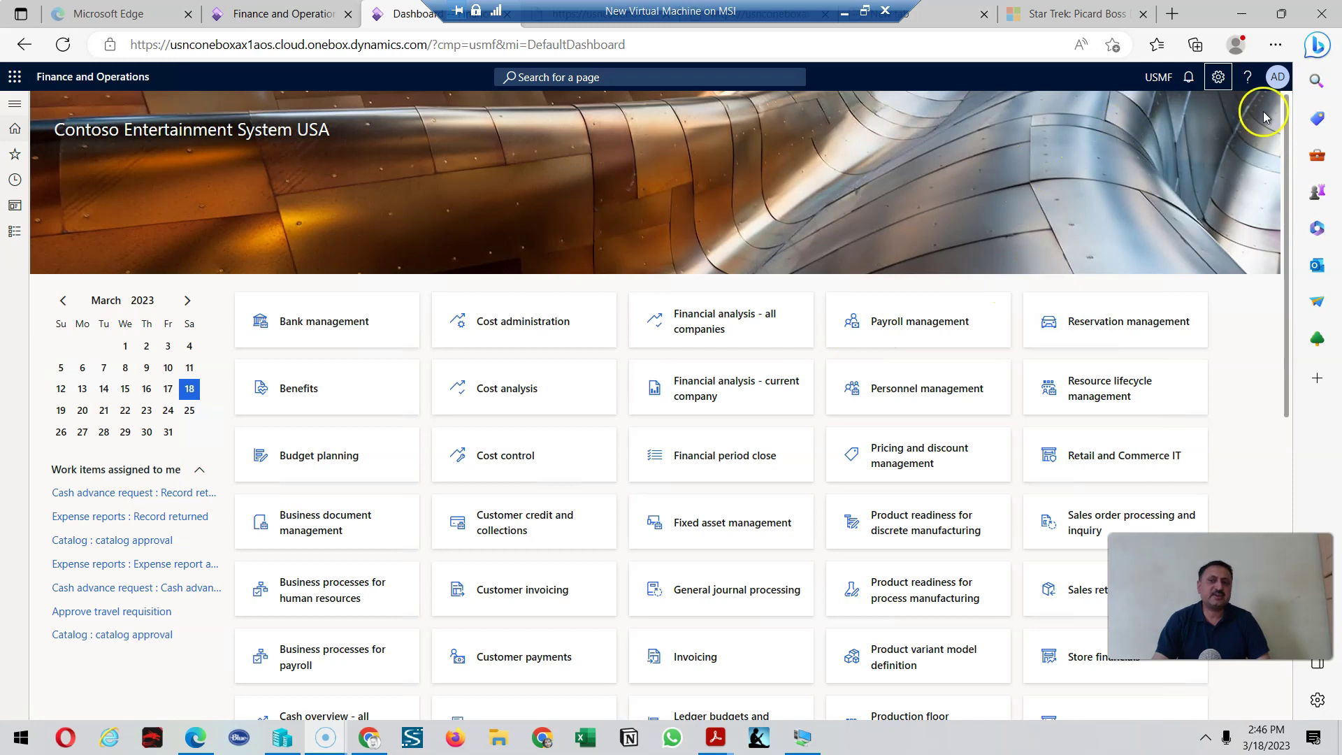
Step: Check the installed product and platform versions in the About information, and close it
{"action": "left_click", "coordinate": [1247, 82]}
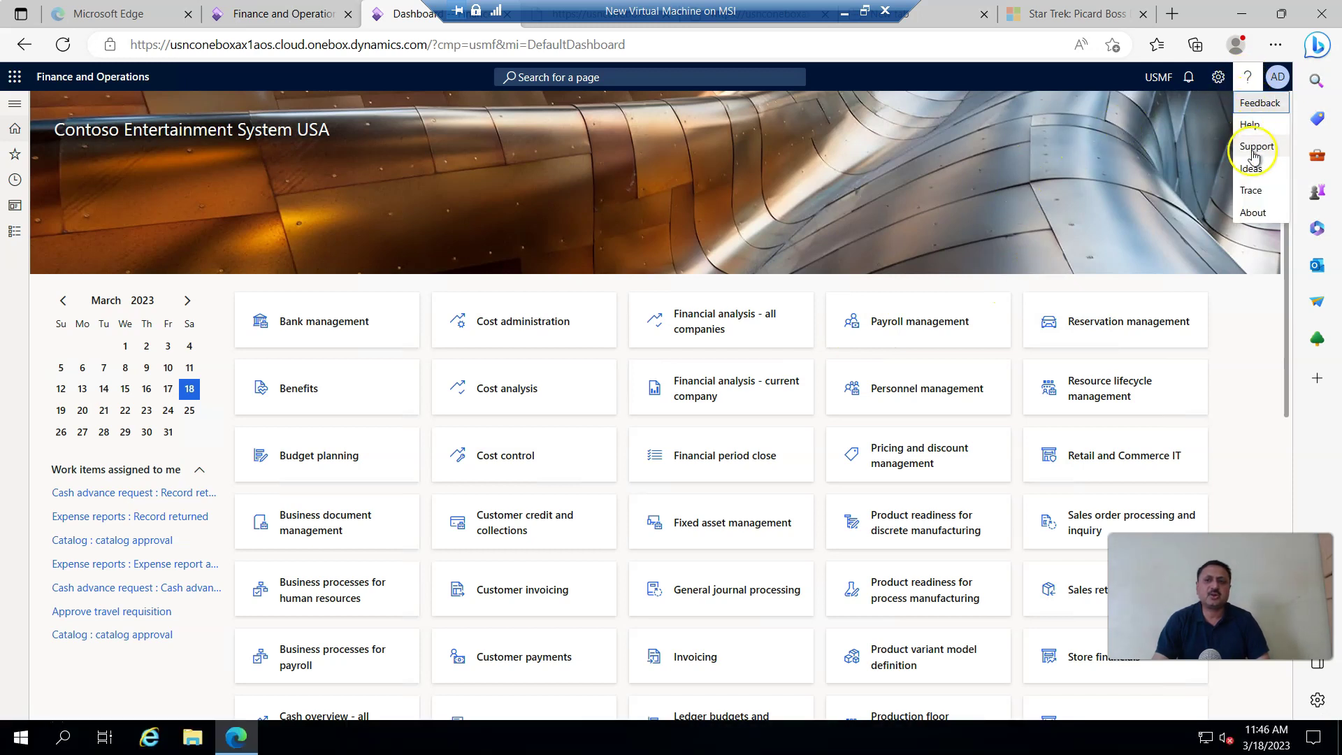
{"action": "left_click", "coordinate": [1252, 213]}
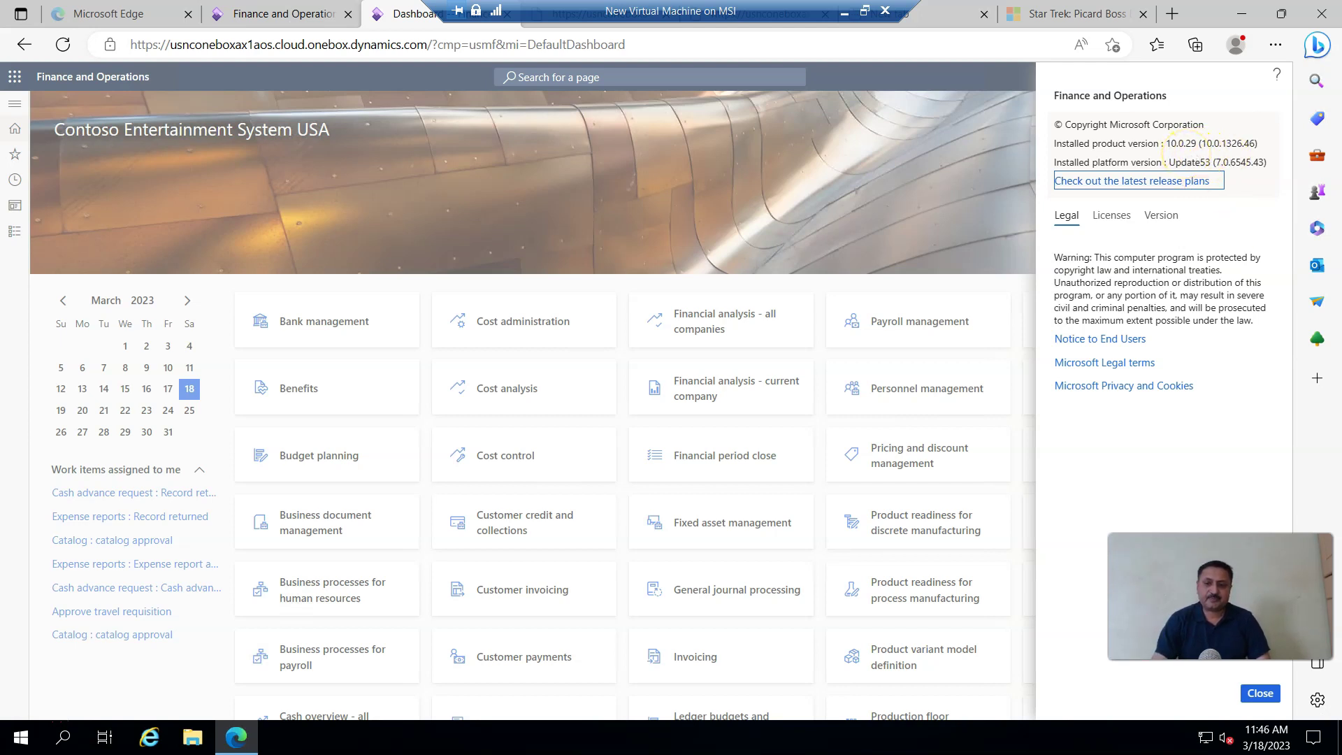
{"action": "left_click", "coordinate": [1260, 692]}
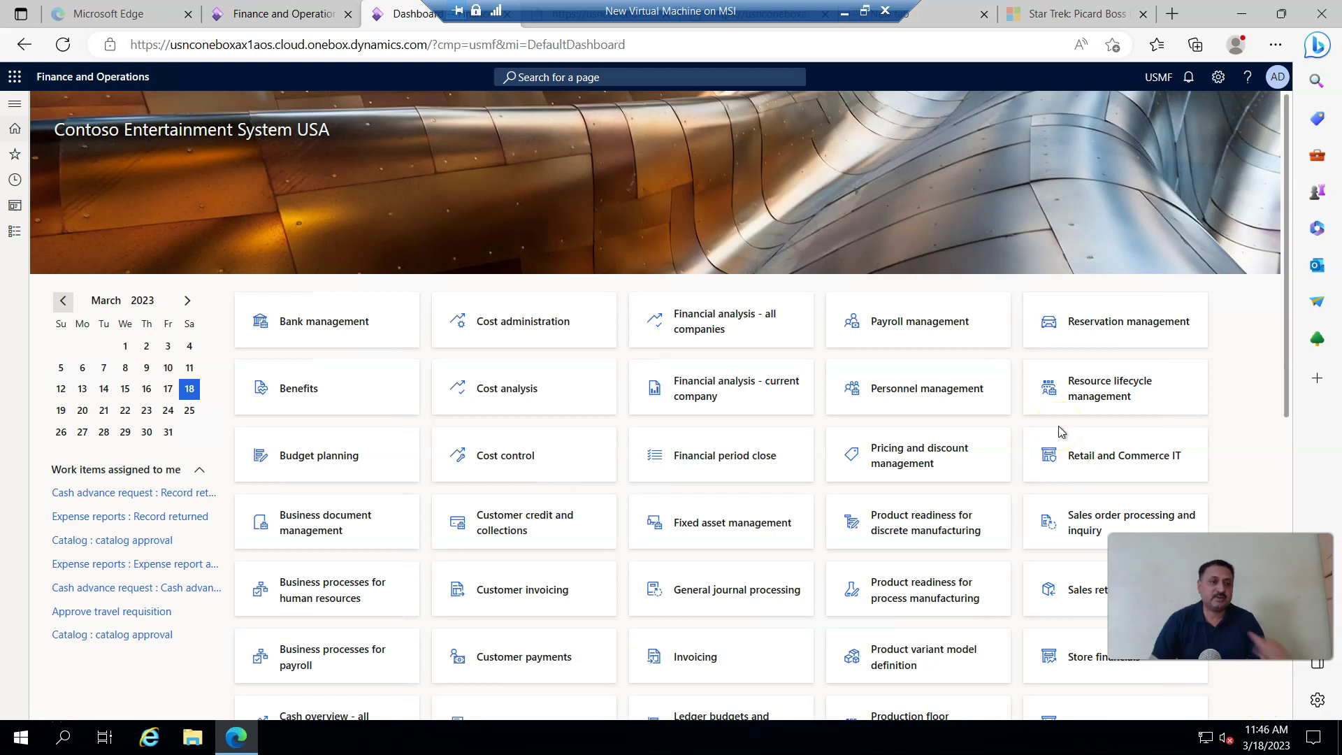
Step: Open the released products list in Product information management and start a new released product
{"action": "left_click", "coordinate": [21, 235]}
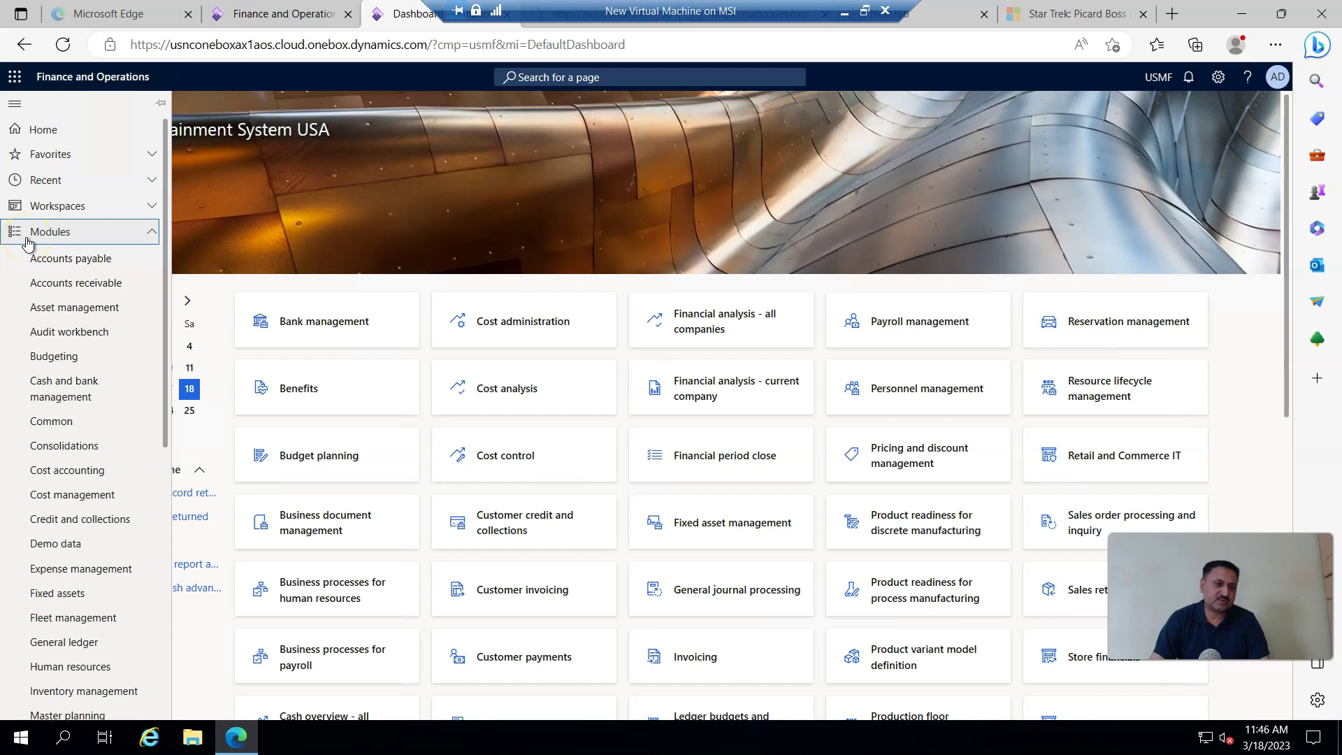
{"action": "scroll", "coordinate": [56, 426], "scroll_direction": "down", "scroll_amount": 5}
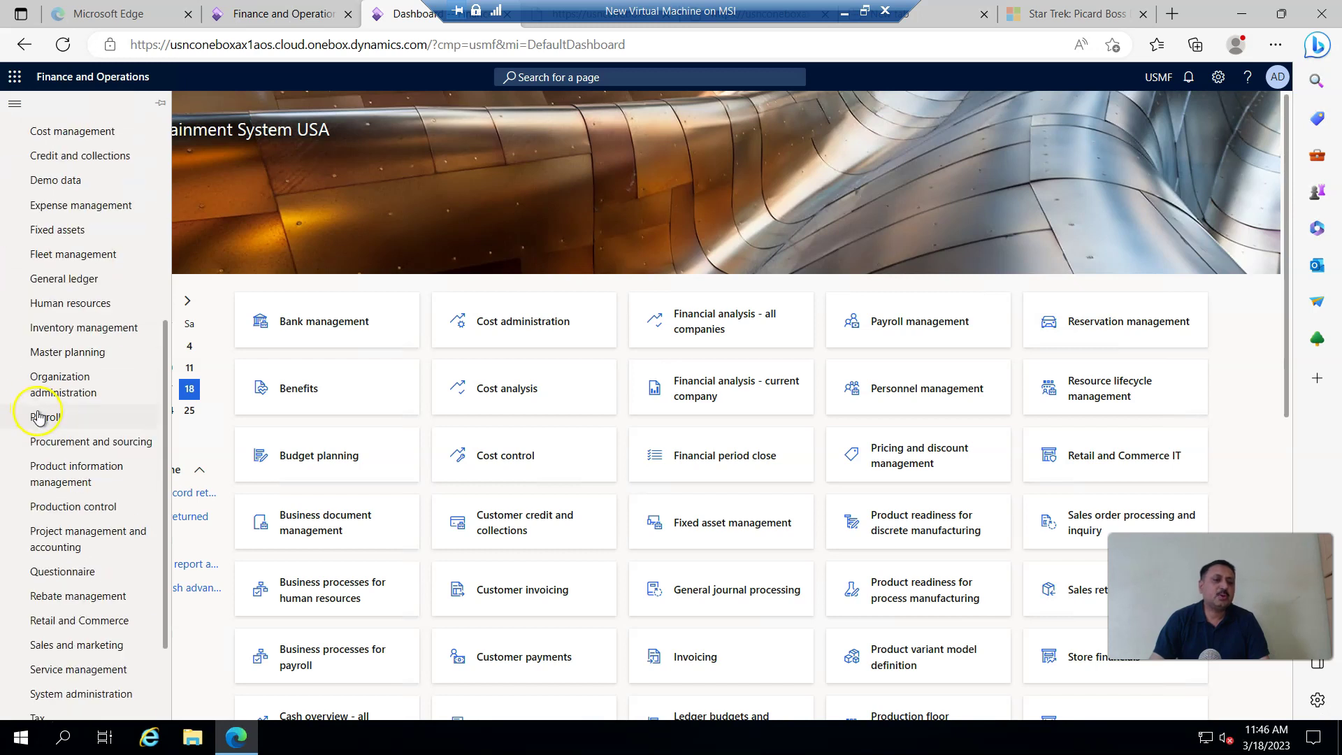
{"action": "left_click", "coordinate": [66, 480]}
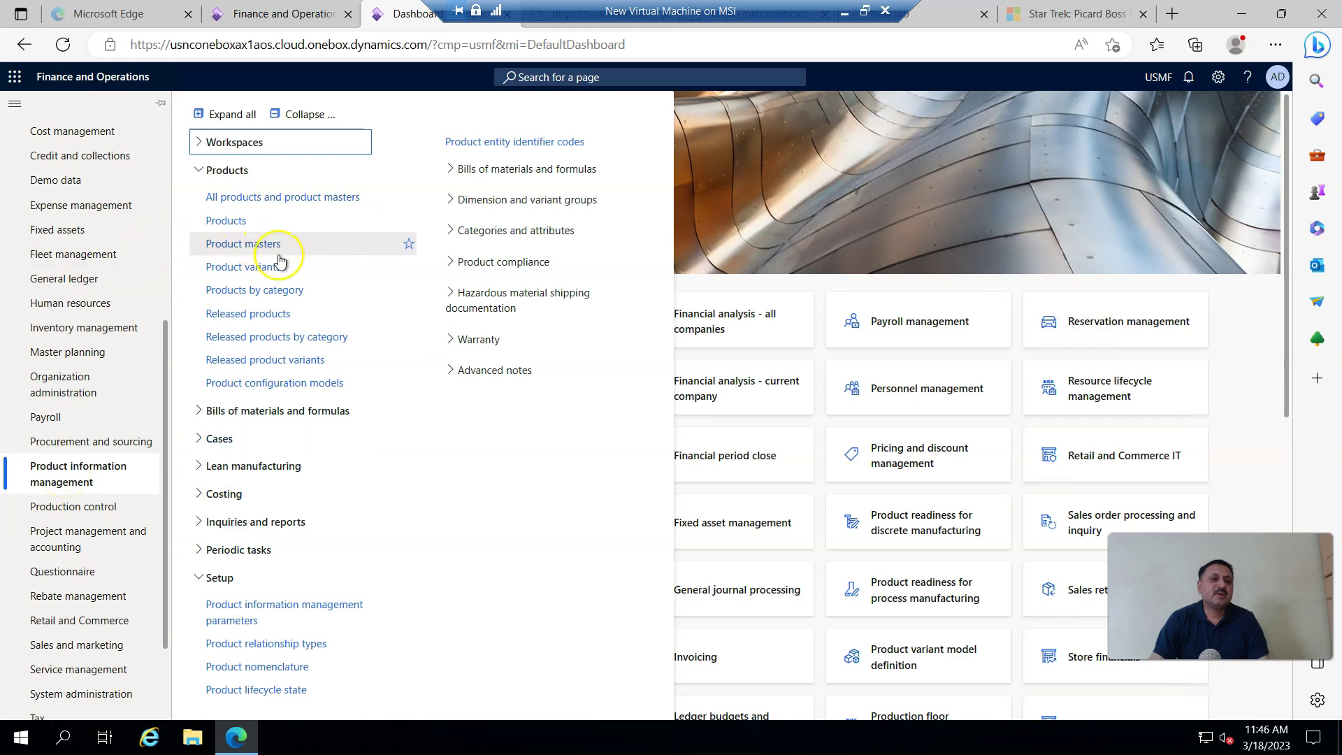
{"action": "left_click", "coordinate": [241, 314]}
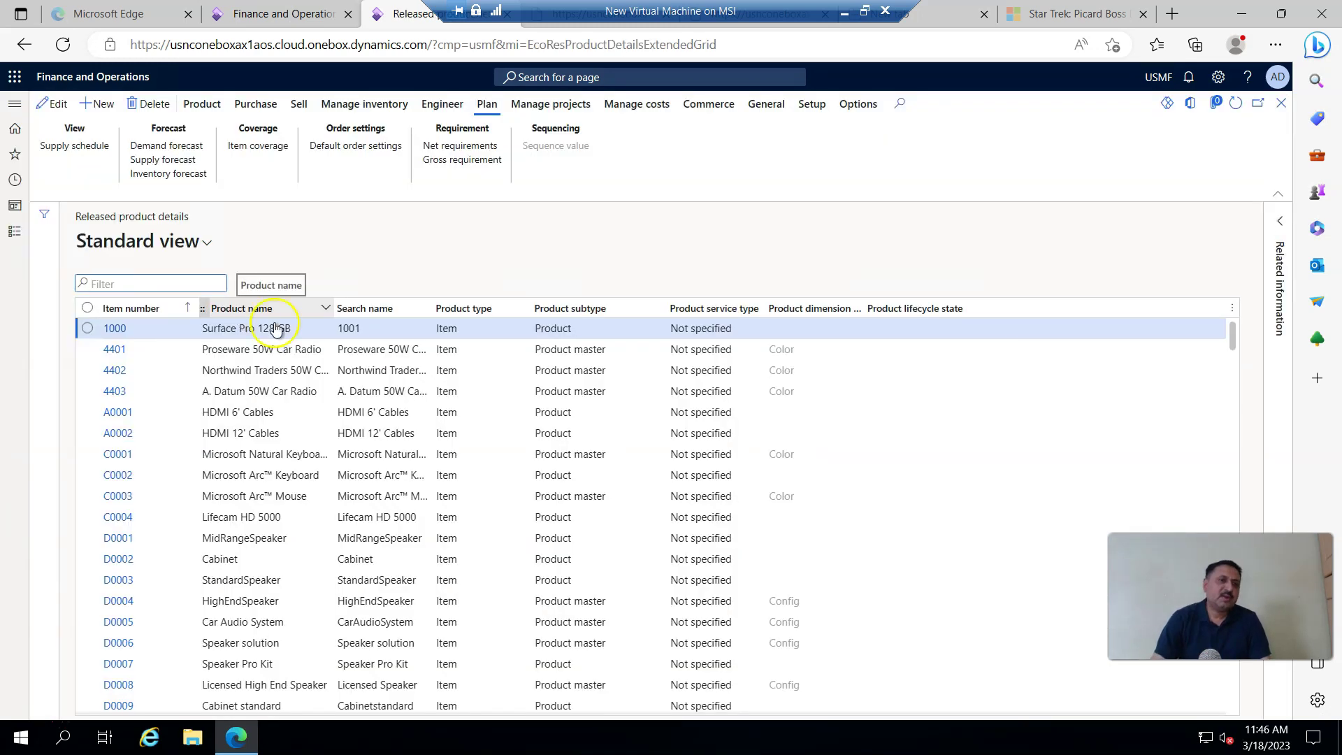
{"action": "left_click", "coordinate": [103, 106]}
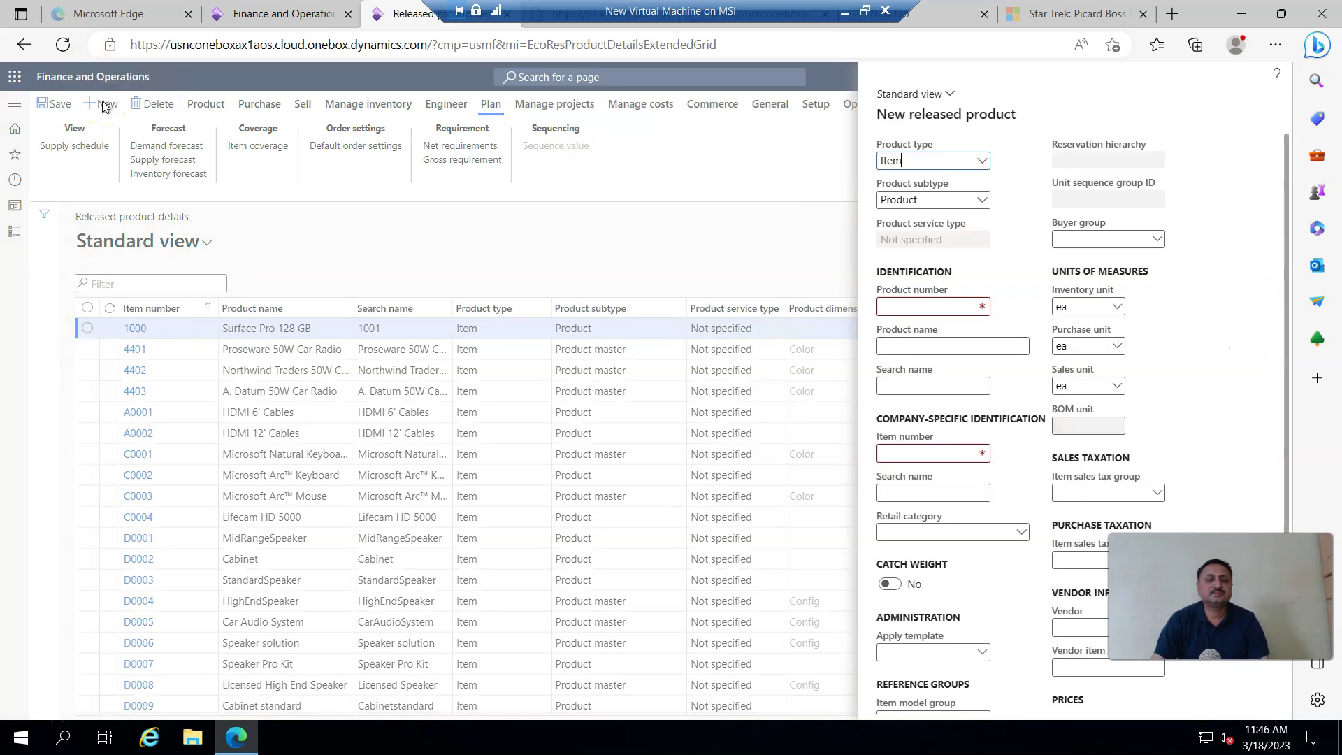
Step: Identify the new released product with Inv_3182023 as both its product number and product name
{"action": "left_click", "coordinate": [923, 303]}
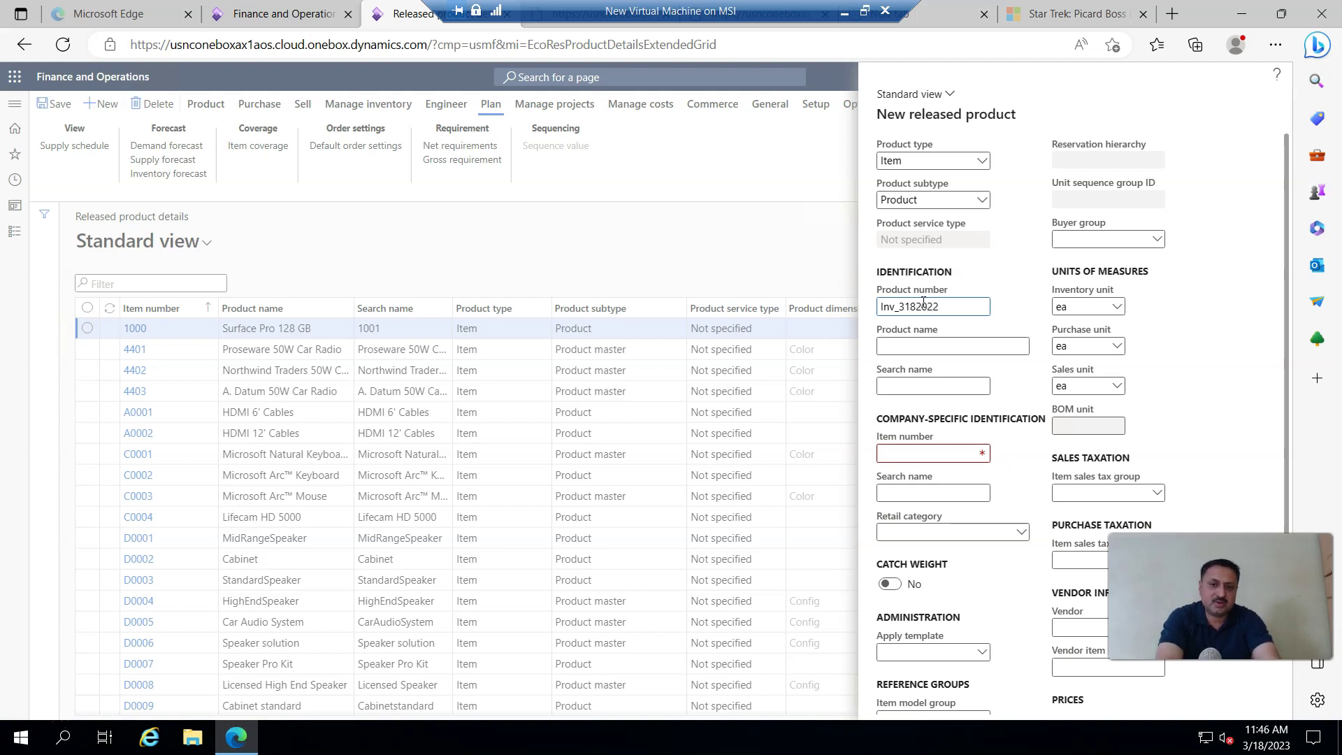
{"action": "key", "text": "Tab"}
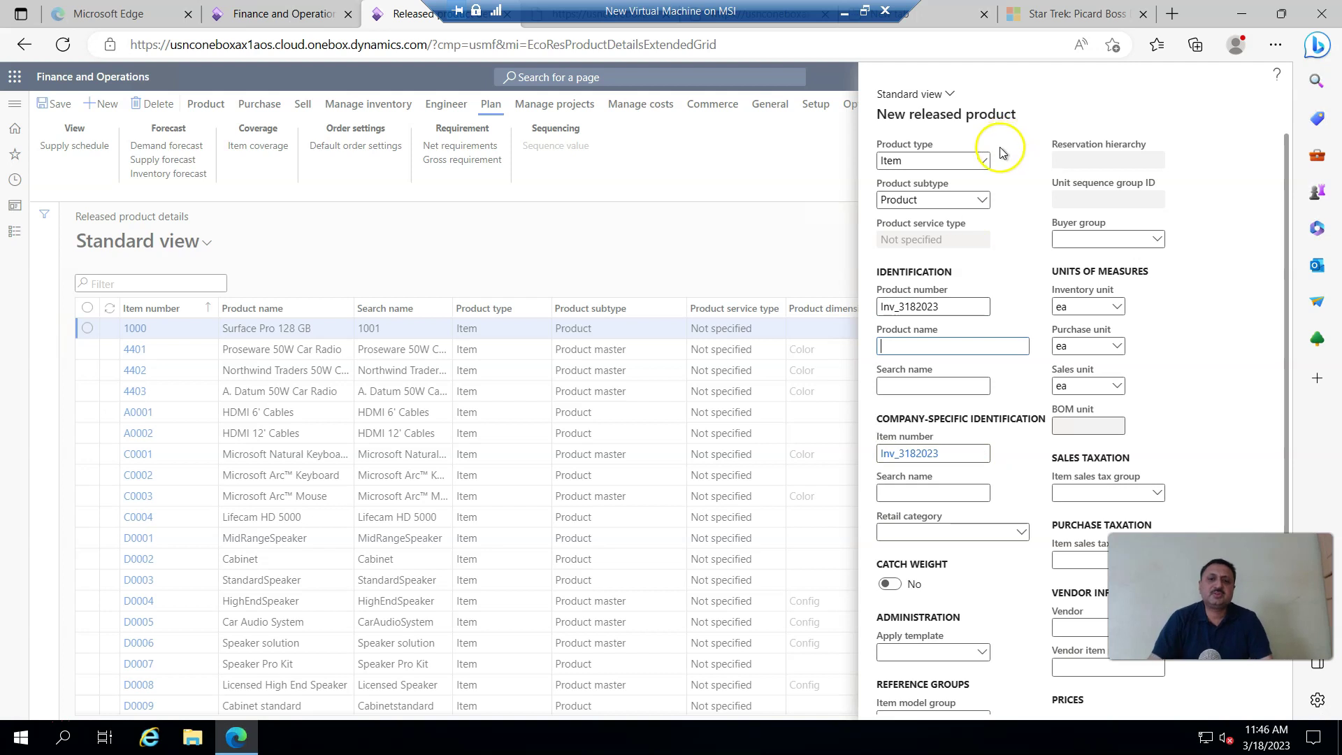
{"action": "left_click_drag", "start_coordinate": [954, 306], "coordinate": [848, 307]}
{"action": "key", "text": "ctrl+c"}
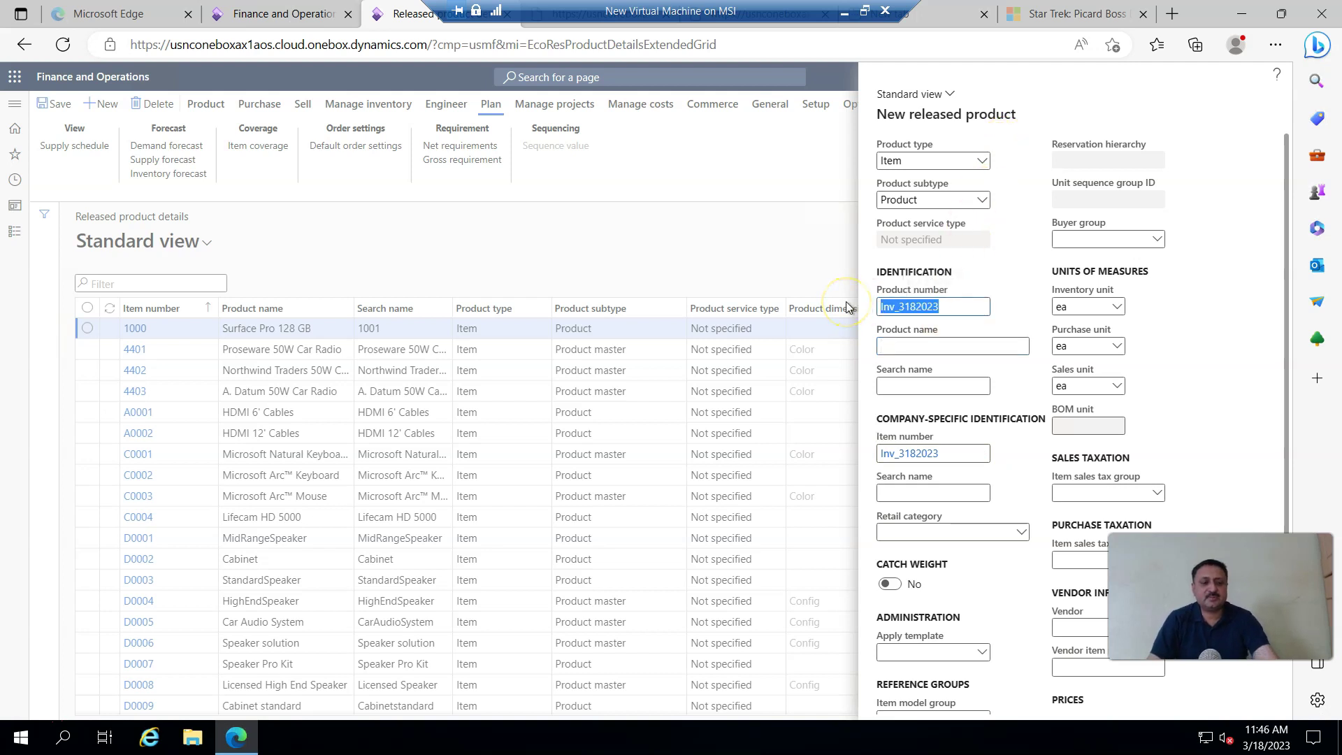
{"action": "left_click", "coordinate": [909, 347]}
{"action": "key", "text": "ctrl+v"}
{"action": "left_click", "coordinate": [906, 384]}
{"action": "left_click", "coordinate": [907, 385]}
Step: Assign the FIFO item model group and the Audio item group to the new product
{"action": "scroll", "coordinate": [948, 602], "scroll_direction": "down", "scroll_amount": 2}
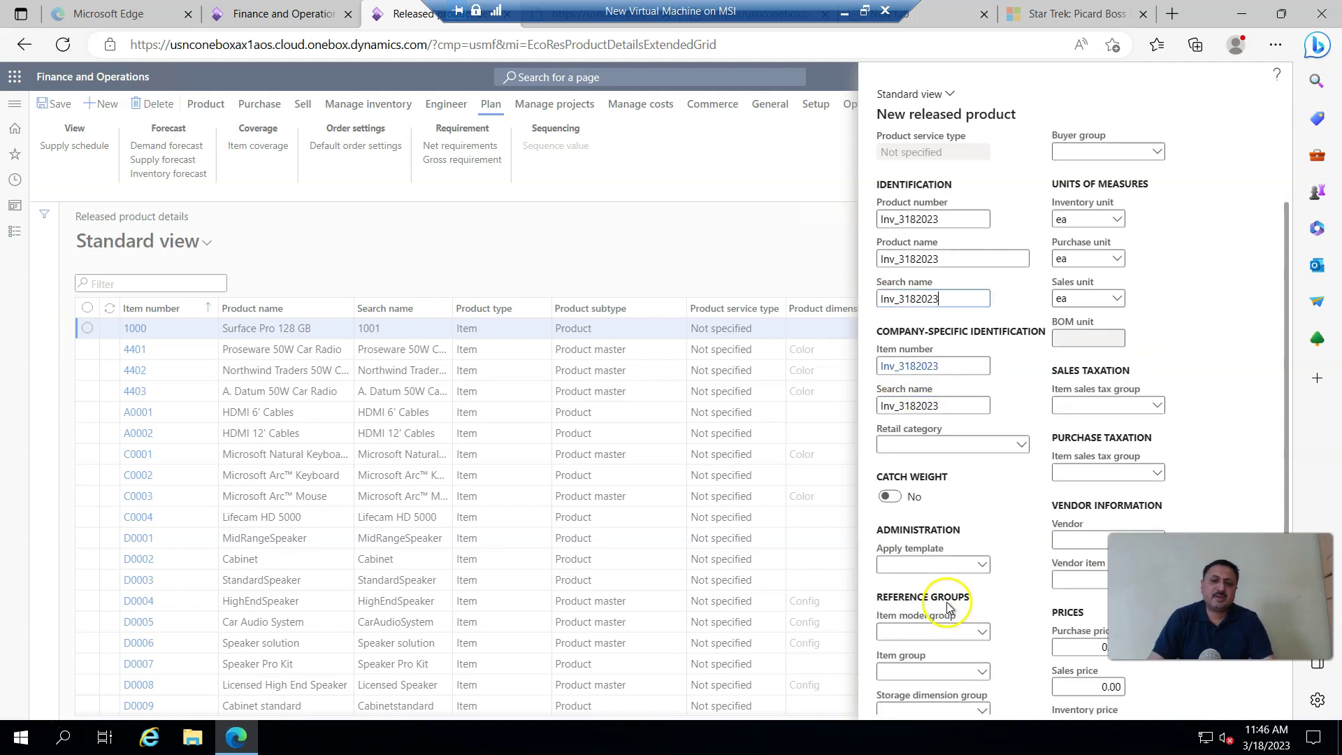
{"action": "left_click", "coordinate": [981, 565]}
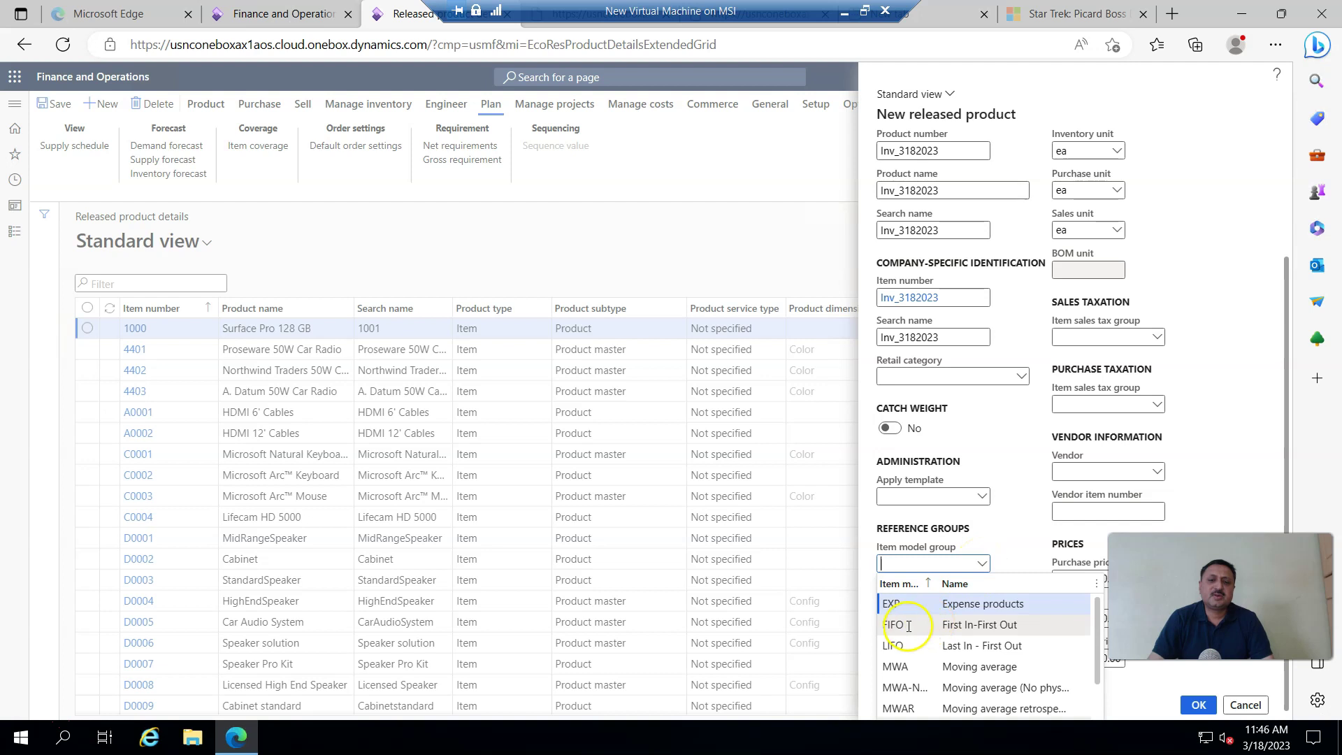
{"action": "left_click", "coordinate": [907, 626]}
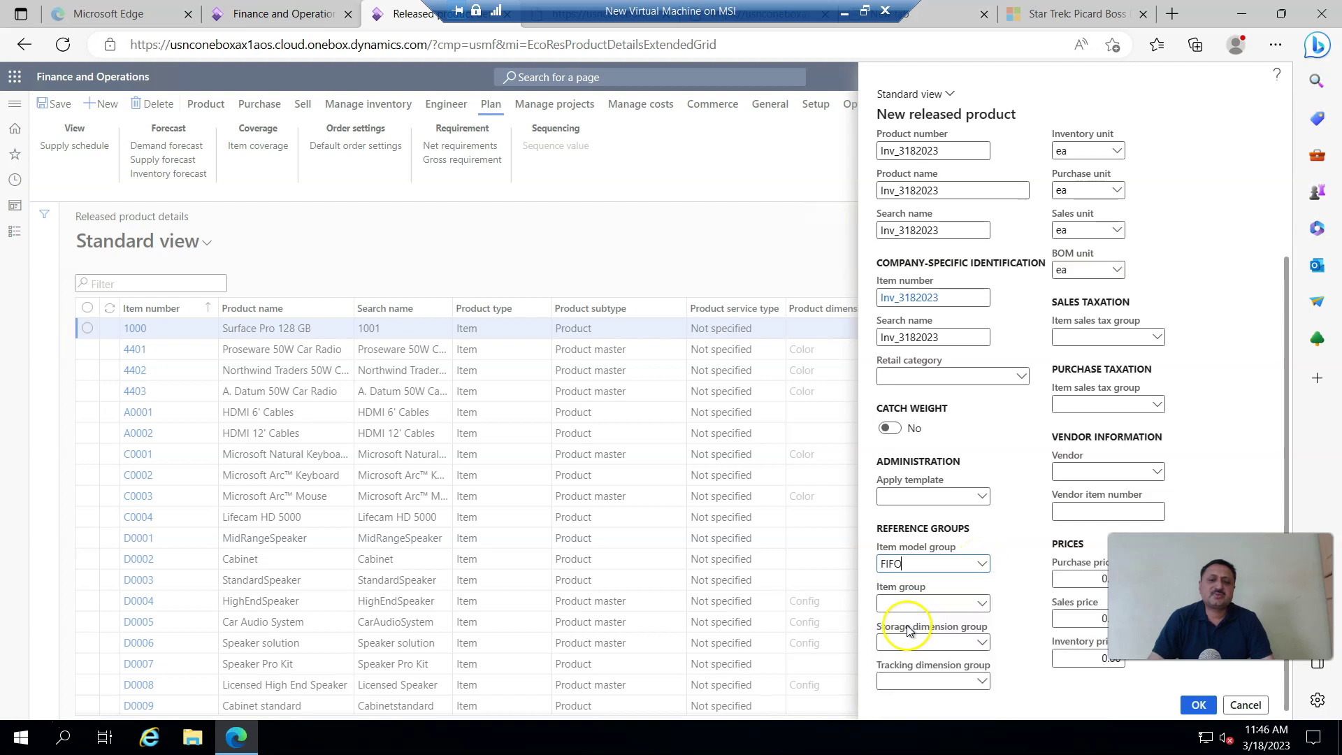
{"action": "left_click", "coordinate": [981, 605]}
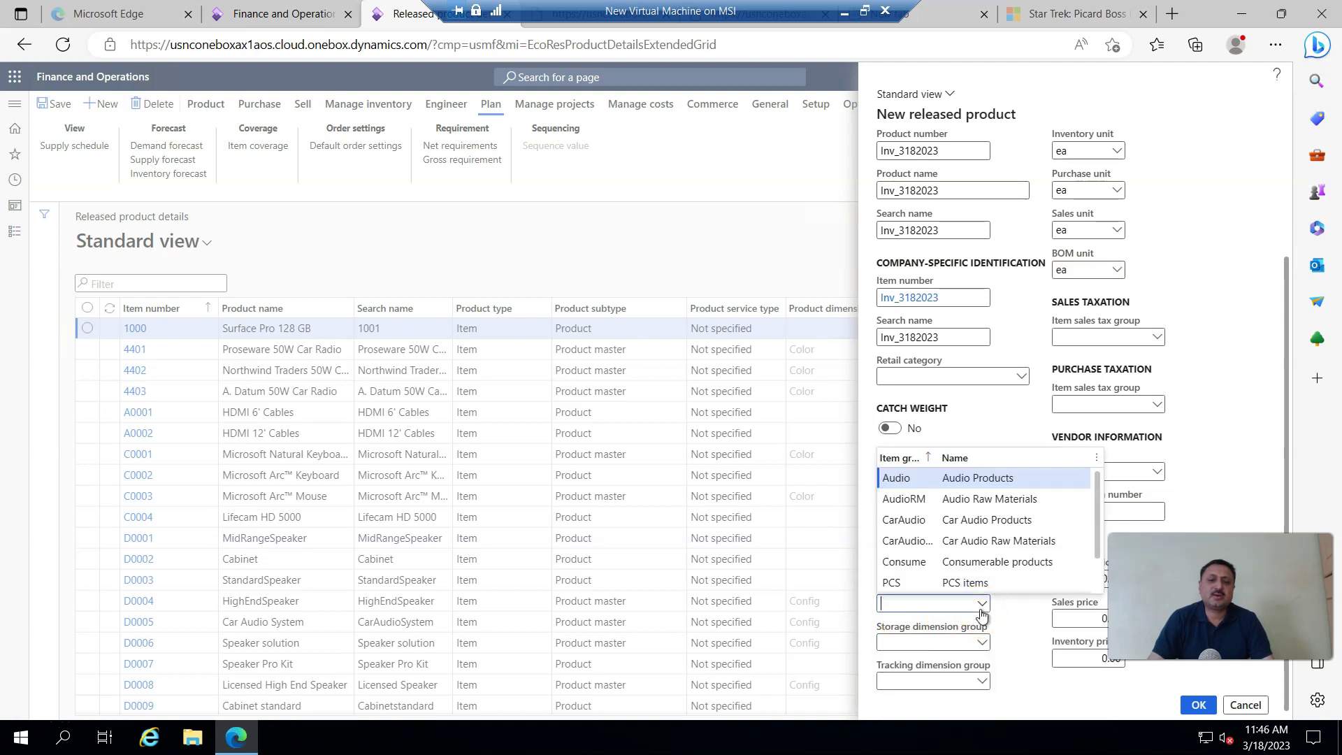
{"action": "left_click", "coordinate": [983, 608]}
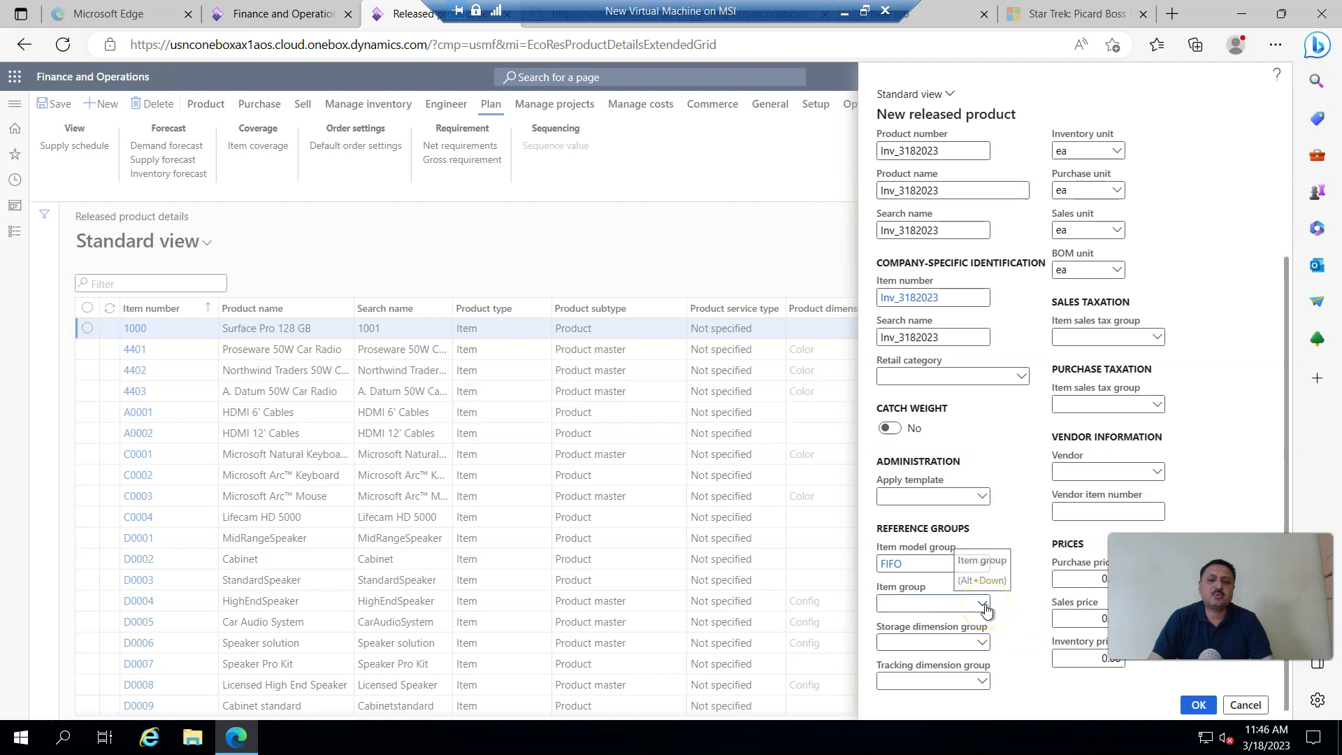
{"action": "left_click", "coordinate": [983, 606]}
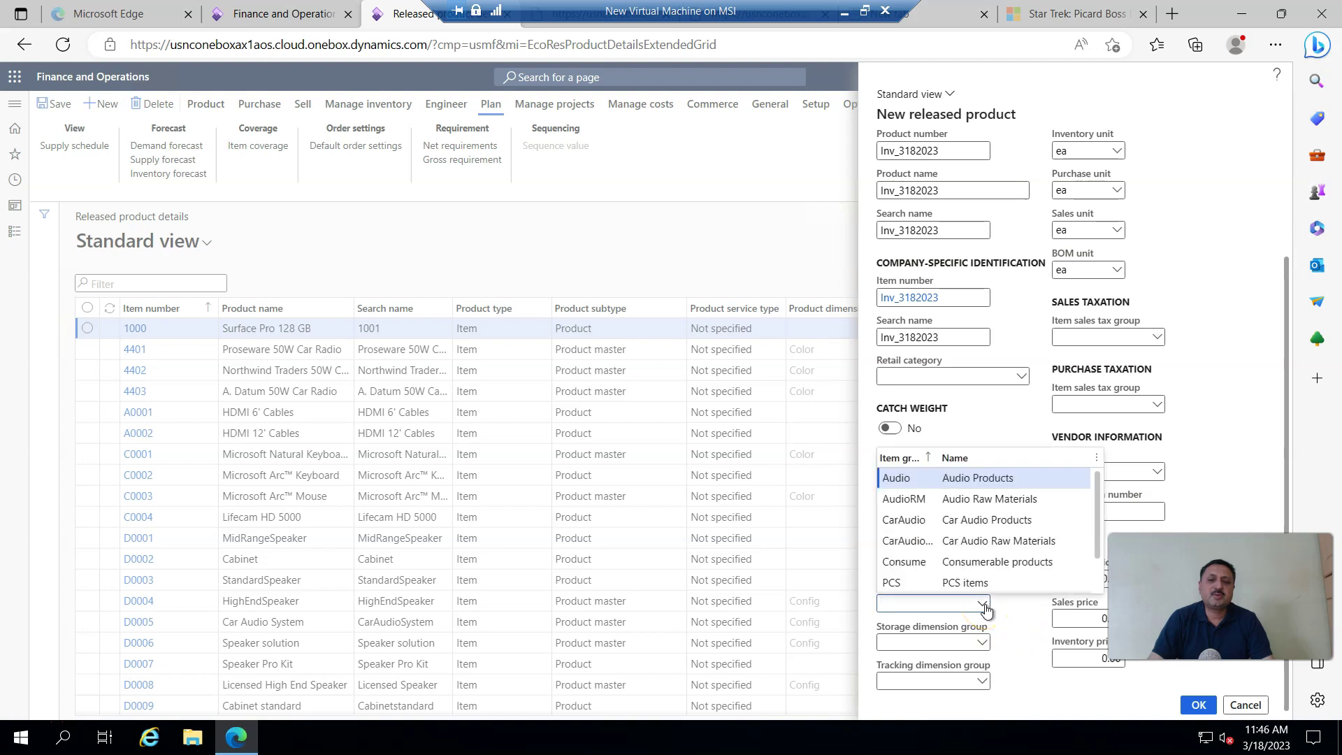
{"action": "left_click", "coordinate": [900, 477]}
Step: Set the new product's storage dimension group to SiteWH and its tracking dimension group to None
{"action": "left_click", "coordinate": [982, 641]}
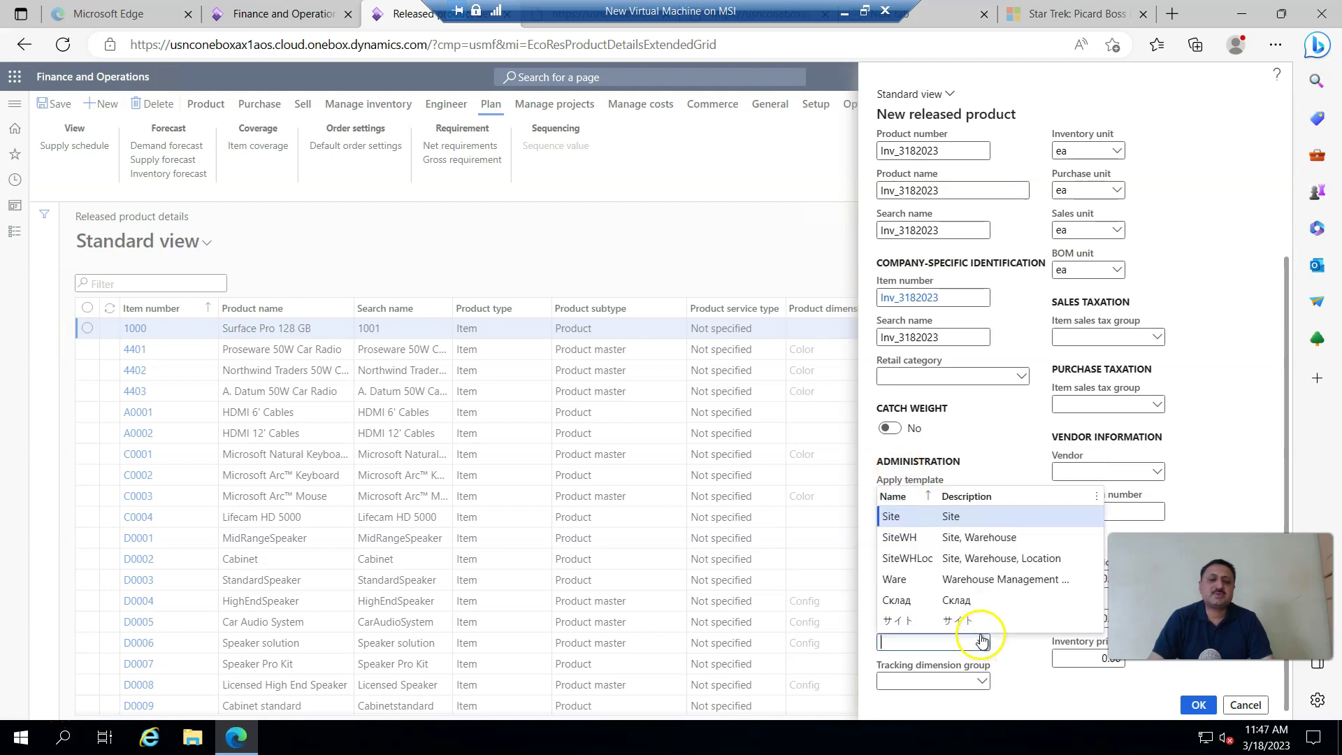
{"action": "left_click", "coordinate": [902, 537]}
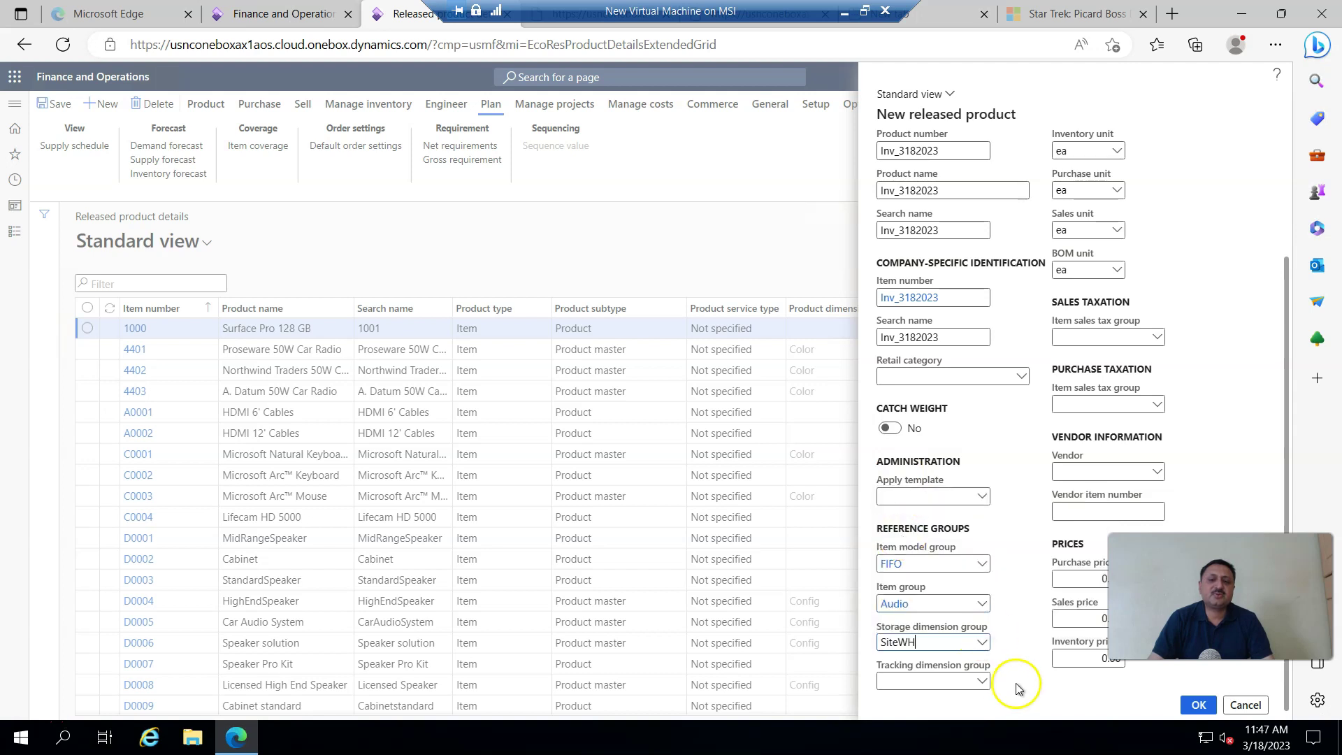
{"action": "left_click", "coordinate": [982, 680]}
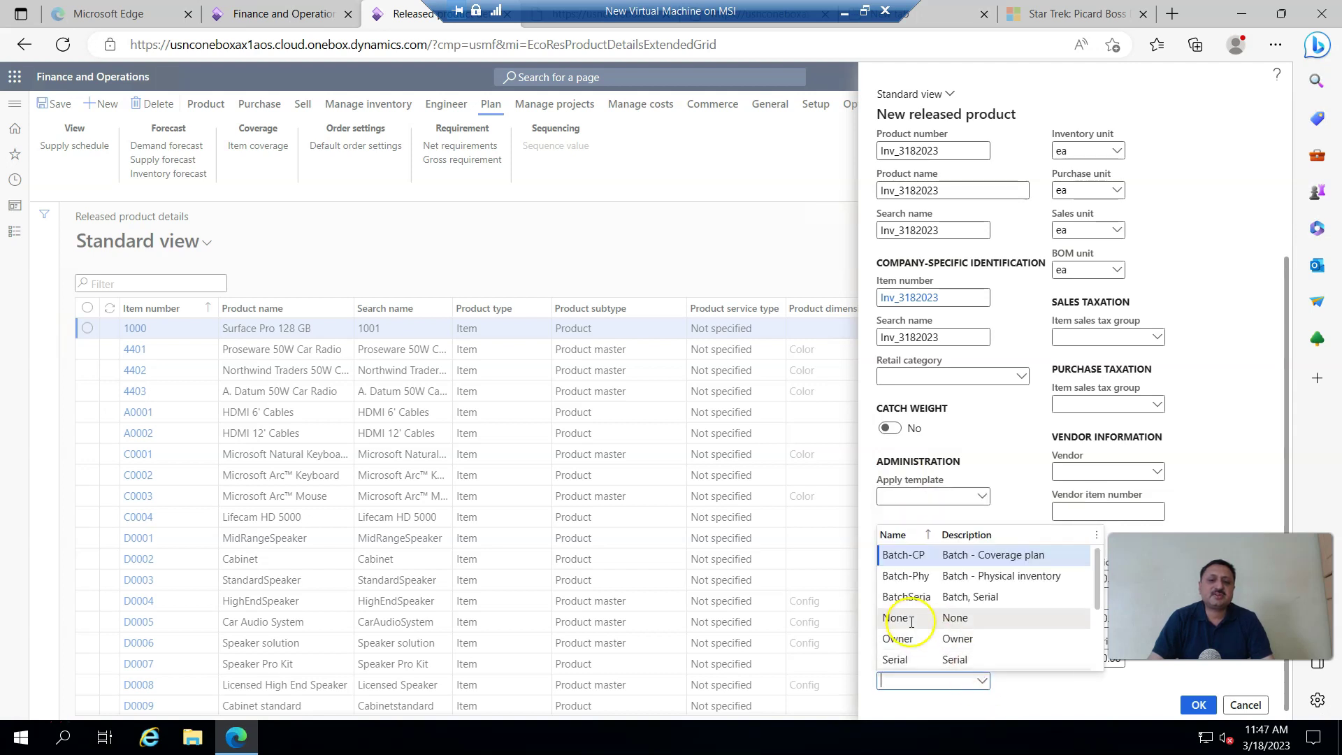
{"action": "left_click", "coordinate": [902, 618]}
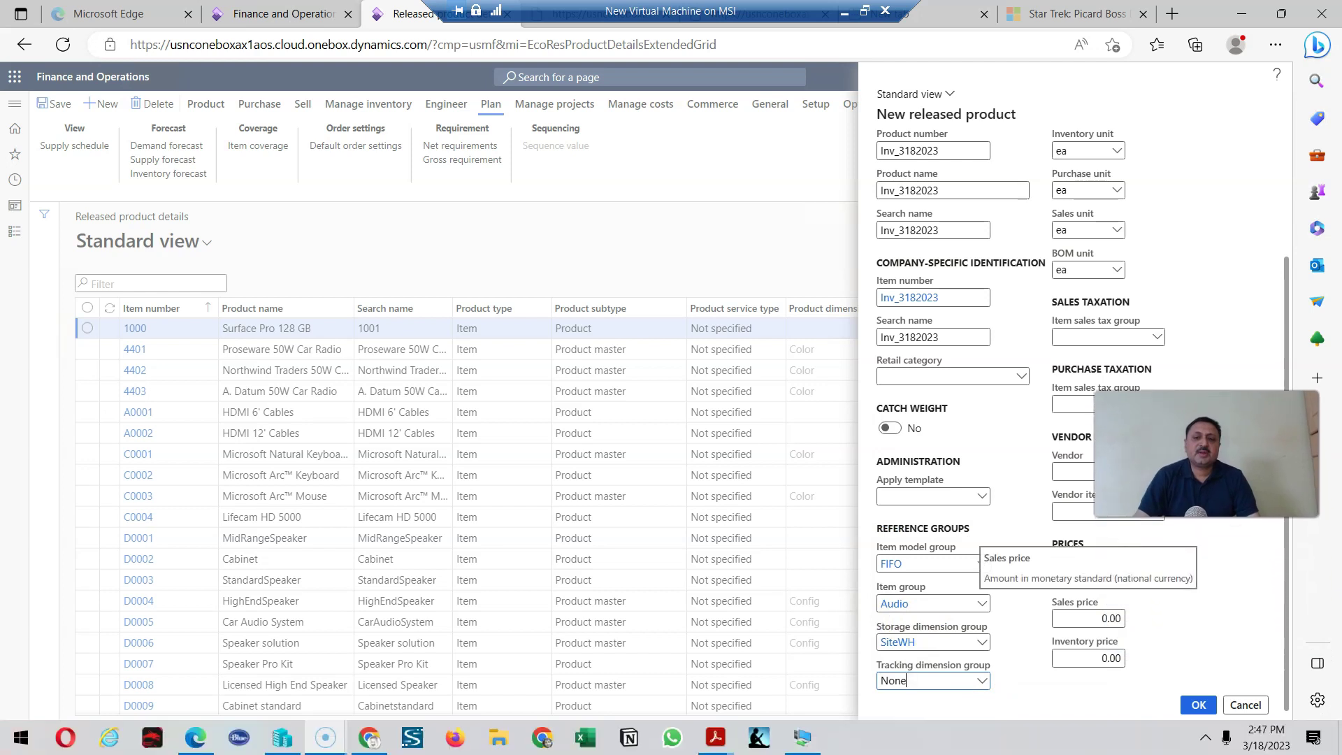
Step: Set the purchase price to 100, sales price to 200 and inventory price to 120, and create the product
{"action": "left_click", "coordinate": [1117, 580]}
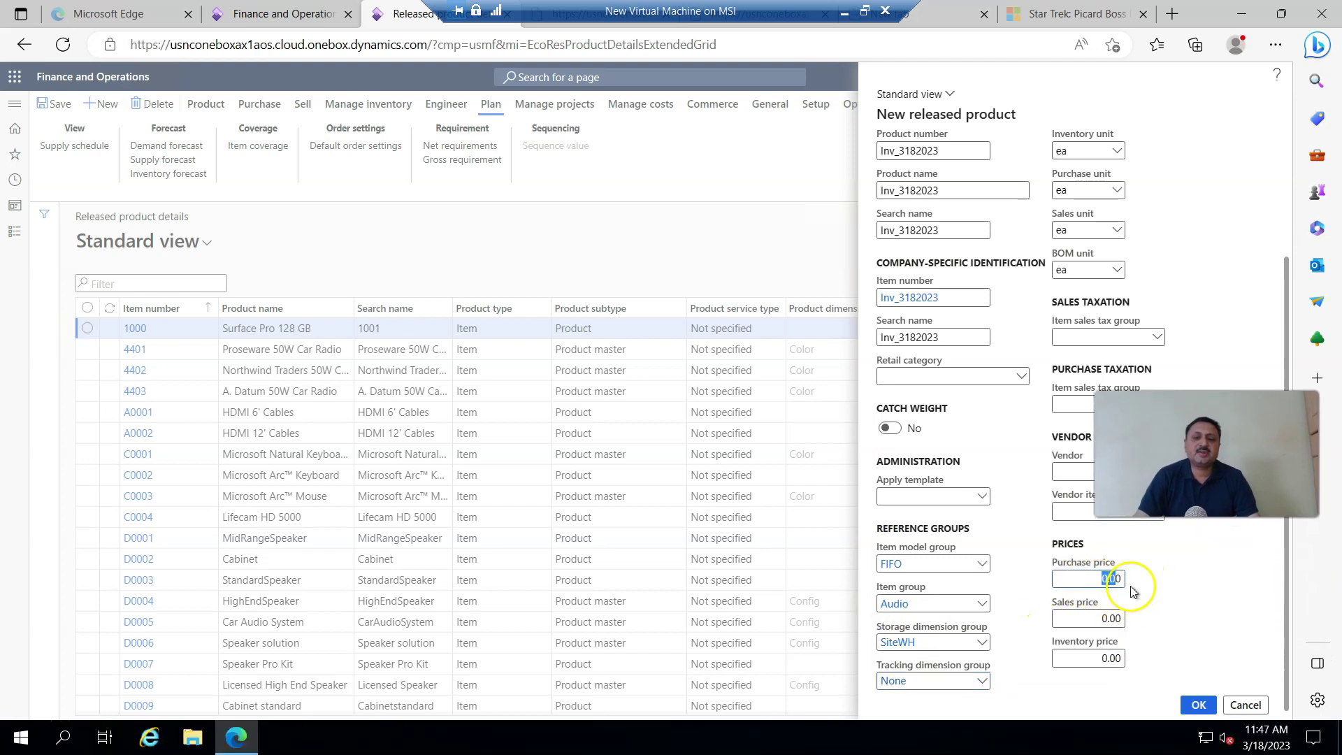
{"action": "type", "text": "100"}
{"action": "key", "text": "Tab"}
{"action": "type", "text": "200"}
{"action": "key", "text": "Tab"}
{"action": "type", "text": "120"}
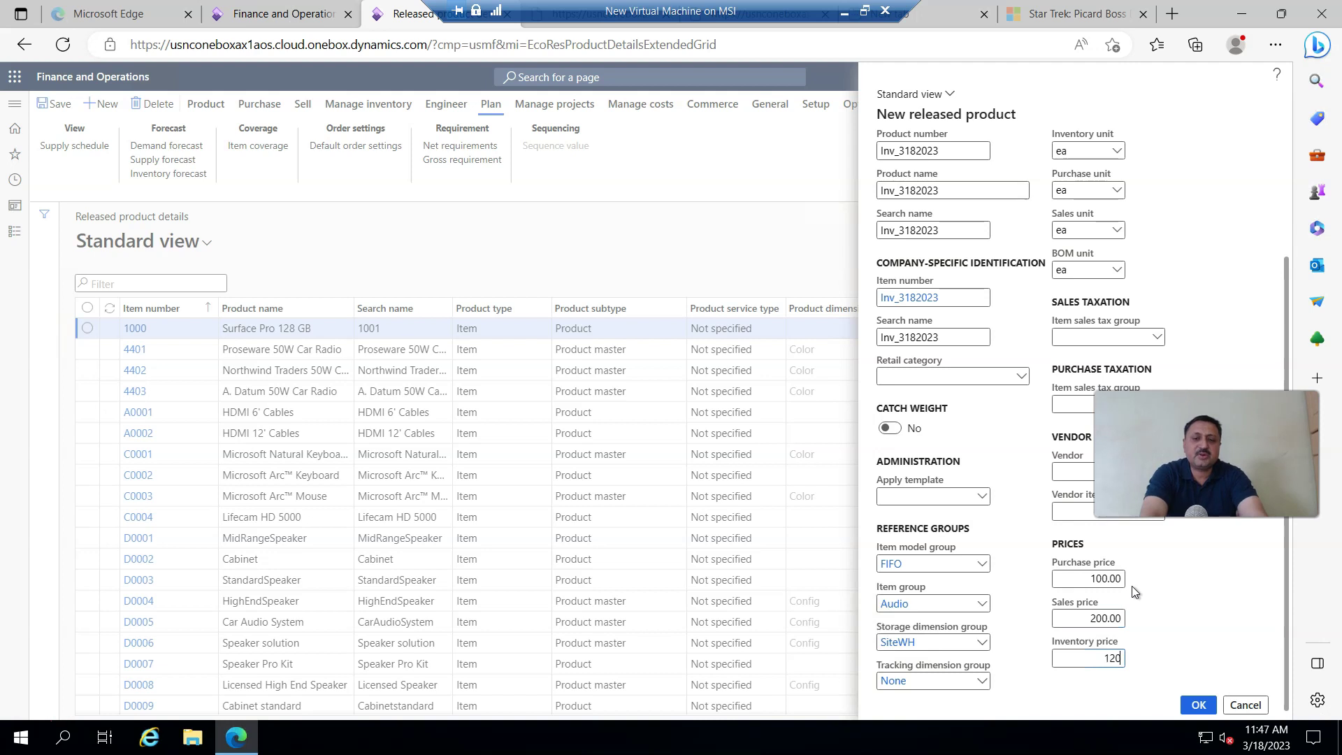
{"action": "left_click", "coordinate": [1198, 706]}
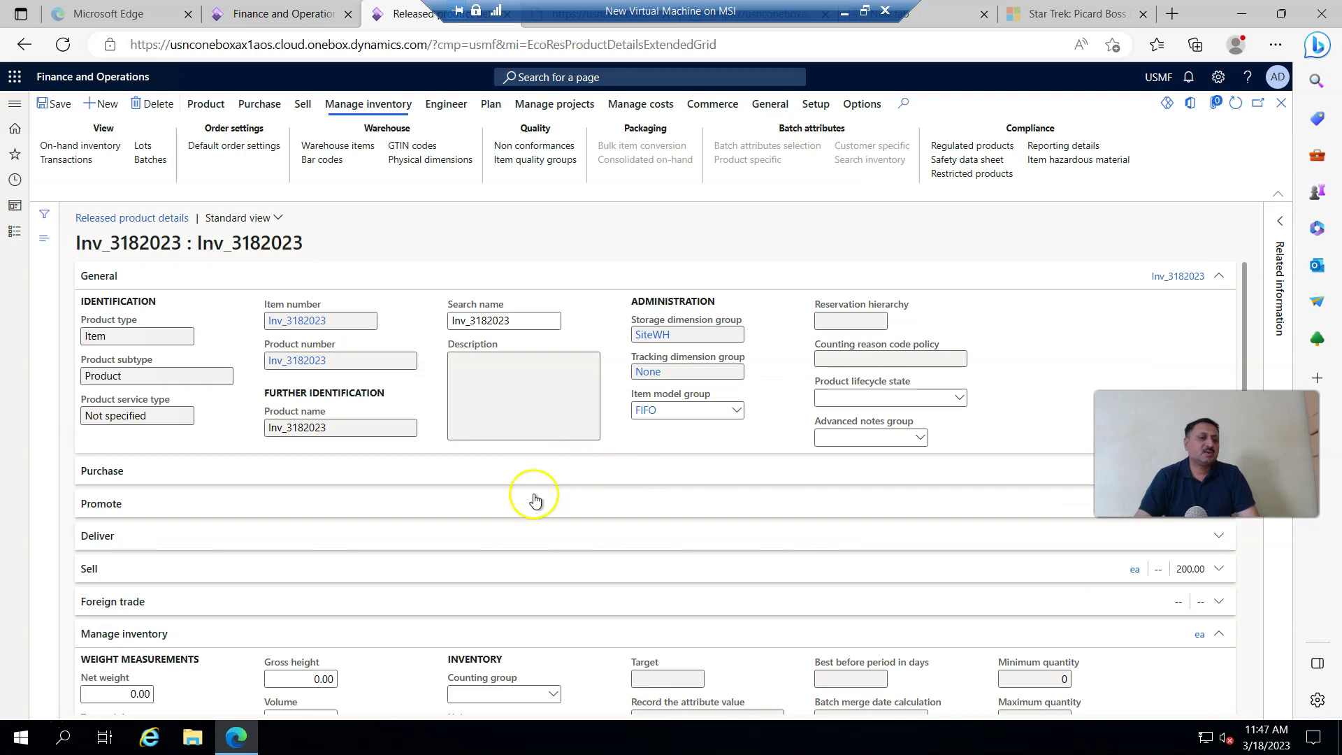
Step: Review the new product's details down to the Manage costs section and open its assigned Audio item group
{"action": "scroll", "coordinate": [517, 494], "scroll_direction": "down", "scroll_amount": 3}
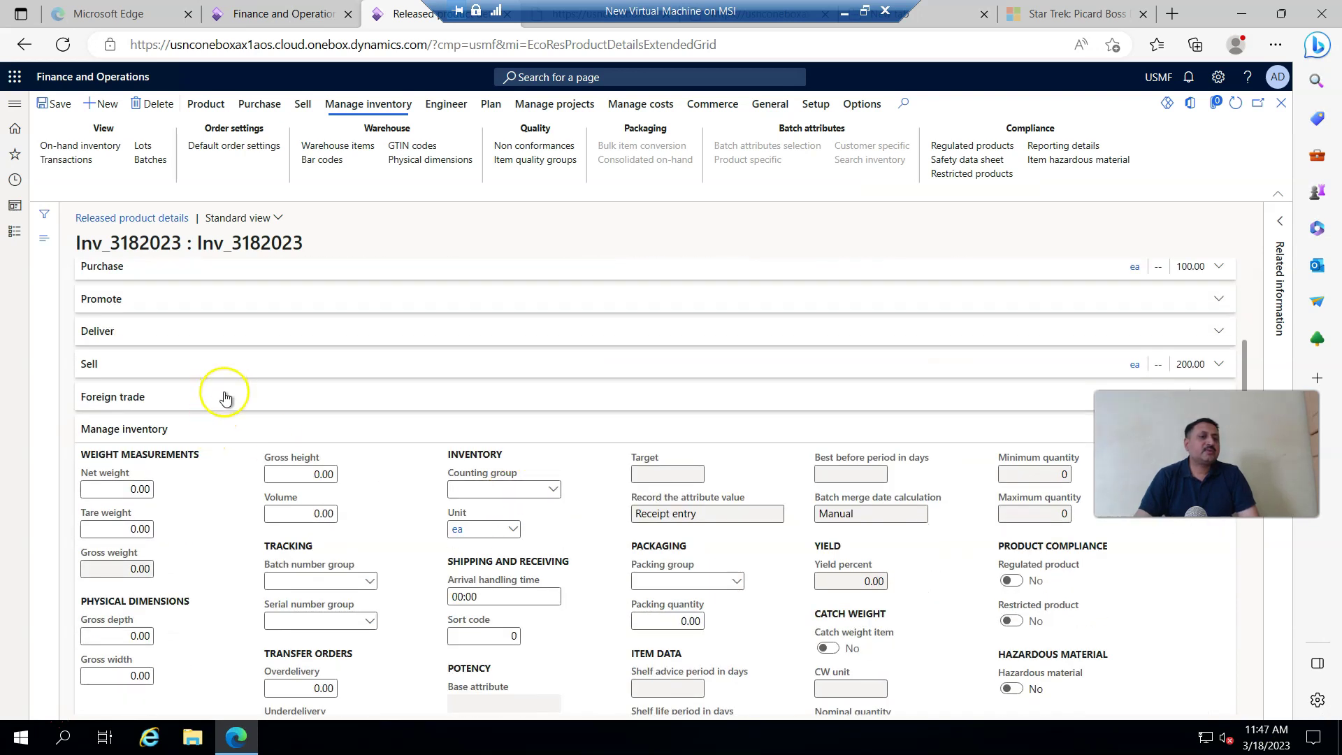
{"action": "scroll", "coordinate": [224, 401], "scroll_direction": "down", "scroll_amount": 10}
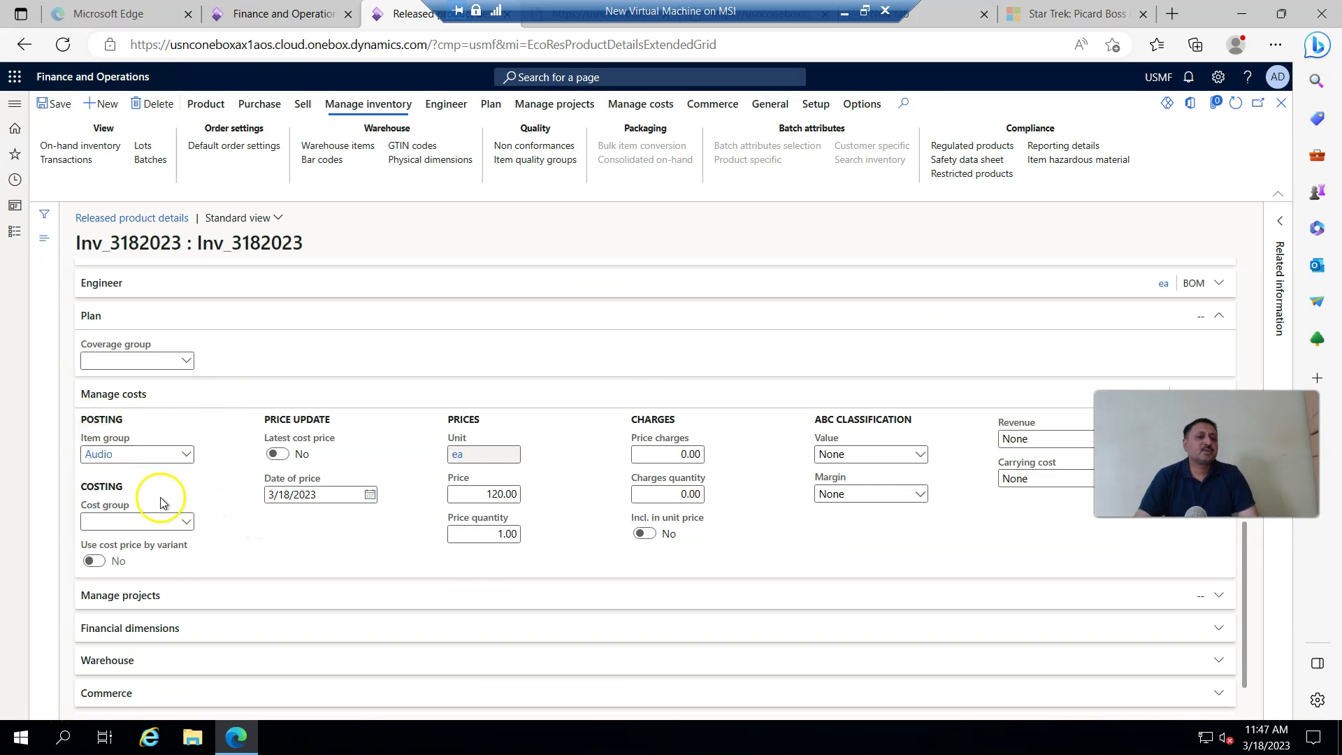
{"action": "scroll", "coordinate": [185, 462], "scroll_direction": "up", "scroll_amount": 3}
{"action": "scroll", "coordinate": [218, 455], "scroll_direction": "down", "scroll_amount": 3}
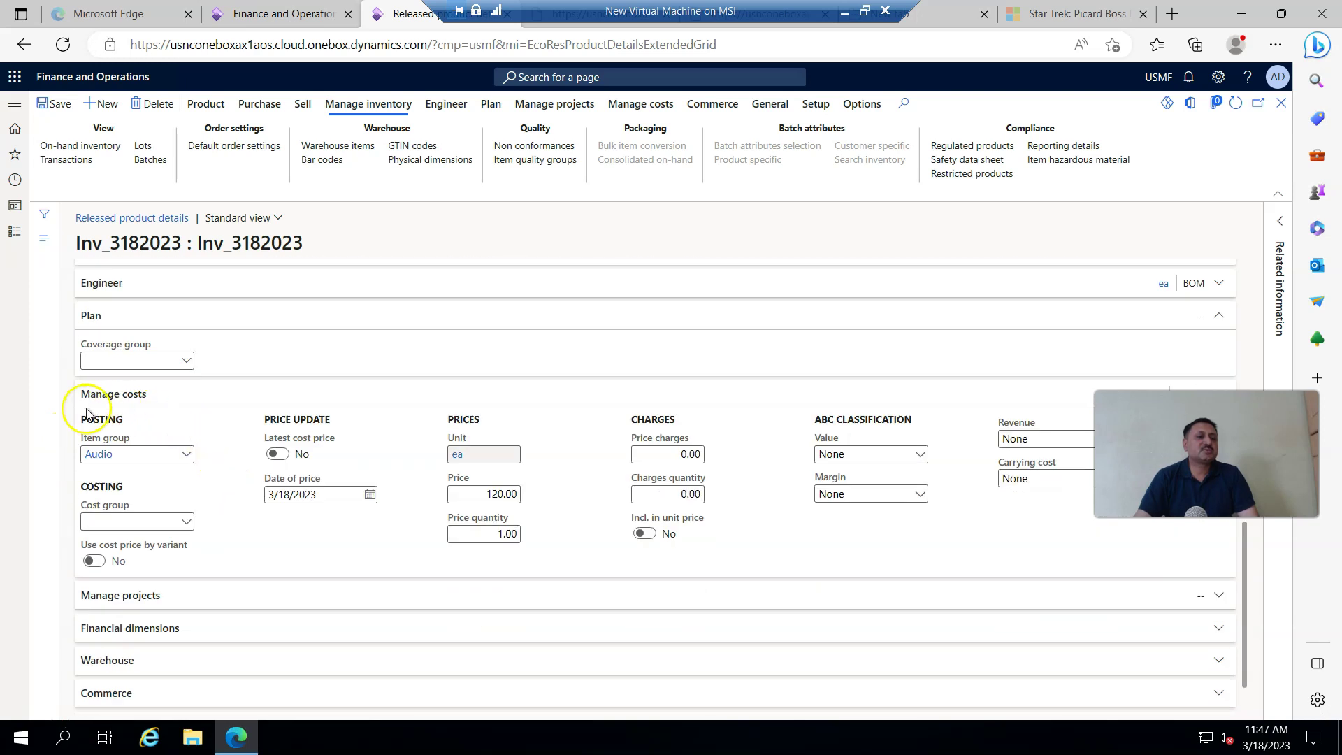
{"action": "scroll", "coordinate": [170, 433], "scroll_direction": "up", "scroll_amount": 5}
{"action": "scroll", "coordinate": [210, 455], "scroll_direction": "down", "scroll_amount": 4}
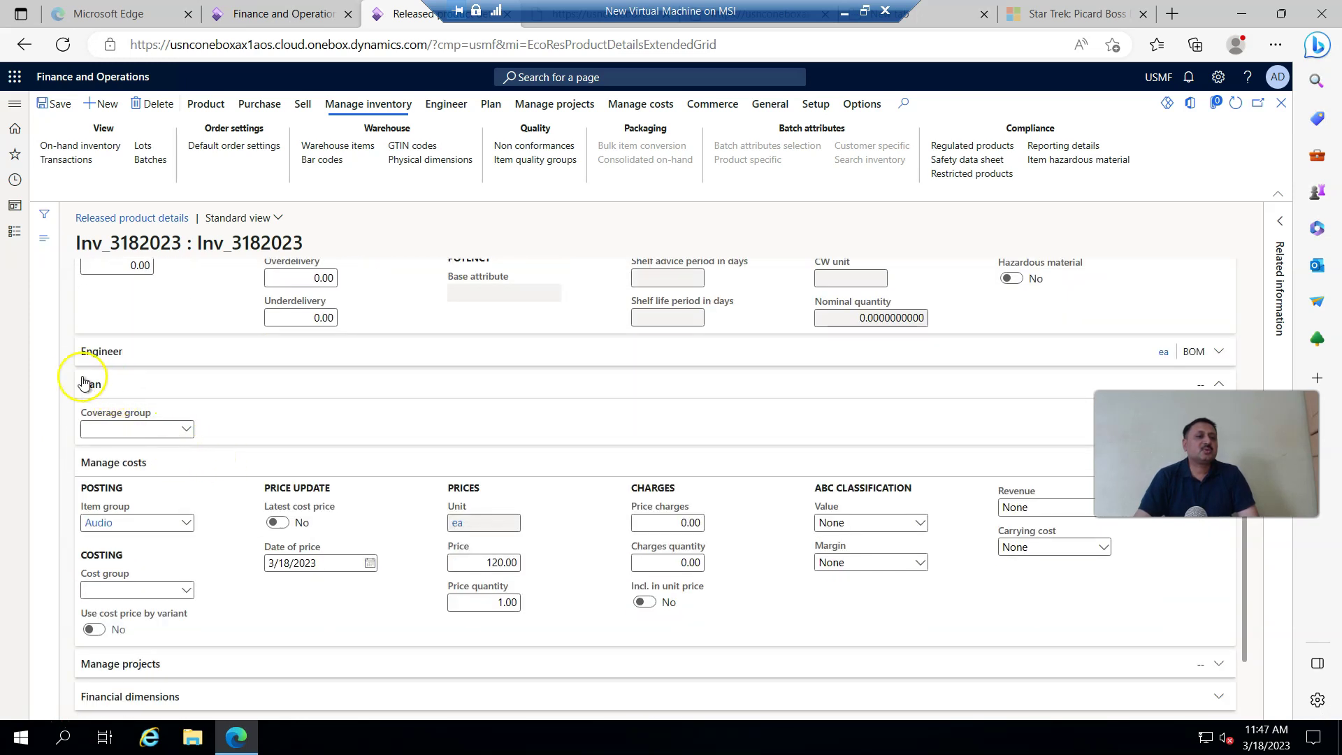
{"action": "scroll", "coordinate": [156, 473], "scroll_direction": "down", "scroll_amount": 1}
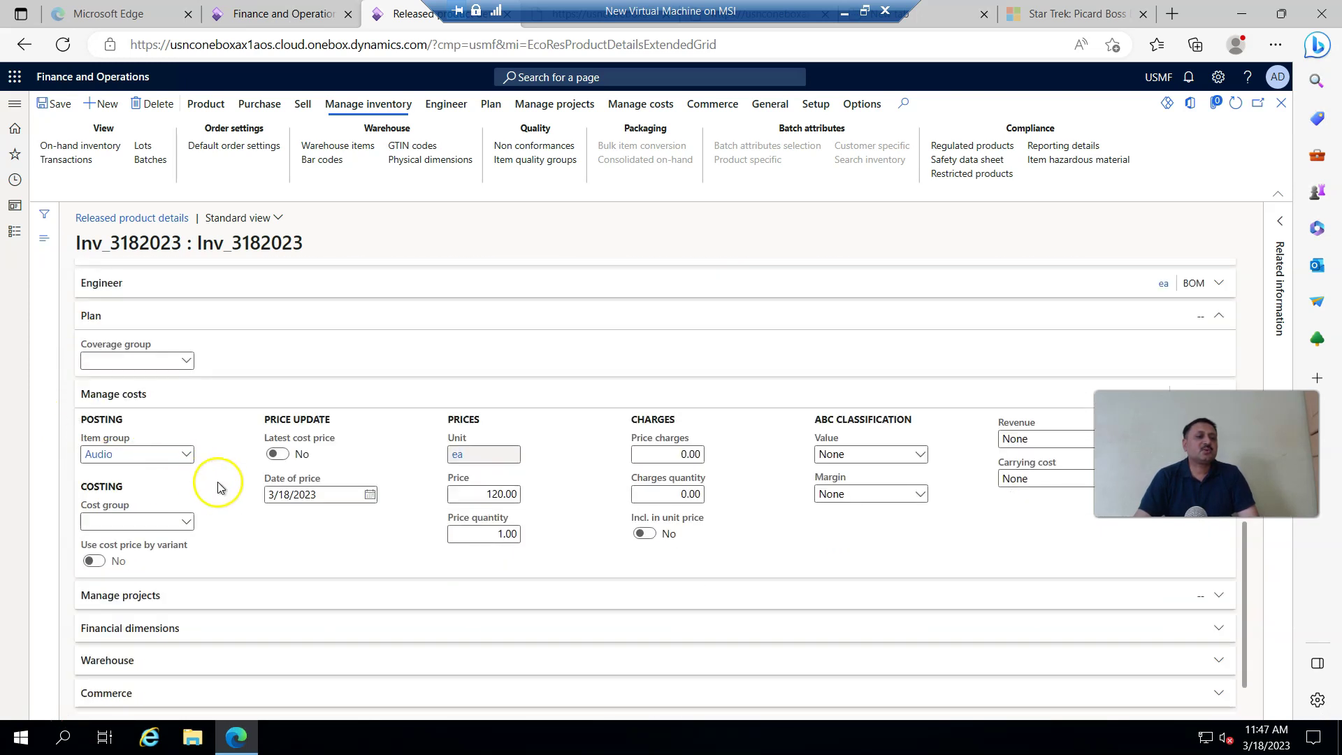
{"action": "left_click", "coordinate": [98, 455]}
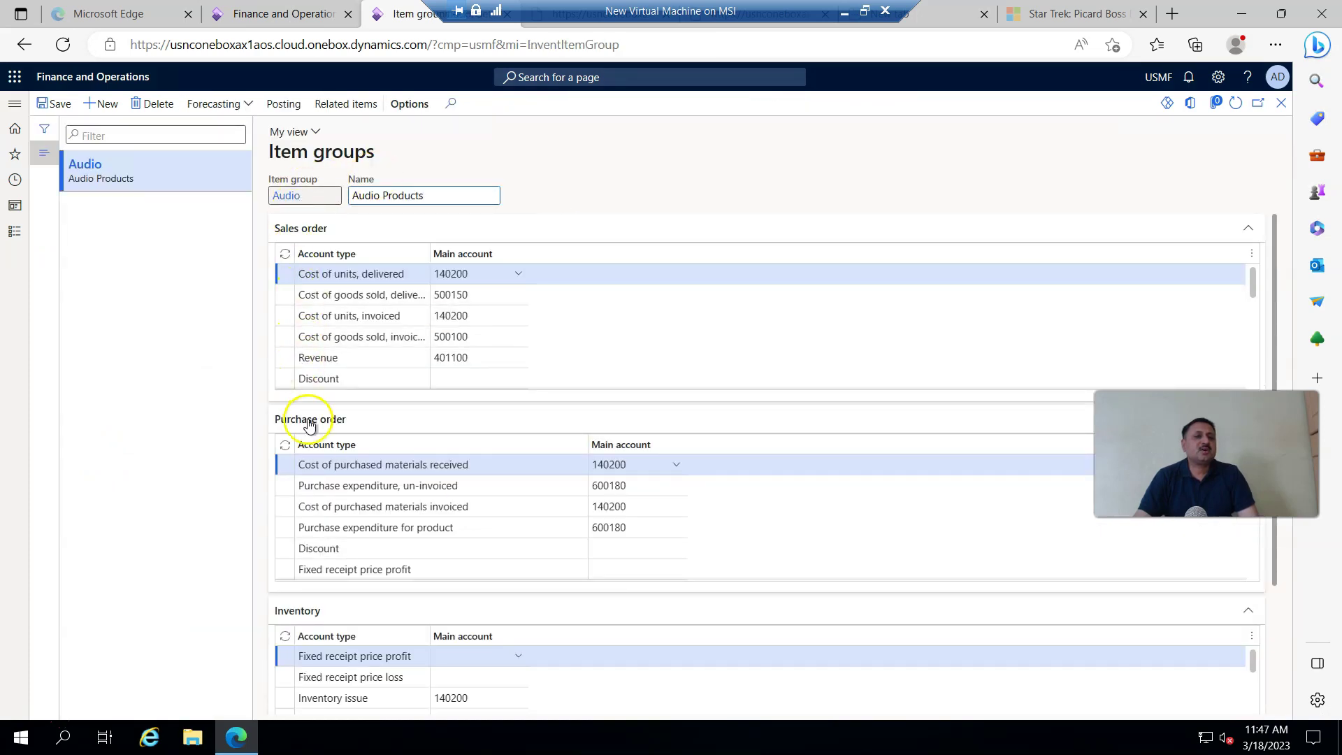
Step: Examine the purchase order and inventory posting accounts of the Audio item group
{"action": "scroll", "coordinate": [310, 424], "scroll_direction": "down", "scroll_amount": 5}
{"action": "scroll", "coordinate": [535, 532], "scroll_direction": "down", "scroll_amount": 4}
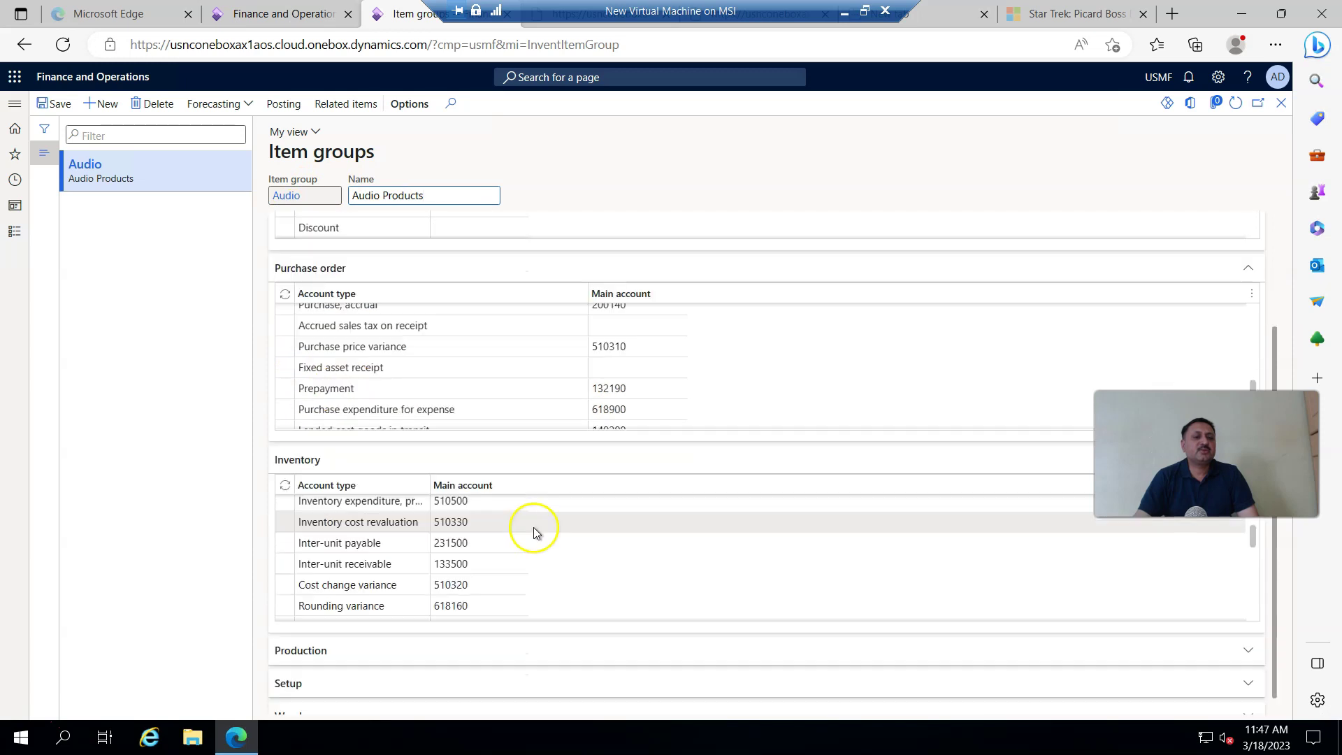
{"action": "scroll", "coordinate": [383, 510], "scroll_direction": "down", "scroll_amount": 5}
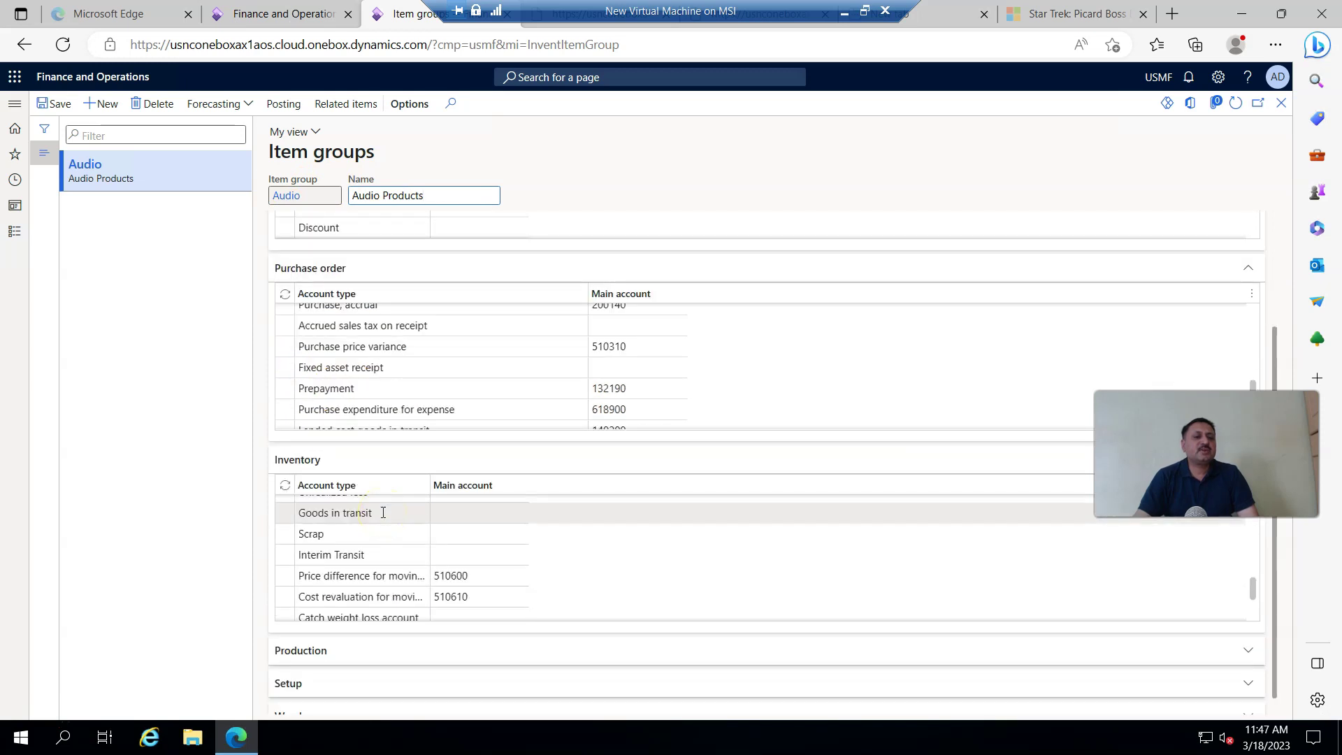
{"action": "scroll", "coordinate": [389, 540], "scroll_direction": "up", "scroll_amount": 5}
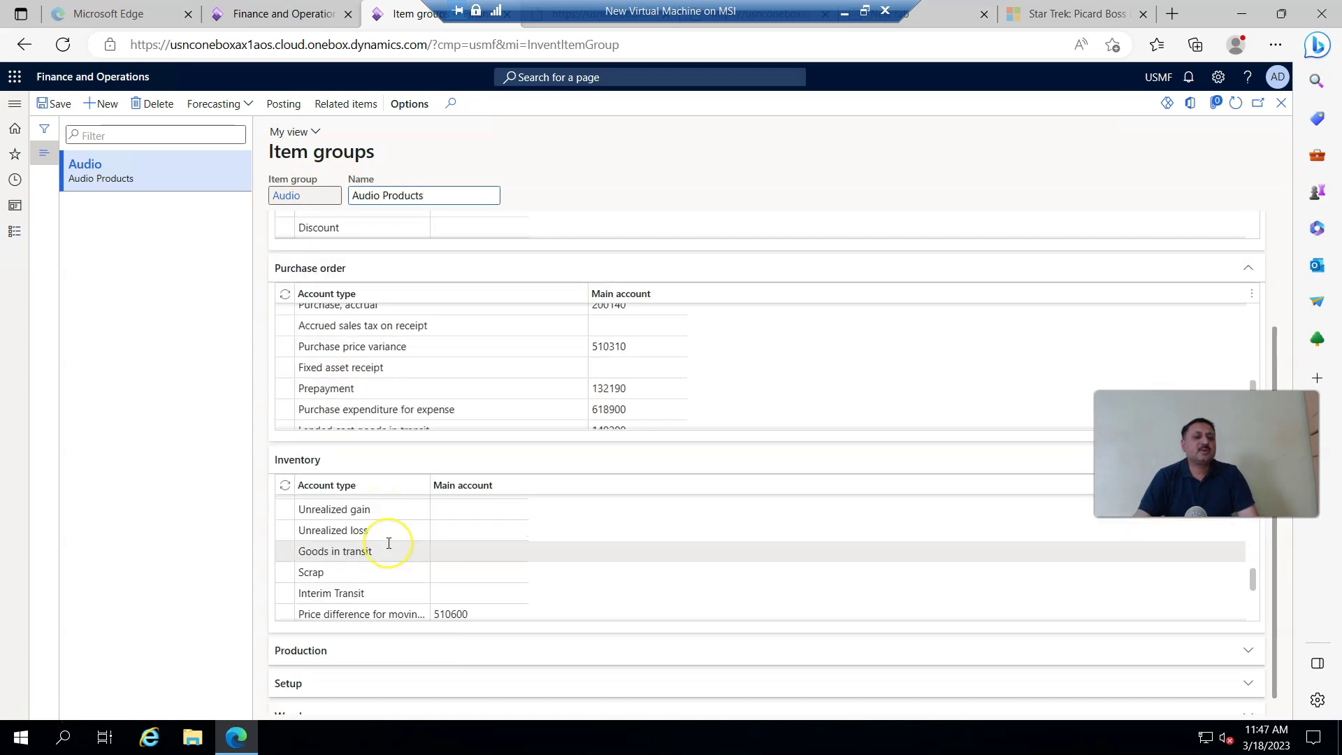
{"action": "scroll", "coordinate": [388, 542], "scroll_direction": "up", "scroll_amount": 4}
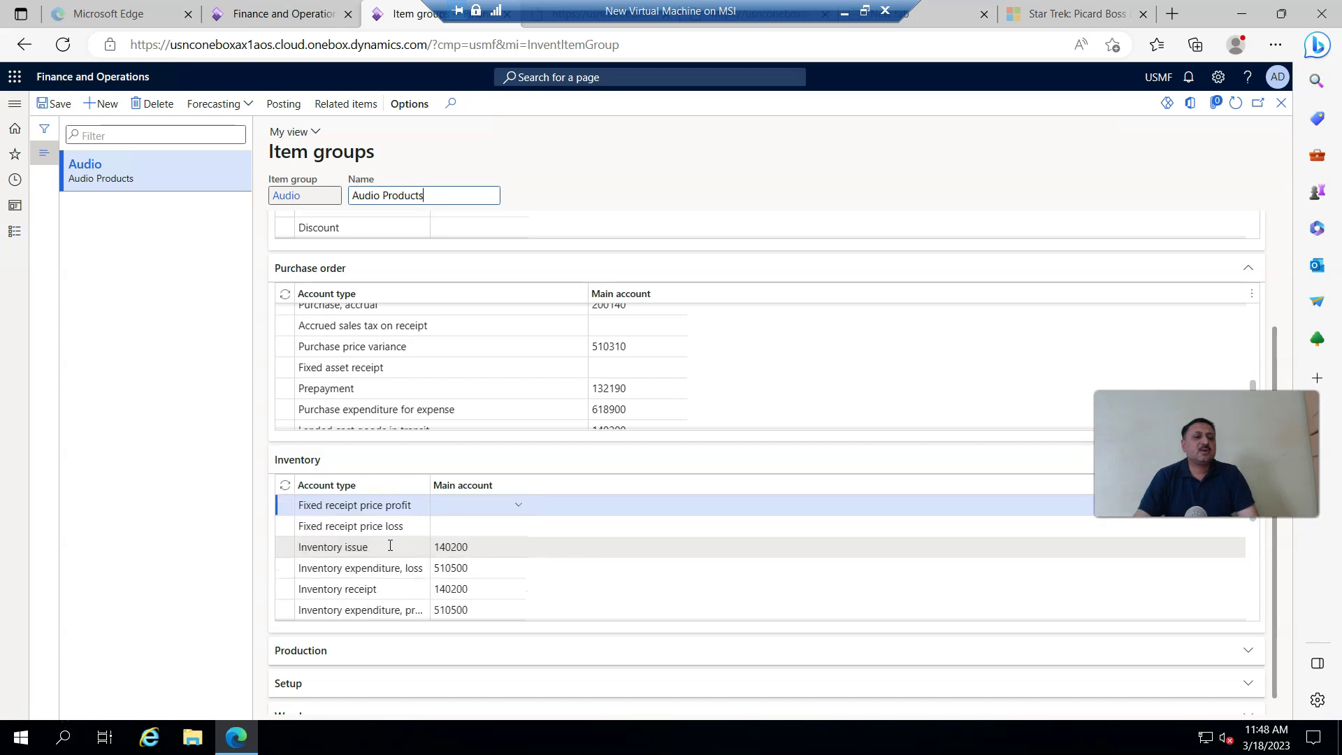
{"action": "scroll", "coordinate": [395, 567], "scroll_direction": "down", "scroll_amount": 3}
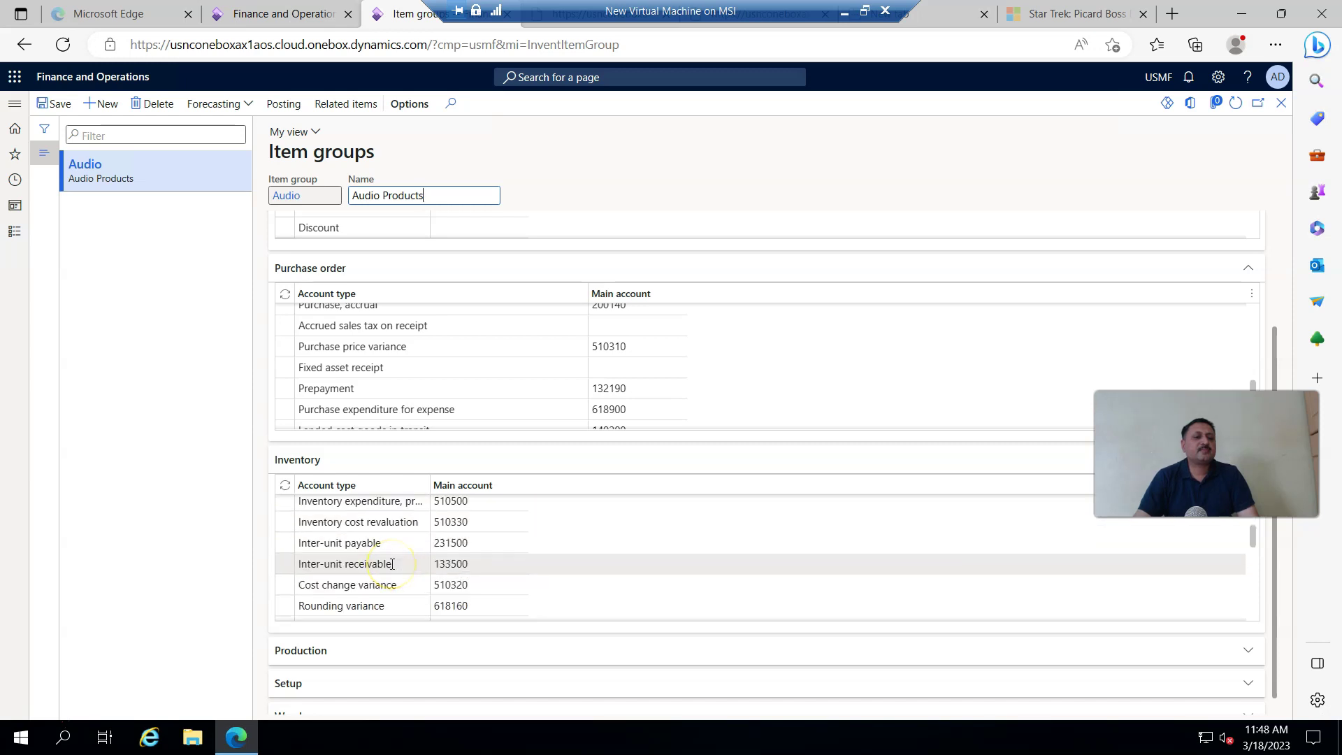
Step: Examine the Audio item group's inventory accounts, from the fixed receipt price accounts through to the rounding loss and profit accounts
{"action": "scroll", "coordinate": [392, 563], "scroll_direction": "down", "scroll_amount": 5}
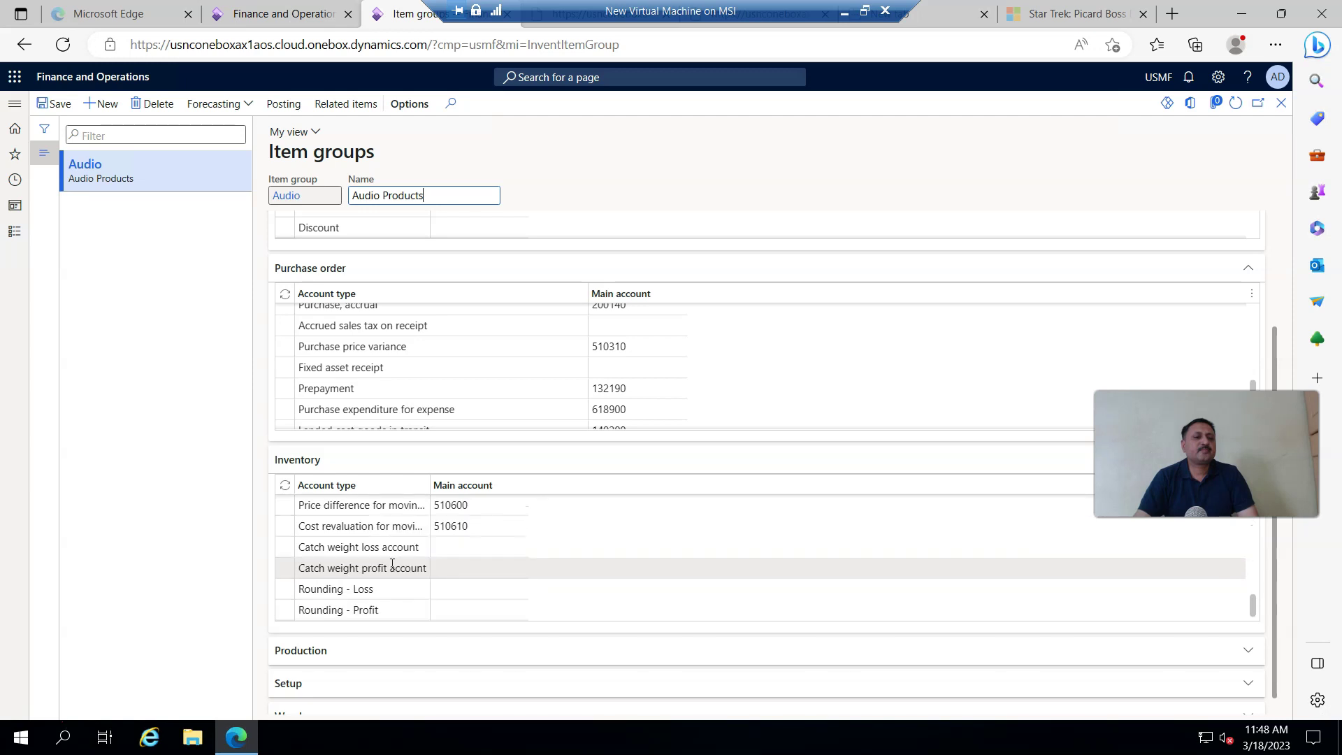
{"action": "scroll", "coordinate": [392, 563], "scroll_direction": "up", "scroll_amount": 3}
{"action": "scroll", "coordinate": [392, 563], "scroll_direction": "down", "scroll_amount": 3}
{"action": "scroll", "coordinate": [393, 564], "scroll_direction": "up", "scroll_amount": 8}
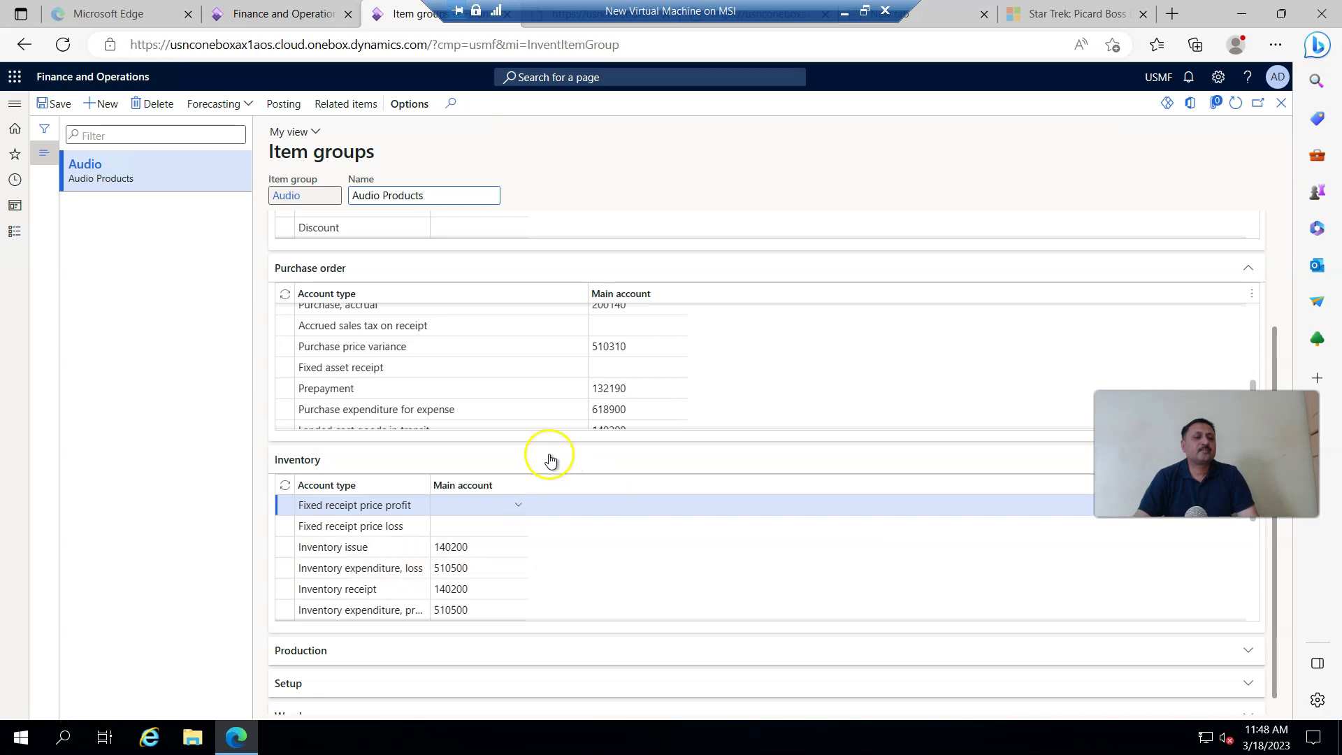
{"action": "scroll", "coordinate": [458, 510], "scroll_direction": "down", "scroll_amount": 3}
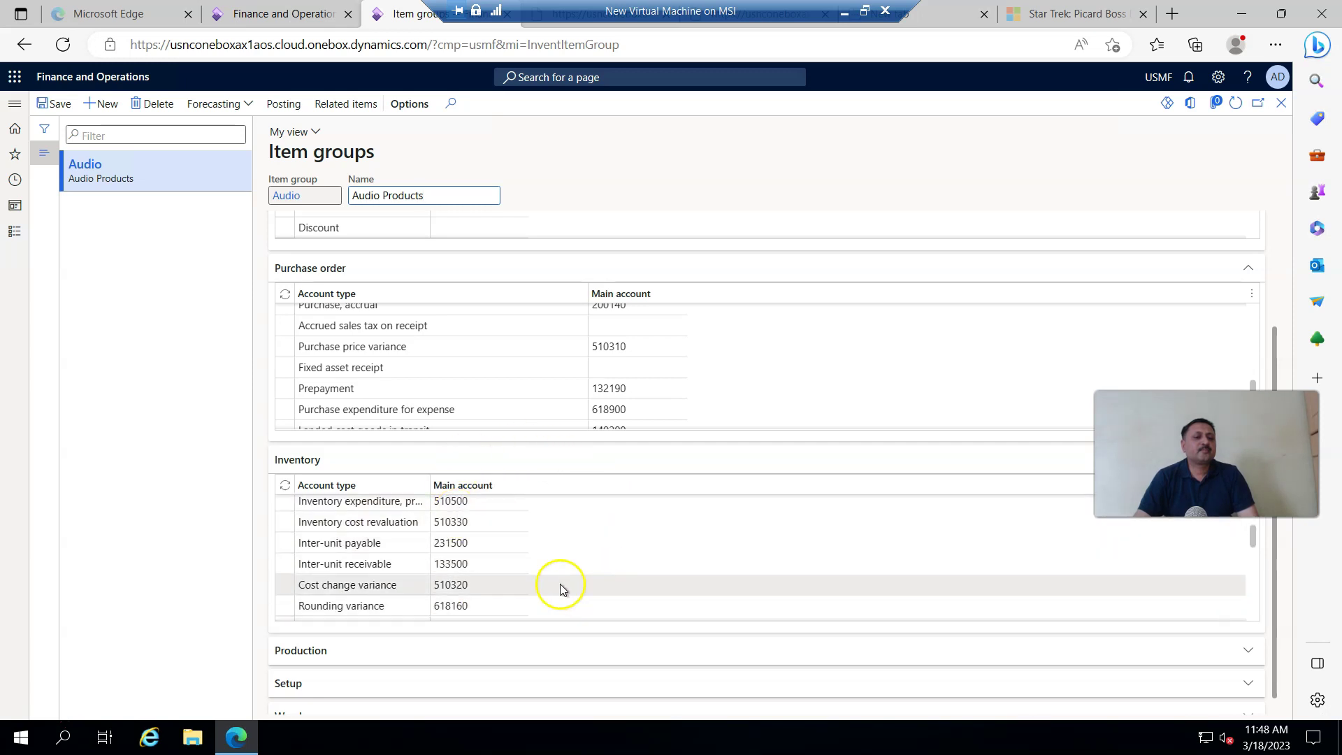
{"action": "scroll", "coordinate": [538, 566], "scroll_direction": "up", "scroll_amount": 3}
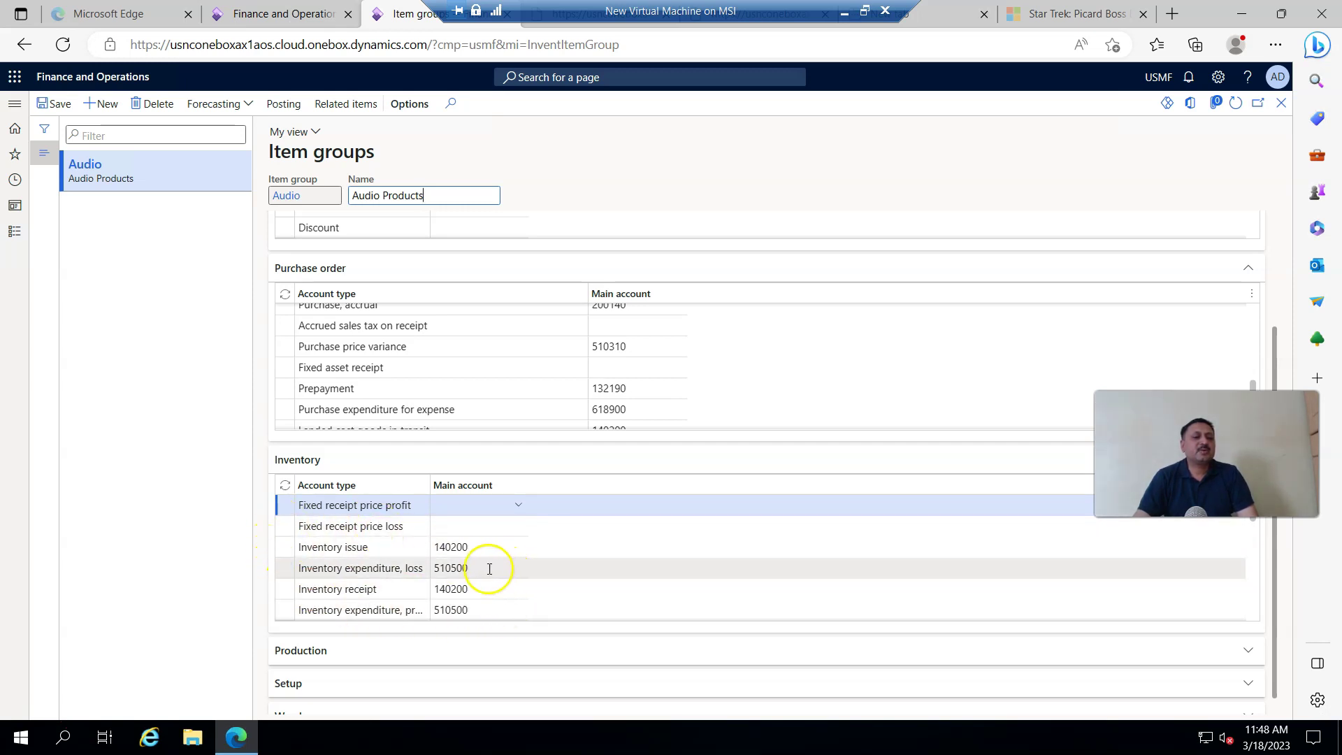
Step: Copy the Inventory expenditure, loss main account 510500 into a new Notepad document and return to the item group in the browser
{"action": "left_click_drag", "start_coordinate": [472, 569], "coordinate": [428, 569]}
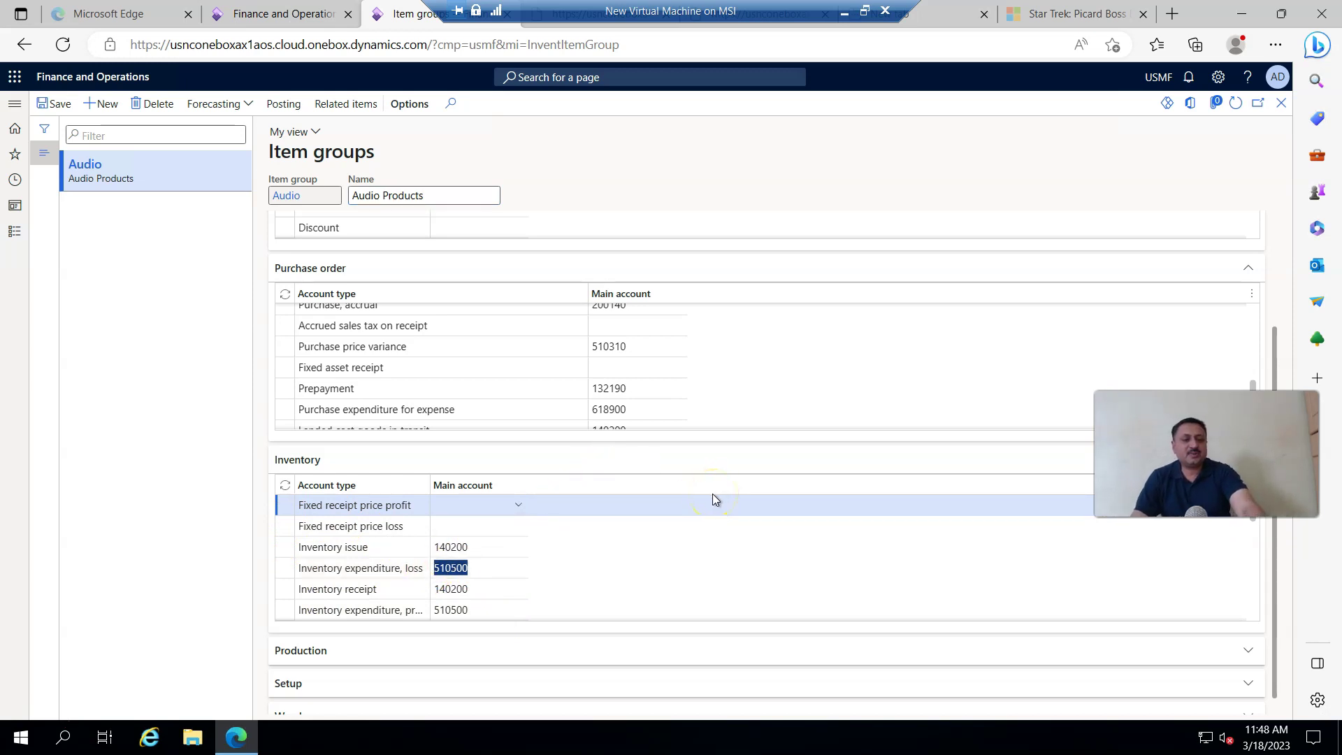
{"action": "left_click", "coordinate": [20, 738]}
{"action": "type", "text": "note"}
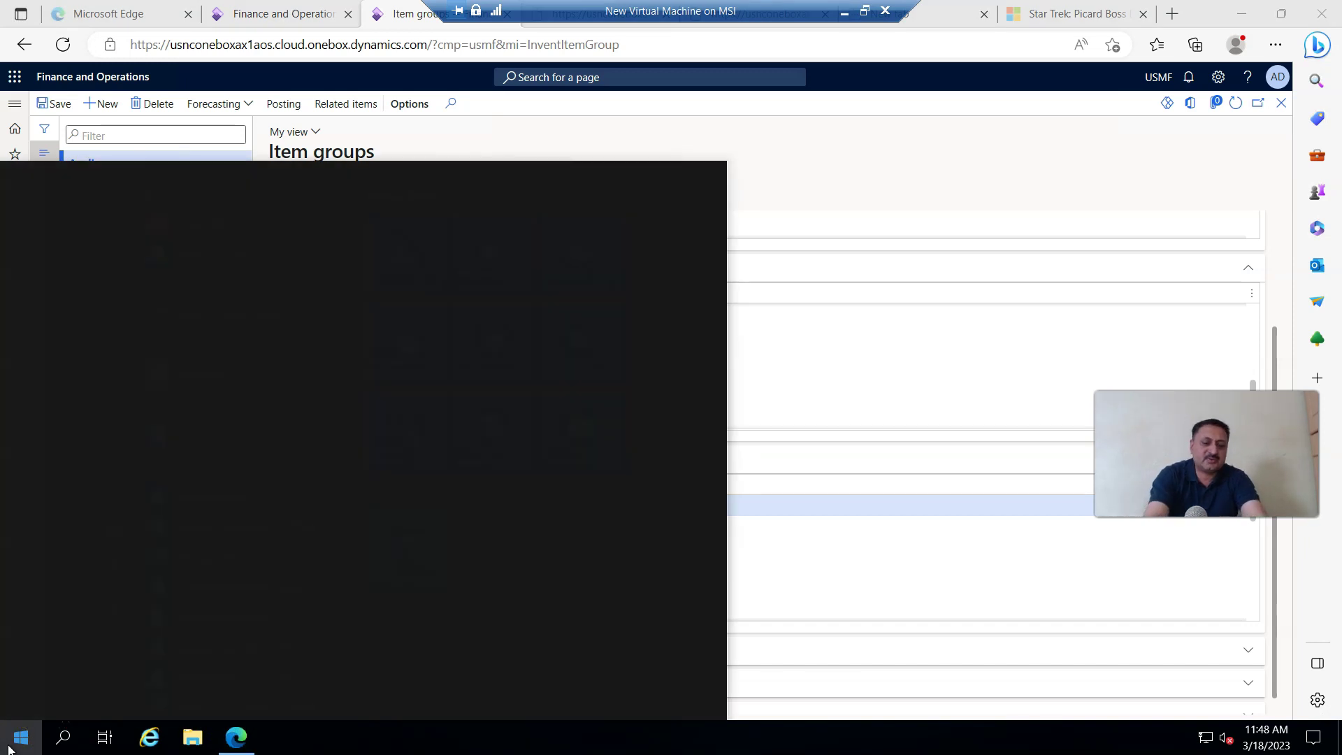
{"action": "left_click", "coordinate": [172, 279]}
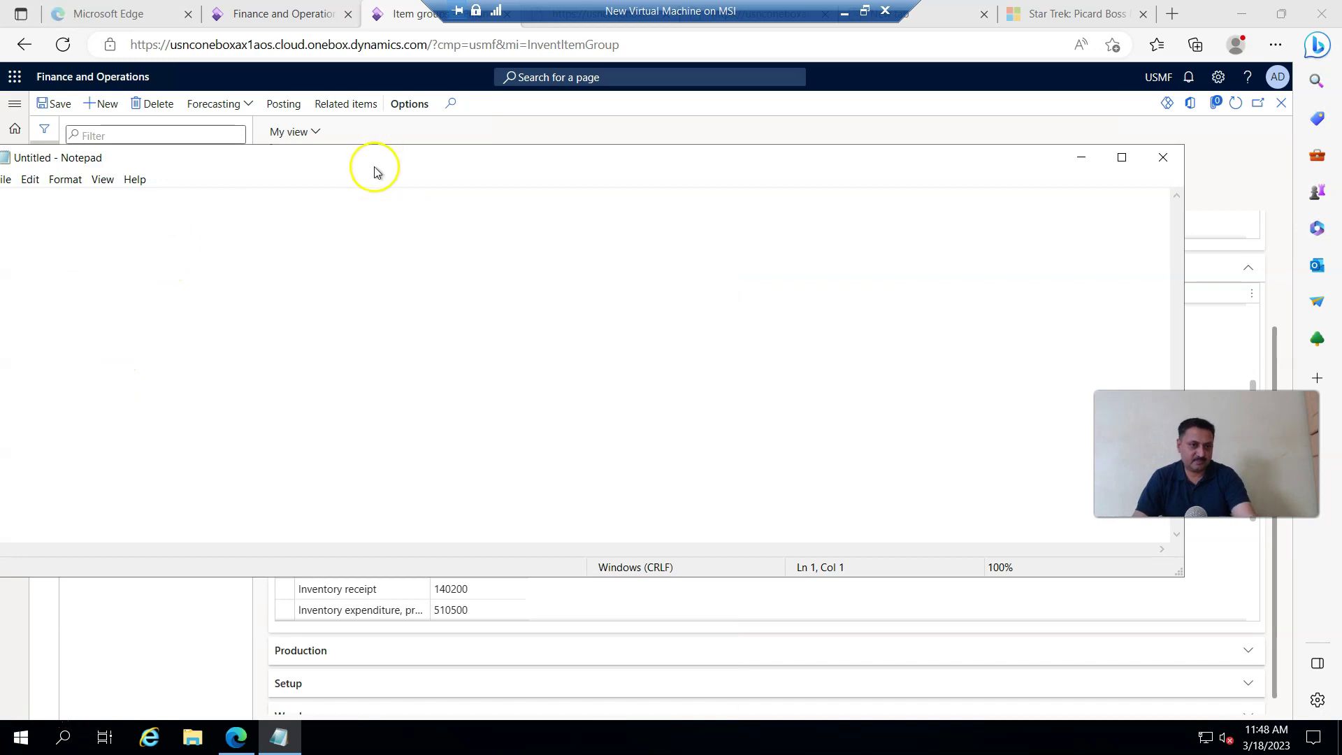
{"action": "left_click_drag", "start_coordinate": [375, 168], "coordinate": [662, 178]}
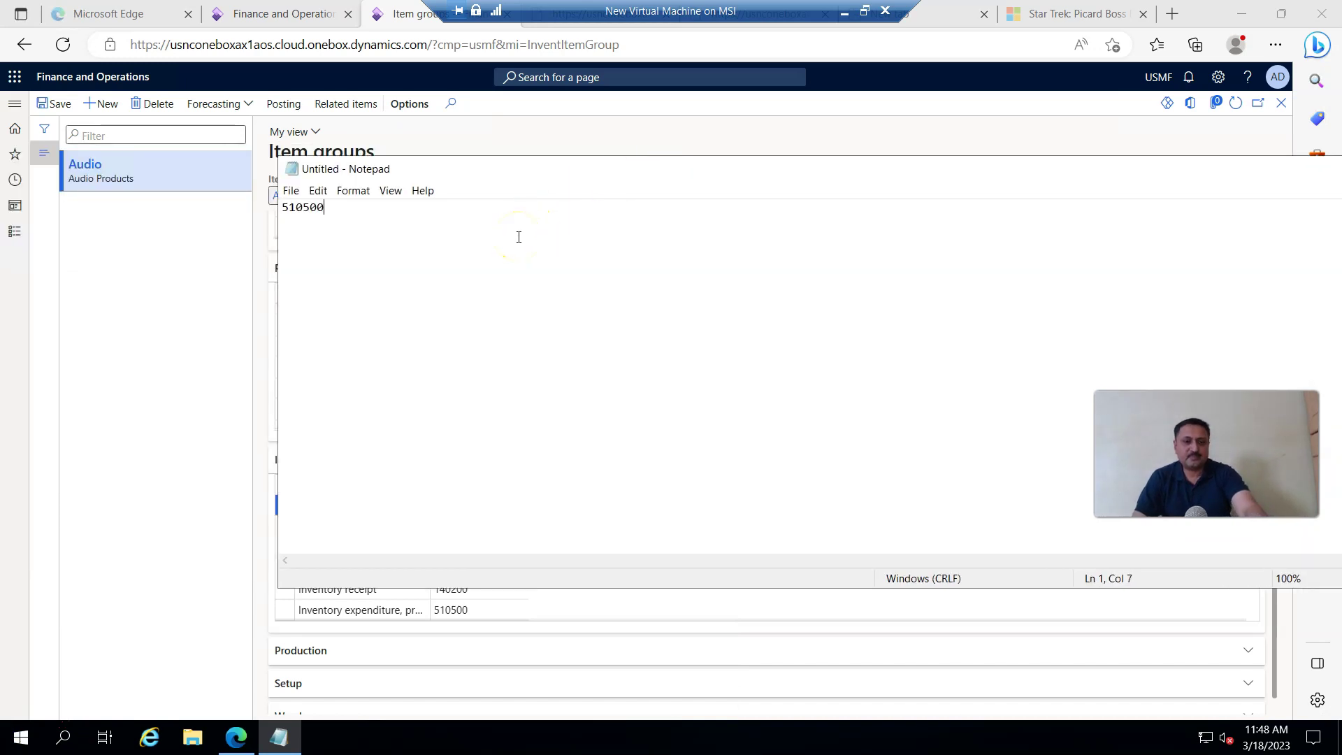
{"action": "left_click", "coordinate": [210, 431]}
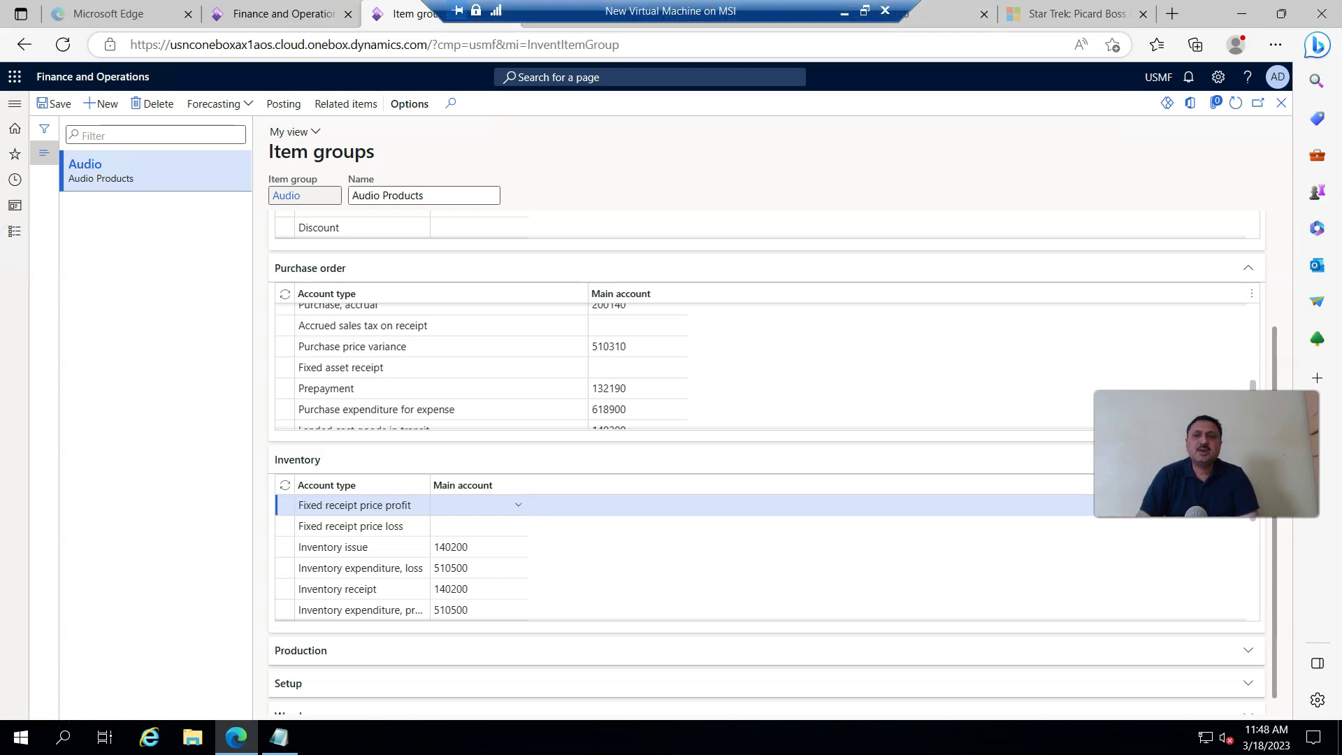
Step: Close the item group and check the on-hand inventory of product Inv_3182023, returning to the released product details
{"action": "left_click", "coordinate": [1278, 104]}
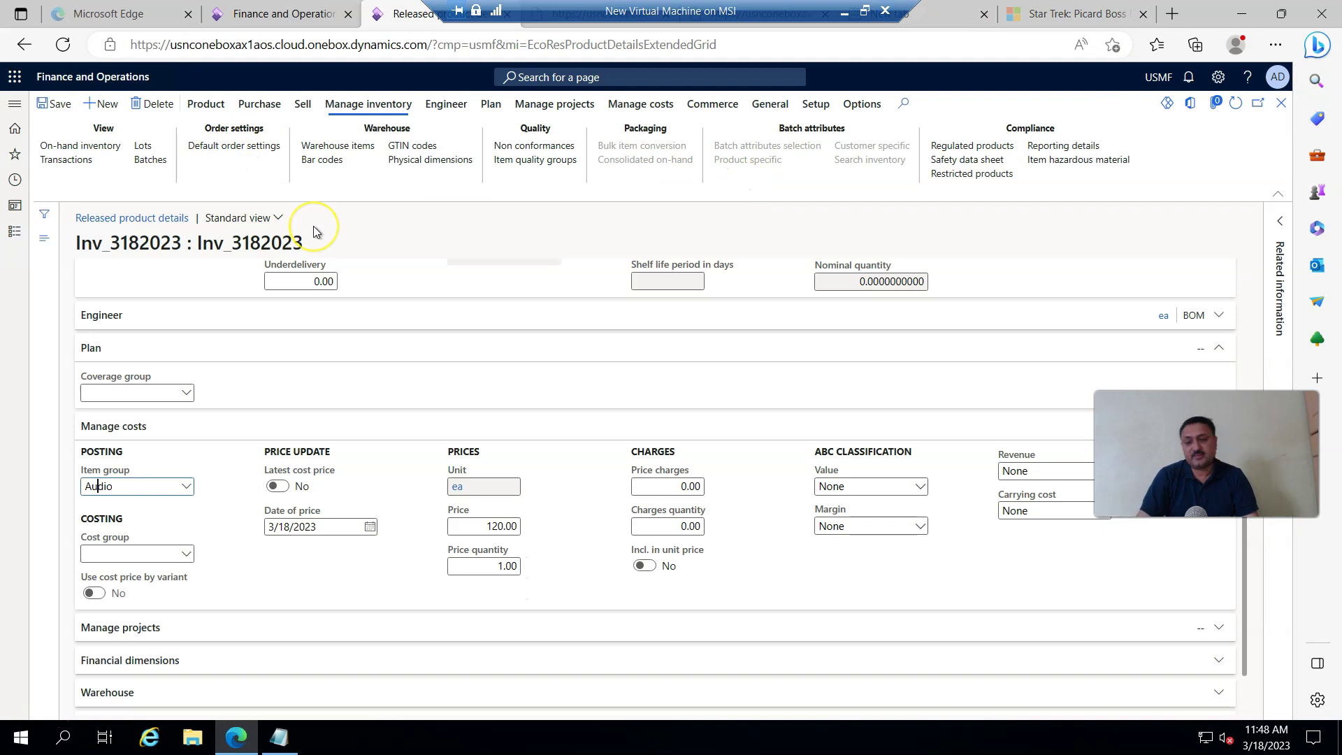
{"action": "left_click", "coordinate": [100, 148]}
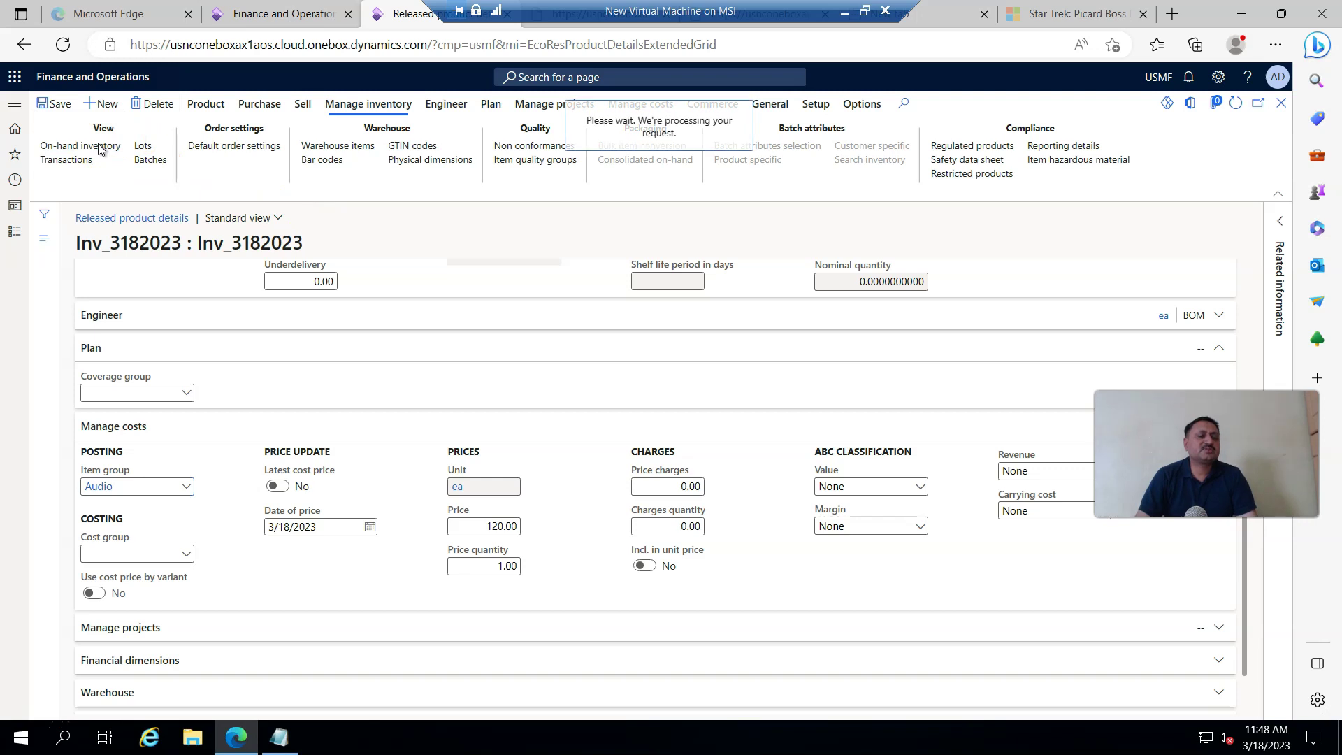
{"action": "left_click", "coordinate": [372, 260]}
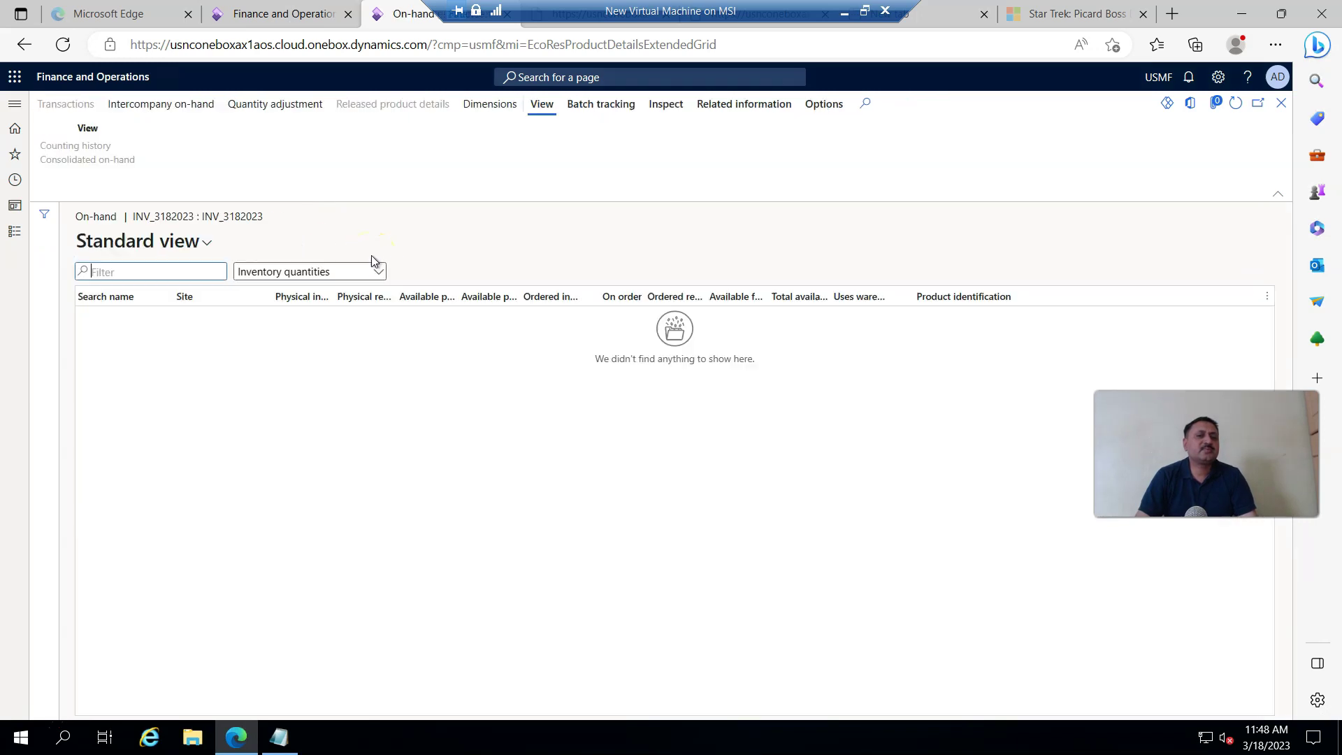
{"action": "left_click", "coordinate": [1281, 103]}
{"action": "left_click", "coordinate": [770, 158]}
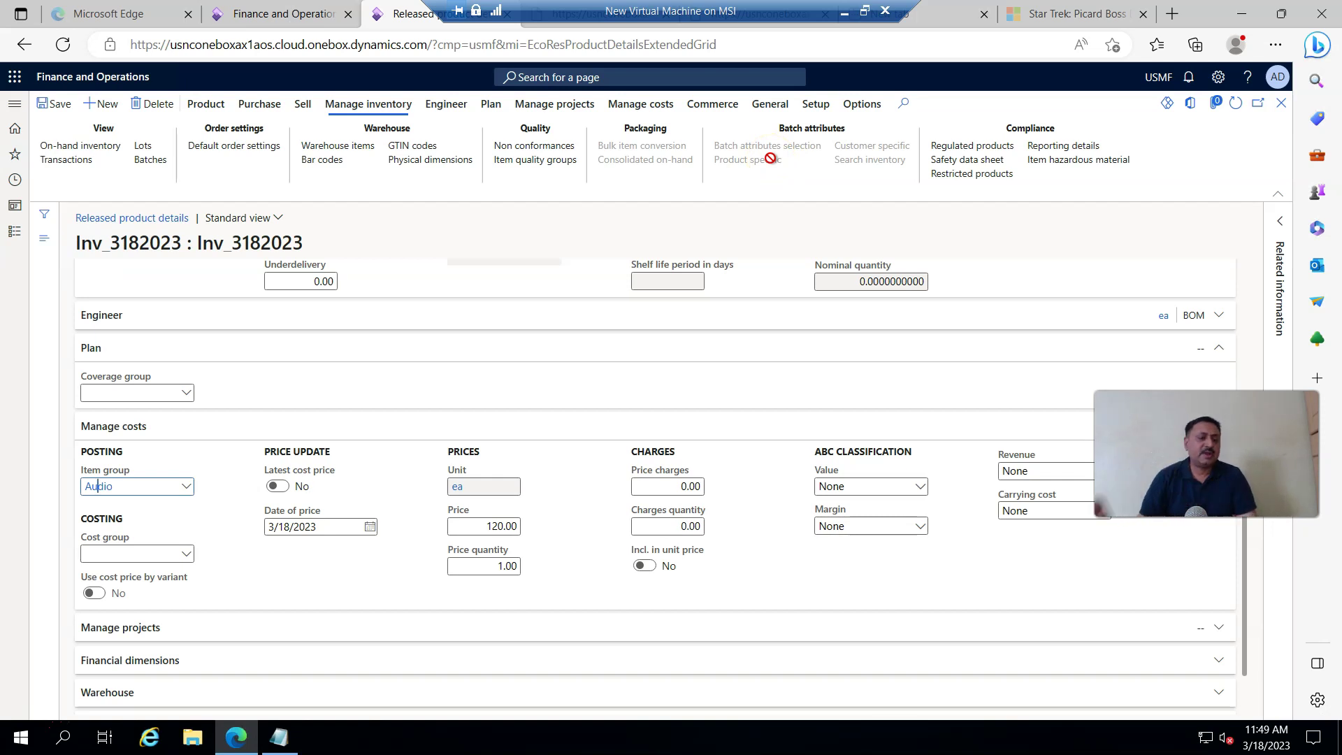
{"action": "left_click", "coordinate": [97, 147]}
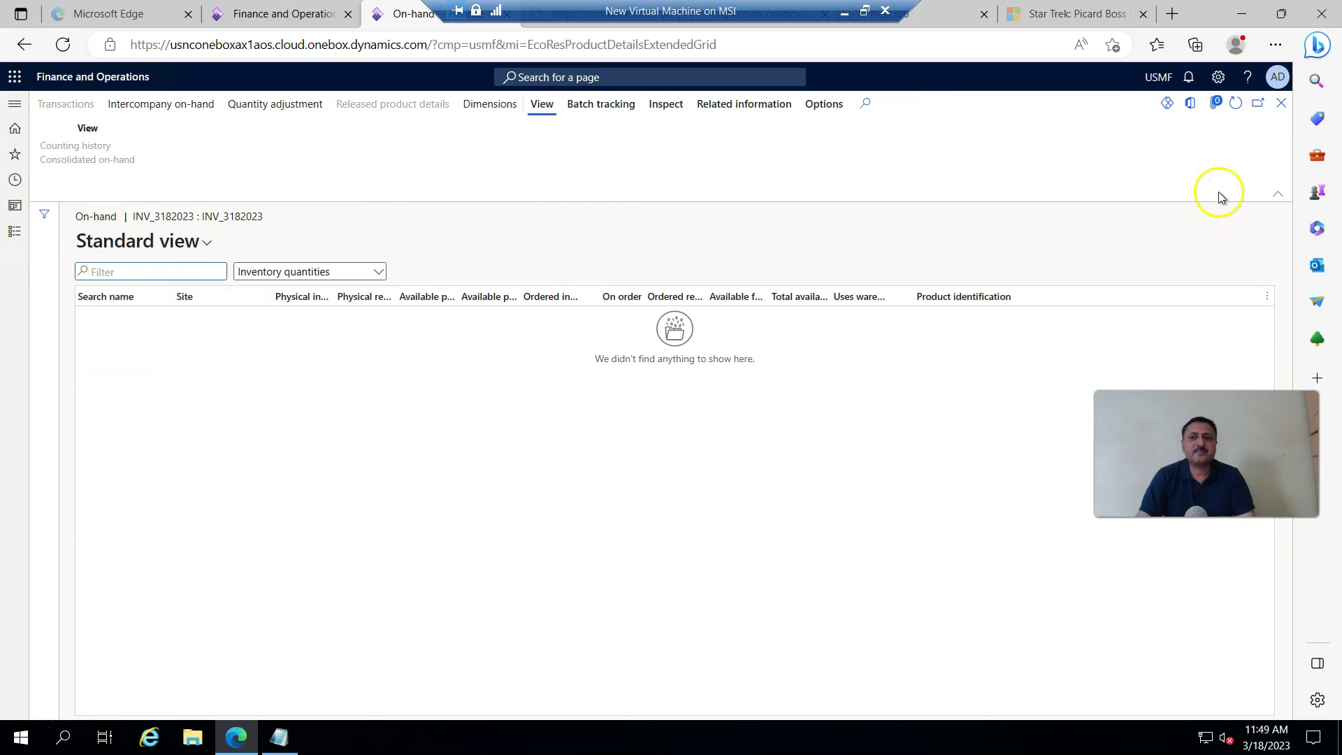
{"action": "left_click", "coordinate": [1281, 105]}
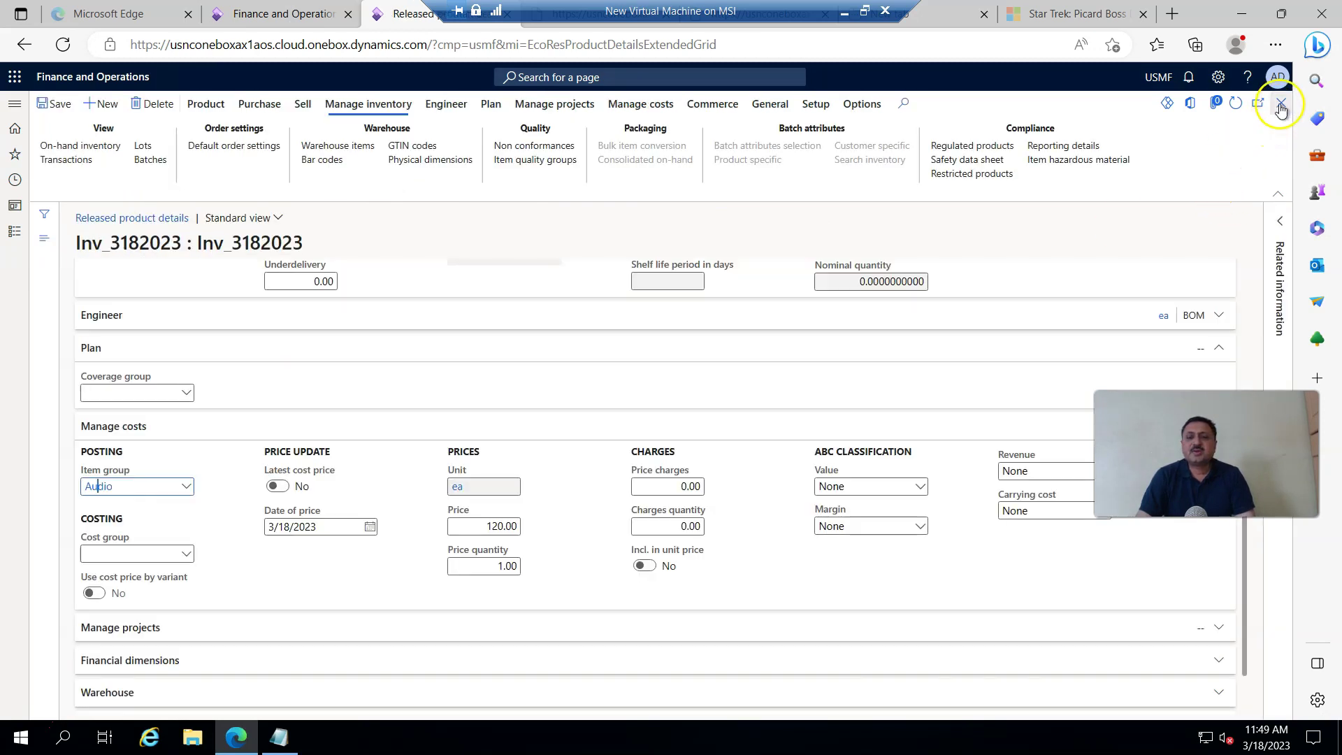
Step: Open the item journal entries for Inventory adjustment in the Inventory management module
{"action": "left_click", "coordinate": [13, 233]}
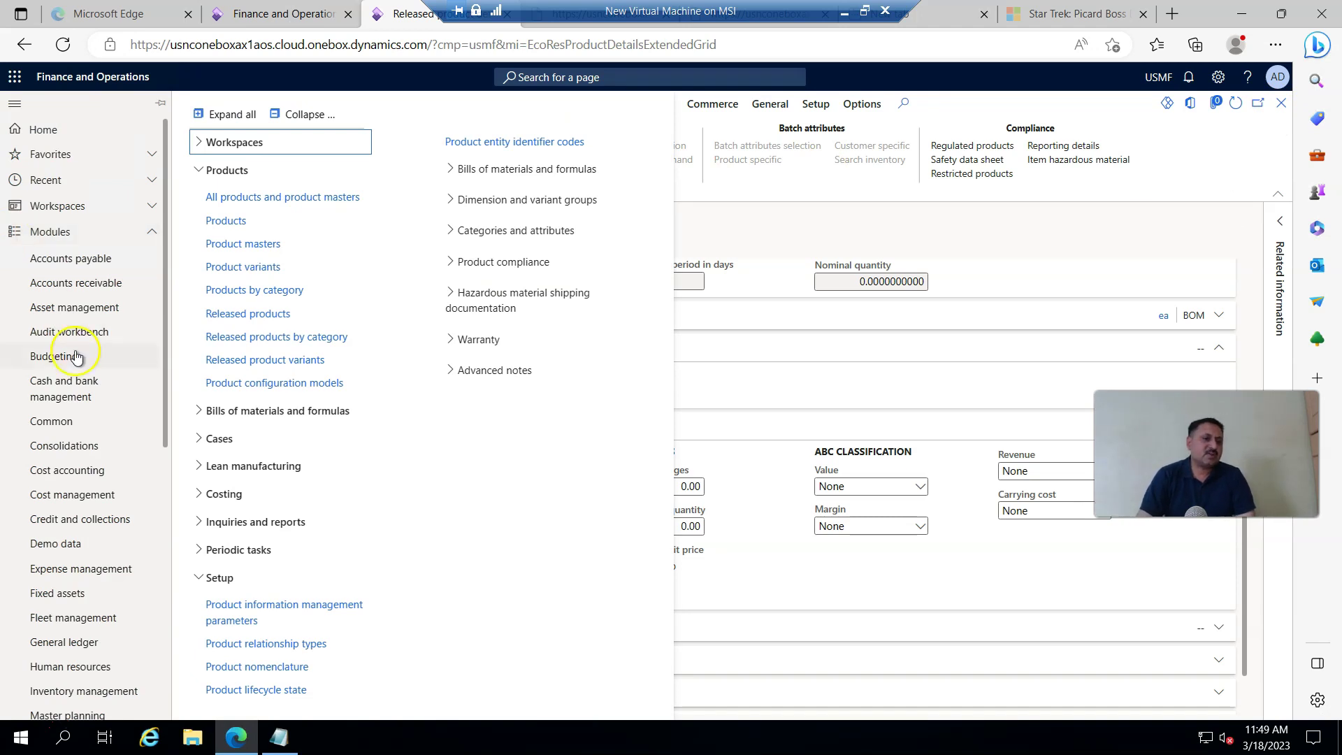
{"action": "scroll", "coordinate": [76, 357], "scroll_direction": "down", "scroll_amount": 3}
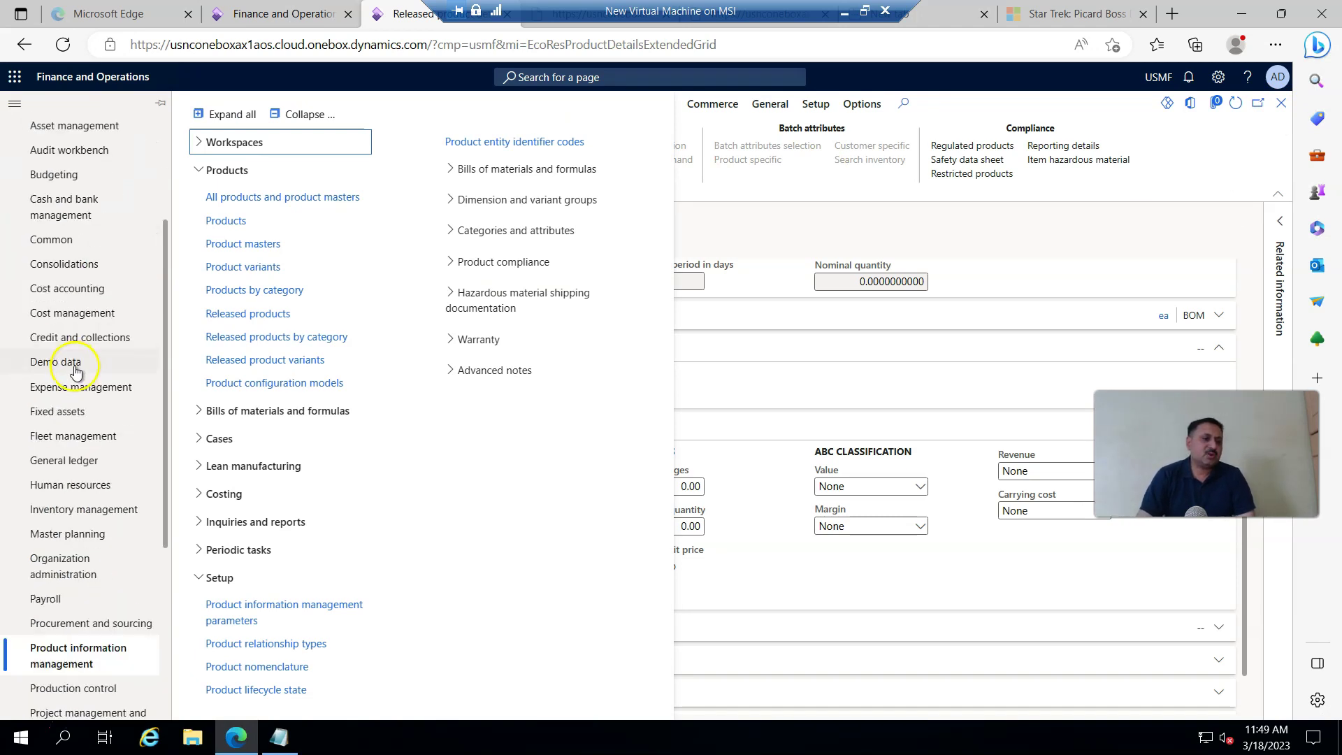
{"action": "left_click", "coordinate": [97, 521]}
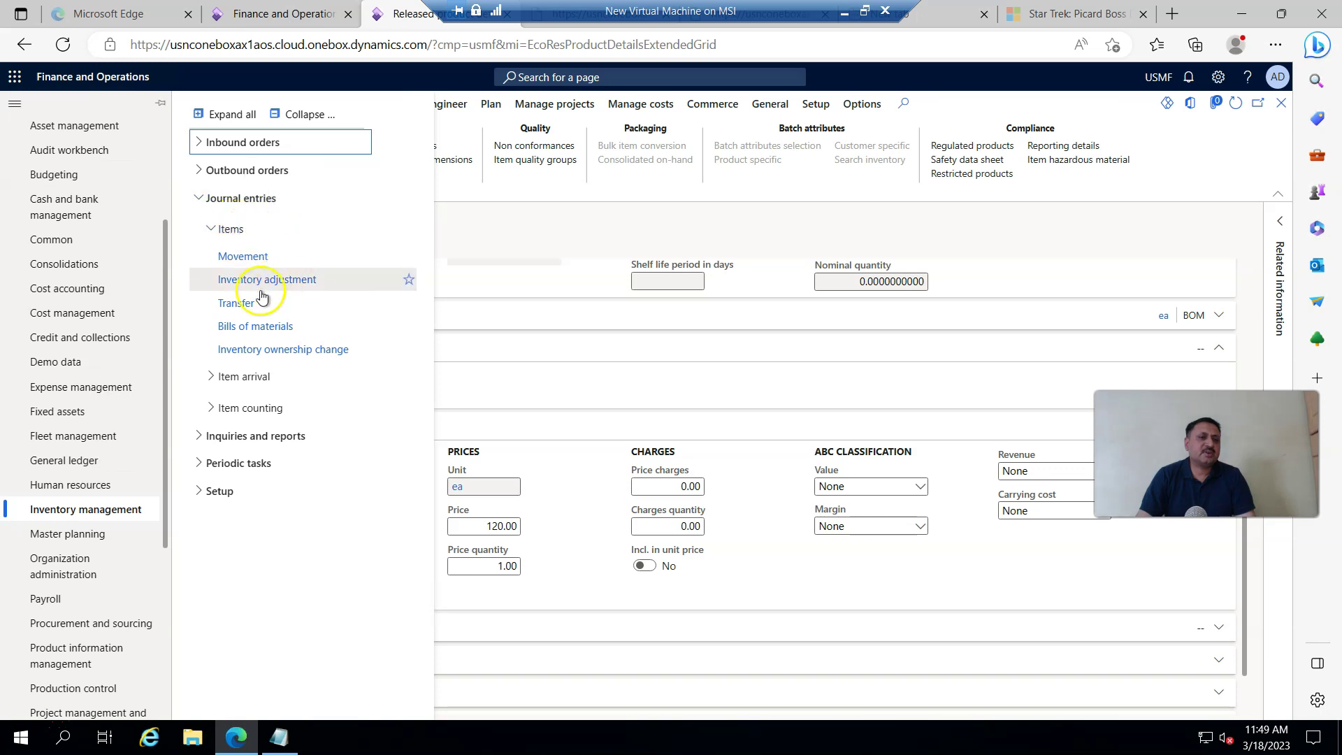
{"action": "left_click", "coordinate": [241, 281]}
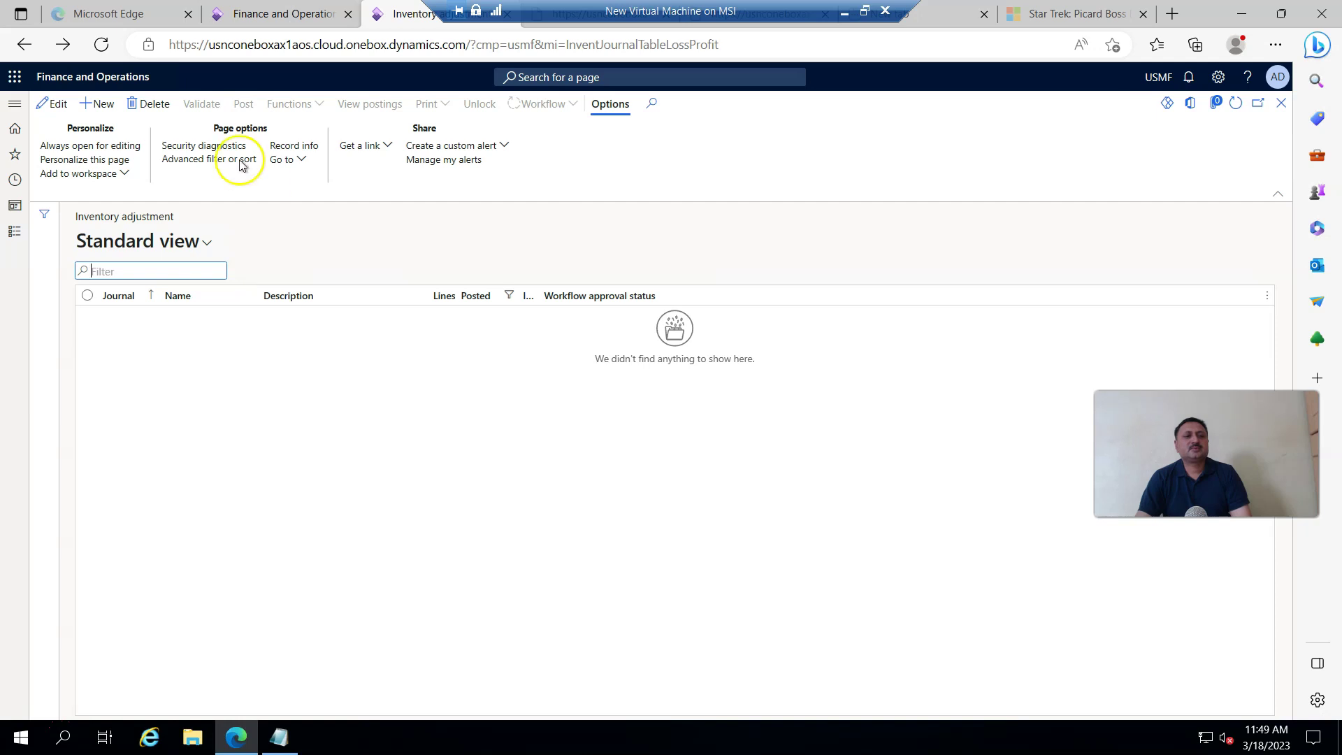
Step: Create an inventory adjustment journal with the name IAdj, site 1 and warehouse 11
{"action": "key", "text": "alt+n"}
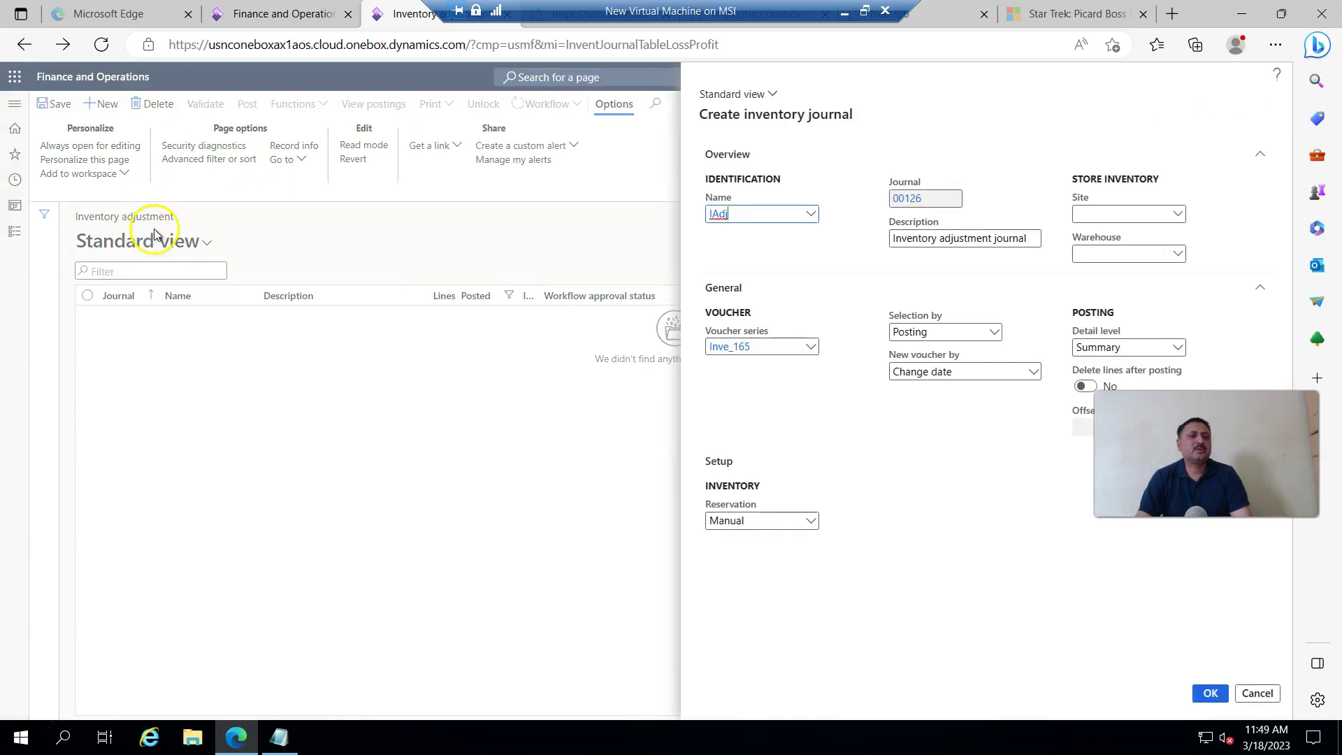
{"action": "left_click", "coordinate": [810, 213]}
{"action": "left_click", "coordinate": [725, 256]}
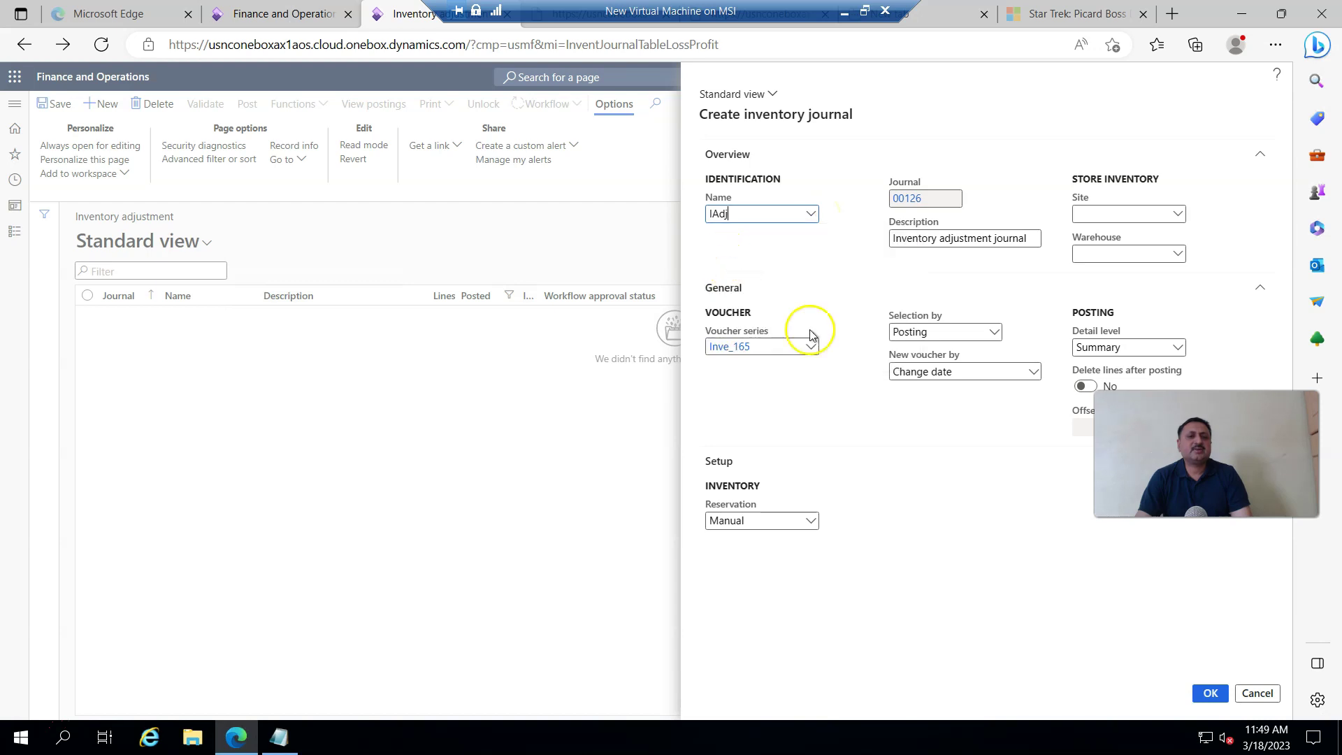
{"action": "left_click", "coordinate": [1179, 213]}
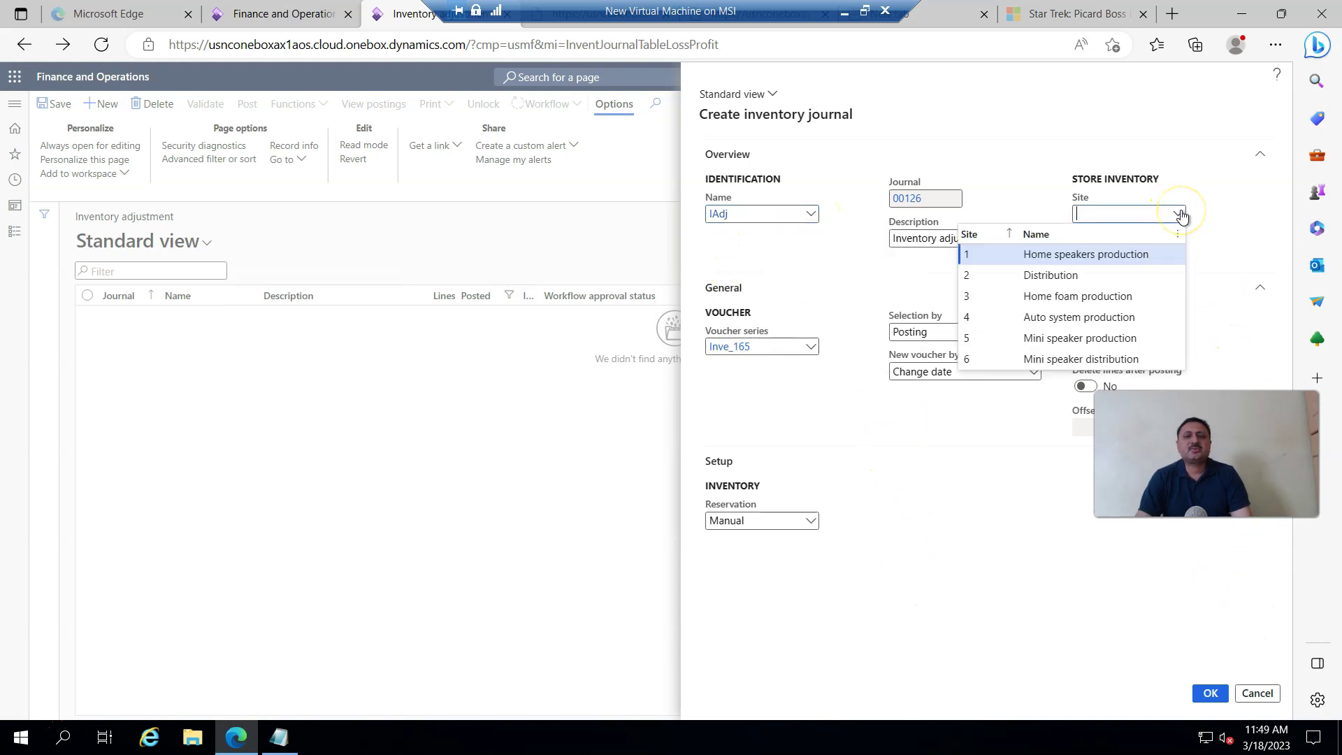
{"action": "left_click", "coordinate": [987, 257]}
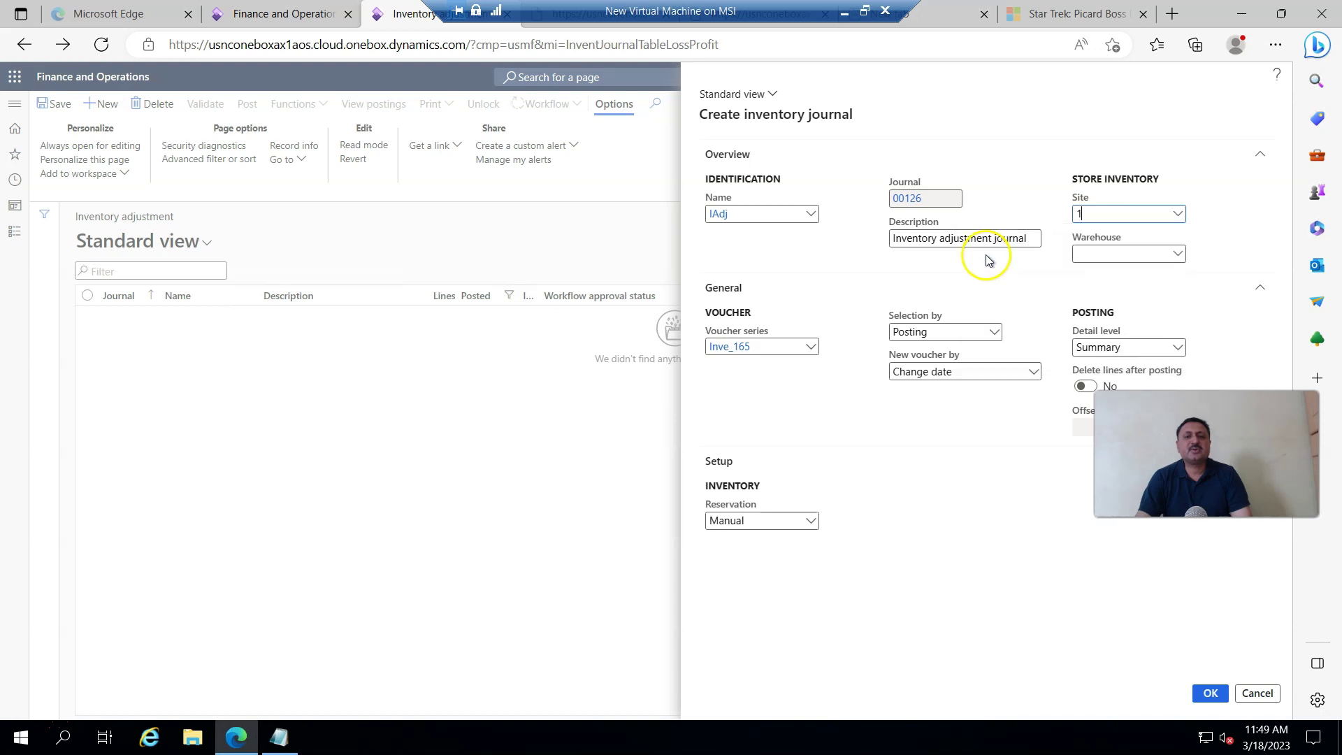
{"action": "left_click", "coordinate": [1181, 256]}
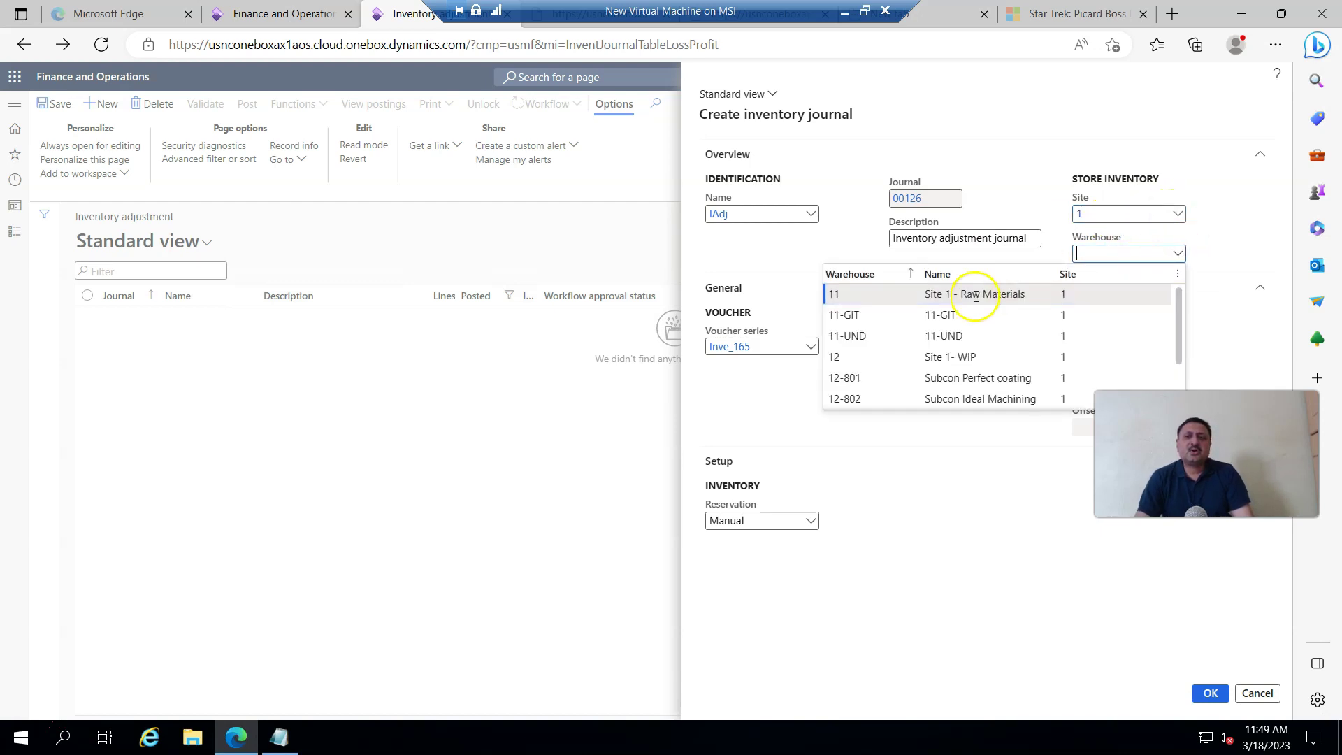
{"action": "left_click", "coordinate": [837, 295]}
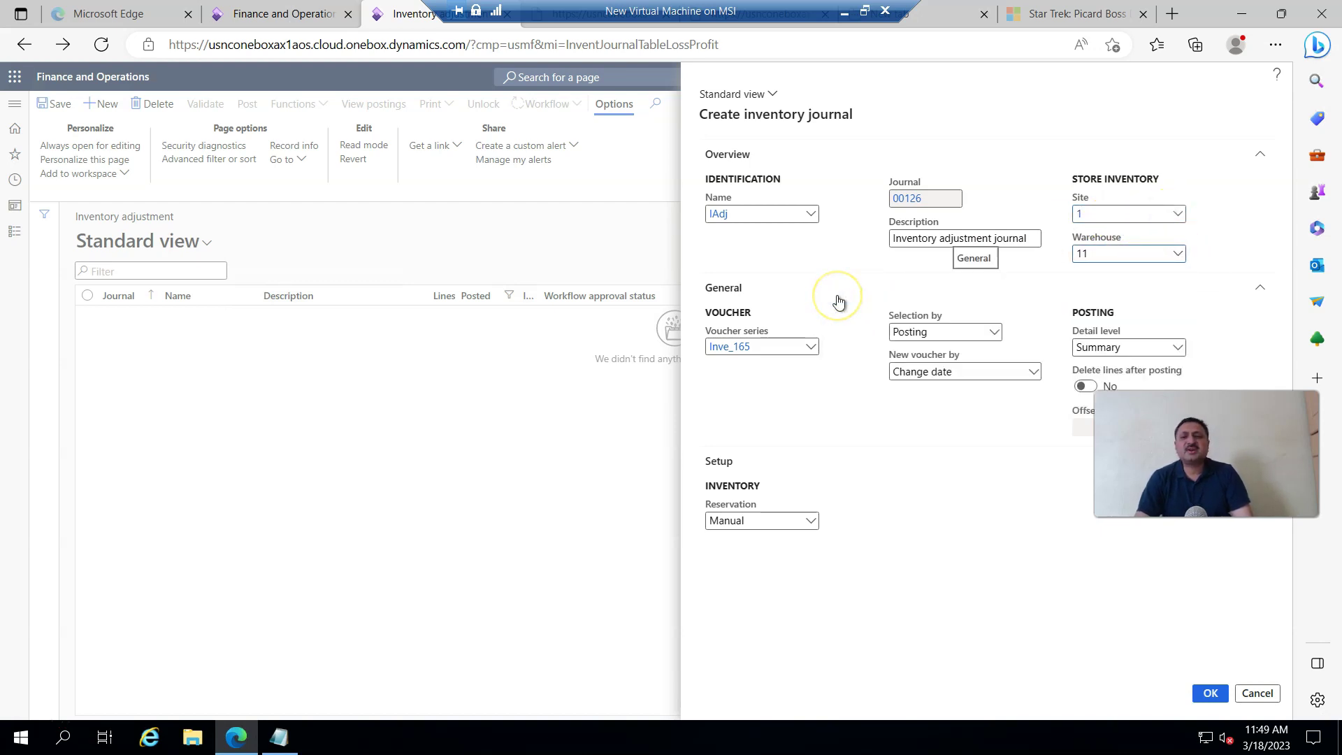
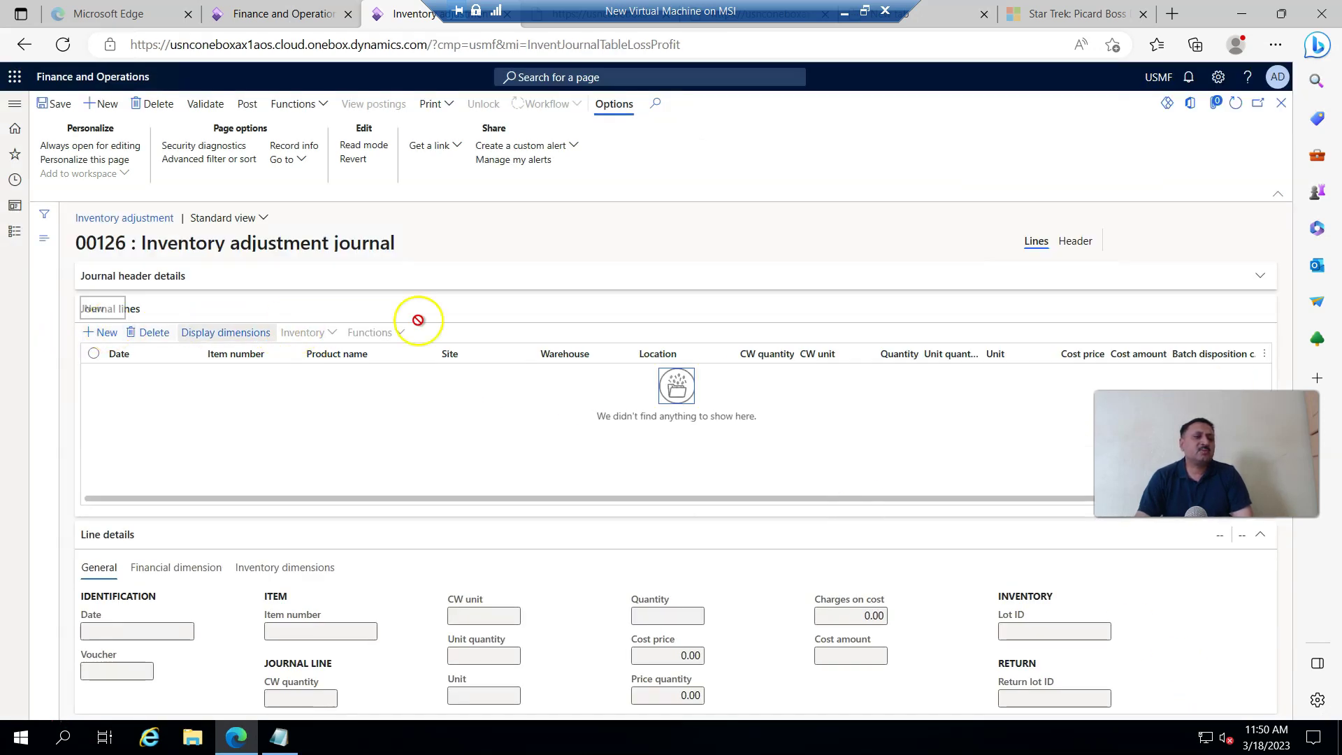
Step: Add a journal line for item Inv_3182023, filtering the item numbers by those beginning with Inv_
{"action": "left_click", "coordinate": [105, 332]}
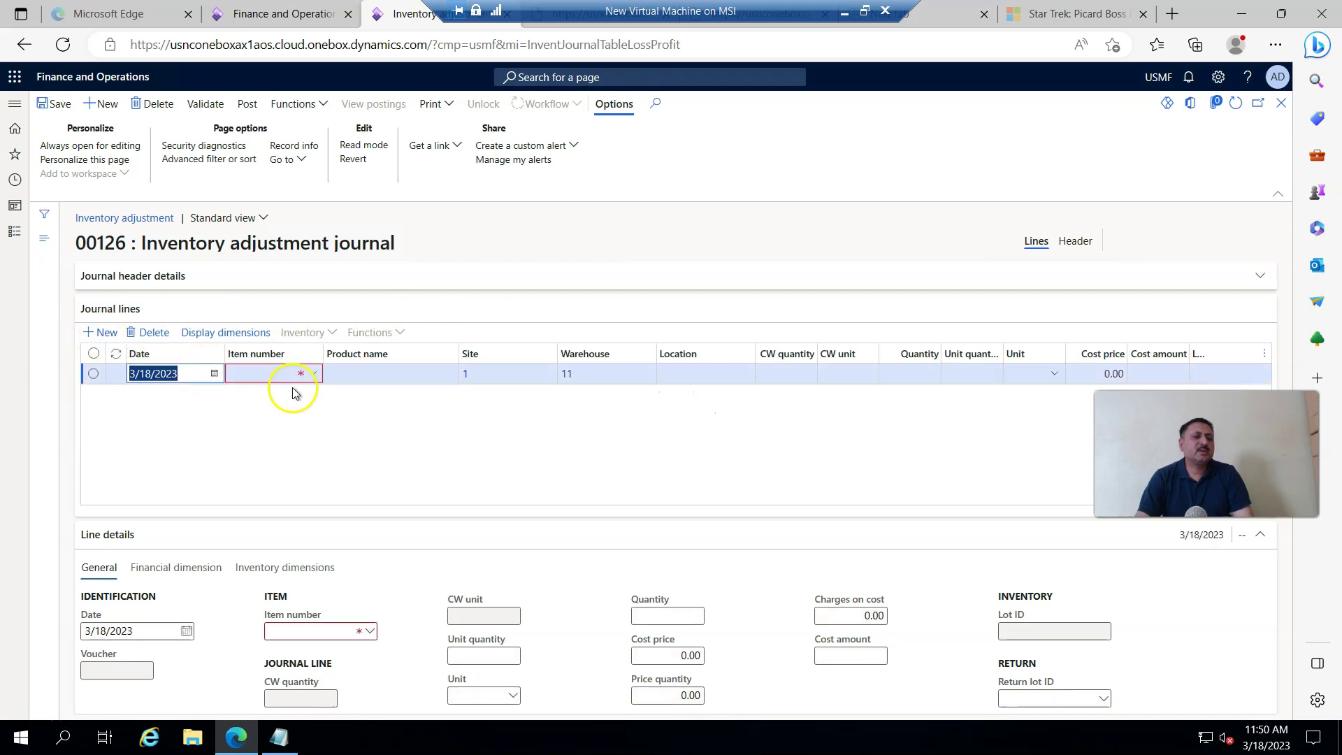
{"action": "left_click", "coordinate": [313, 374]}
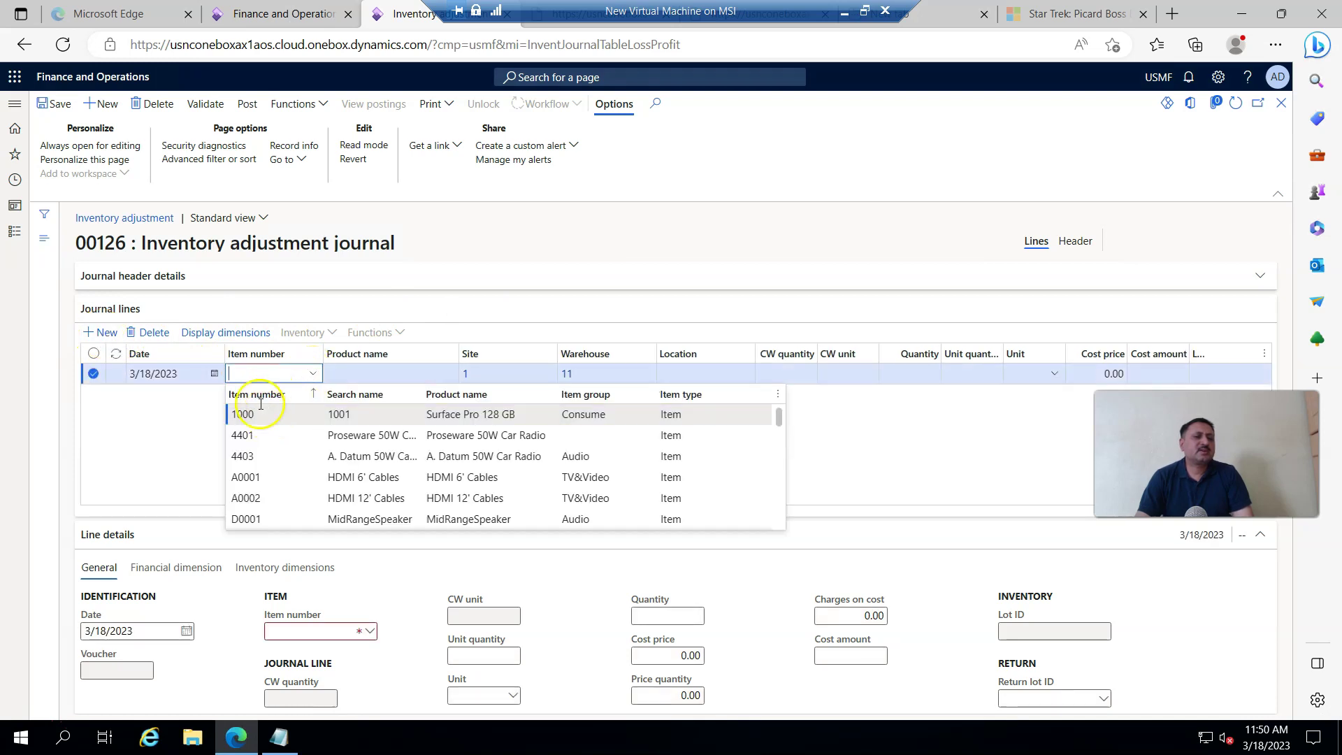
{"action": "left_click", "coordinate": [258, 395]}
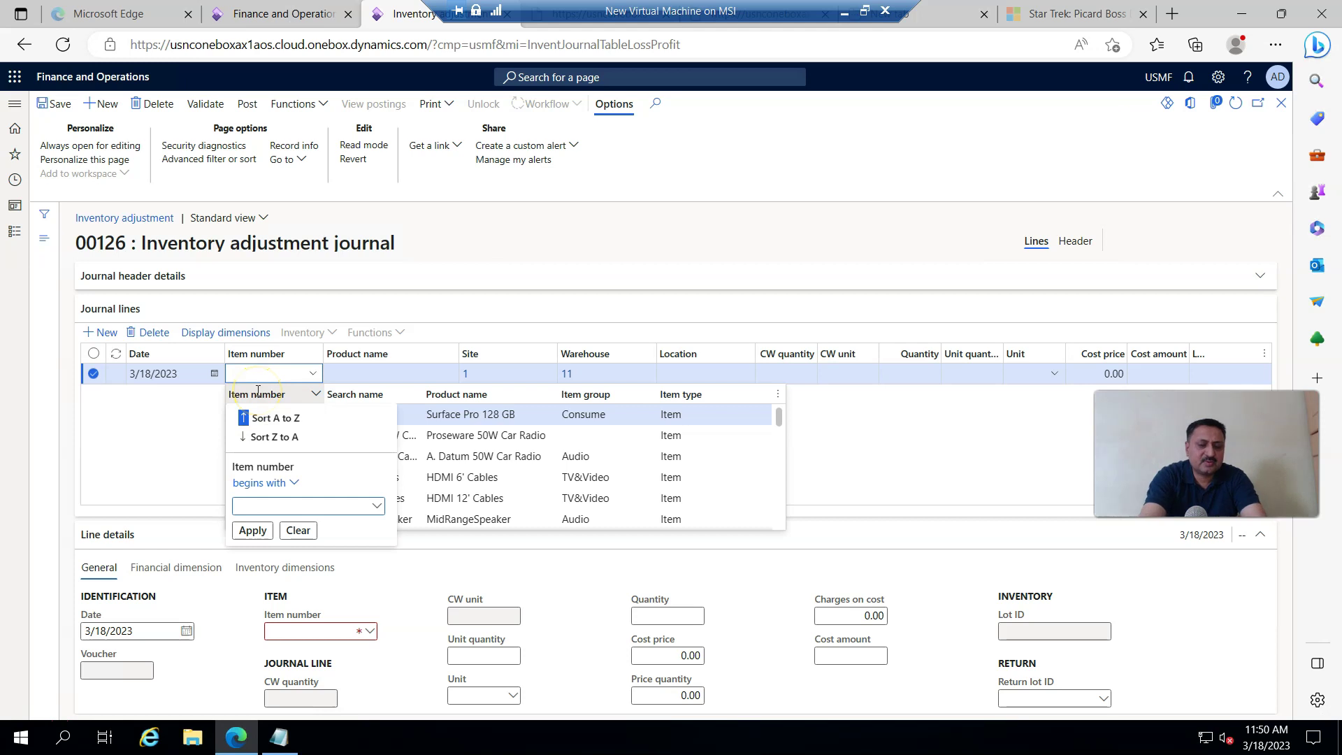
{"action": "type", "text": "Inv_"}
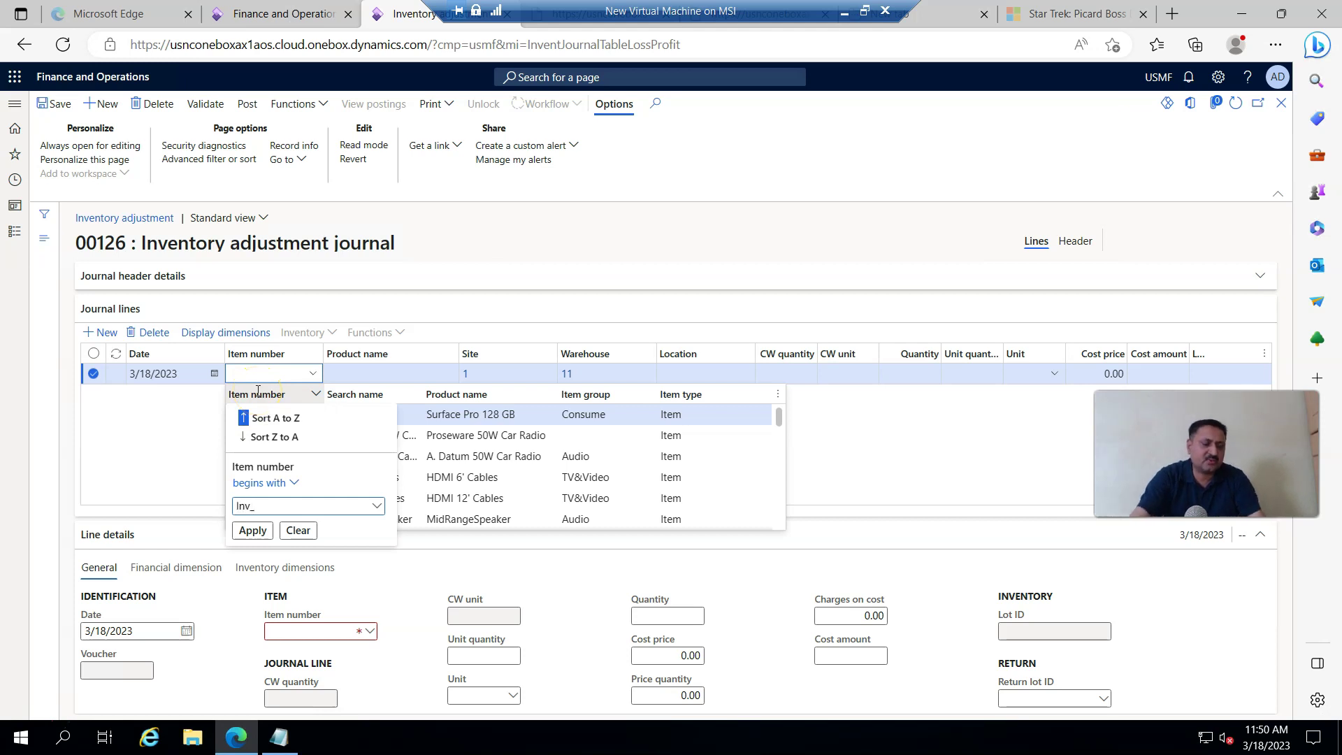
{"action": "left_click", "coordinate": [253, 531]}
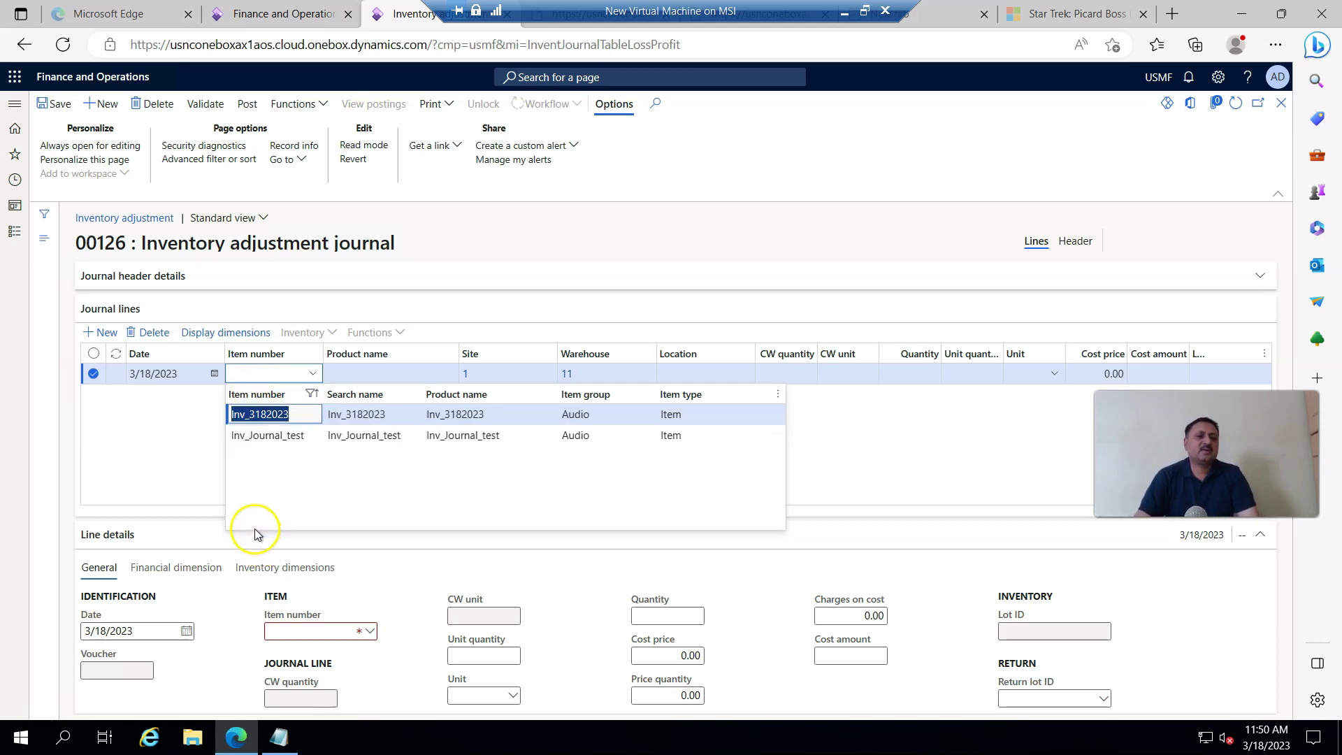
{"action": "left_click", "coordinate": [246, 414]}
{"action": "mouse_move", "coordinate": [246, 414]}
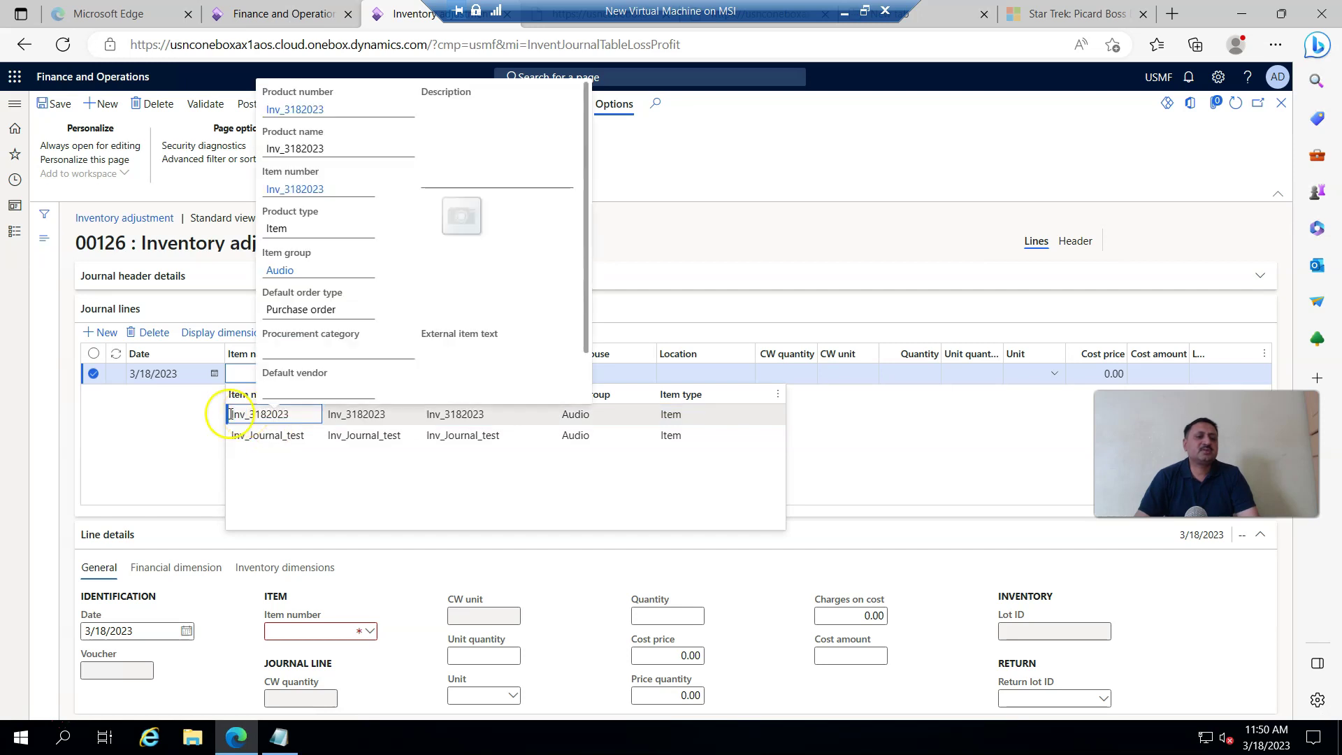
{"action": "left_click", "coordinate": [232, 415]}
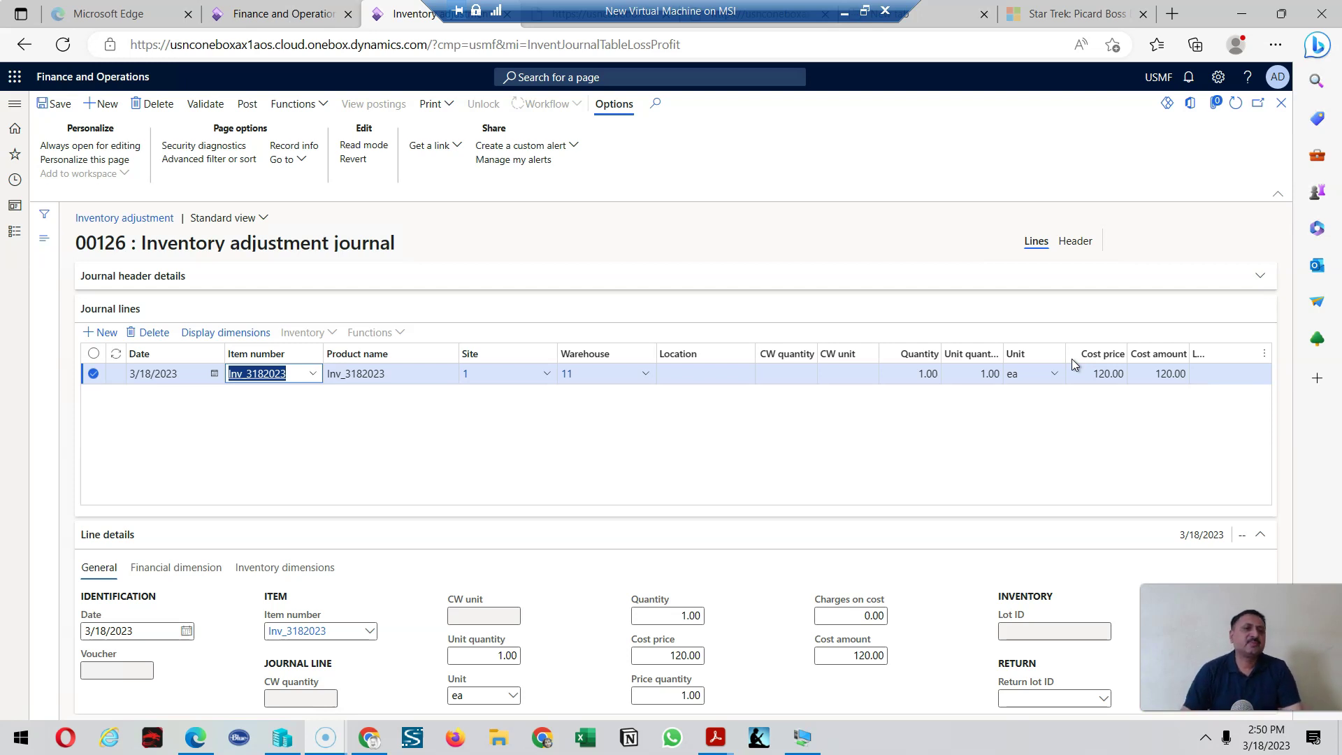
Step: Duplicate the browser tab of the inventory adjustment journal and return to the original journal
{"action": "left_click_drag", "start_coordinate": [674, 14], "coordinate": [956, 15]}
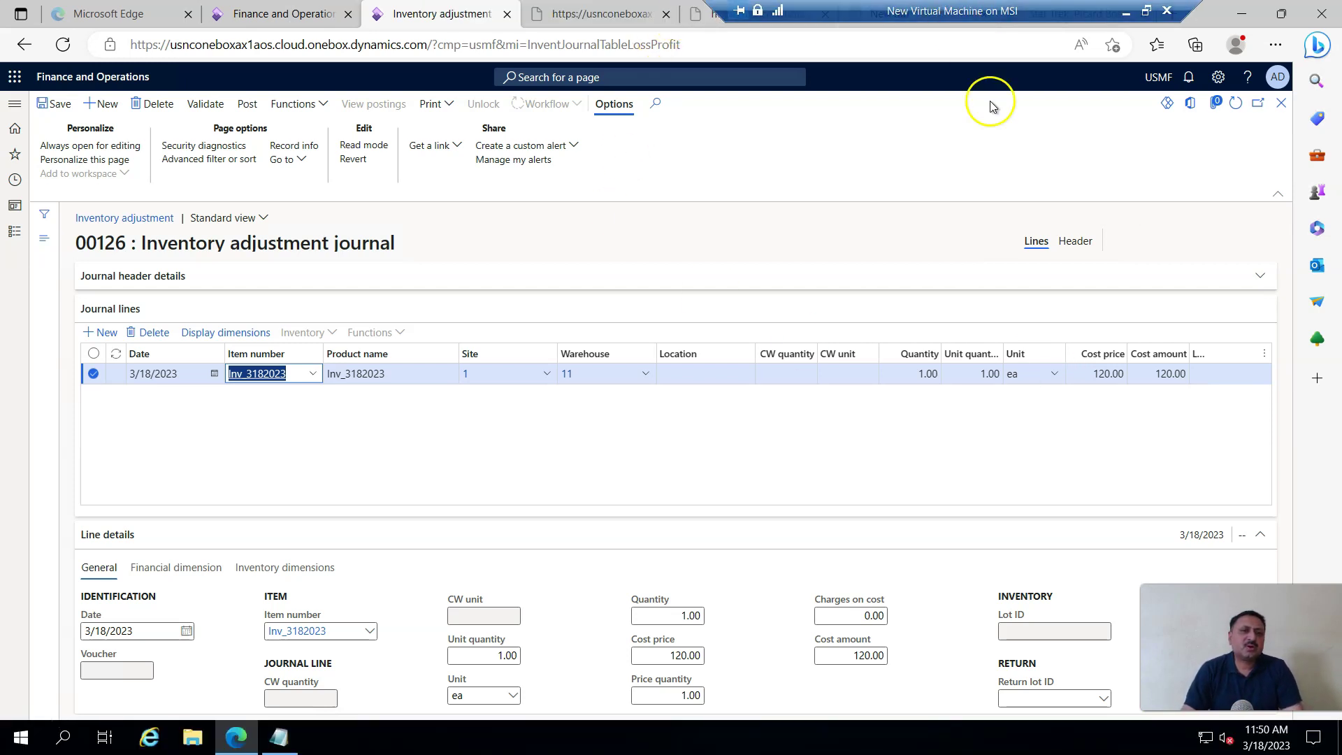
{"action": "left_click", "coordinate": [473, 18]}
{"action": "right_click", "coordinate": [473, 17]}
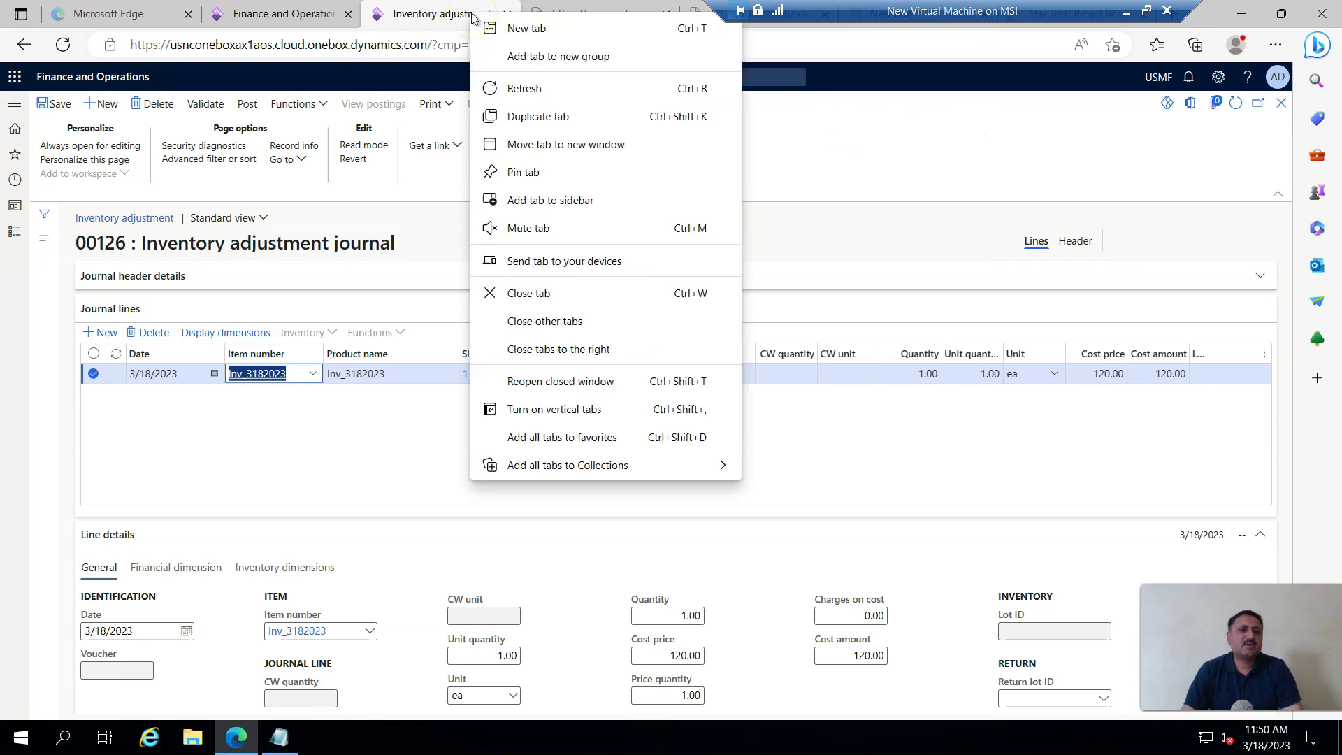
{"action": "left_click", "coordinate": [537, 116]}
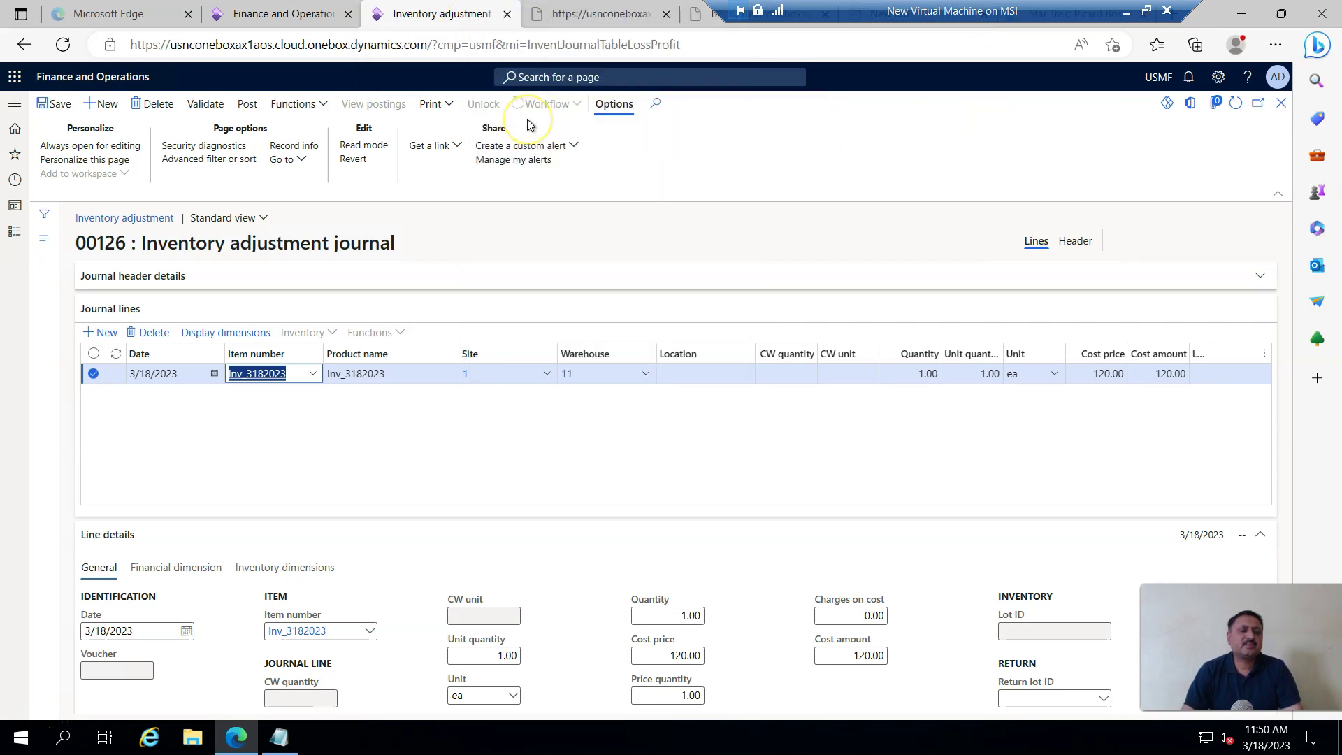
{"action": "left_click", "coordinate": [394, 18]}
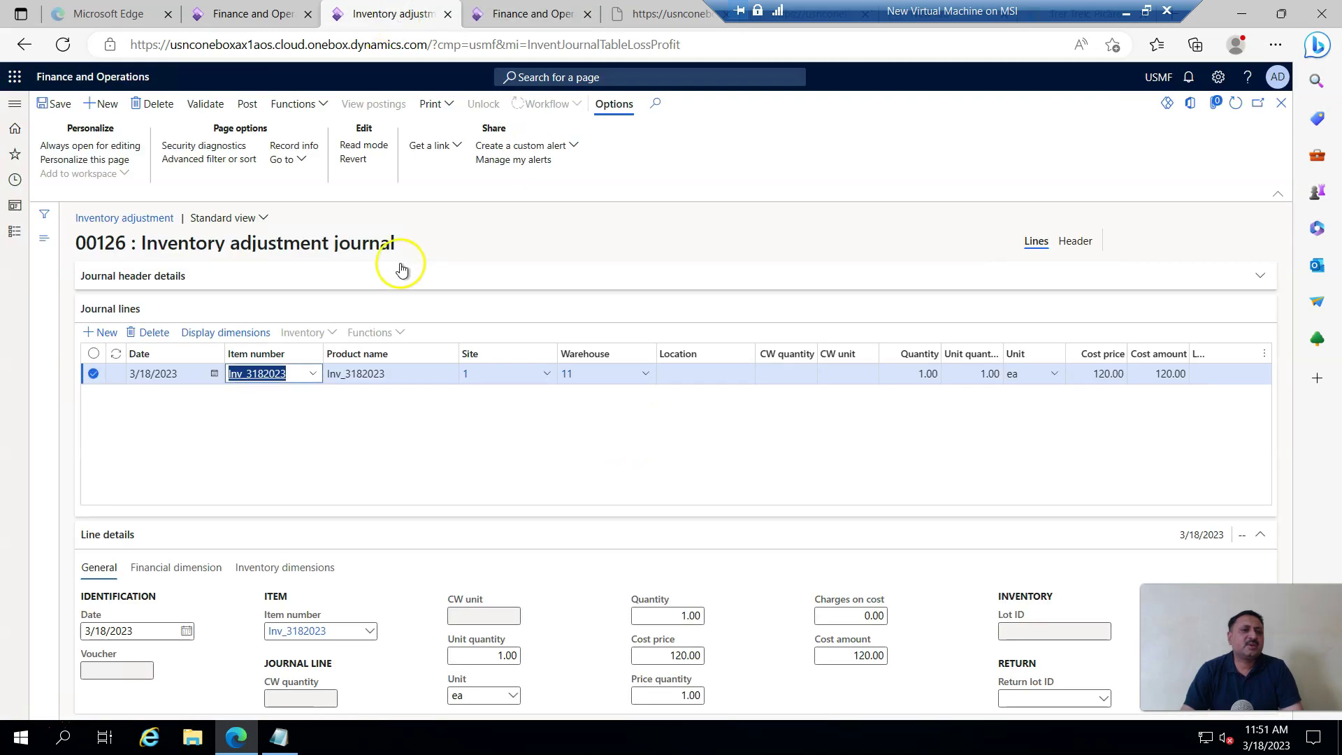
Step: Set the quantity of the Inv_3182023 journal line to 5
{"action": "left_click", "coordinate": [207, 105]}
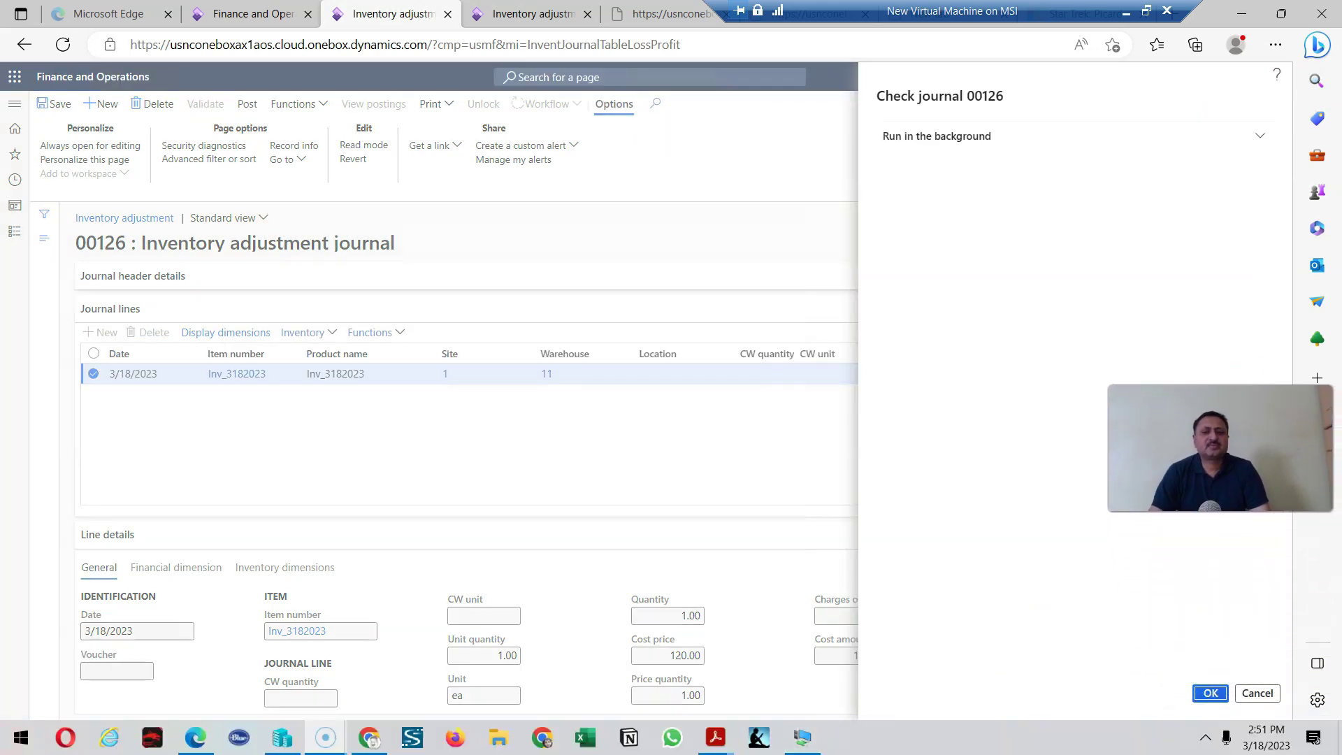
{"action": "left_click", "coordinate": [1258, 692]}
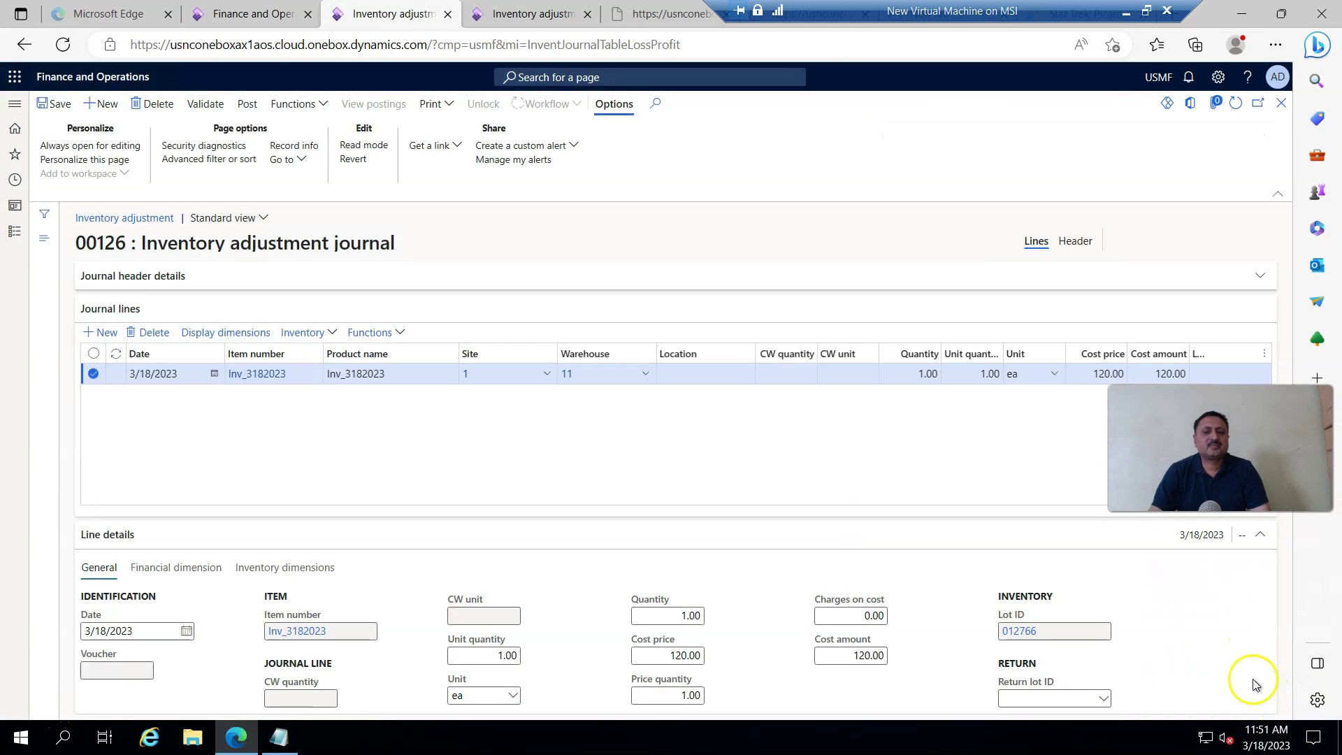
{"action": "left_click_drag", "start_coordinate": [908, 371], "coordinate": [929, 370]}
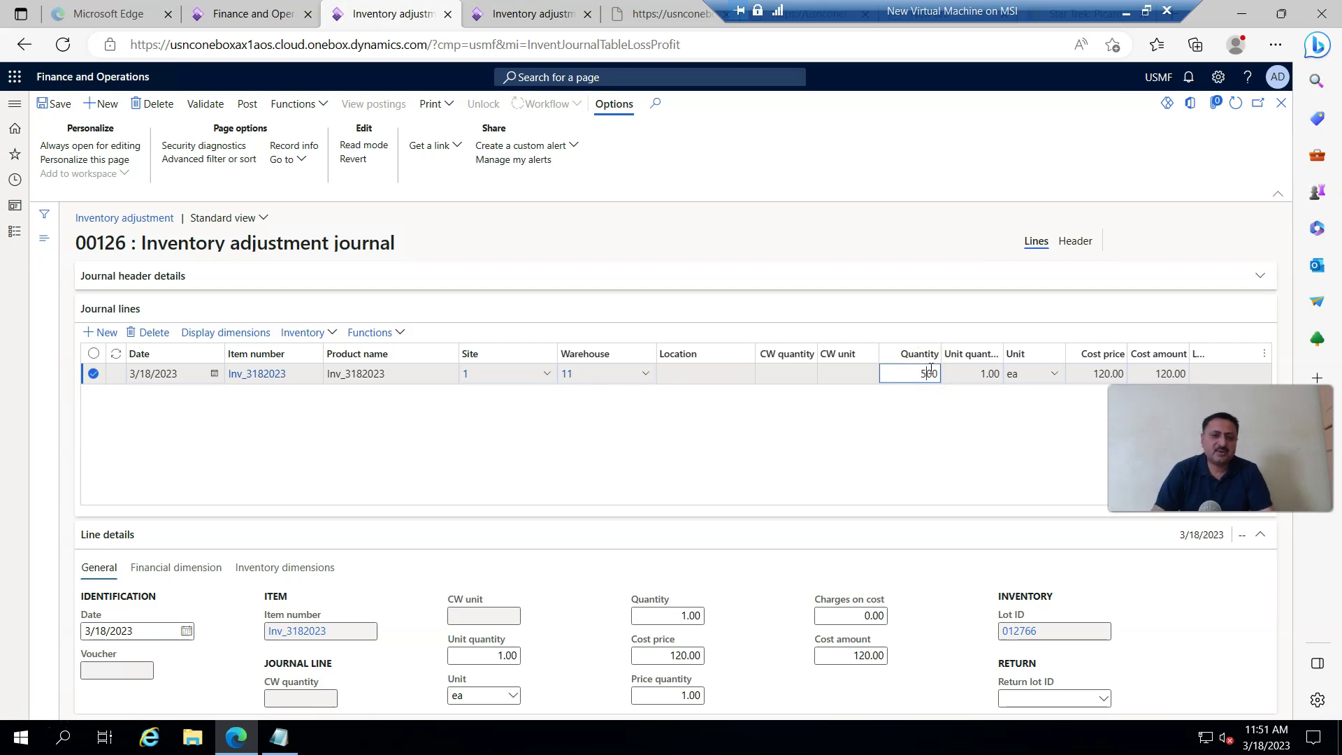
{"action": "left_click", "coordinate": [1020, 430]}
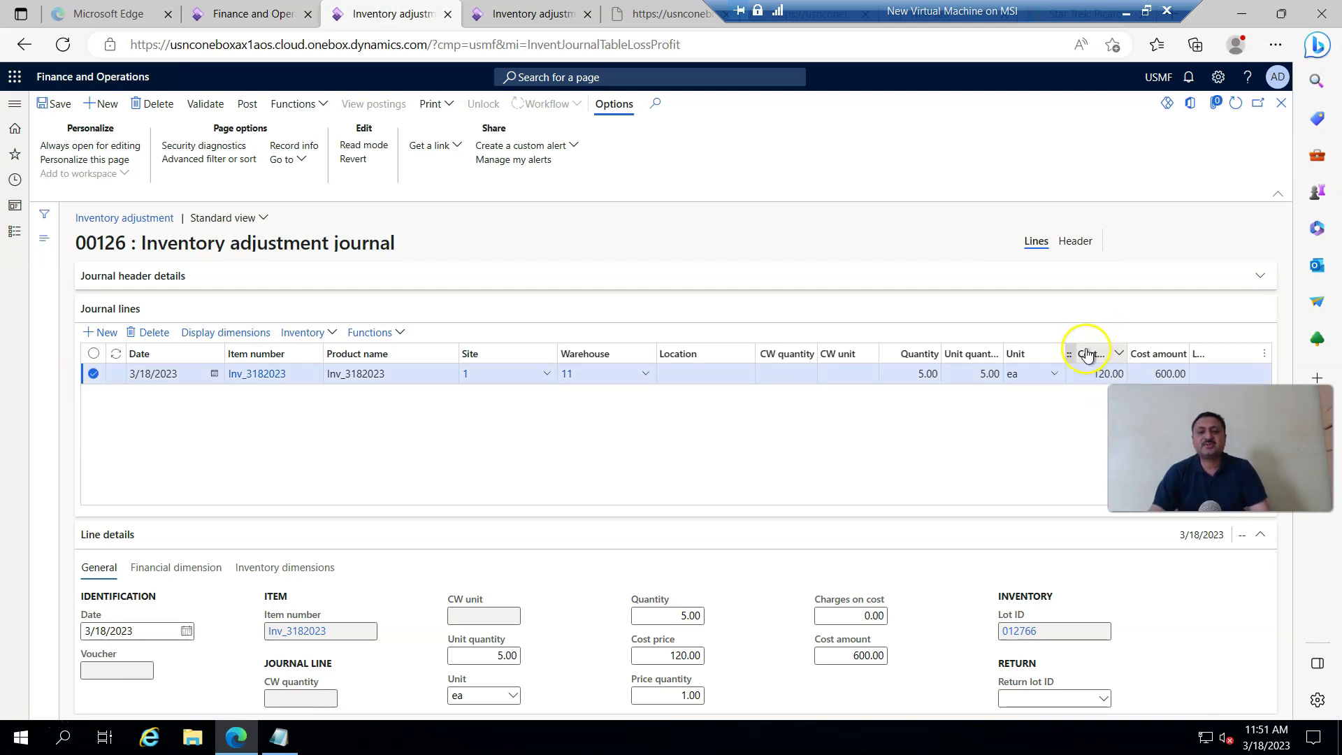
{"action": "mouse_move", "coordinate": [1087, 355]}
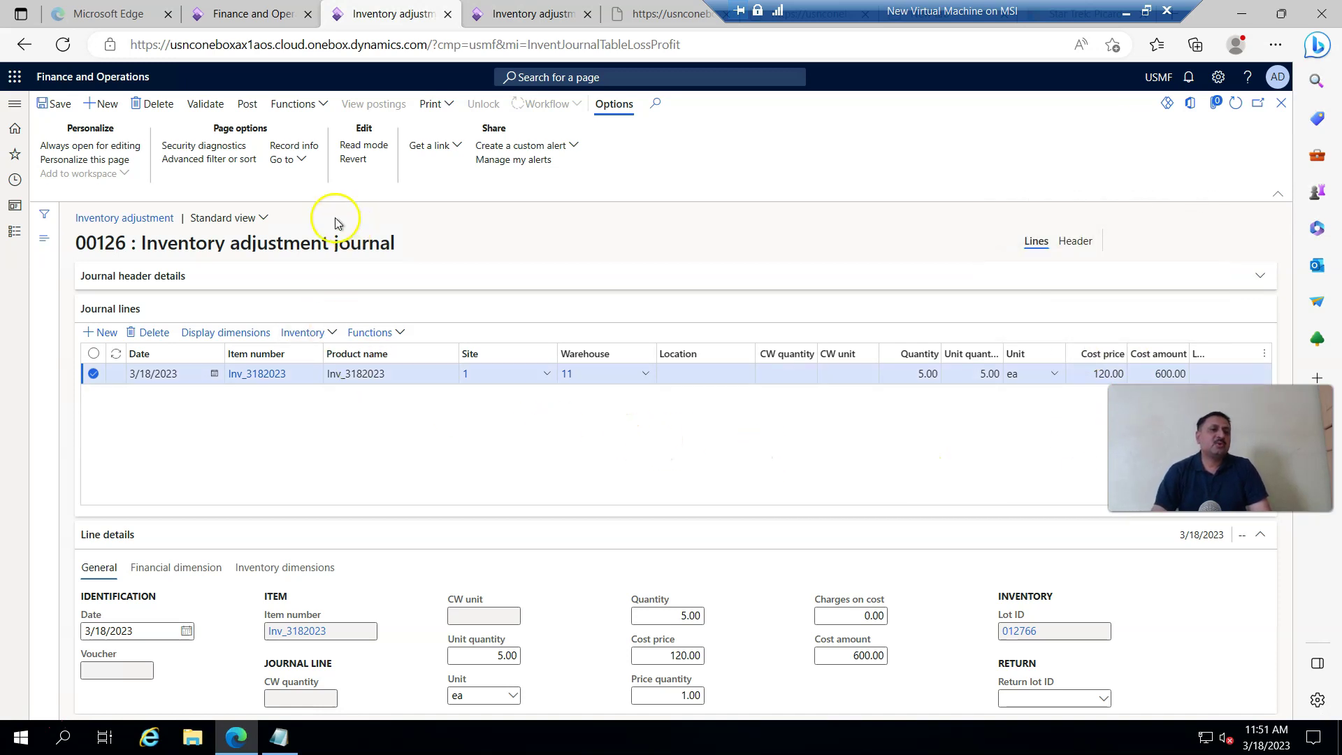
Step: Validate the inventory adjustment journal and post it
{"action": "left_click", "coordinate": [204, 103]}
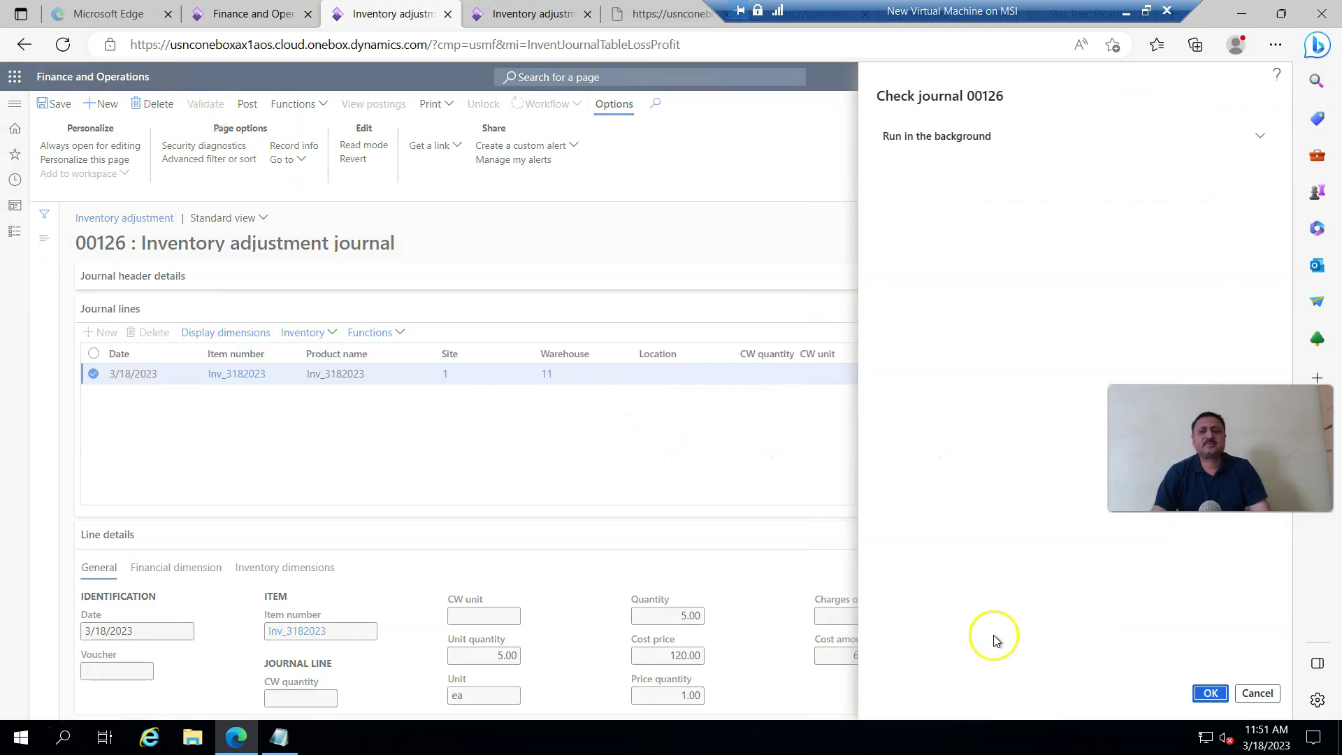
{"action": "left_click", "coordinate": [1218, 696]}
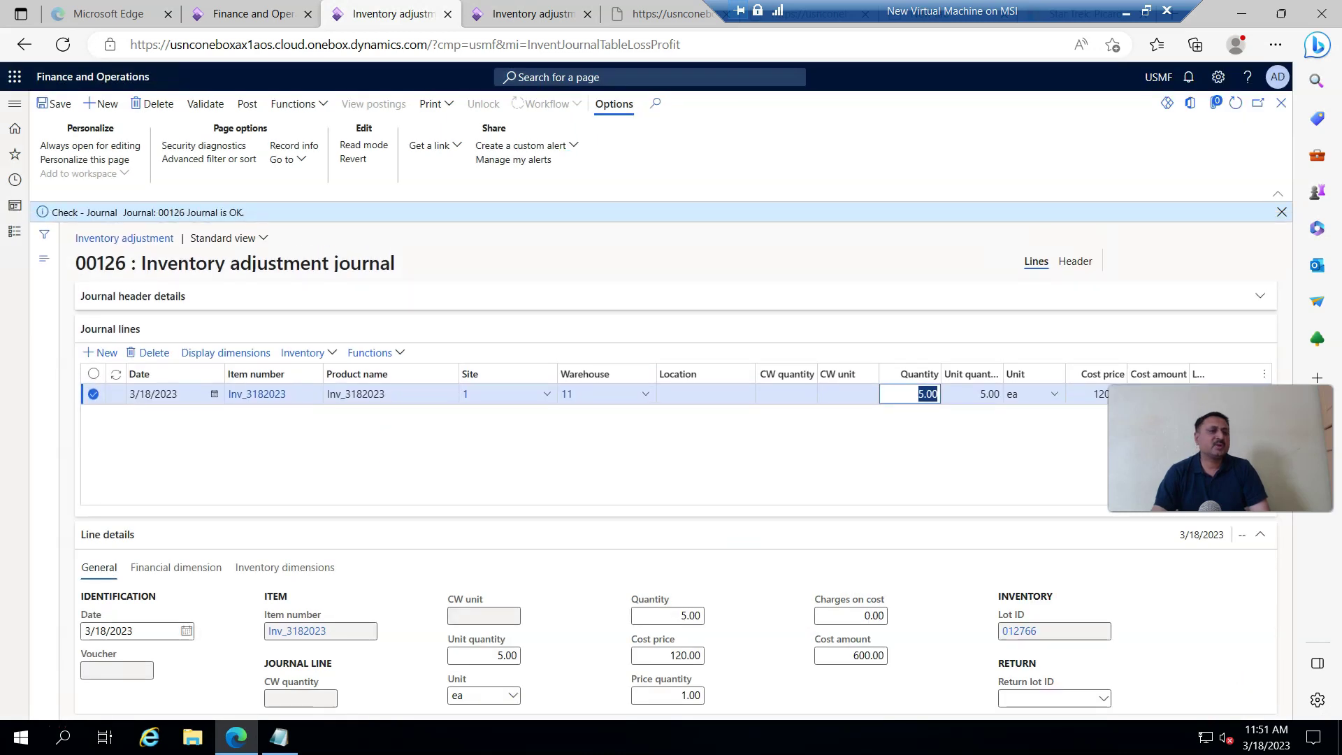
{"action": "left_click", "coordinate": [247, 103]}
{"action": "left_click", "coordinate": [1211, 693]}
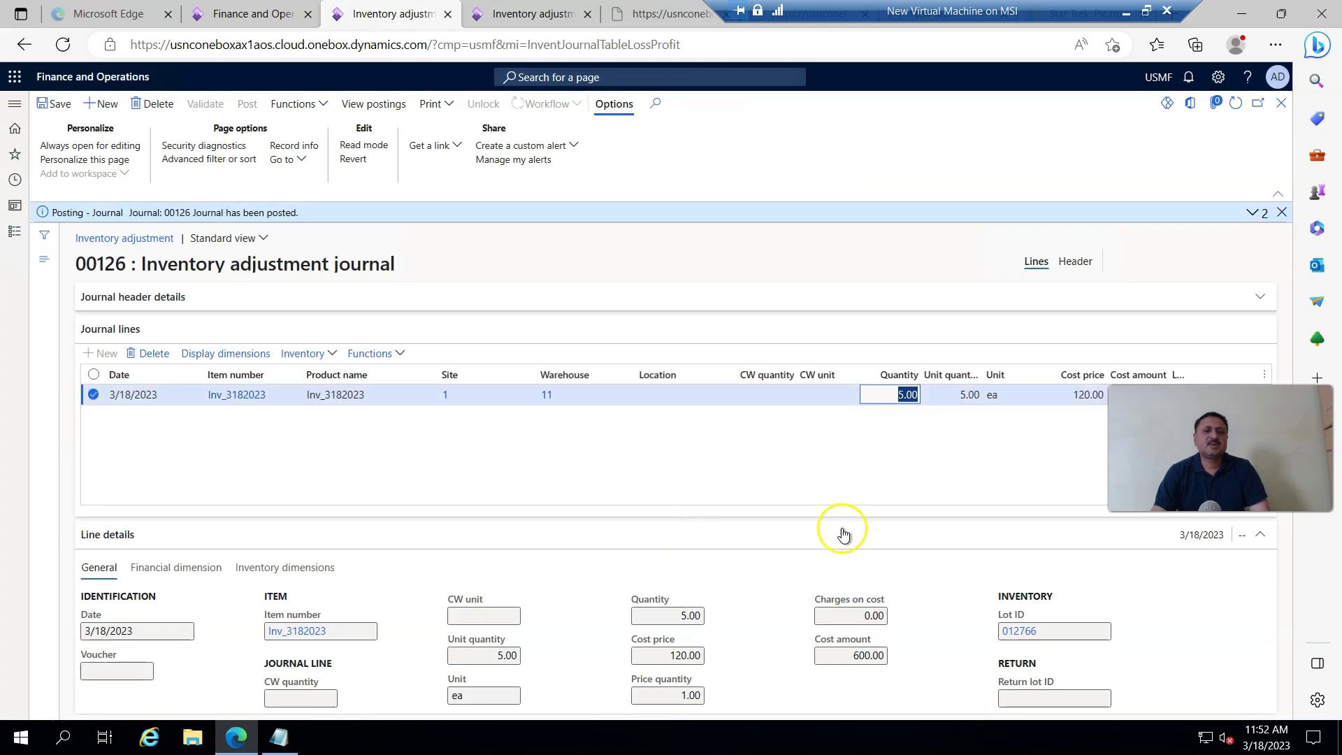
Step: In the duplicated browser tab, open the released products list of the Product information management module
{"action": "left_click", "coordinate": [524, 12]}
{"action": "left_click", "coordinate": [14, 233]}
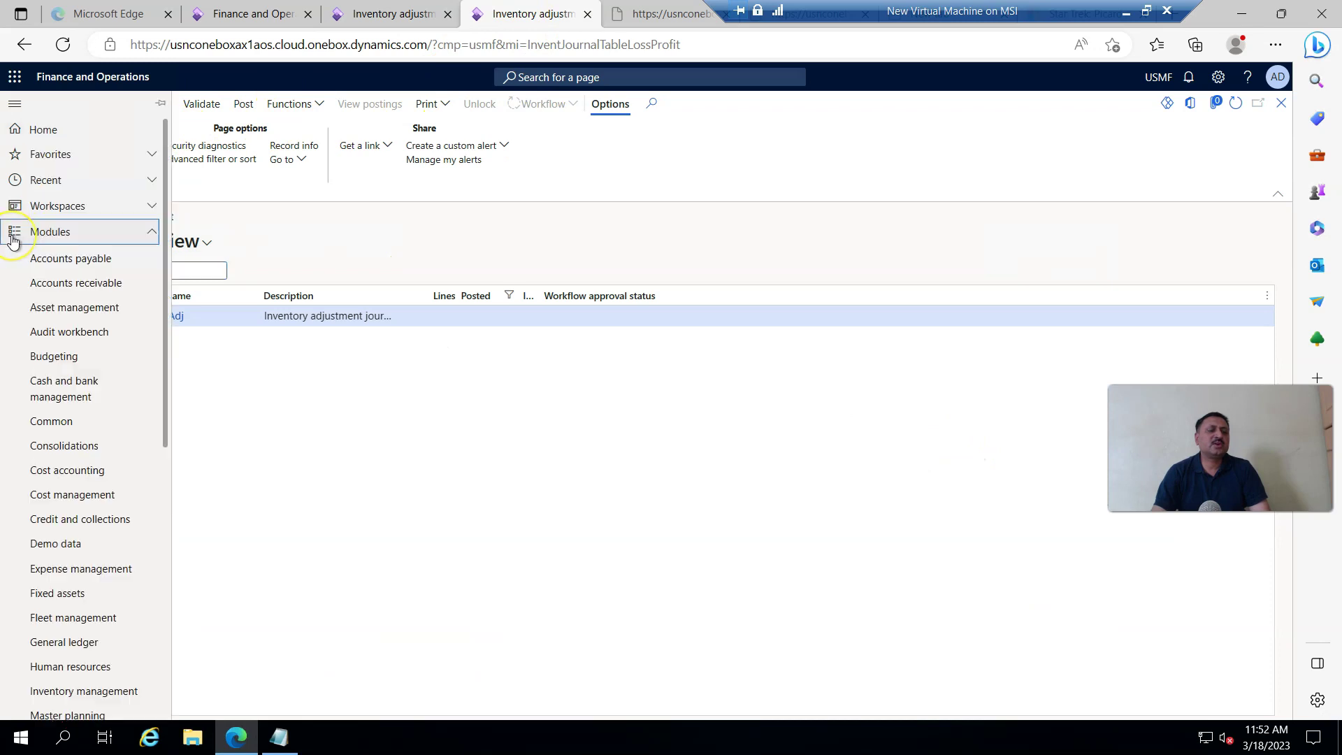
{"action": "scroll", "coordinate": [87, 503], "scroll_direction": "down", "scroll_amount": 3}
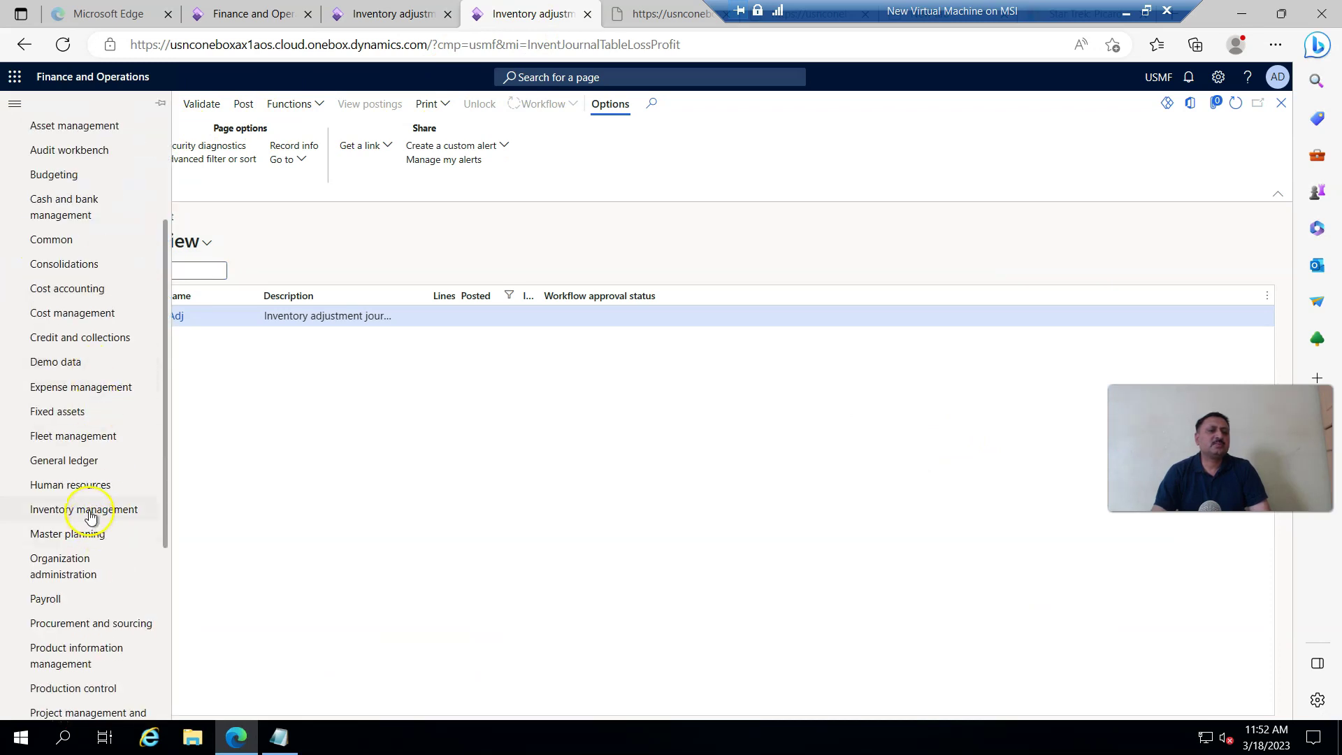
{"action": "scroll", "coordinate": [60, 389], "scroll_direction": "down", "scroll_amount": 3}
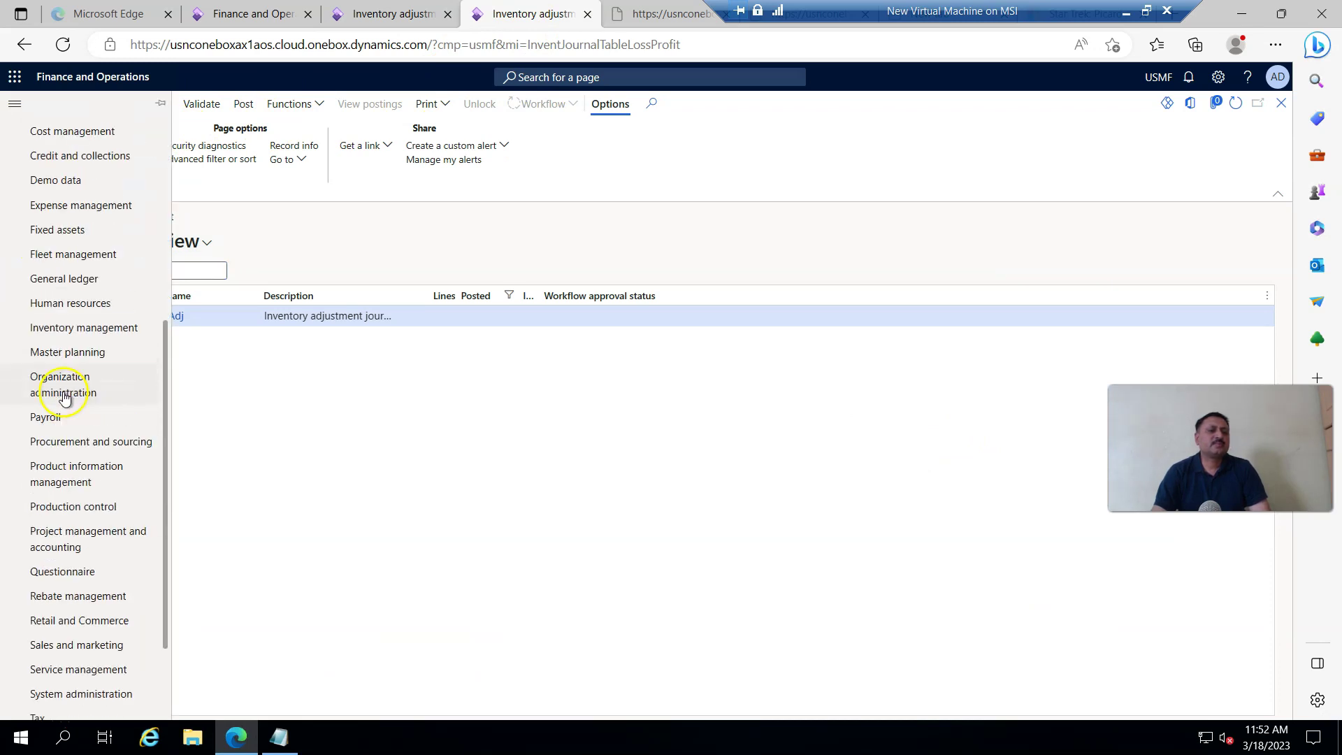
{"action": "scroll", "coordinate": [105, 545], "scroll_direction": "down", "scroll_amount": 1}
{"action": "scroll", "coordinate": [90, 547], "scroll_direction": "up", "scroll_amount": 2}
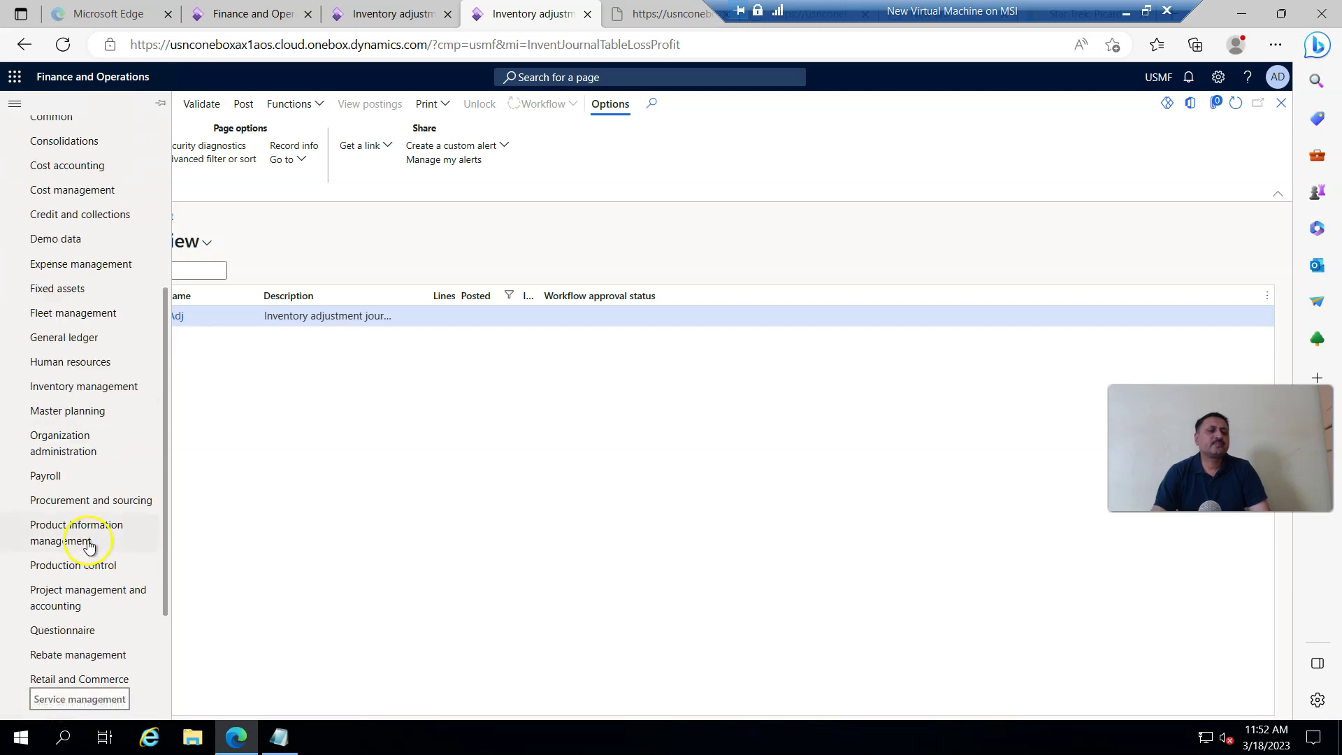
{"action": "scroll", "coordinate": [63, 283], "scroll_direction": "up", "scroll_amount": 5}
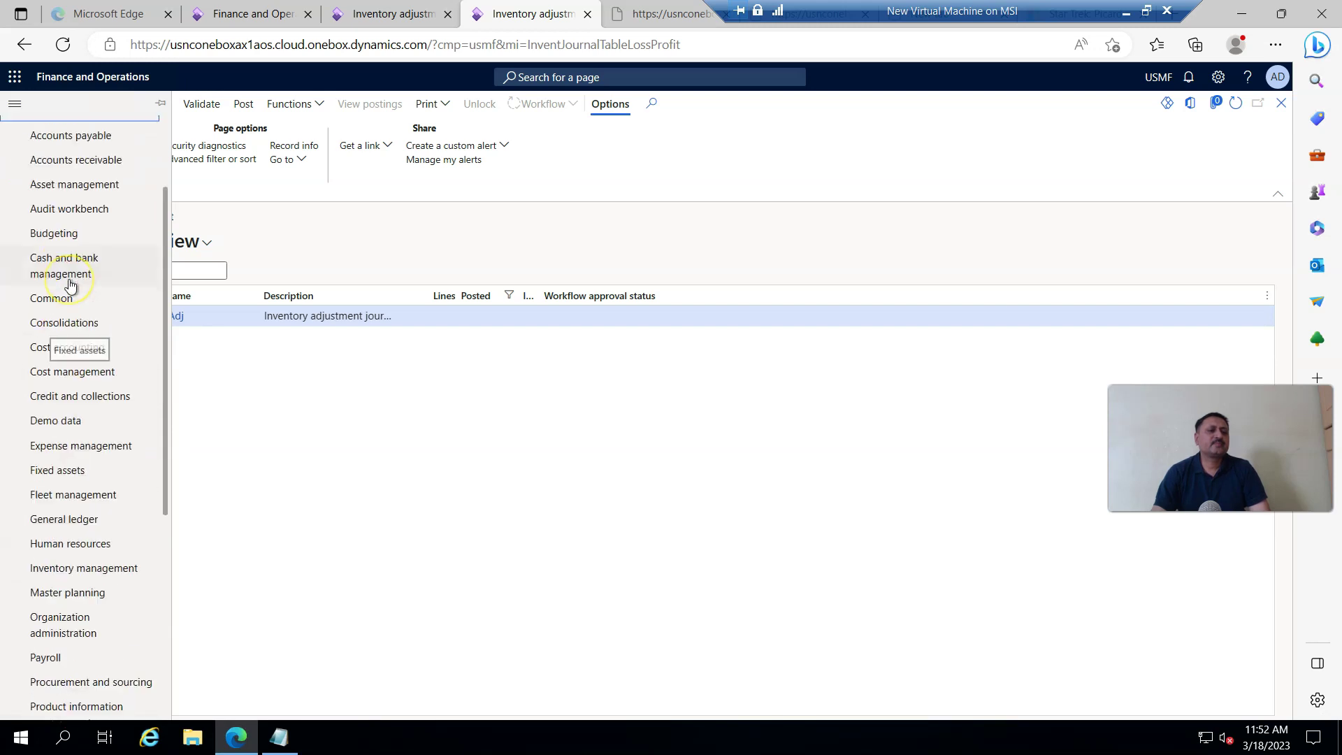
{"action": "scroll", "coordinate": [70, 286], "scroll_direction": "down", "scroll_amount": 7}
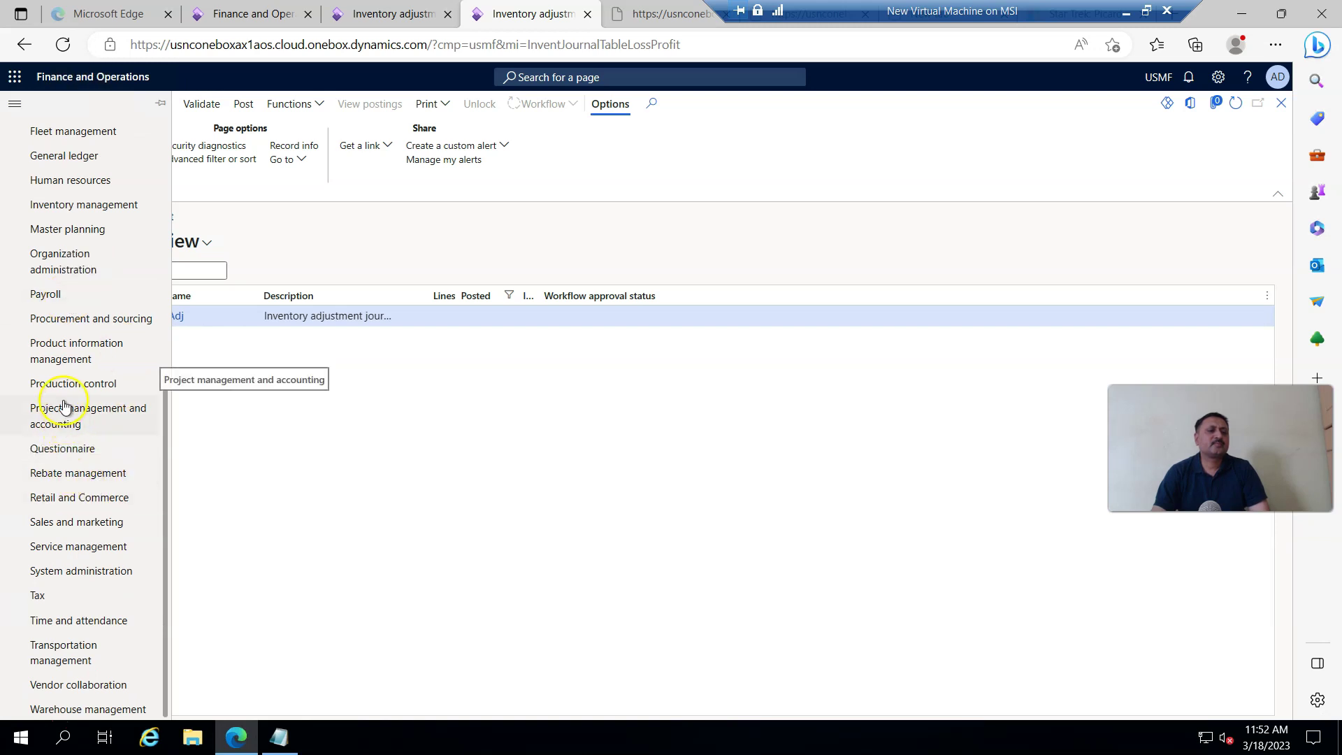
{"action": "left_click", "coordinate": [61, 353]}
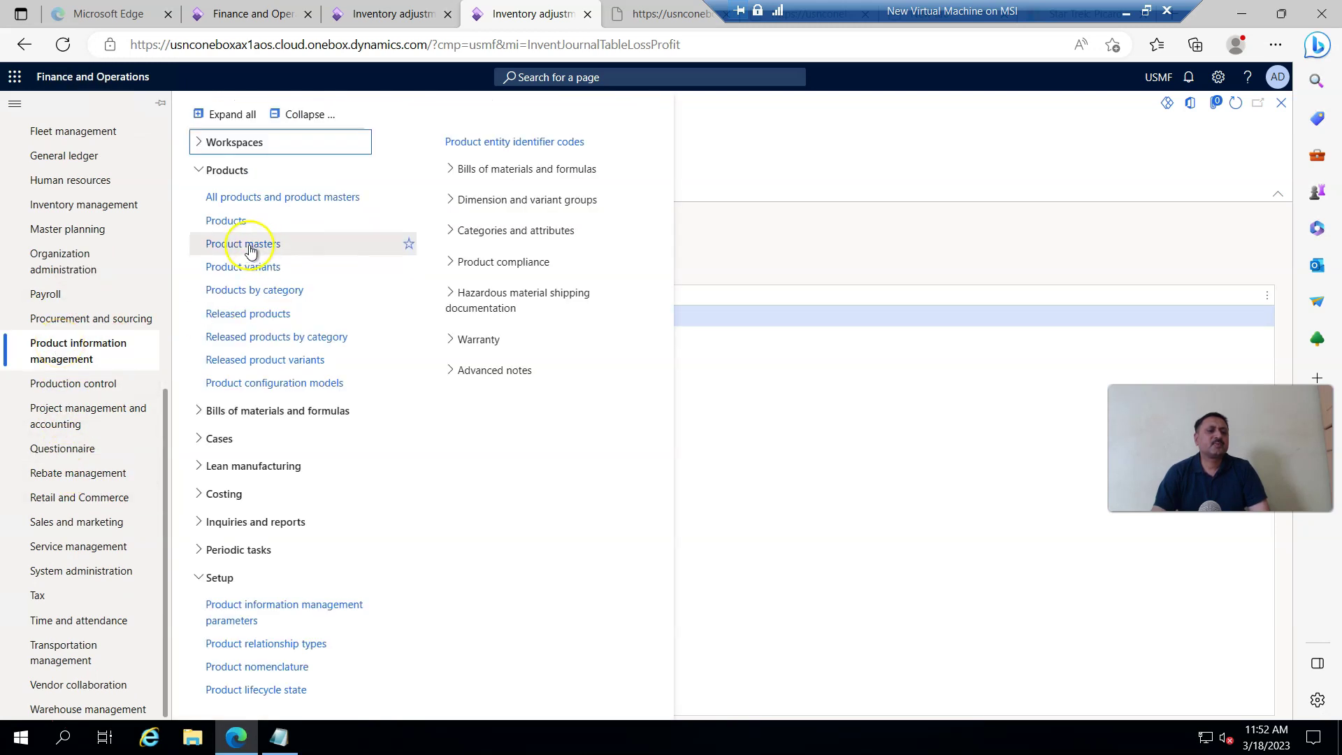
{"action": "left_click", "coordinate": [250, 314]}
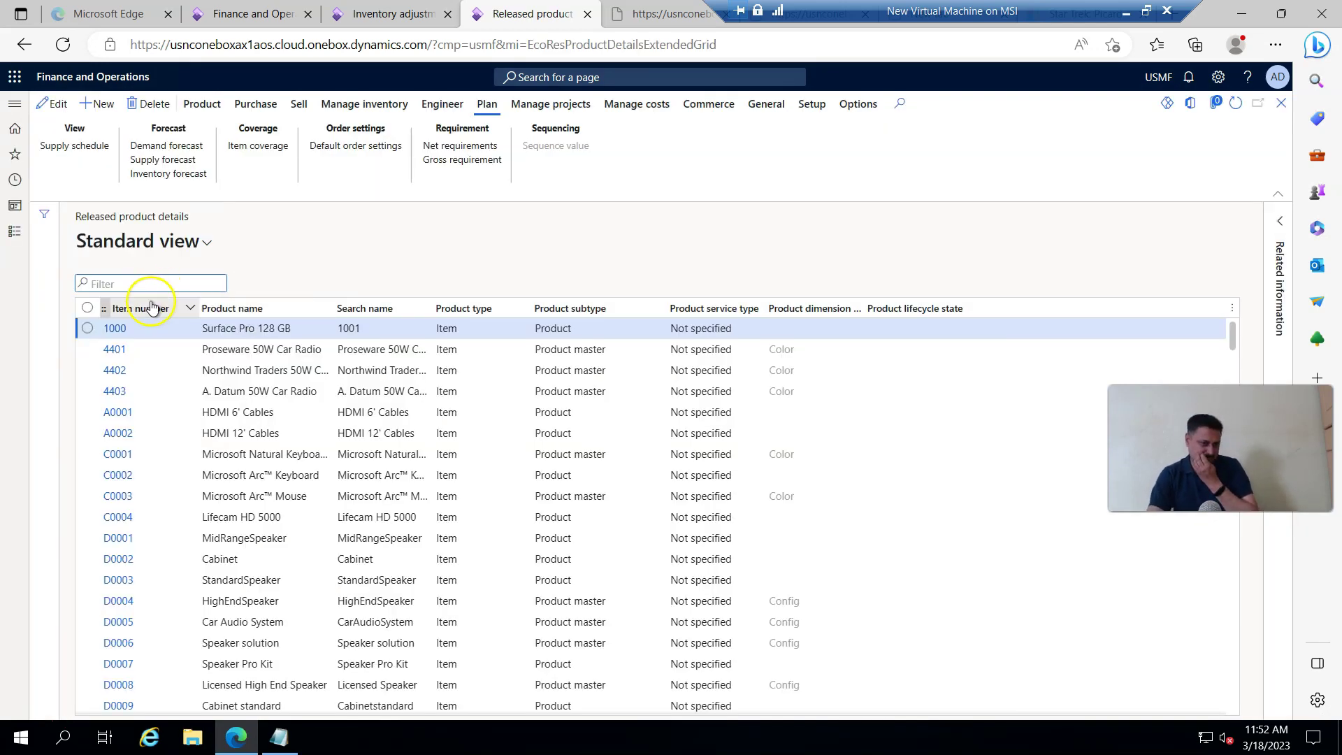
Step: Filter the released products by item number and open the details of product Inv_3182023
{"action": "left_click", "coordinate": [153, 309]}
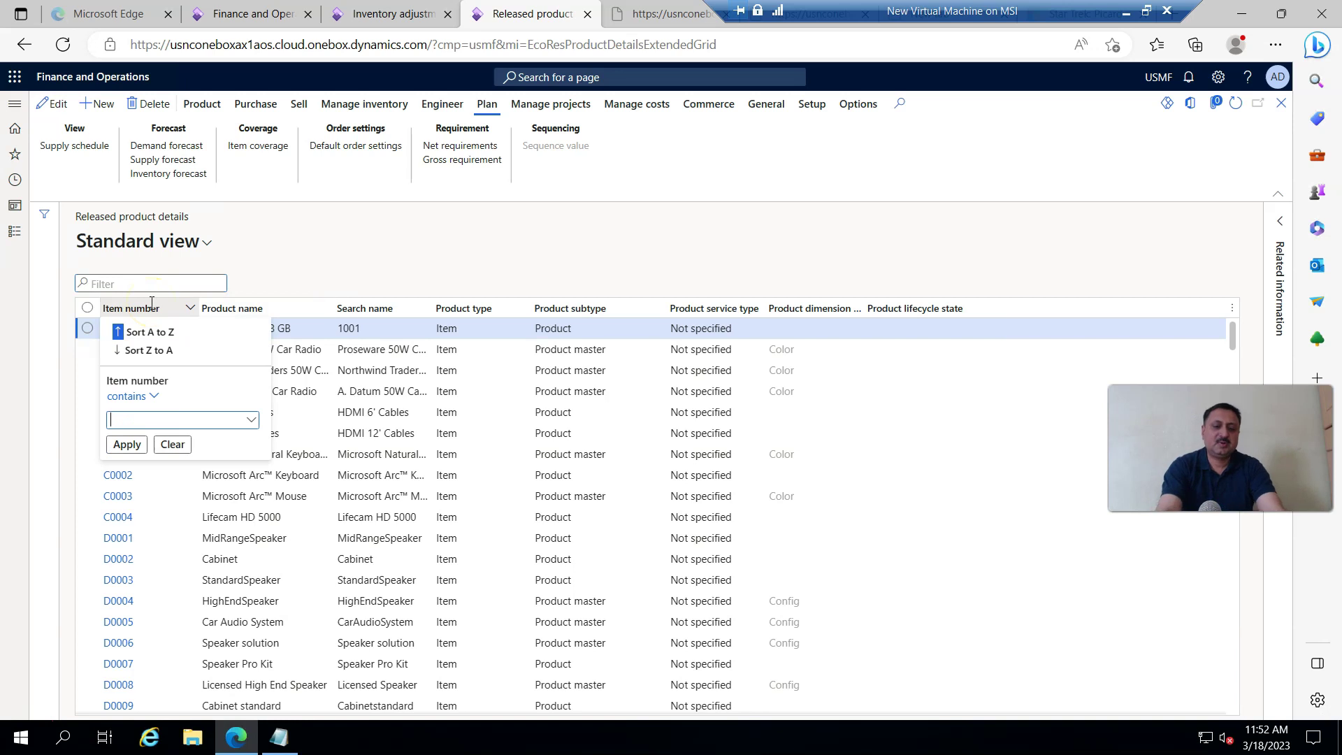
{"action": "key", "text": "Return"}
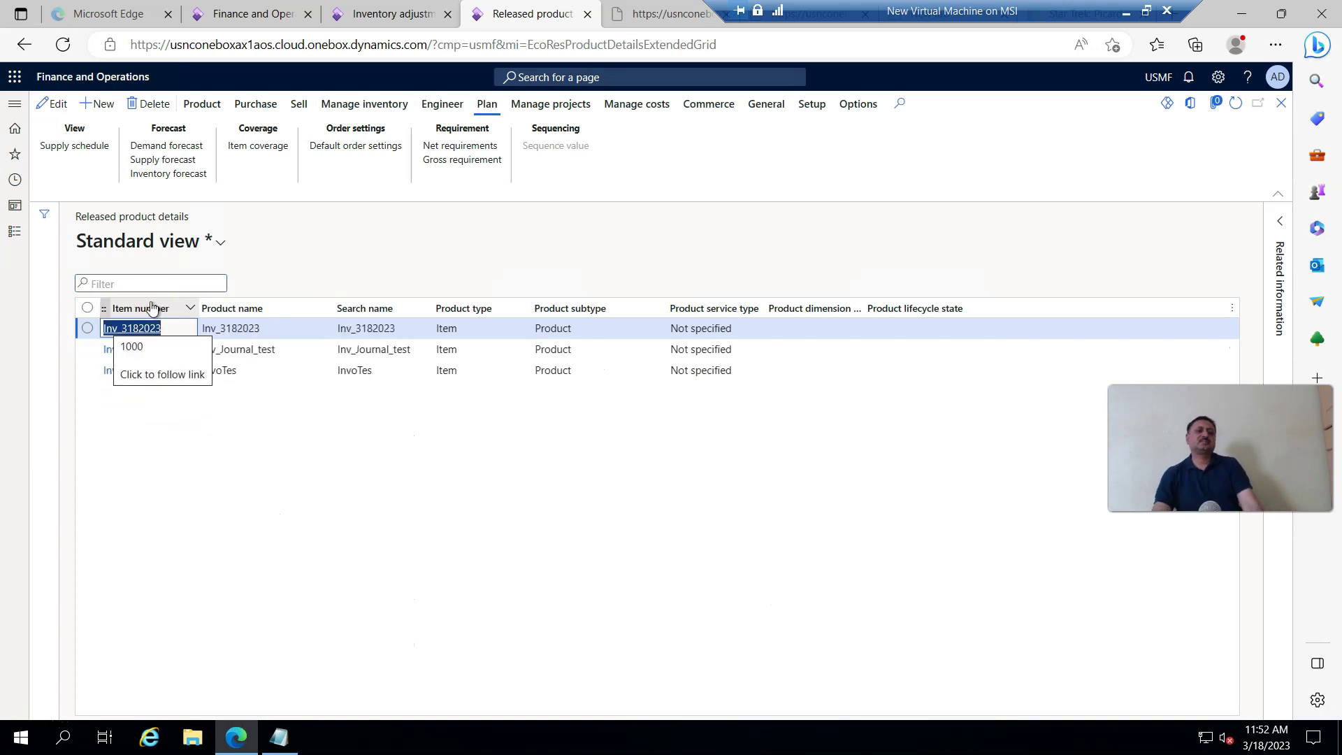
{"action": "left_click", "coordinate": [141, 331]}
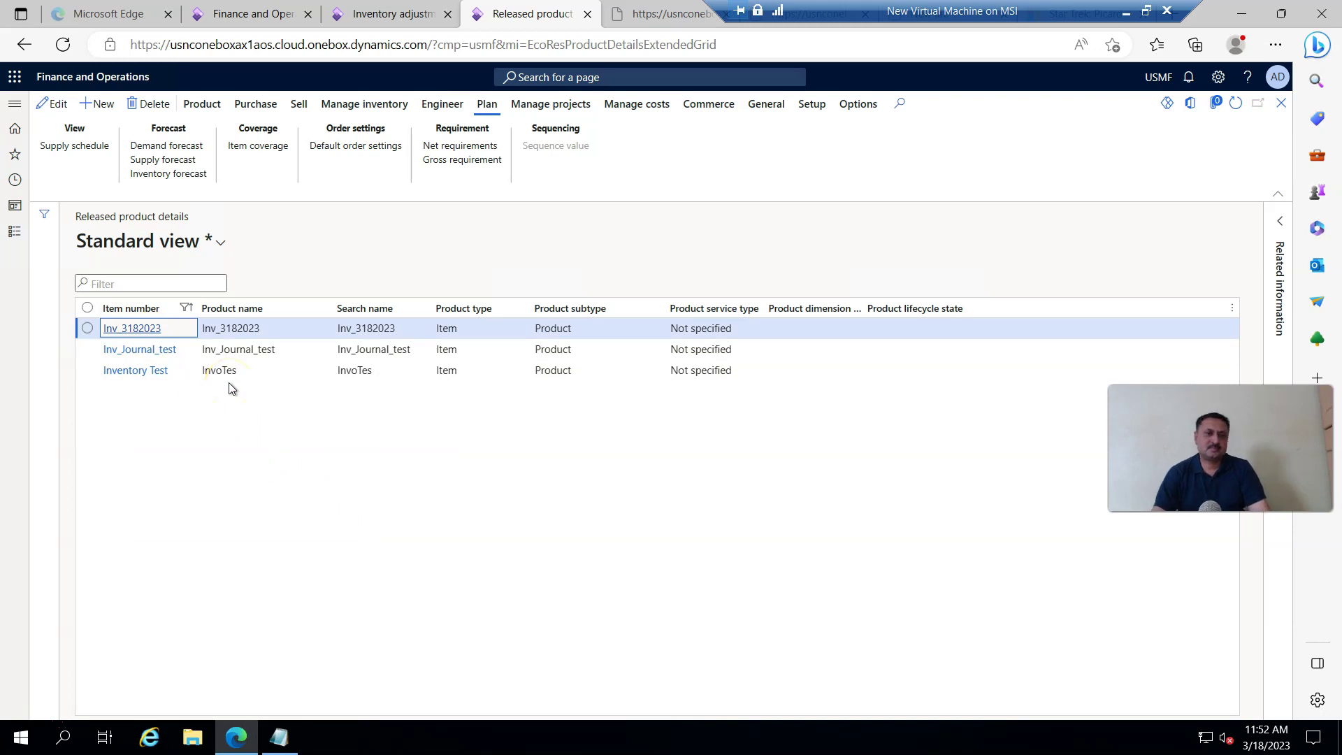
{"action": "left_click", "coordinate": [120, 329]}
{"action": "left_click", "coordinate": [225, 435]}
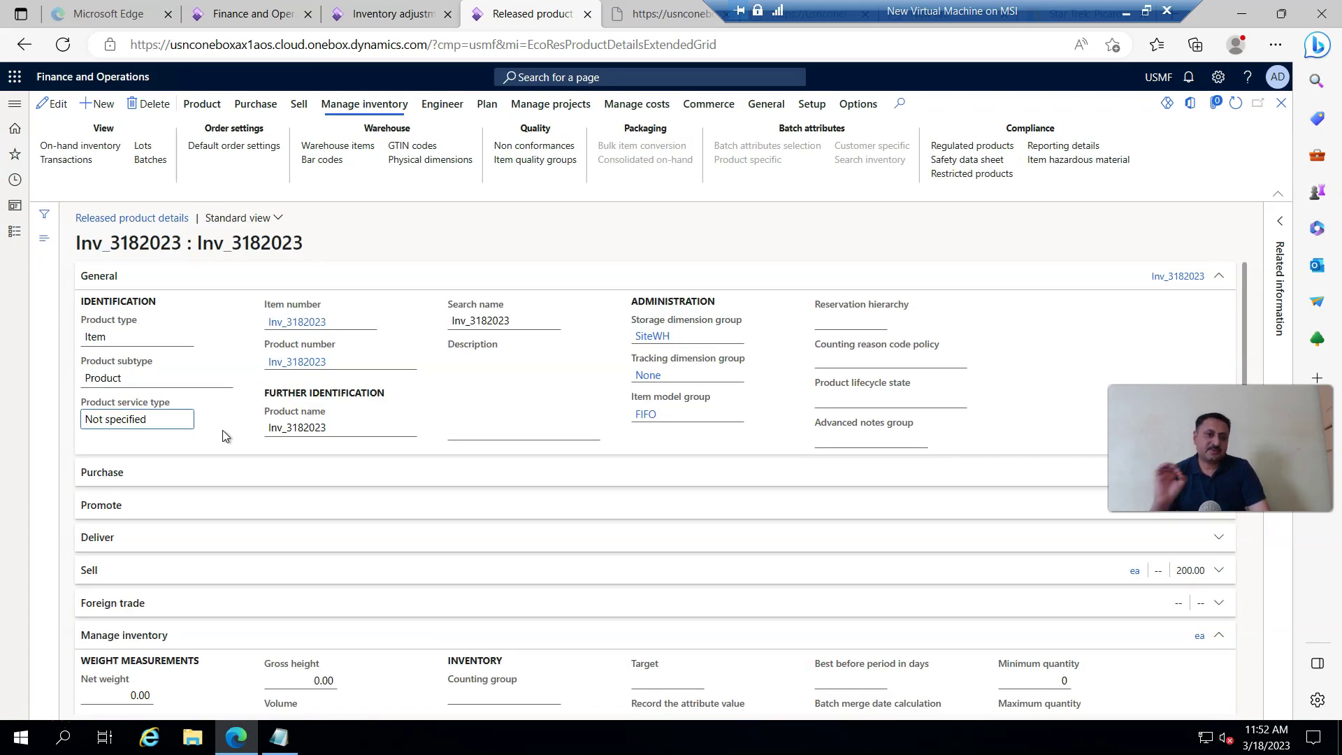
{"action": "left_click", "coordinate": [346, 515]}
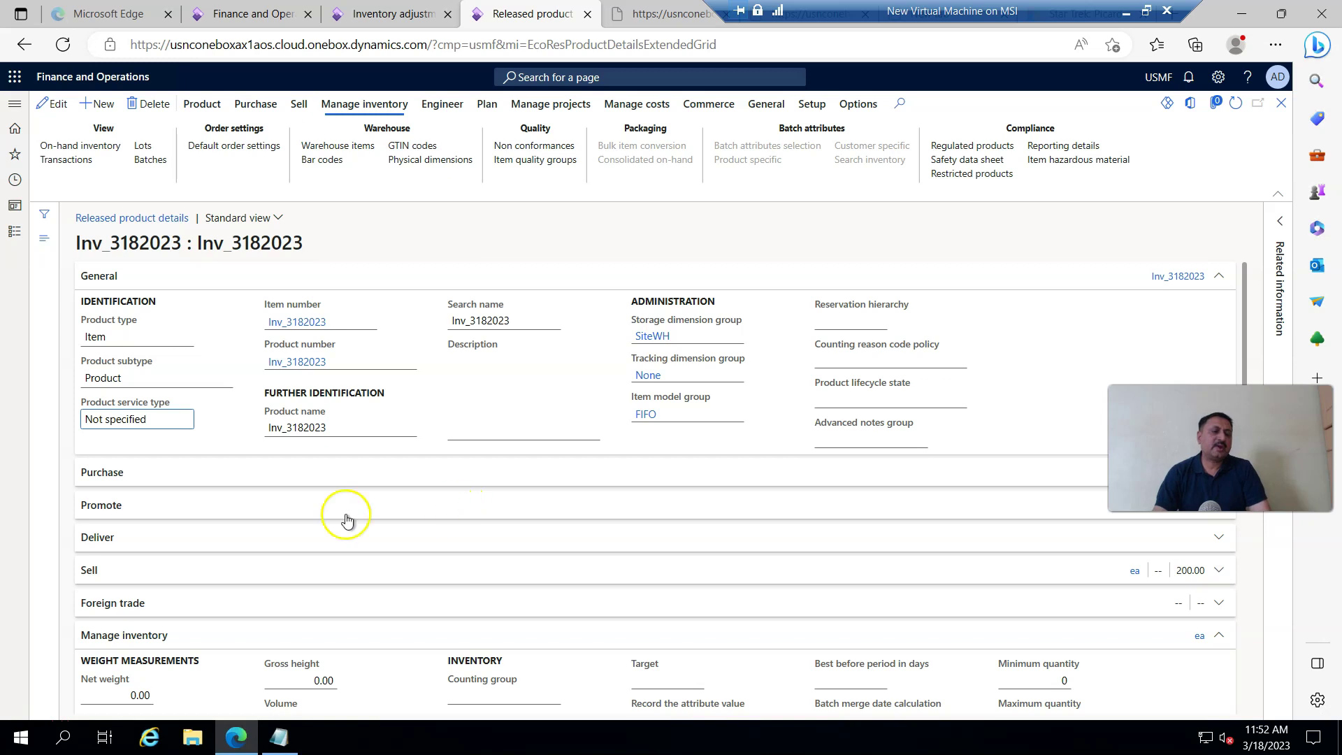
Step: Check the product's on-hand inventory with the Warehouse dimension displayed, dismissing the device restart notice and returning to the product details
{"action": "left_click", "coordinate": [65, 159]}
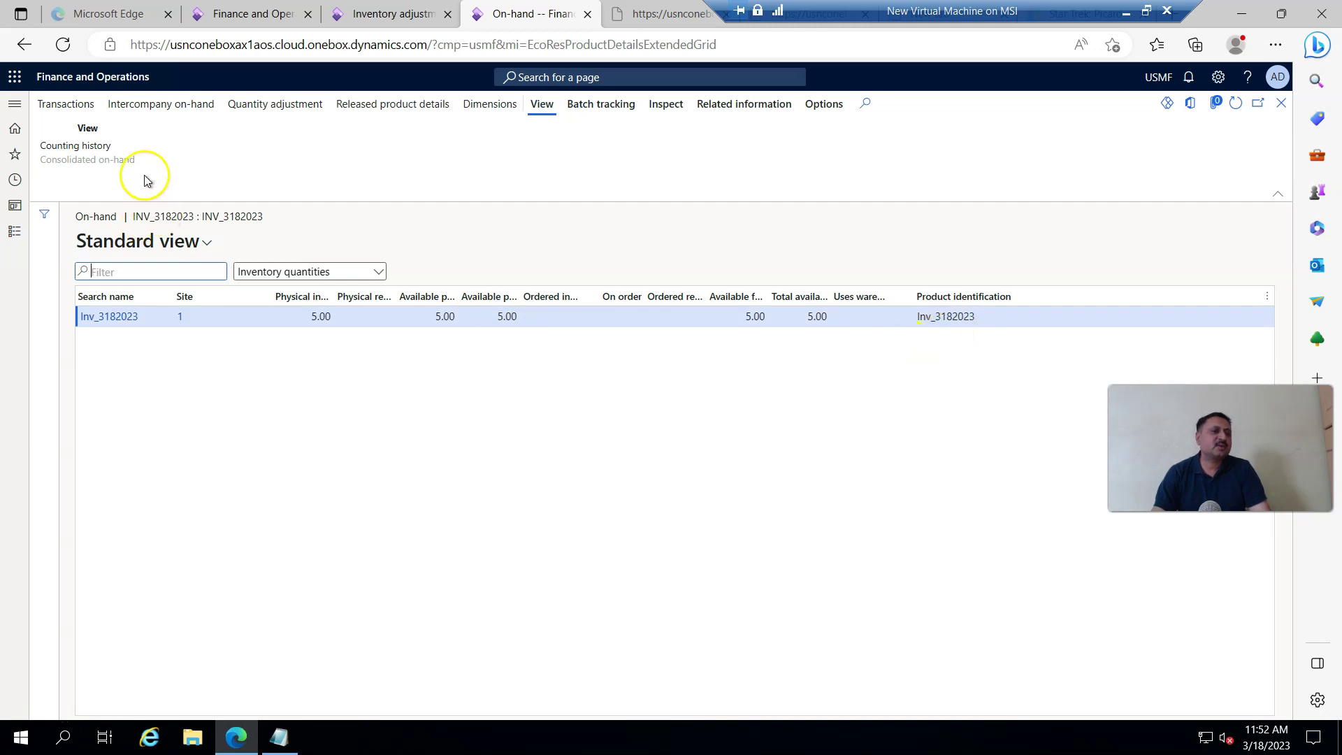
{"action": "left_click", "coordinate": [486, 107]}
{"action": "left_click", "coordinate": [1062, 303]}
{"action": "left_click", "coordinate": [1210, 693]}
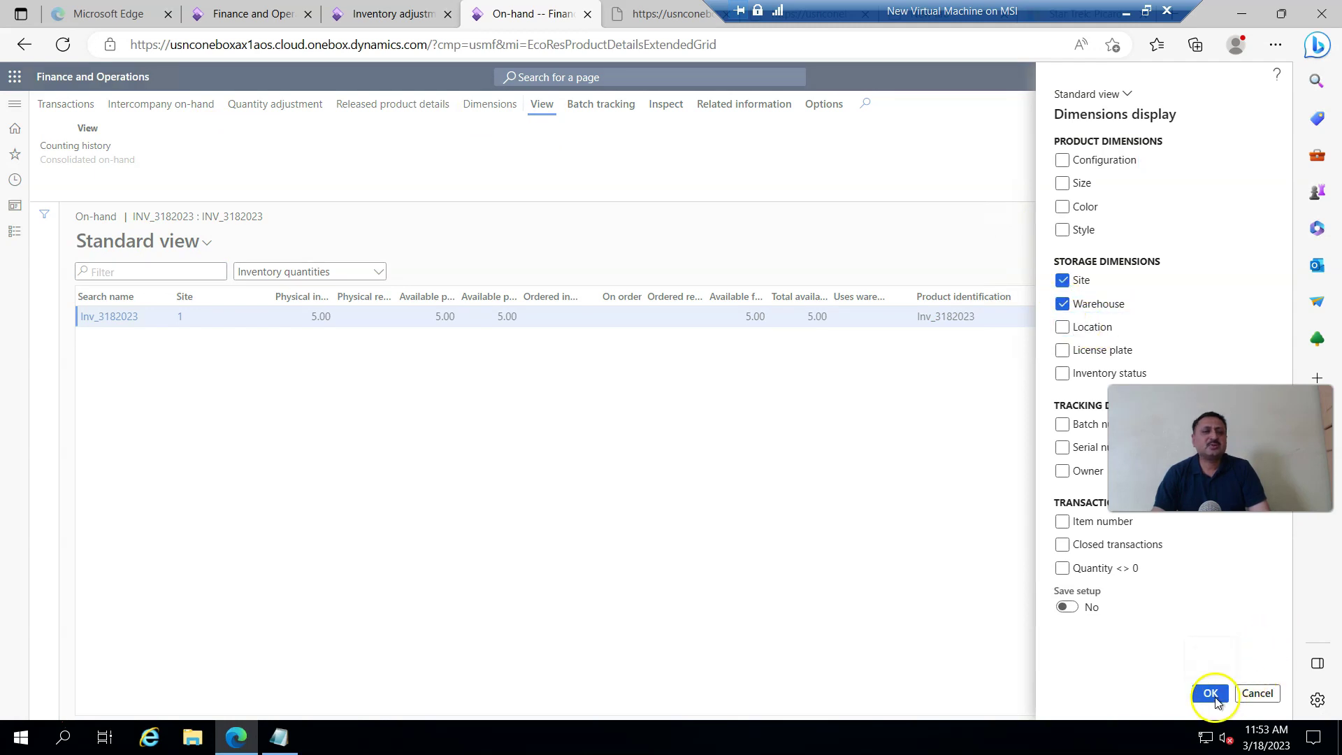
{"action": "left_click", "coordinate": [321, 316]}
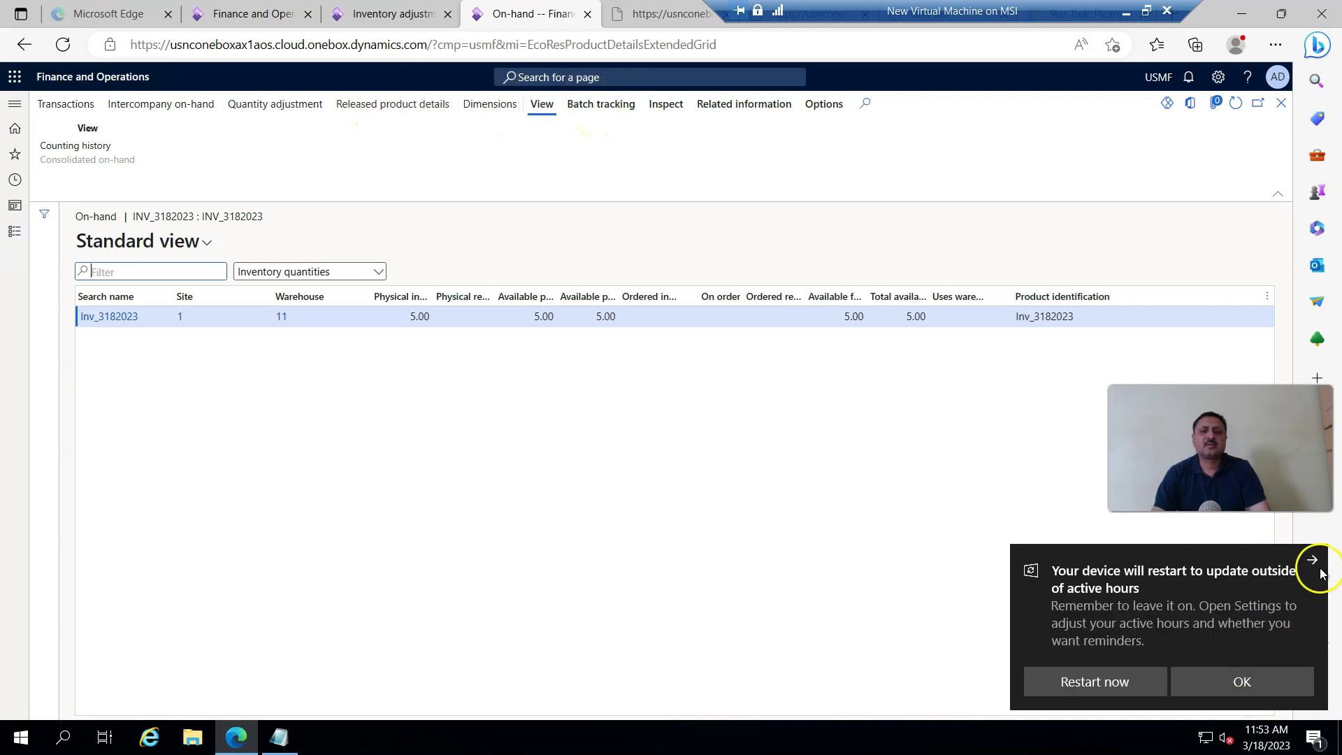
{"action": "left_click", "coordinate": [1267, 681]}
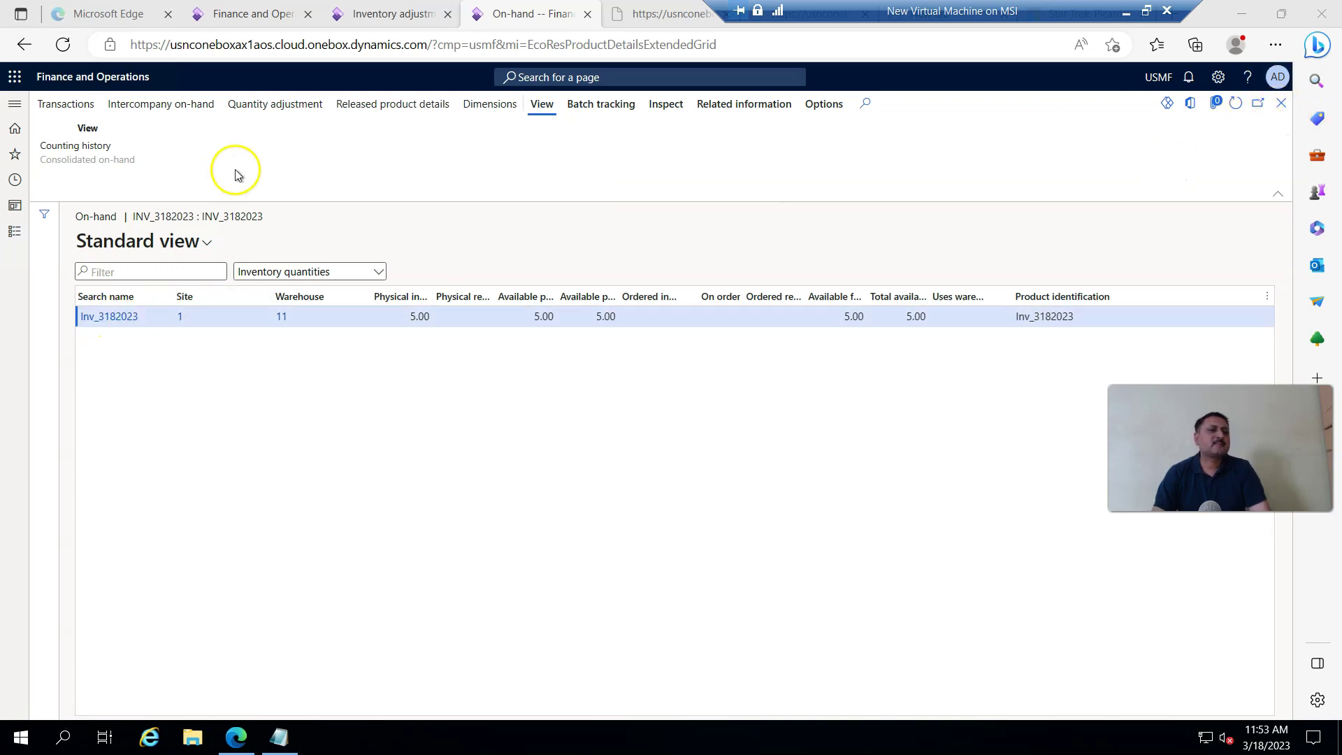
{"action": "left_click", "coordinate": [1280, 104]}
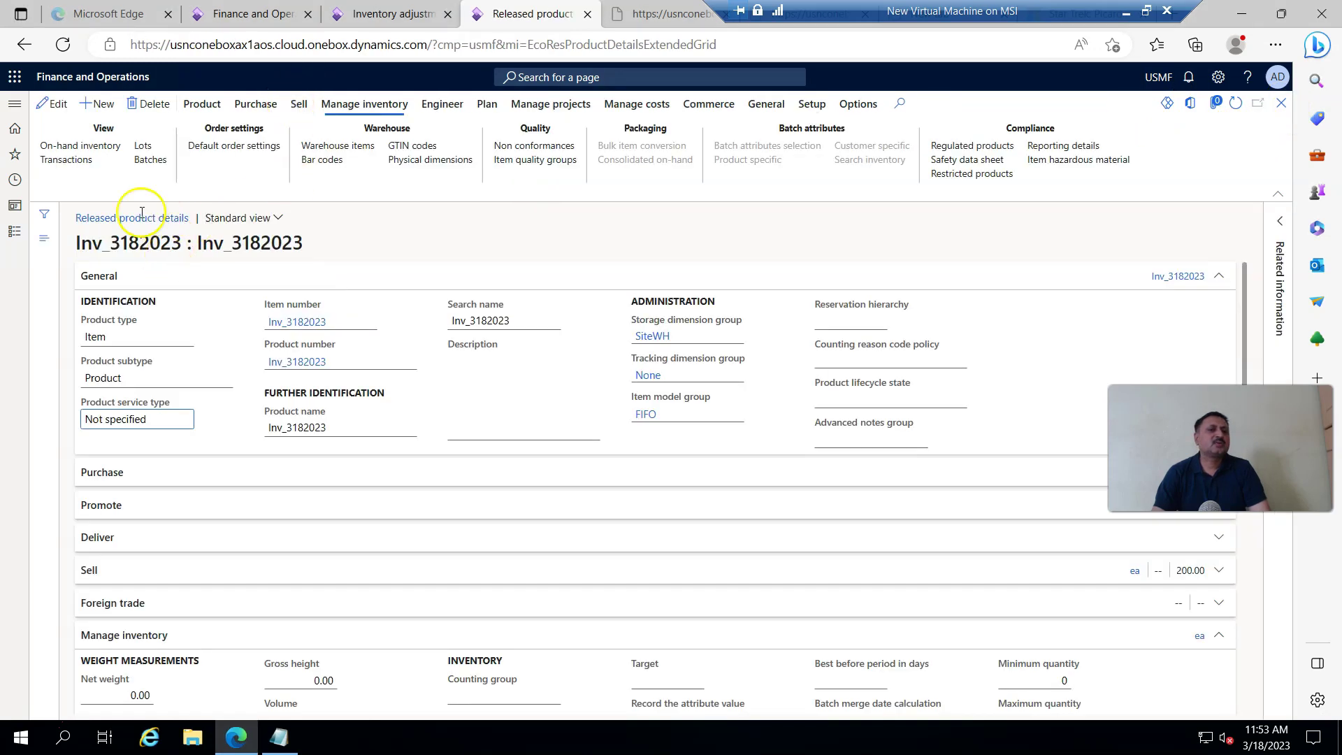
Step: Open the product's inventory transactions and examine the ledger postings of the inventory adjustment transaction
{"action": "left_click", "coordinate": [69, 159]}
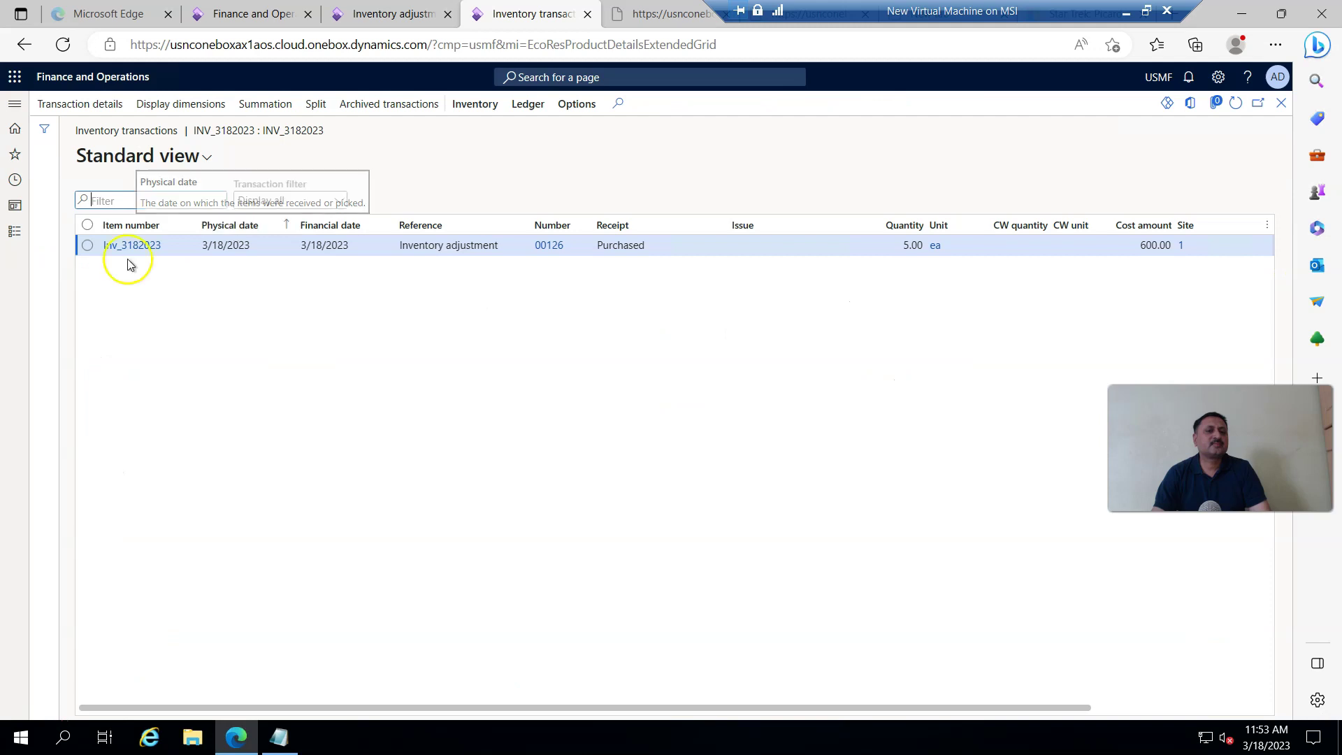
{"action": "left_click", "coordinate": [131, 249]}
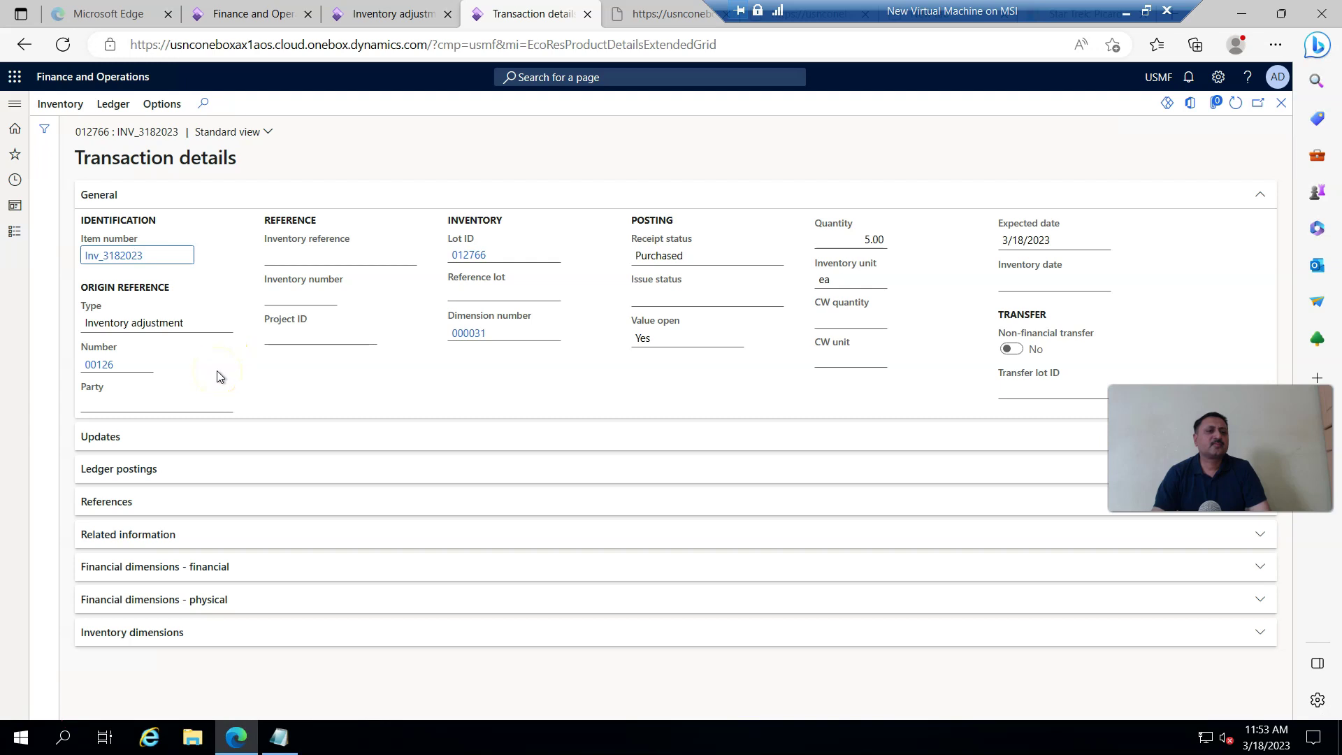
{"action": "left_click", "coordinate": [115, 474]}
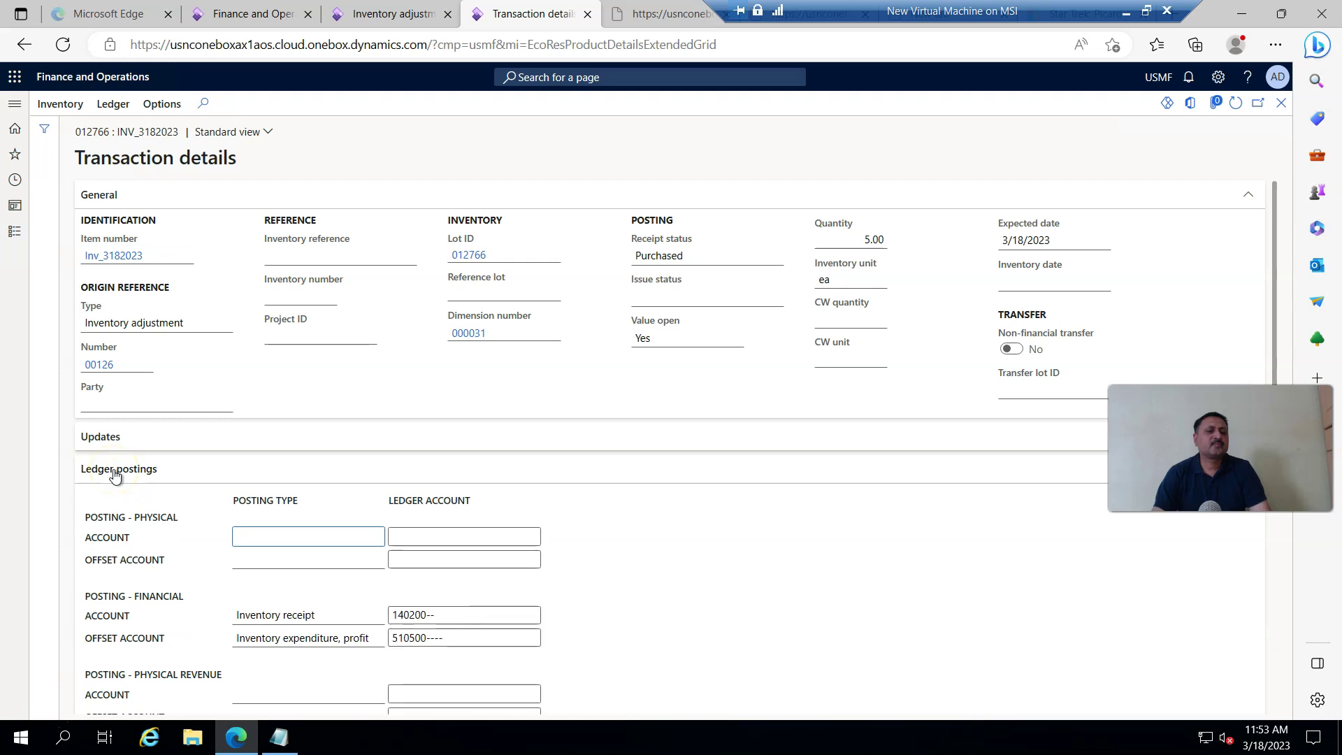
{"action": "scroll", "coordinate": [165, 495], "scroll_direction": "down", "scroll_amount": 3}
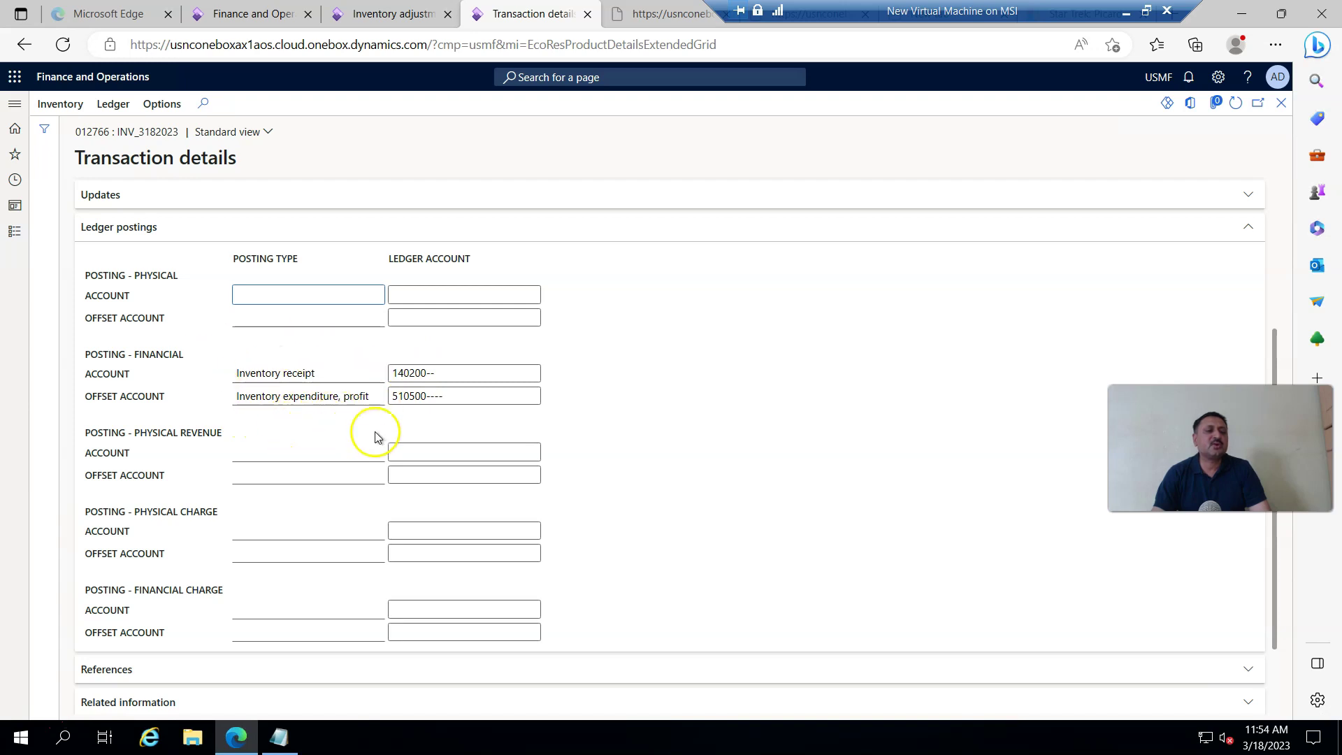
{"action": "scroll", "coordinate": [291, 434], "scroll_direction": "down", "scroll_amount": 2}
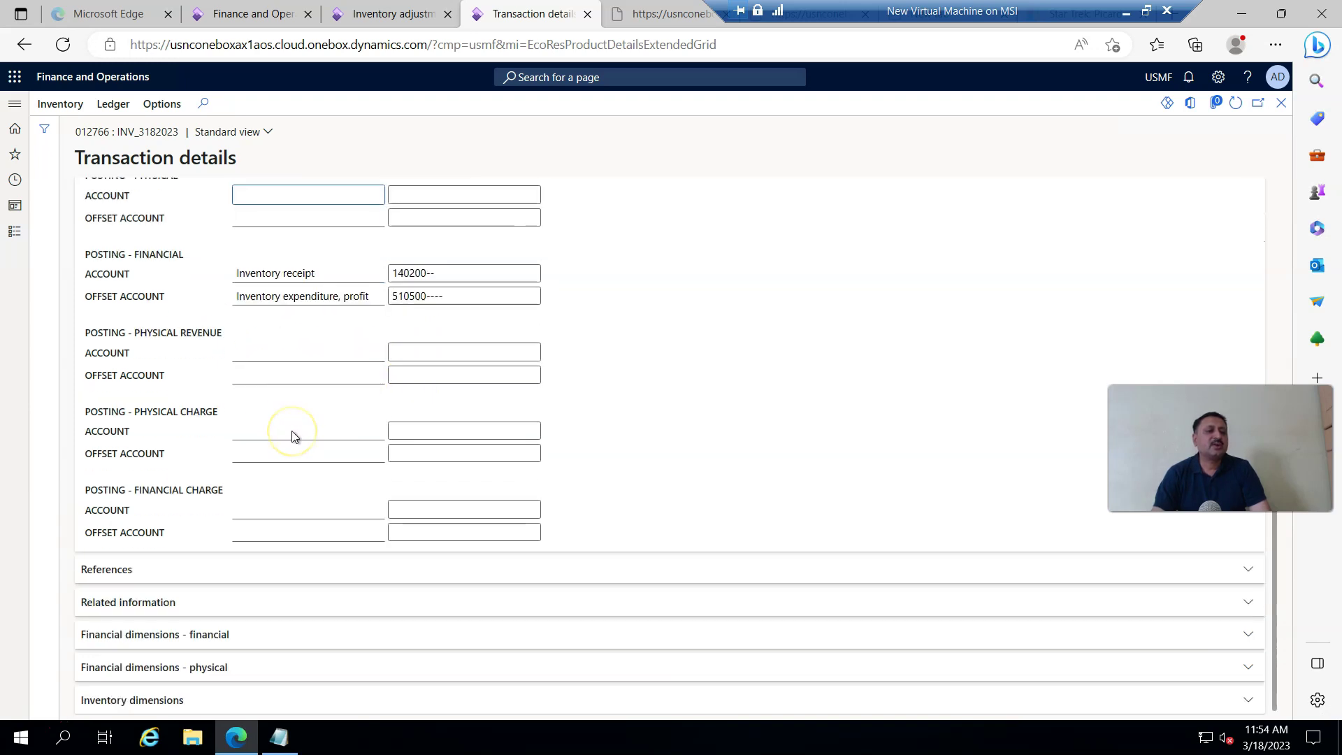
Step: Examine the transaction's references, related information, financial and inventory dimensions, and update details, and return to the inventory transactions list
{"action": "left_click", "coordinate": [130, 567]}
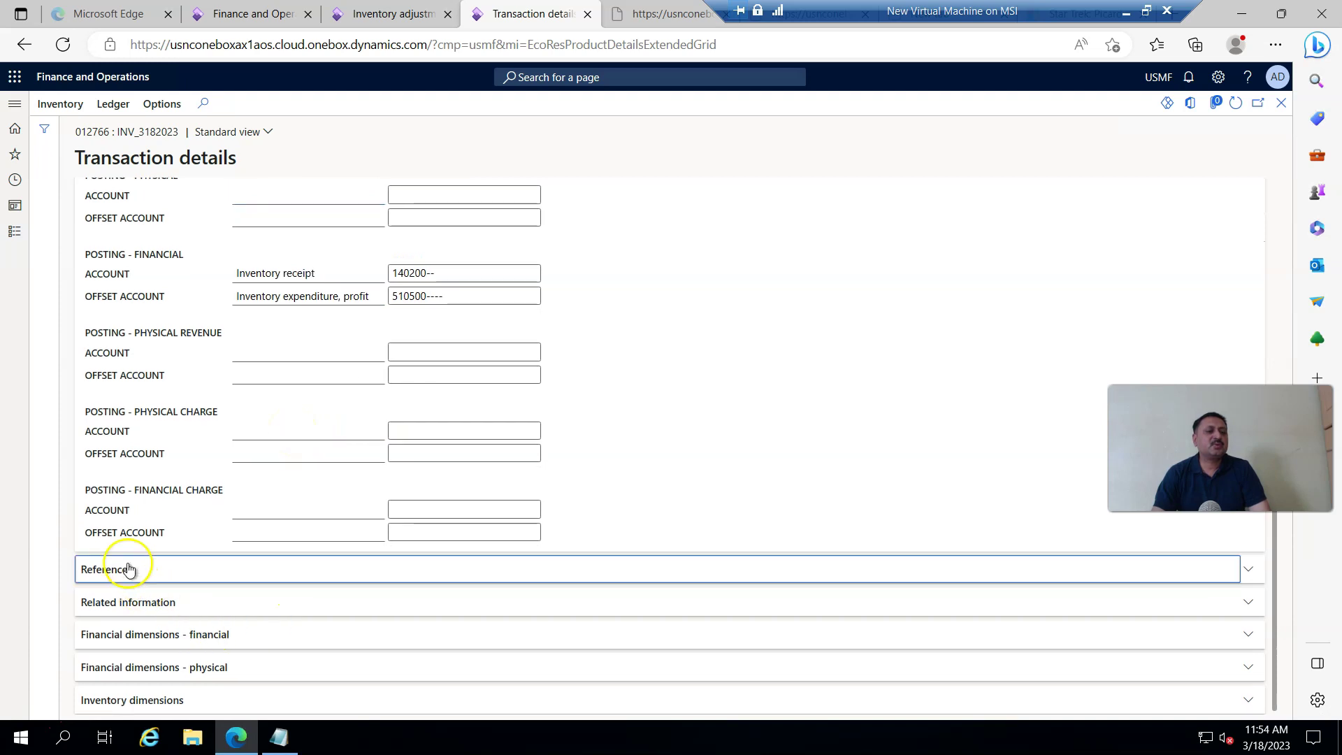
{"action": "scroll", "coordinate": [182, 540], "scroll_direction": "down", "scroll_amount": 3}
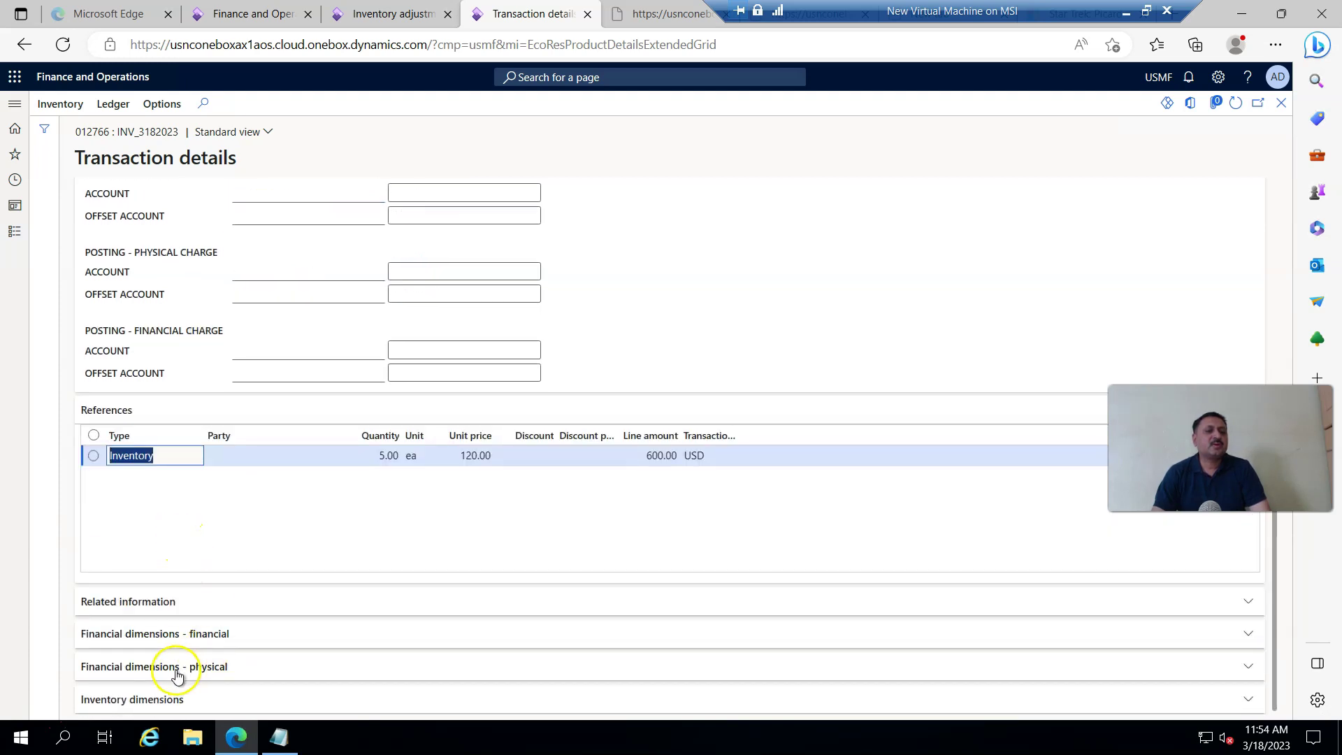
{"action": "left_click", "coordinate": [115, 600]}
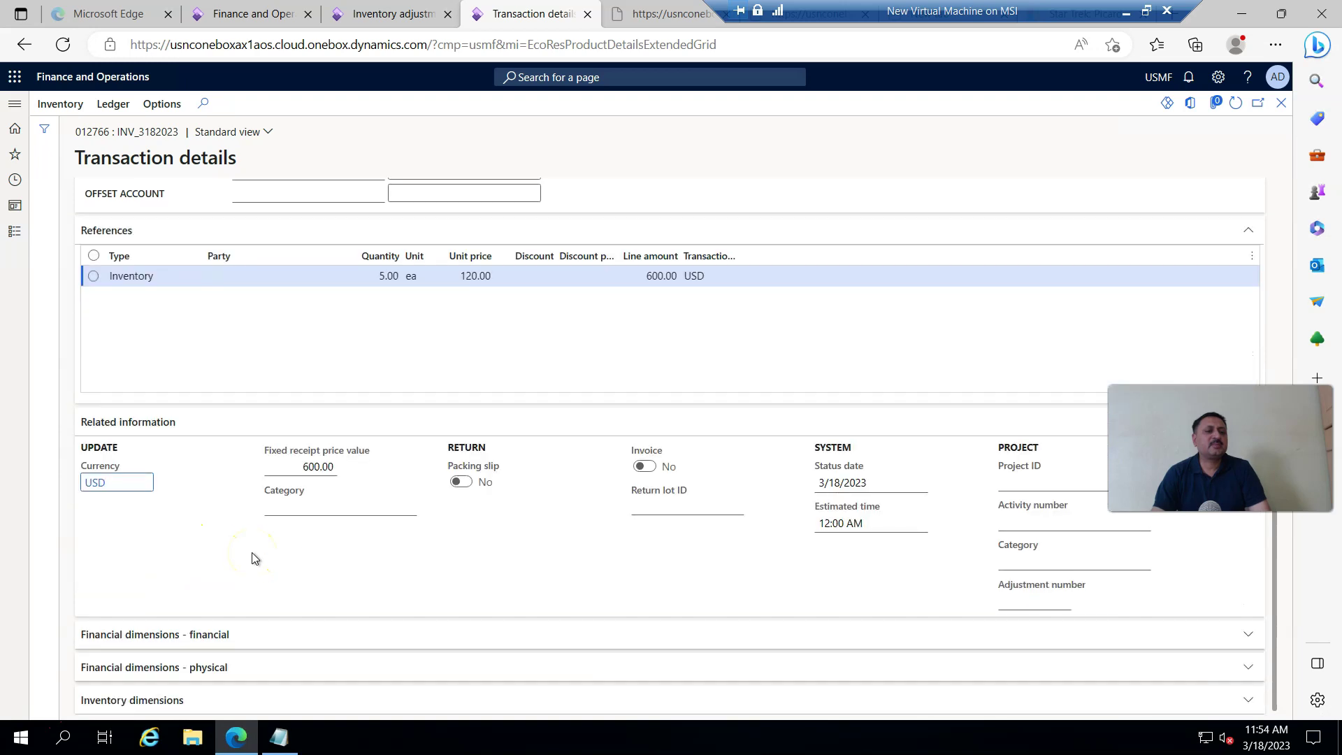
{"action": "left_click", "coordinate": [126, 648]}
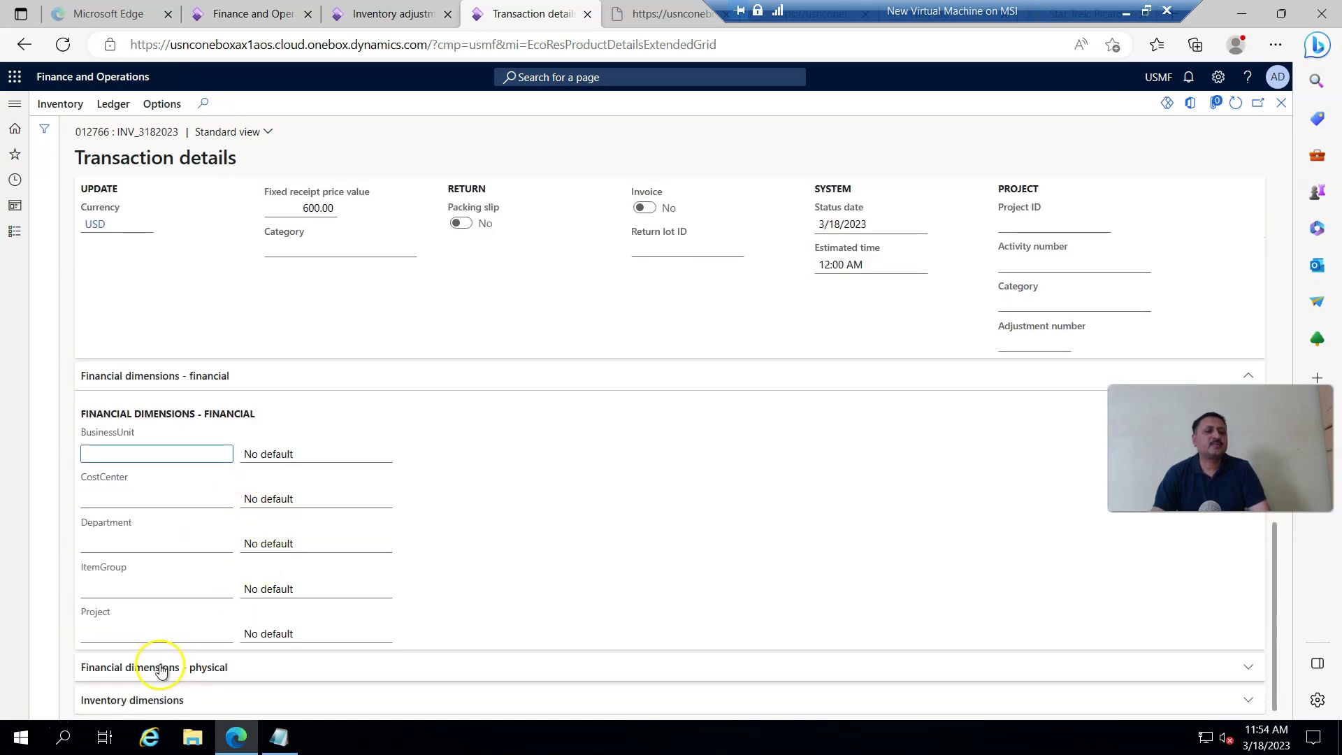
{"action": "left_click", "coordinate": [209, 667]}
{"action": "left_click", "coordinate": [133, 701]}
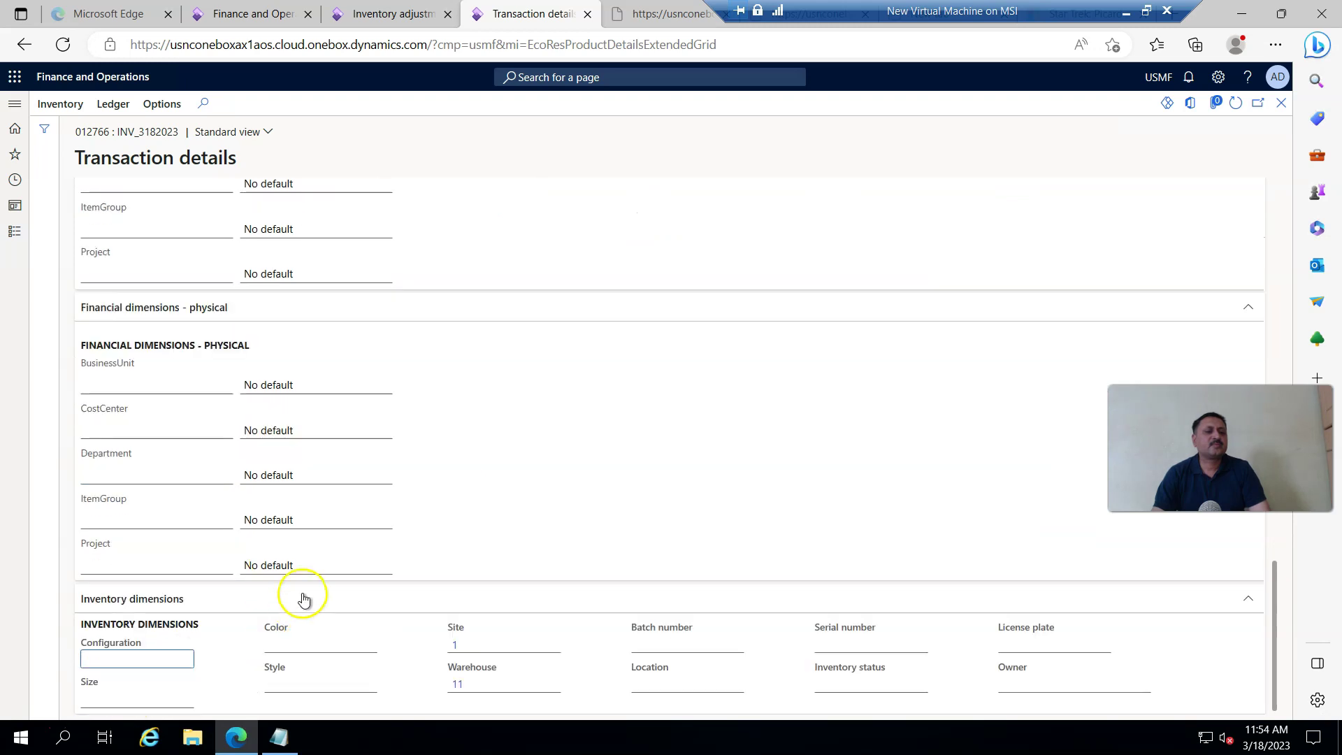
{"action": "scroll", "coordinate": [299, 575], "scroll_direction": "up", "scroll_amount": 10}
{"action": "scroll", "coordinate": [295, 454], "scroll_direction": "up", "scroll_amount": 6}
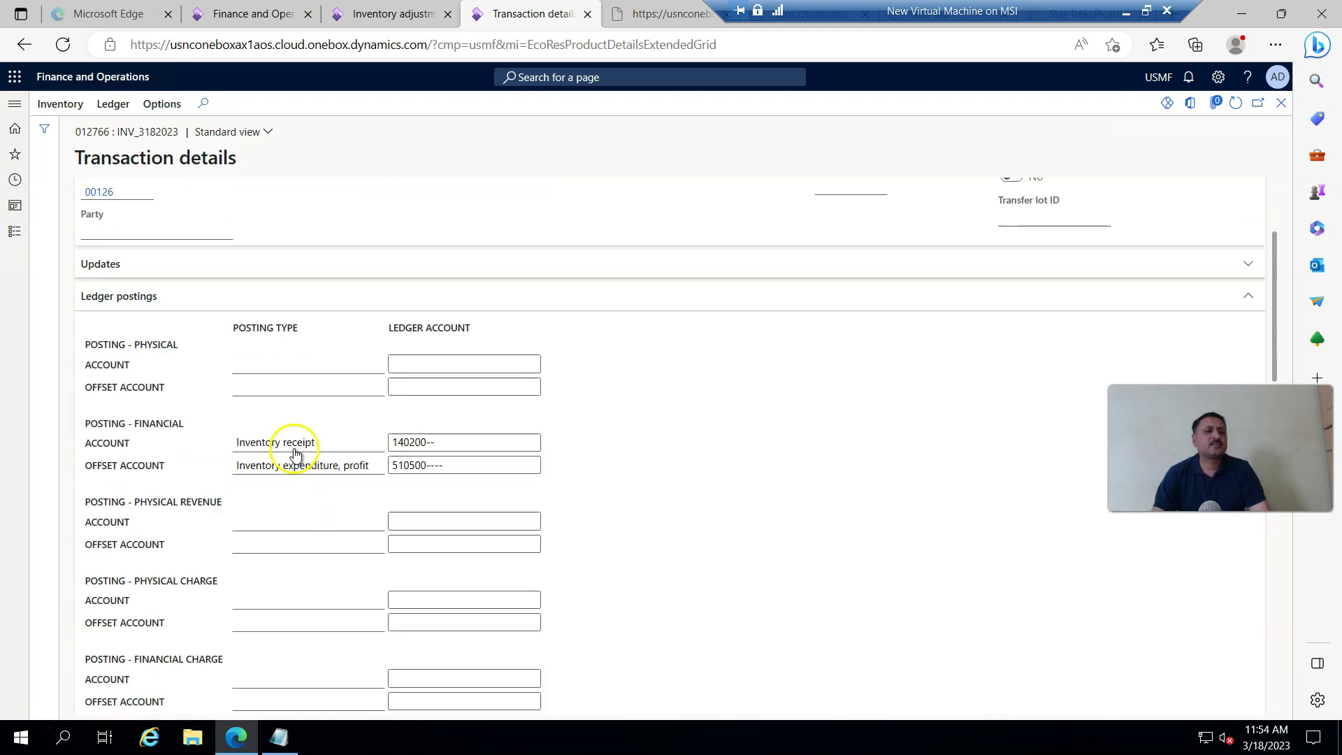
{"action": "left_click", "coordinate": [135, 429]}
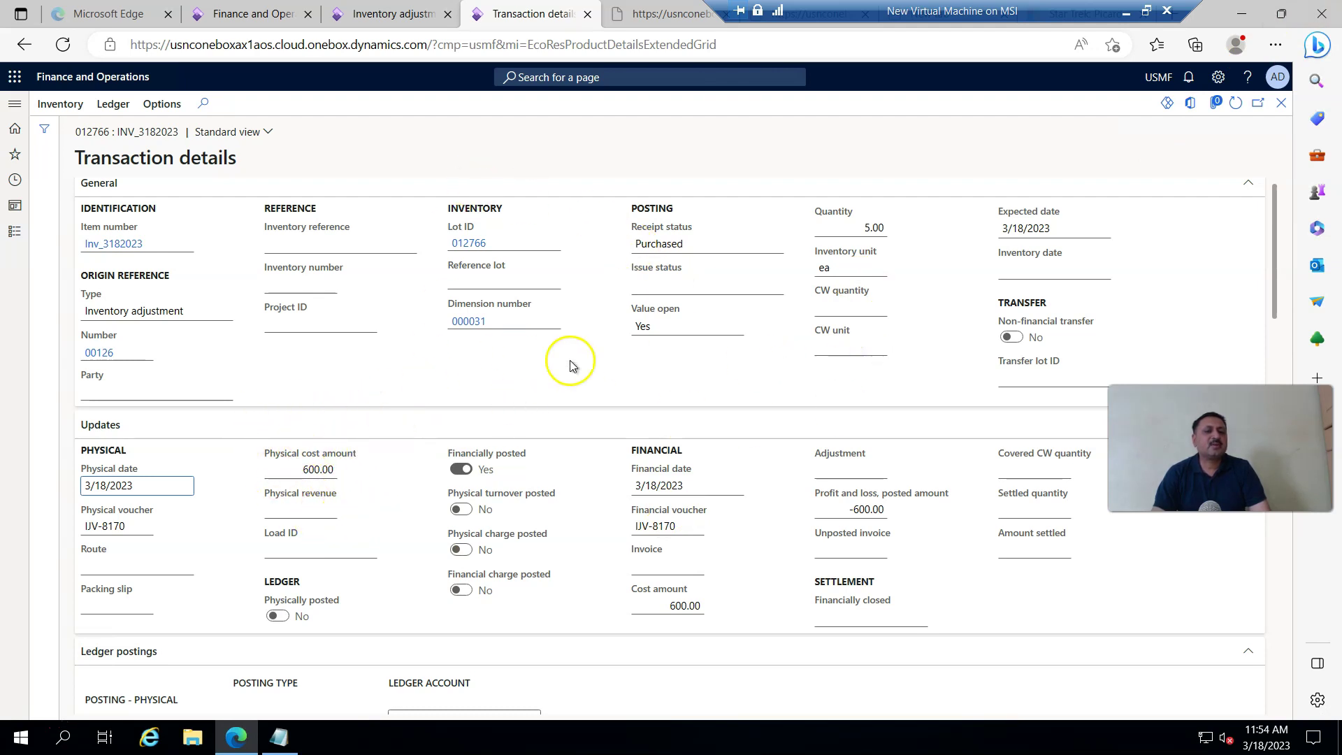
{"action": "left_click", "coordinate": [1282, 104]}
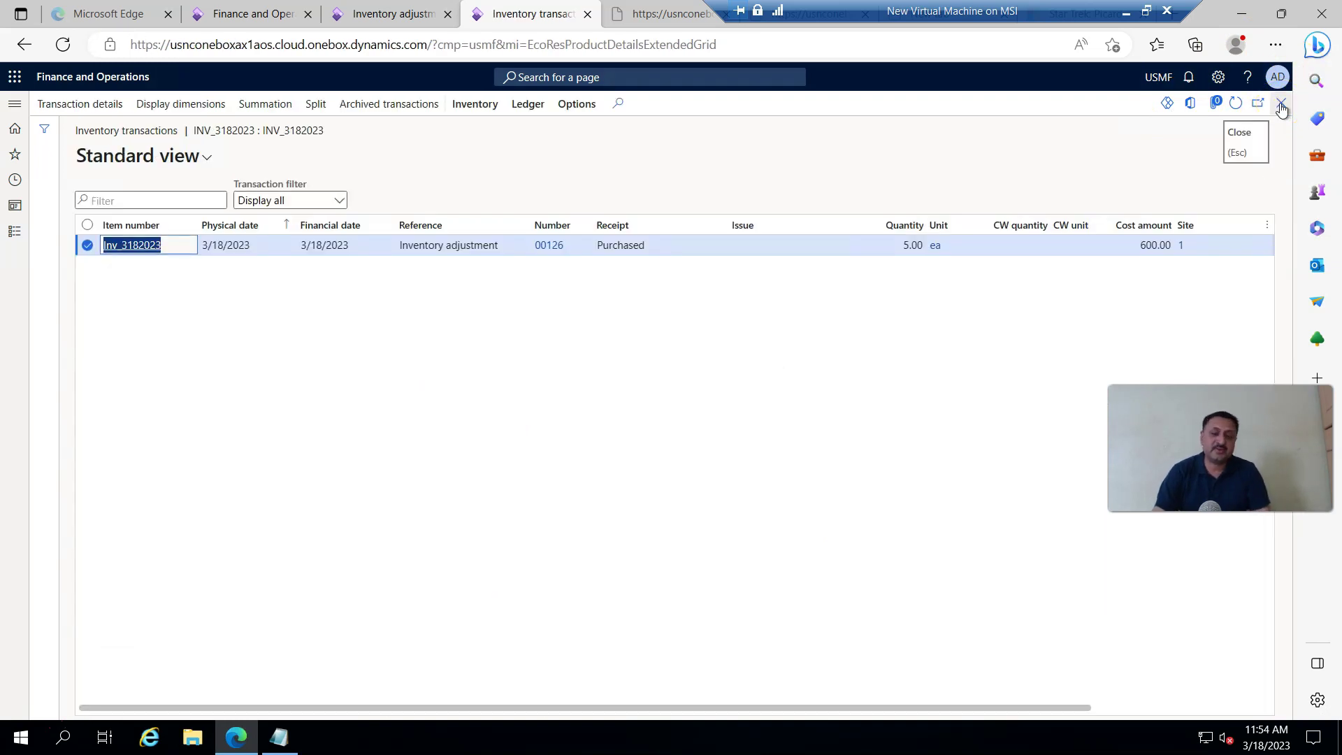
Step: Open the Movement item journals of the Inventory management module
{"action": "left_click", "coordinate": [13, 235]}
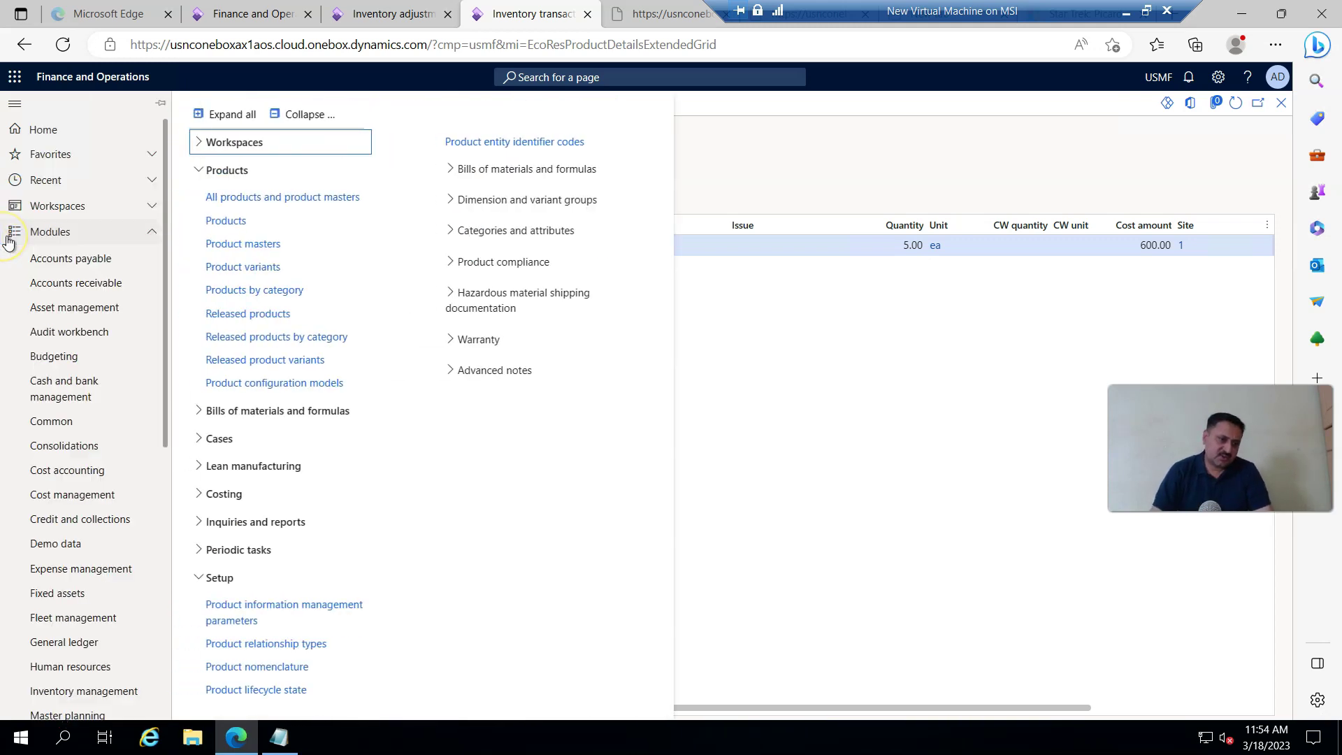
{"action": "scroll", "coordinate": [80, 347], "scroll_direction": "down", "scroll_amount": 4}
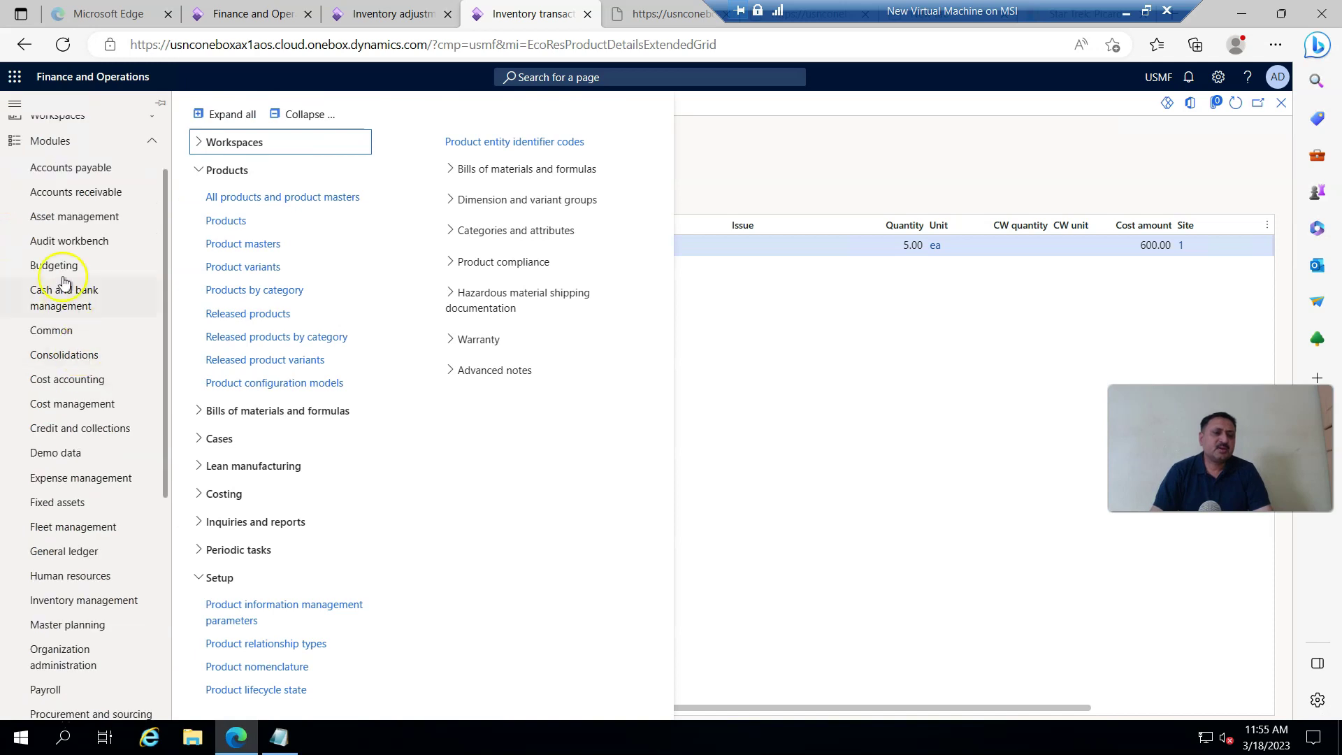
{"action": "left_click", "coordinate": [61, 429]}
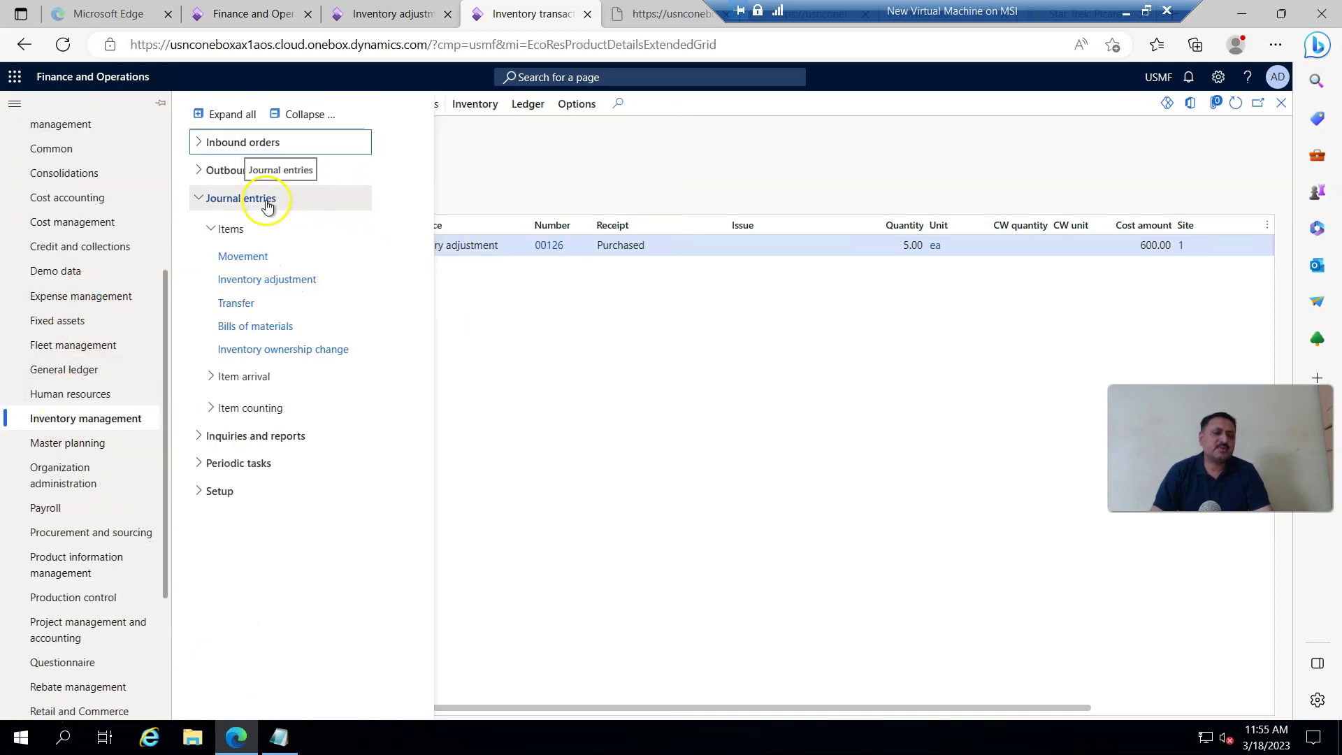
{"action": "left_click", "coordinate": [254, 260]}
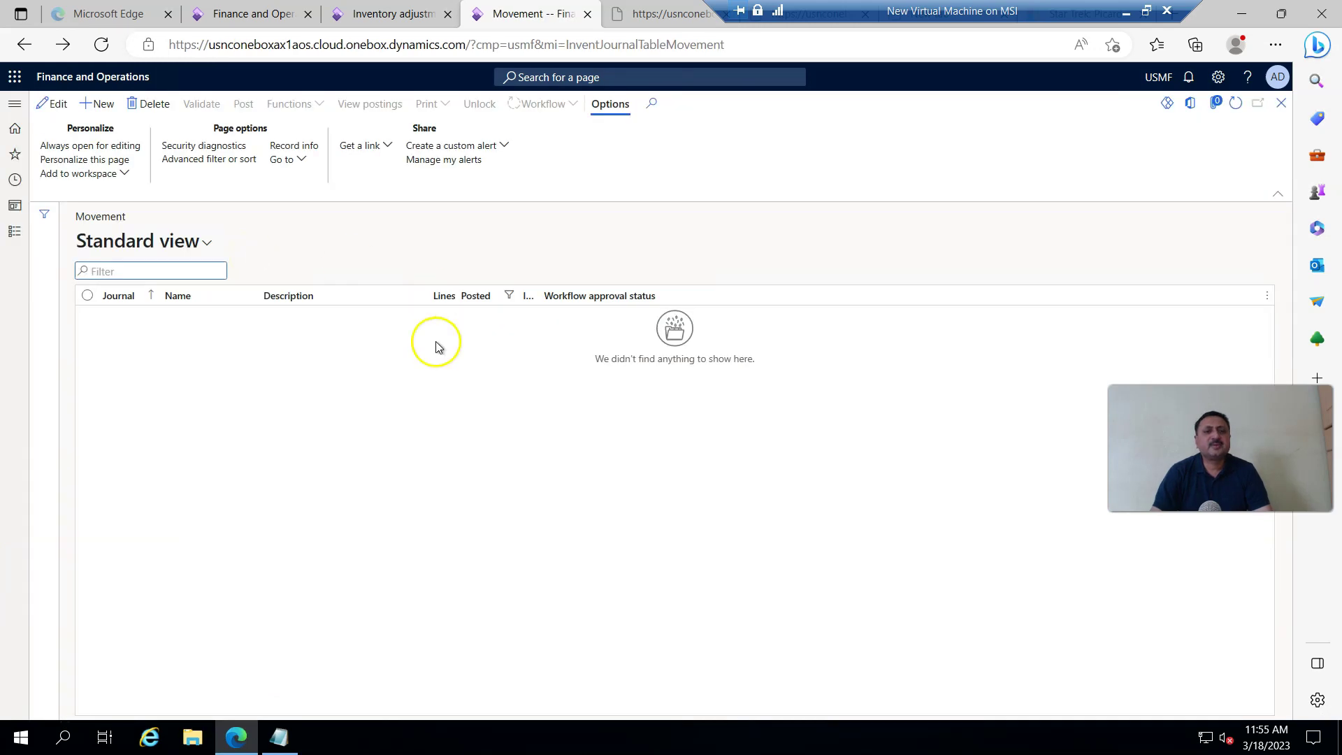
Step: Create an inventory movement journal with the name IMov, site 1 and warehouse 11
{"action": "left_click", "coordinate": [100, 105]}
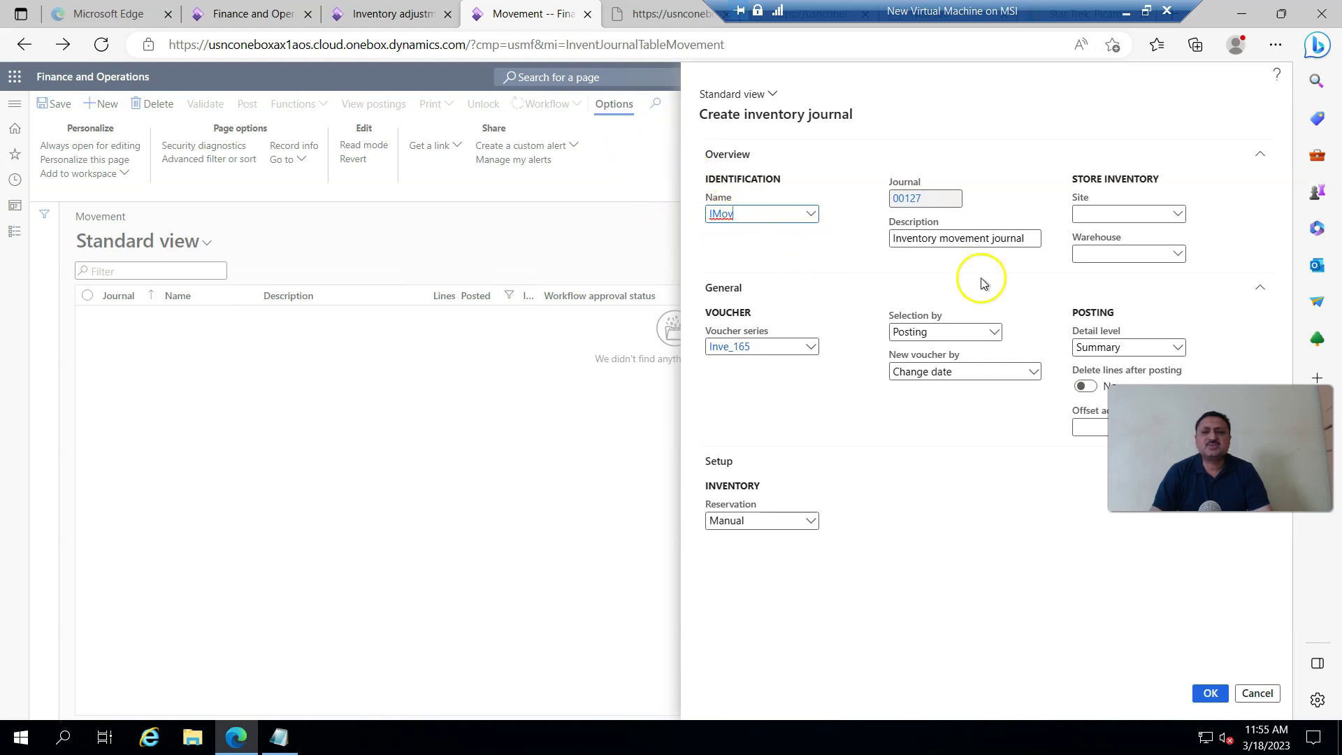
{"action": "left_click", "coordinate": [1178, 214]}
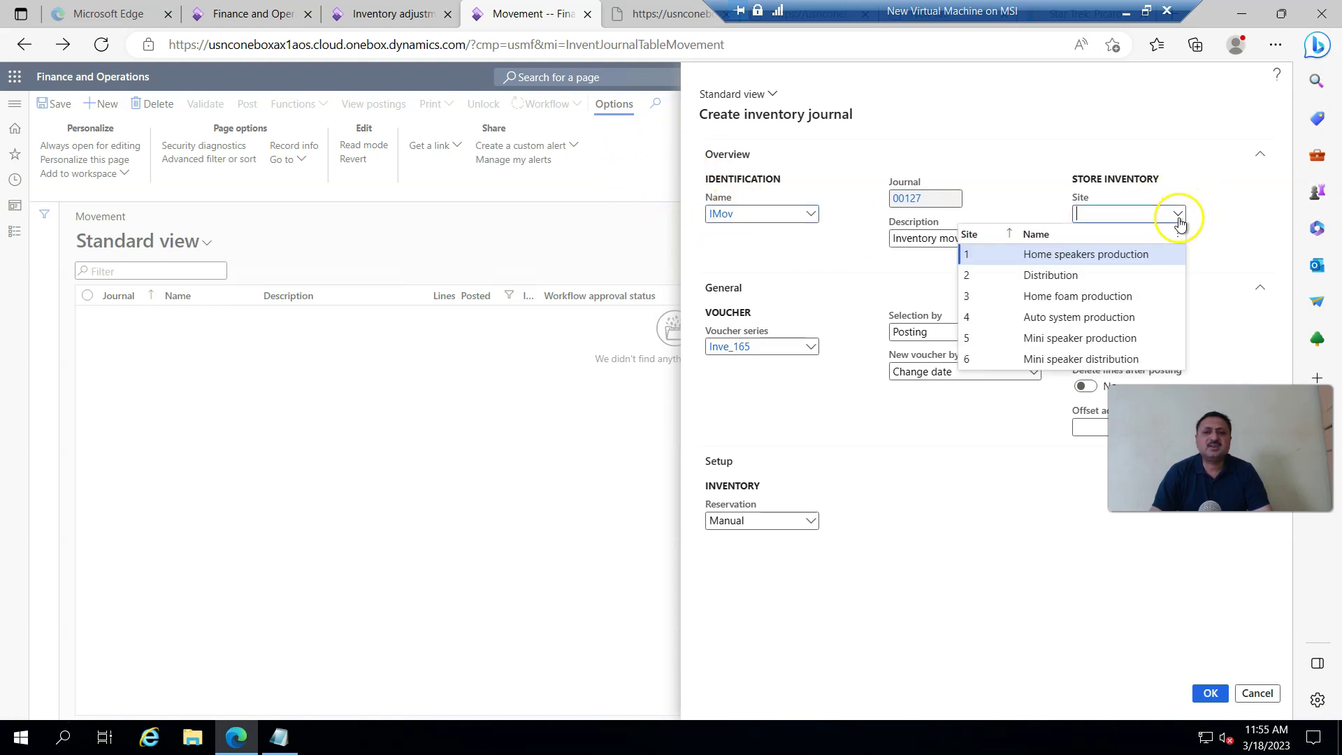
{"action": "left_click", "coordinate": [1002, 253]}
{"action": "left_click", "coordinate": [1179, 256]}
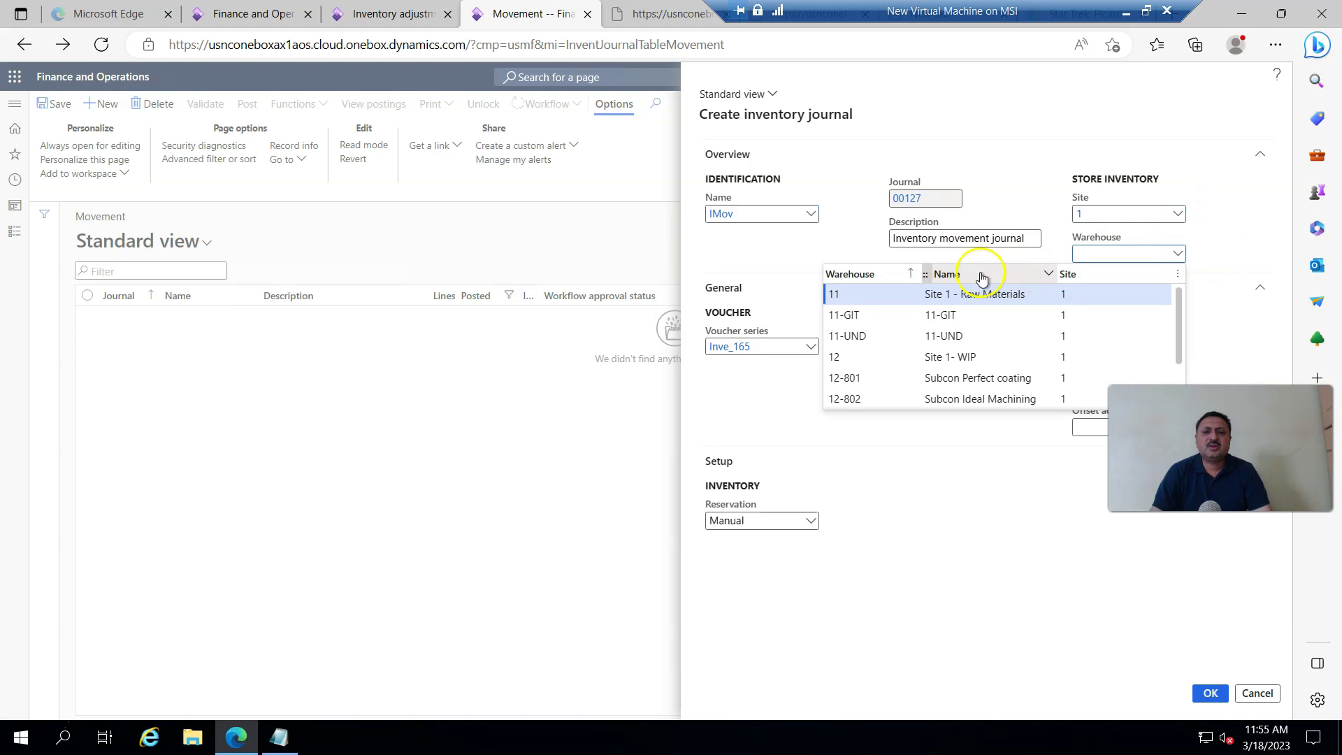
{"action": "left_click", "coordinate": [840, 291]}
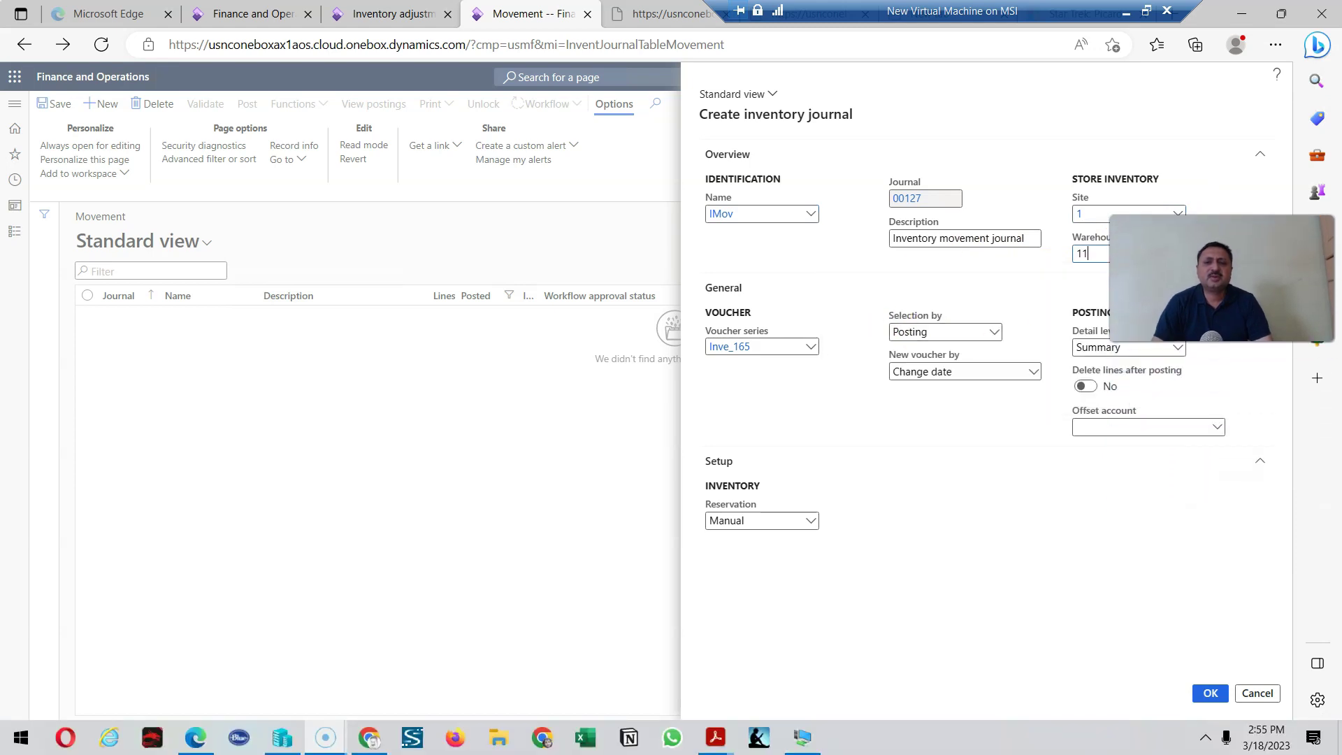
{"action": "left_click", "coordinate": [1214, 692]}
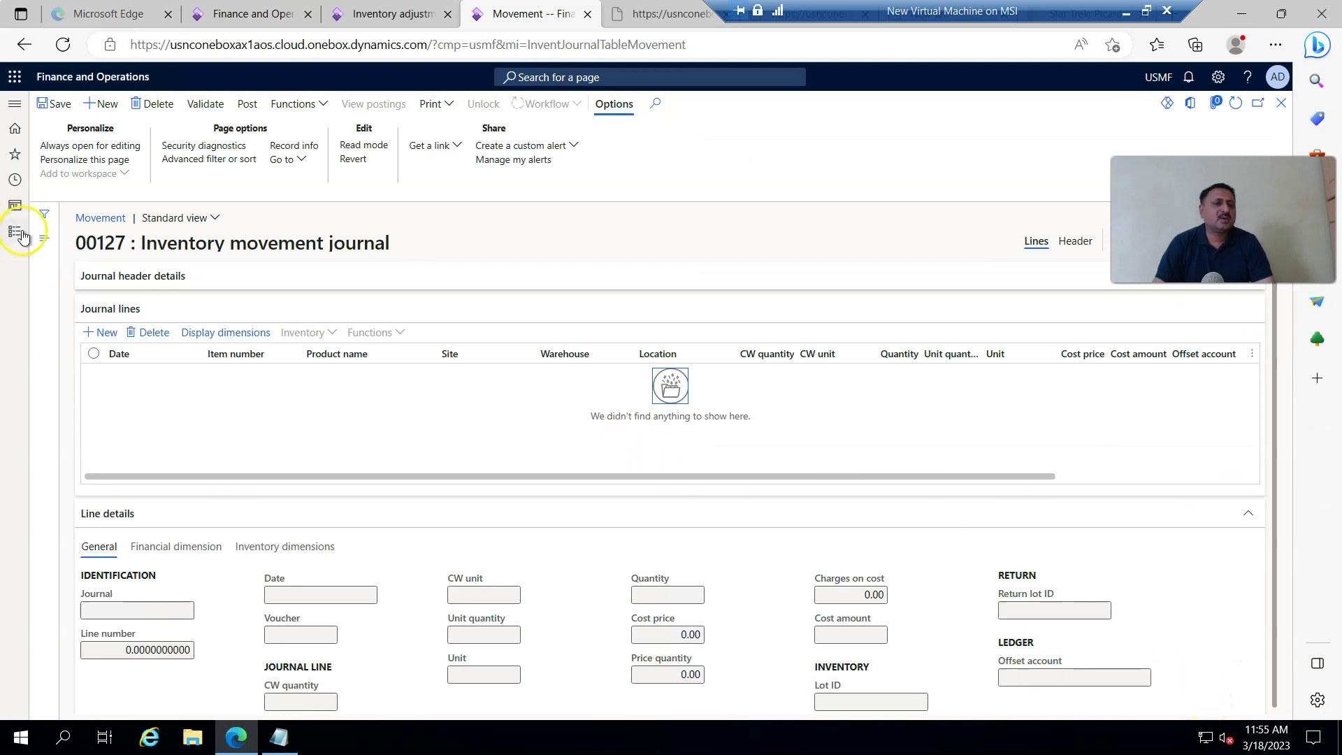
Step: Add a journal line and try to pick item Inv_3182023 from the item numbers that begin with Inv_
{"action": "left_click", "coordinate": [101, 333]}
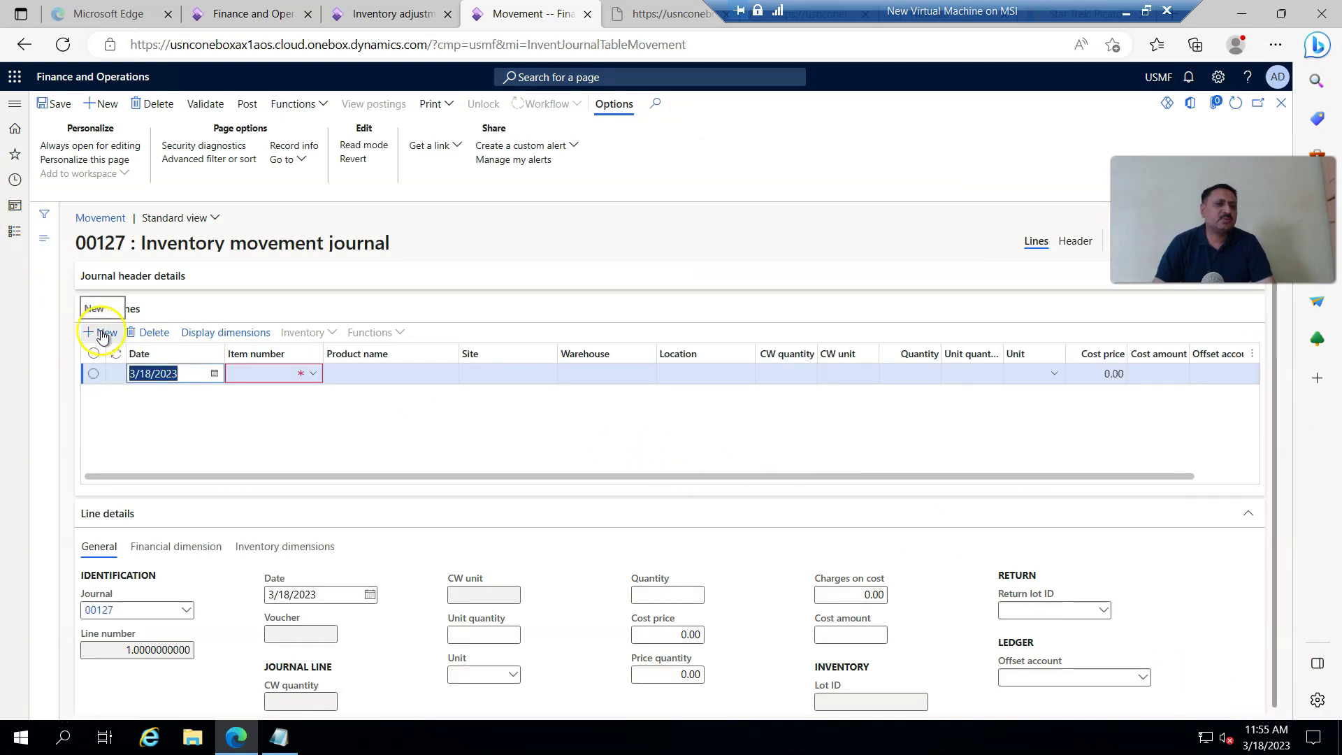
{"action": "left_click", "coordinate": [313, 375]}
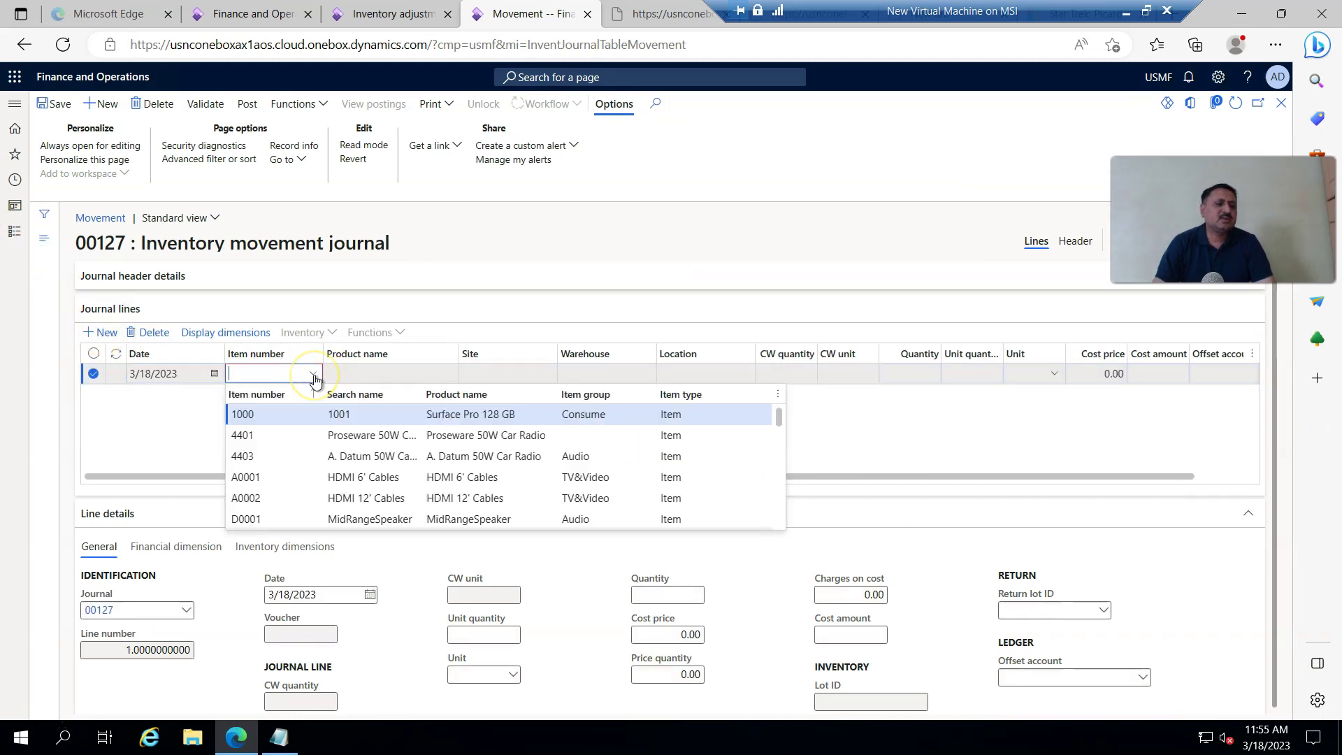
{"action": "left_click", "coordinate": [249, 392]}
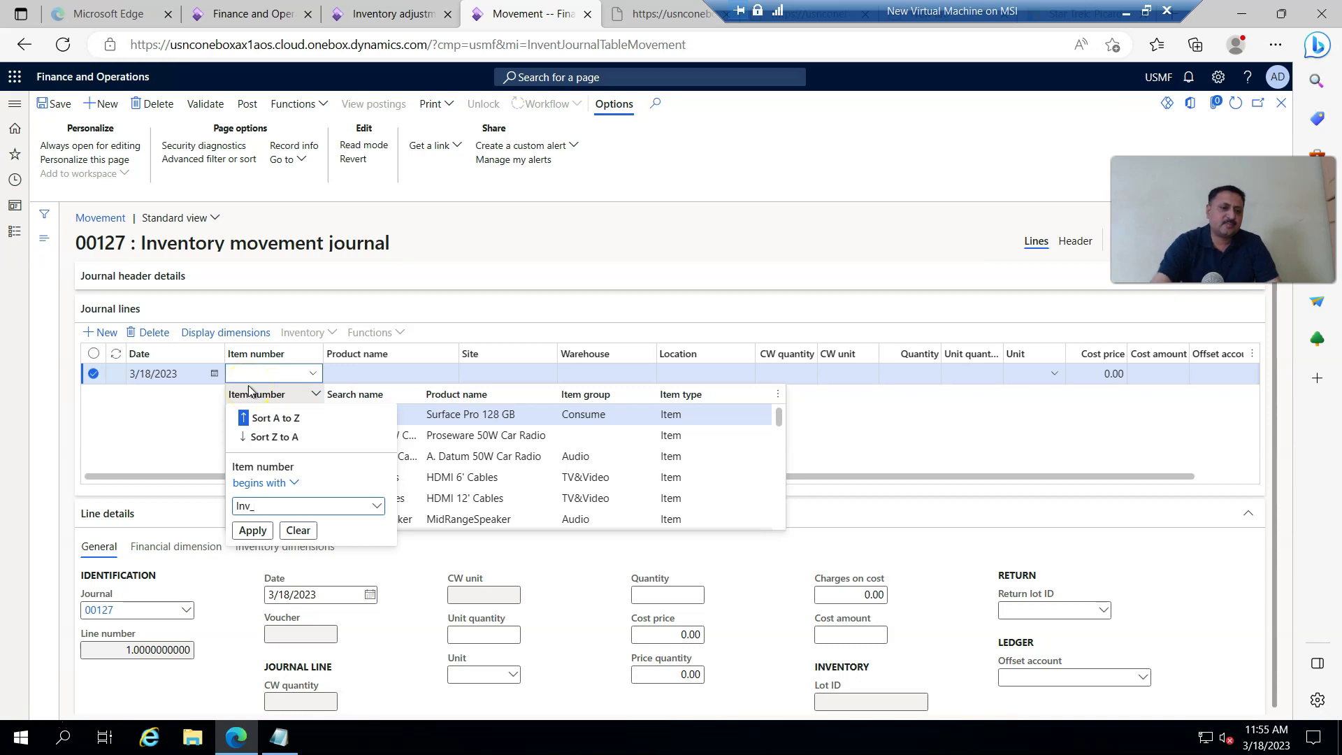
{"action": "left_click", "coordinate": [250, 531]}
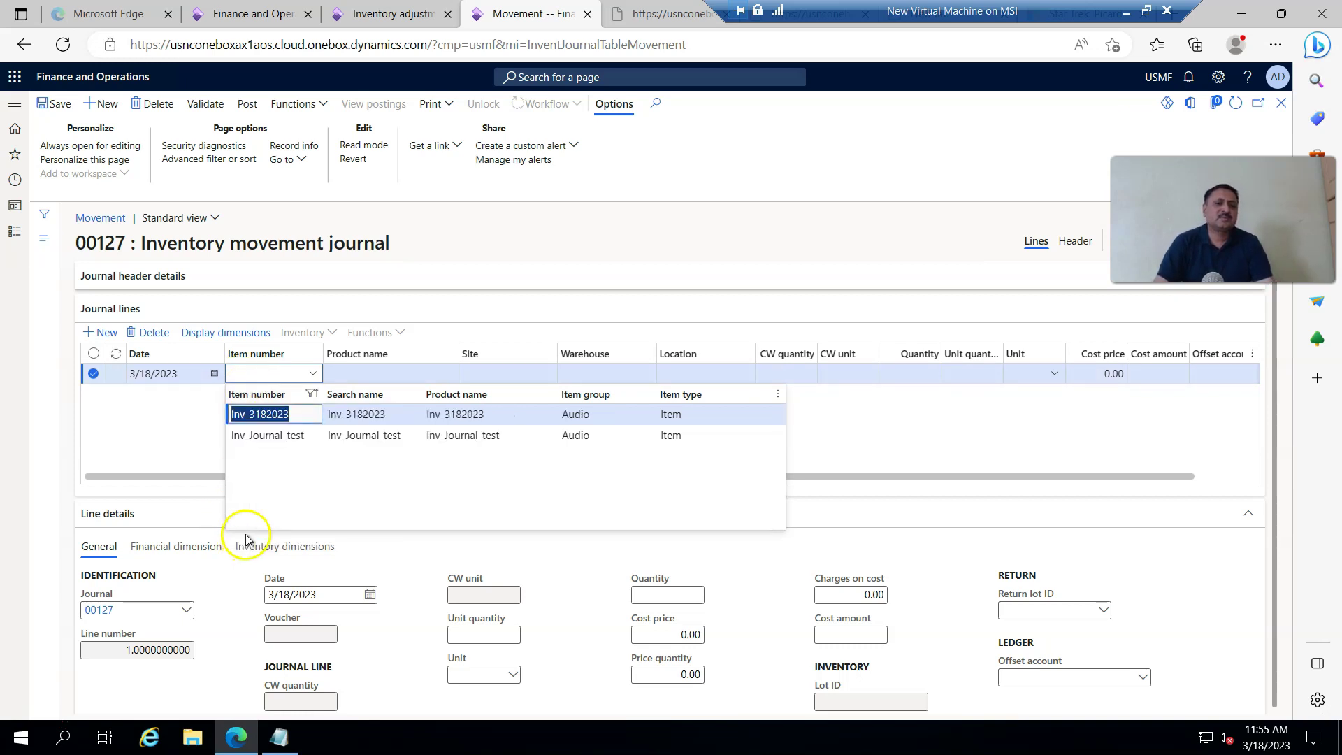
{"action": "left_click", "coordinate": [256, 415]}
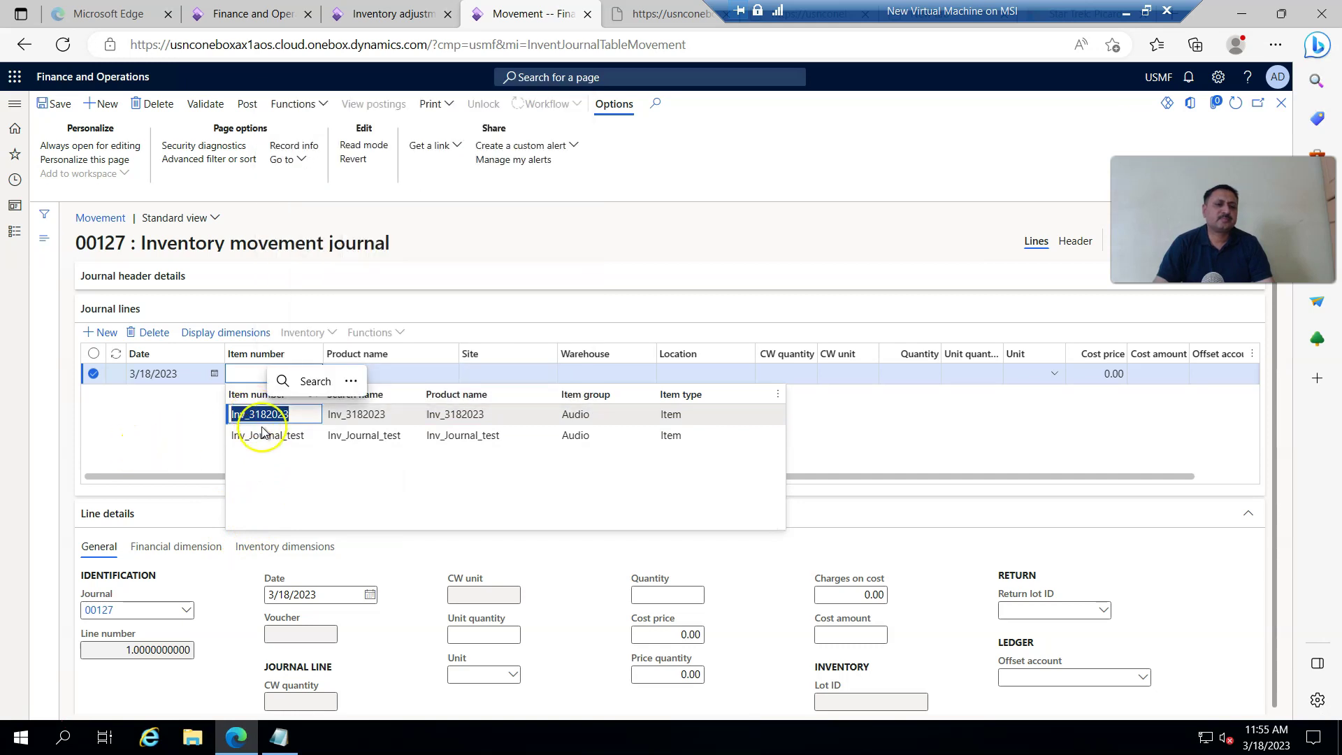
{"action": "left_click", "coordinate": [111, 437]}
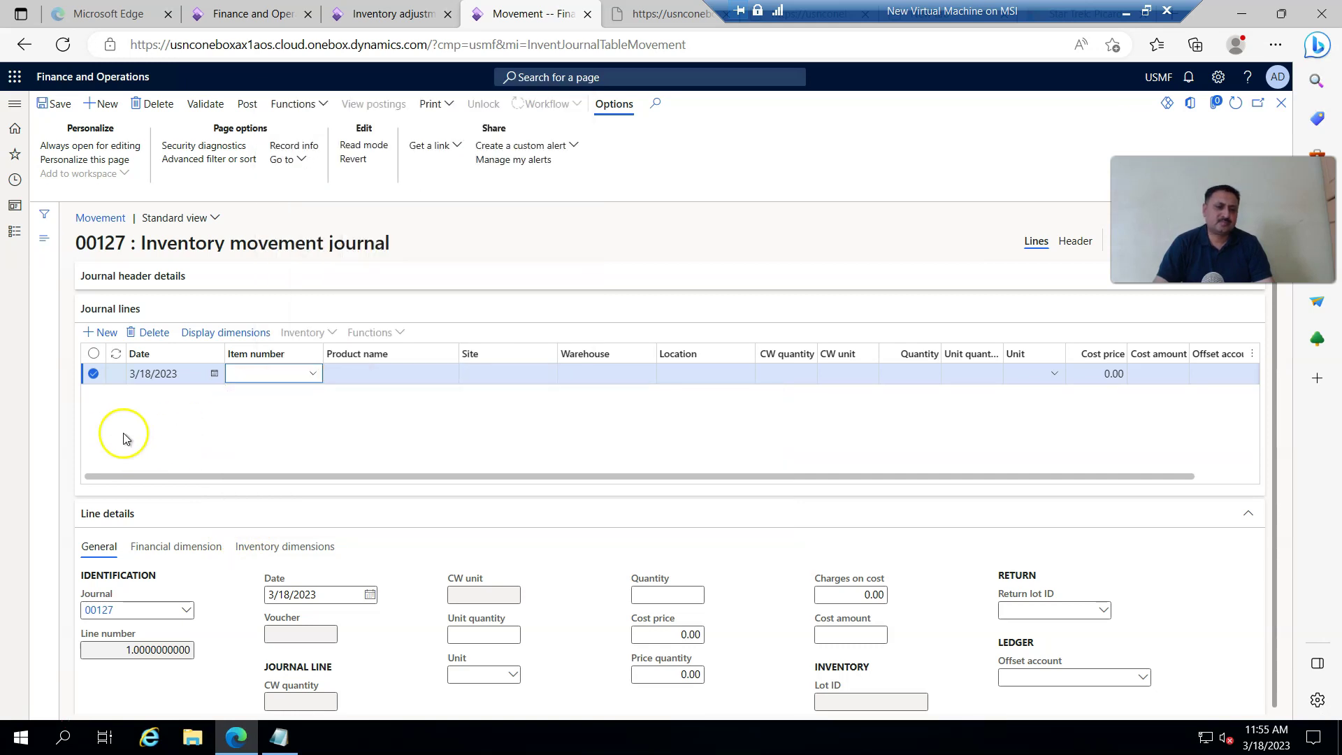
Step: Filter the item lookup to numbers beginning with Inv and assign item Inv_3182023 to the journal line
{"action": "left_click", "coordinate": [311, 376]}
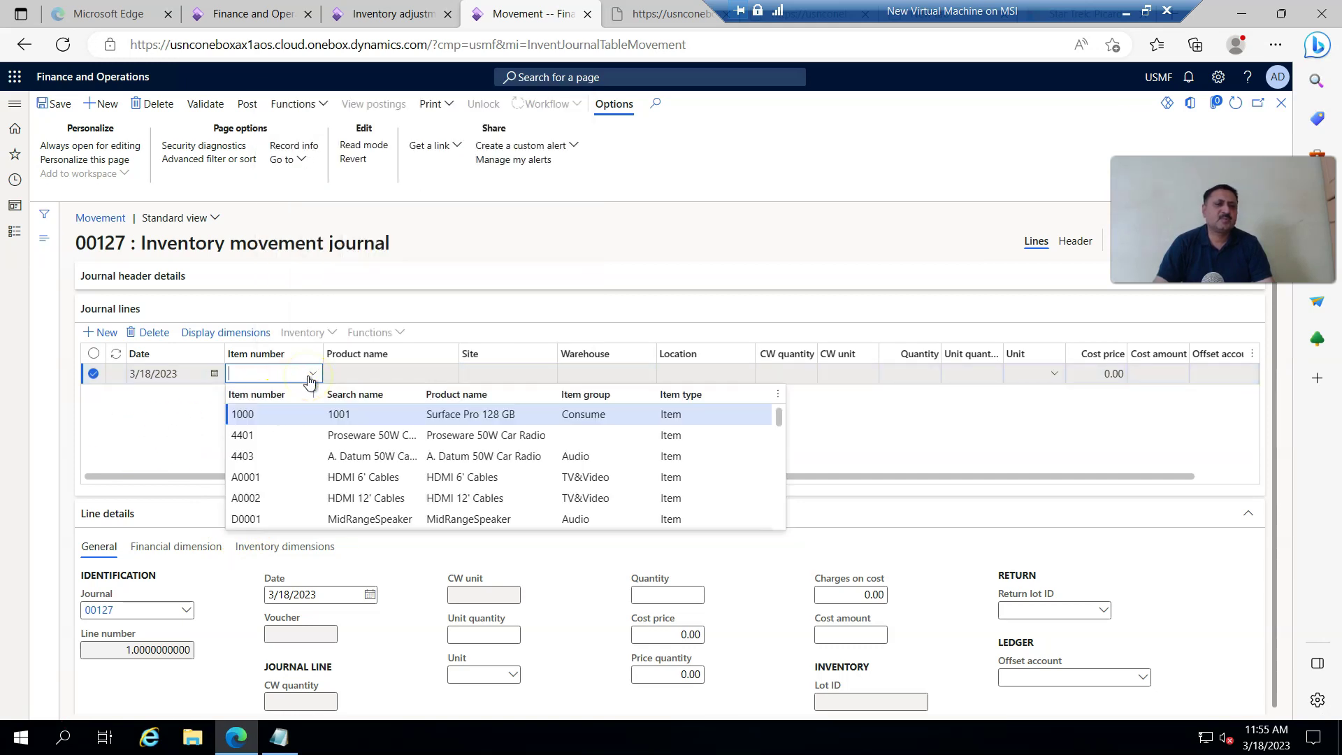
{"action": "left_click", "coordinate": [254, 395]}
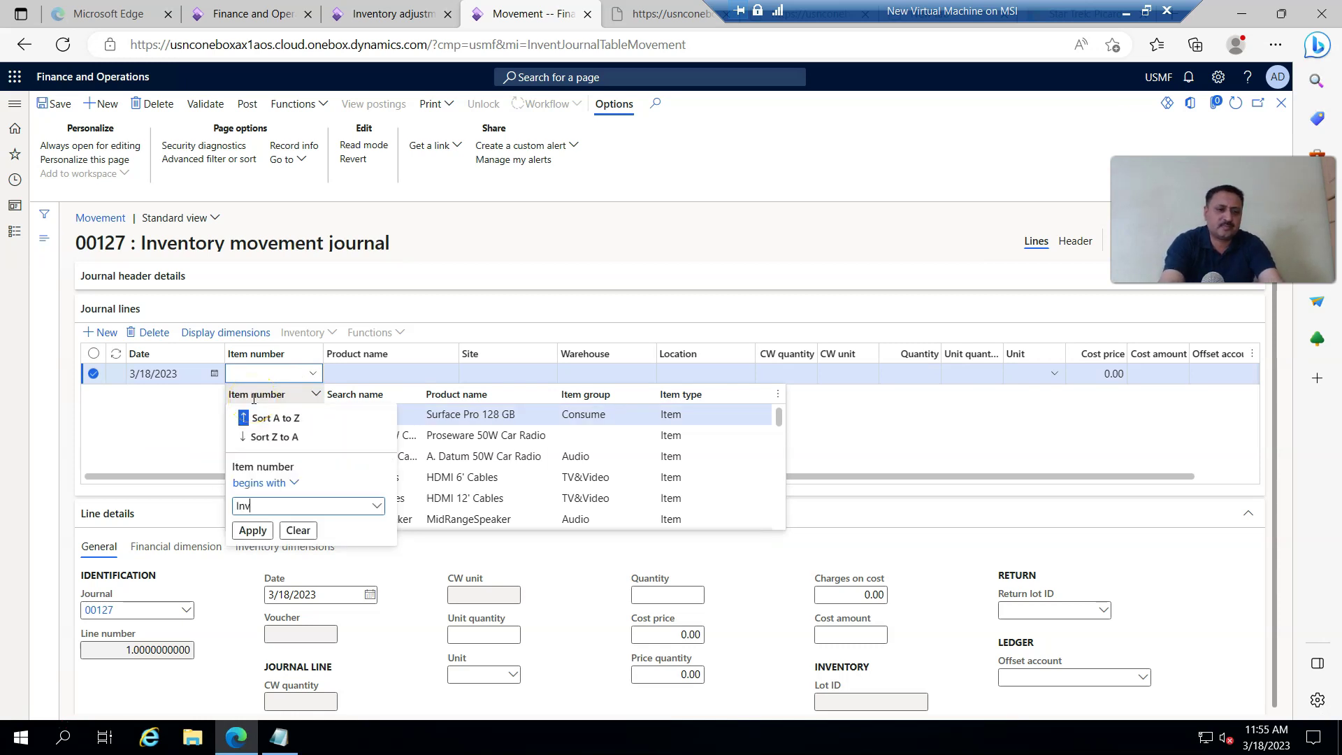
{"action": "left_click", "coordinate": [253, 530]}
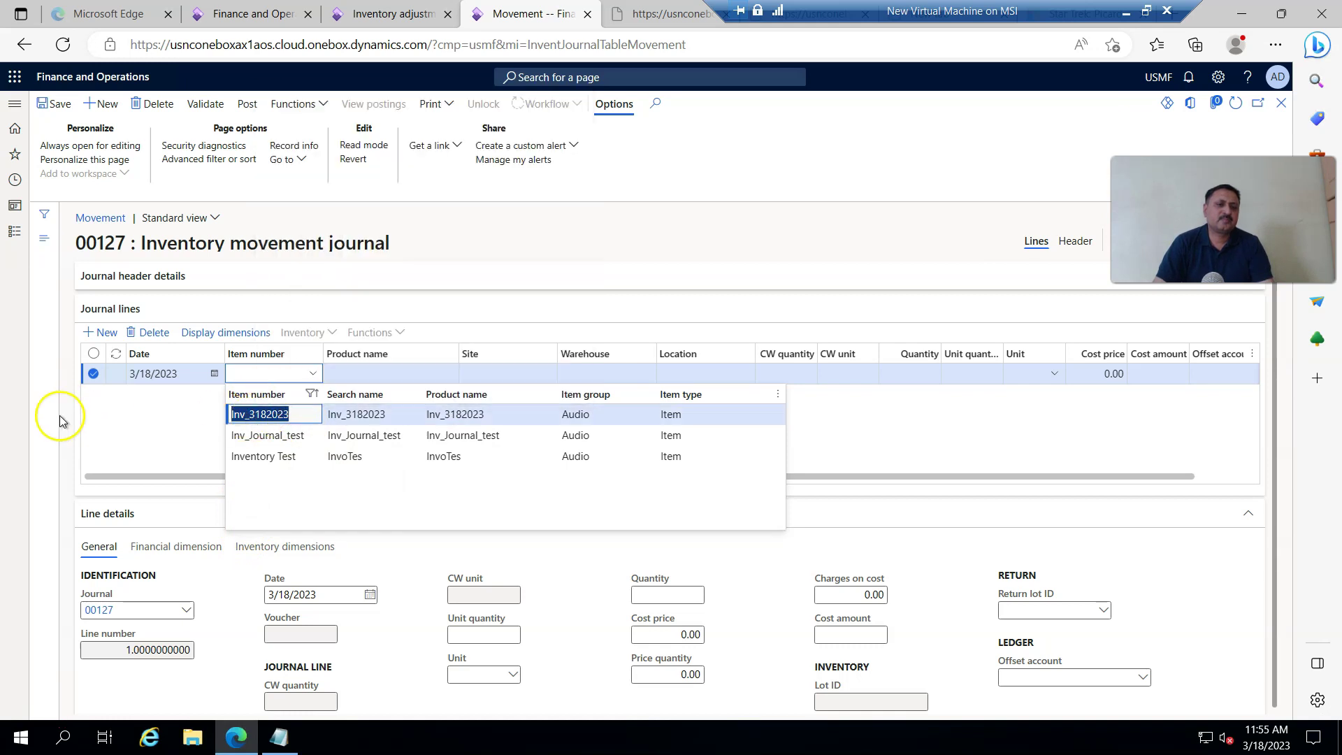
{"action": "left_click", "coordinate": [692, 413]}
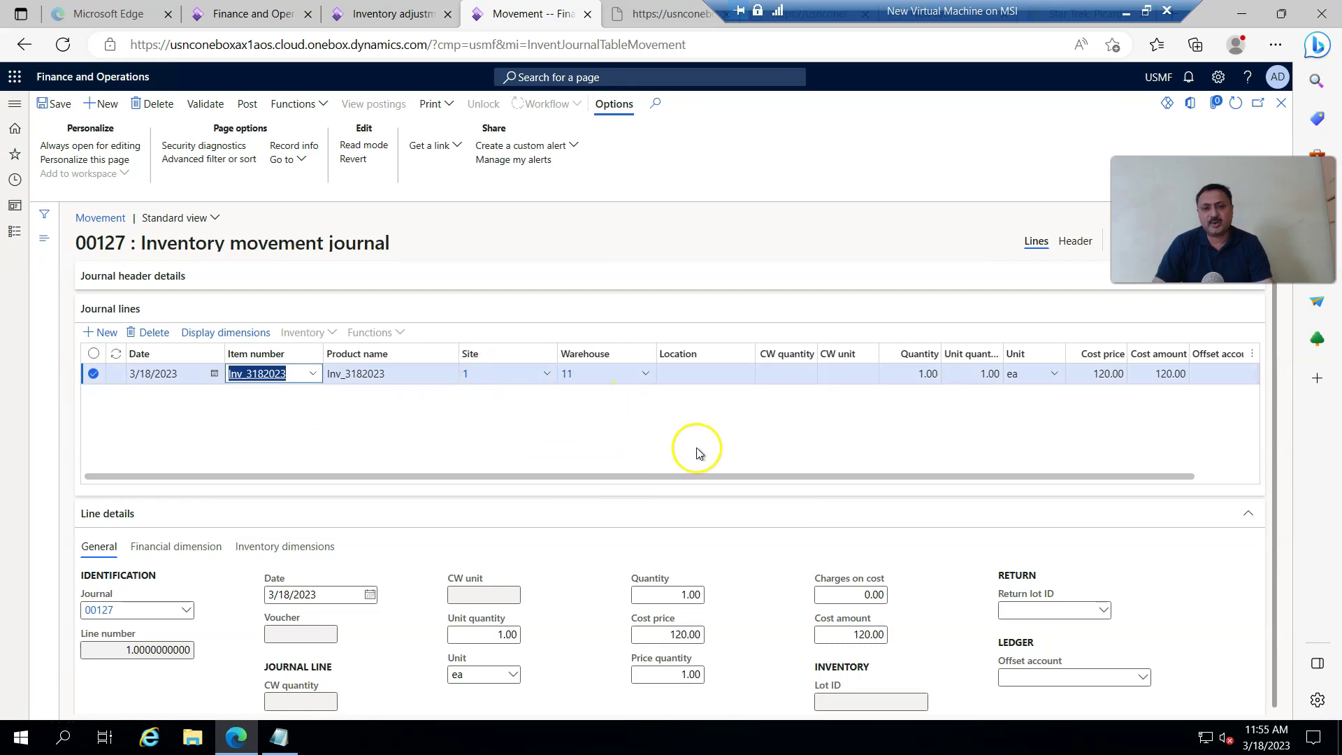
Step: Open the line's offset account lookup, switch to Notepad to copy the account number 510500, and return to the journal
{"action": "left_click_drag", "start_coordinate": [887, 478], "coordinate": [986, 486]}
{"action": "left_click", "coordinate": [1027, 381]}
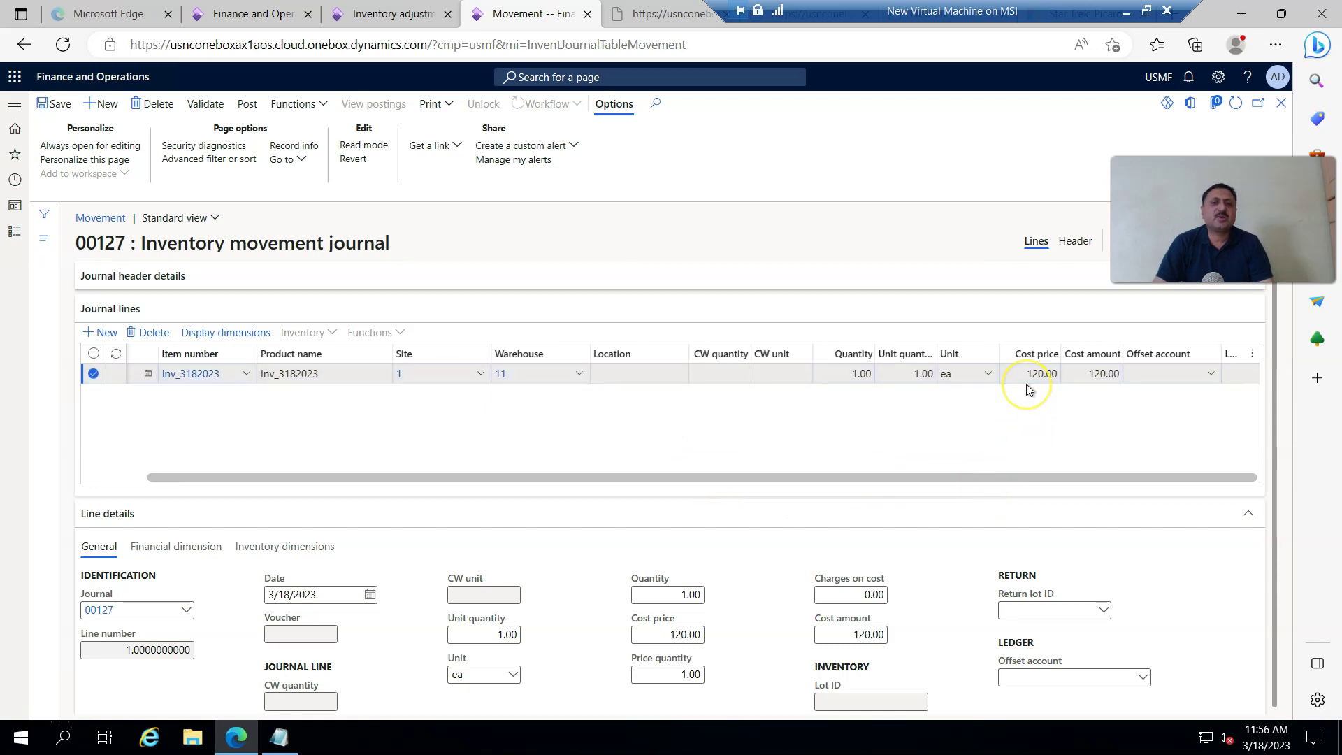
{"action": "left_click", "coordinate": [1211, 377]}
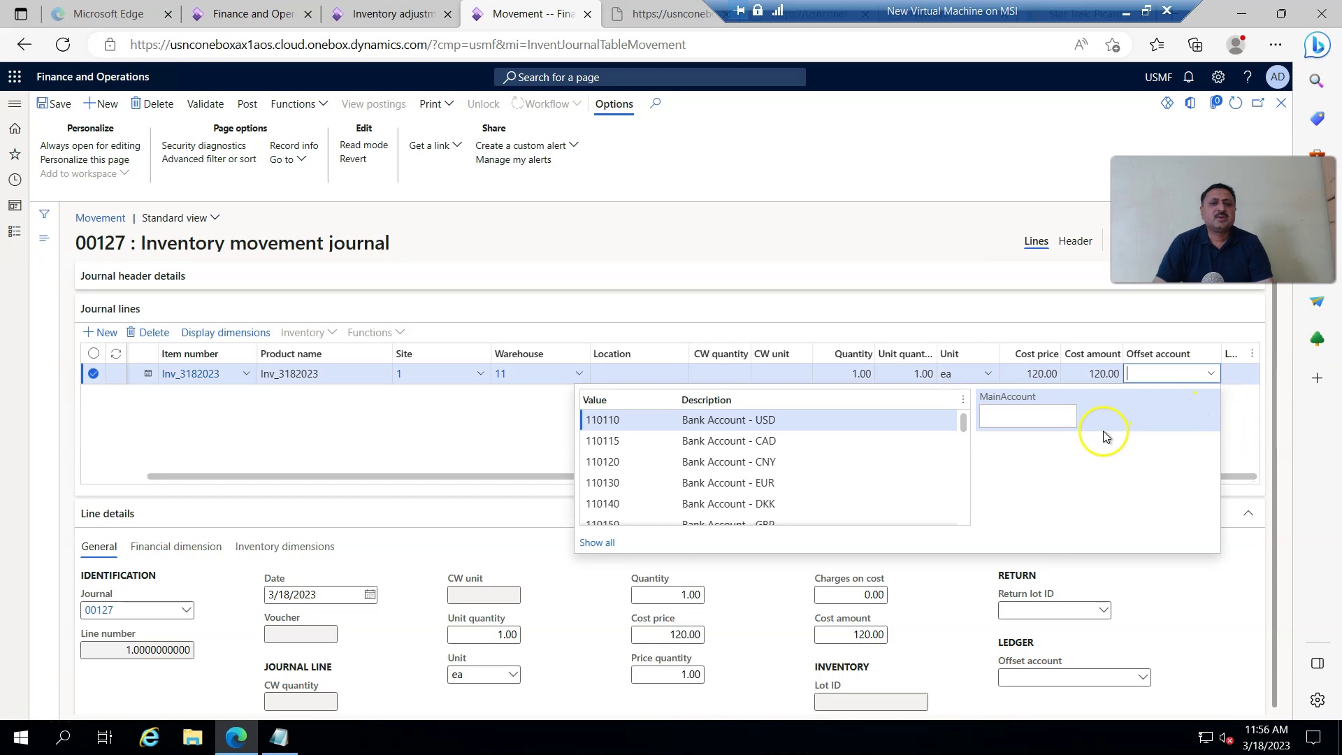
{"action": "left_click", "coordinate": [279, 738]}
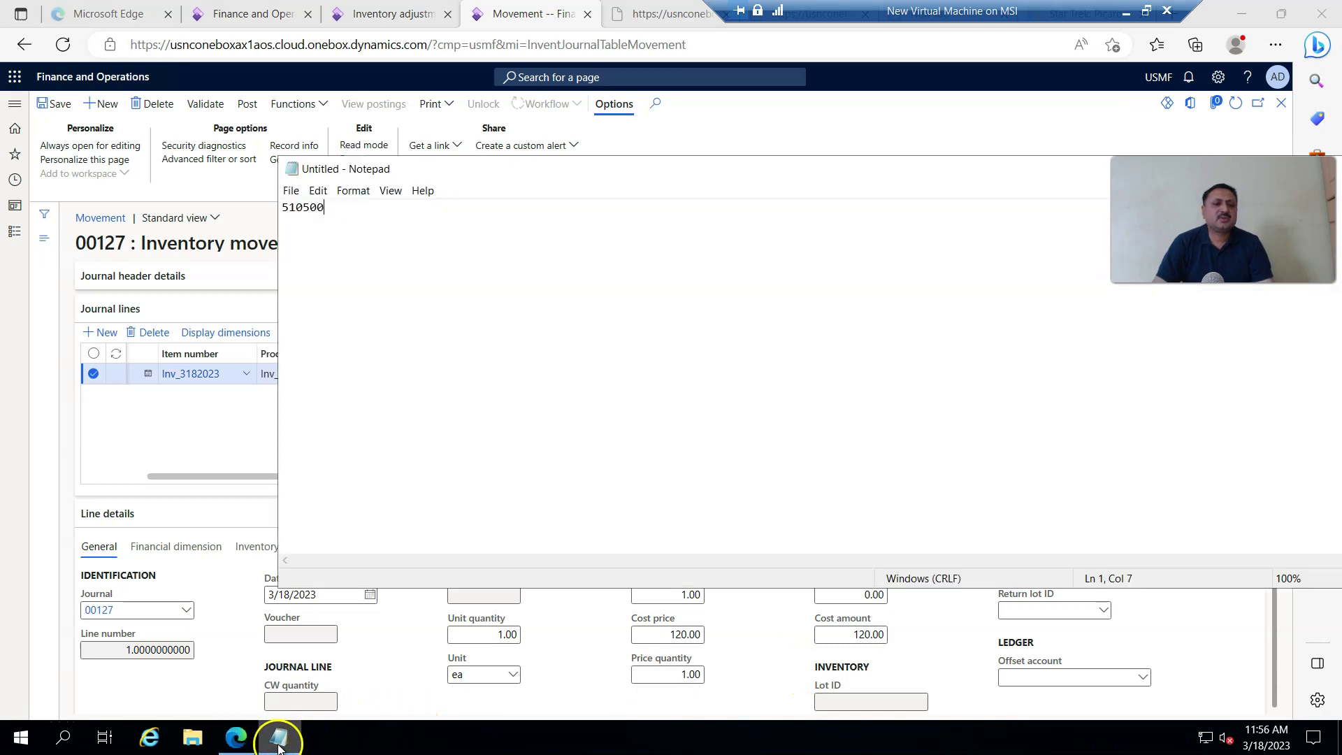
{"action": "left_click_drag", "start_coordinate": [326, 208], "coordinate": [261, 211]}
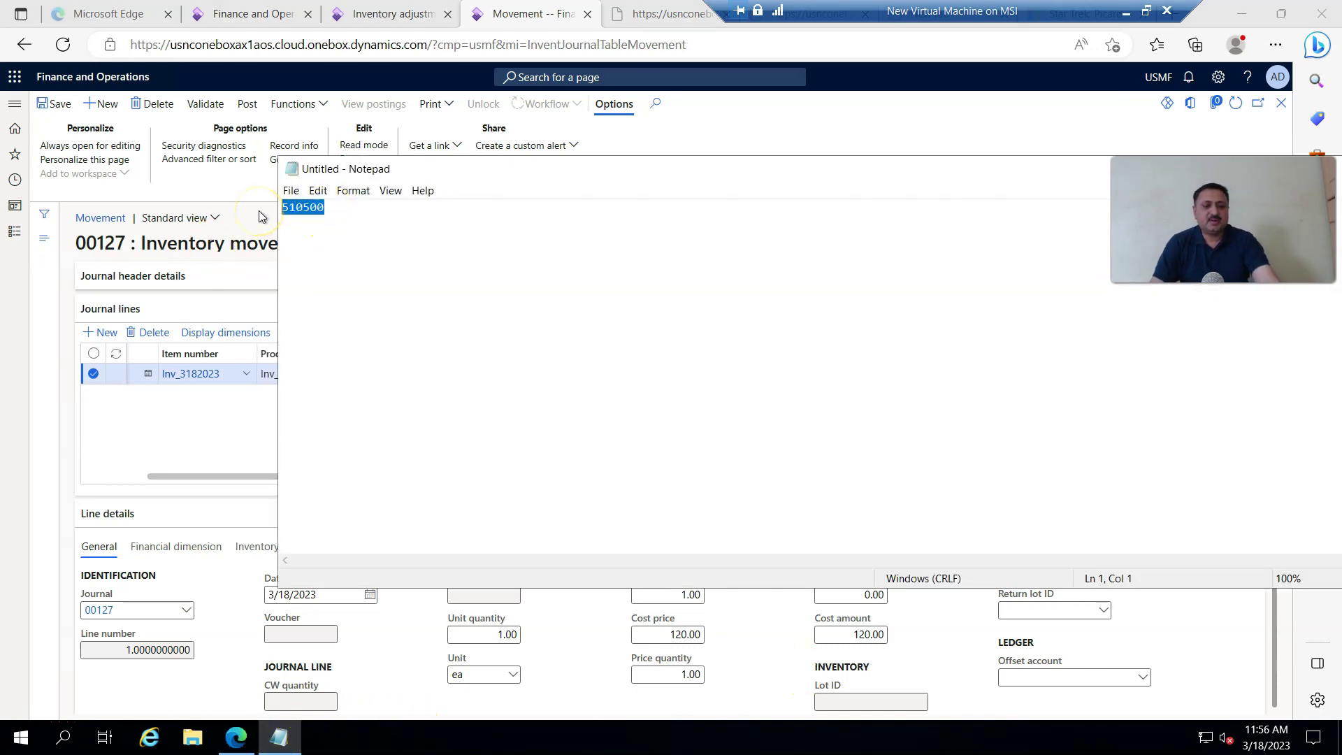
{"action": "left_click", "coordinate": [279, 737]}
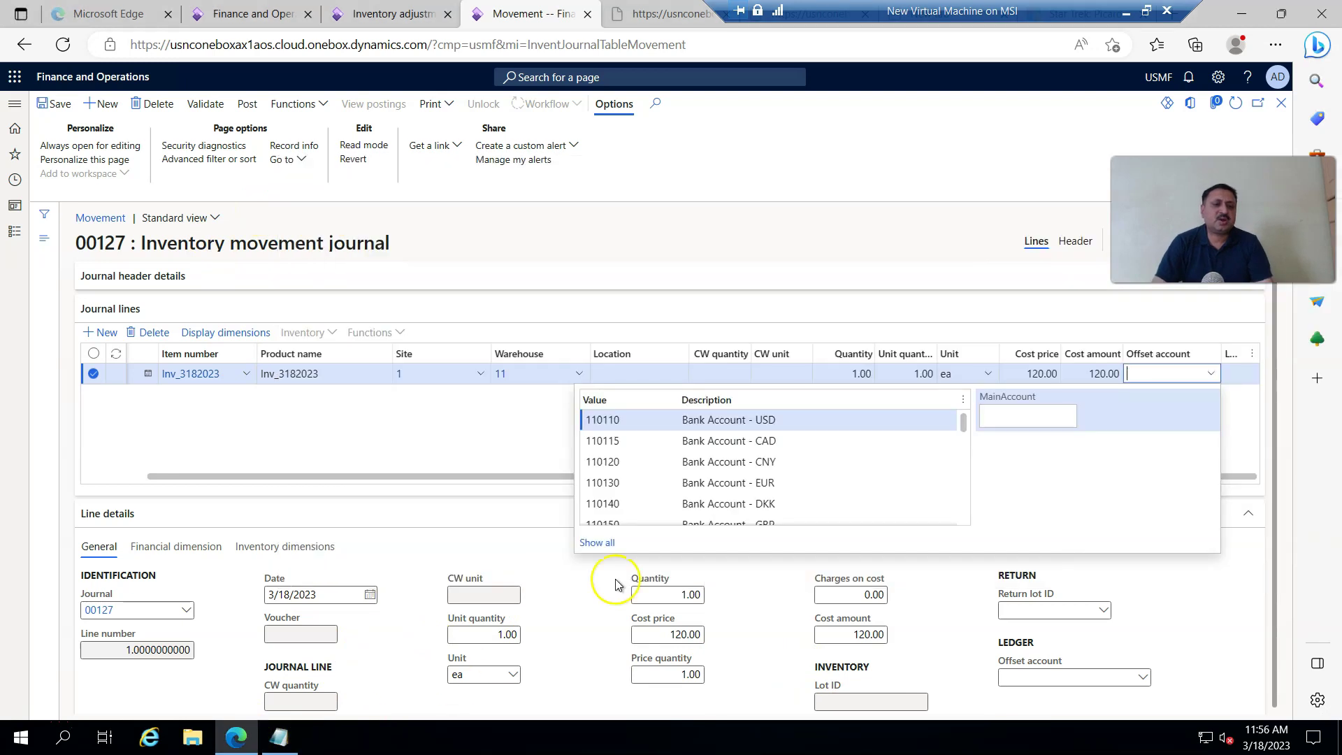
Step: Browse the main accounts in the lookup and set the journal line's offset account to 510500
{"action": "scroll", "coordinate": [667, 471], "scroll_direction": "down", "scroll_amount": 4}
{"action": "scroll", "coordinate": [676, 470], "scroll_direction": "up", "scroll_amount": 2}
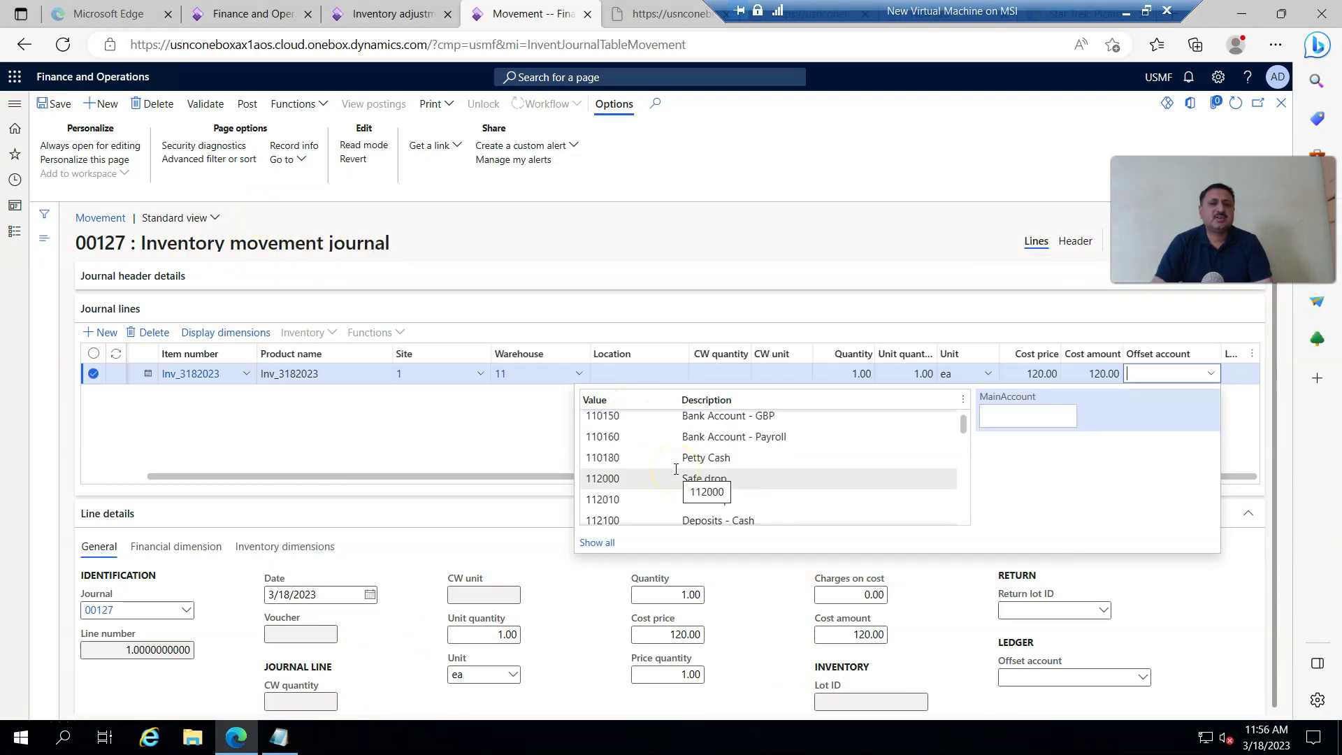
{"action": "scroll", "coordinate": [676, 470], "scroll_direction": "down", "scroll_amount": 5}
{"action": "scroll", "coordinate": [668, 446], "scroll_direction": "down", "scroll_amount": 3}
{"action": "scroll", "coordinate": [668, 446], "scroll_direction": "down", "scroll_amount": 2}
{"action": "scroll", "coordinate": [669, 446], "scroll_direction": "down", "scroll_amount": 5}
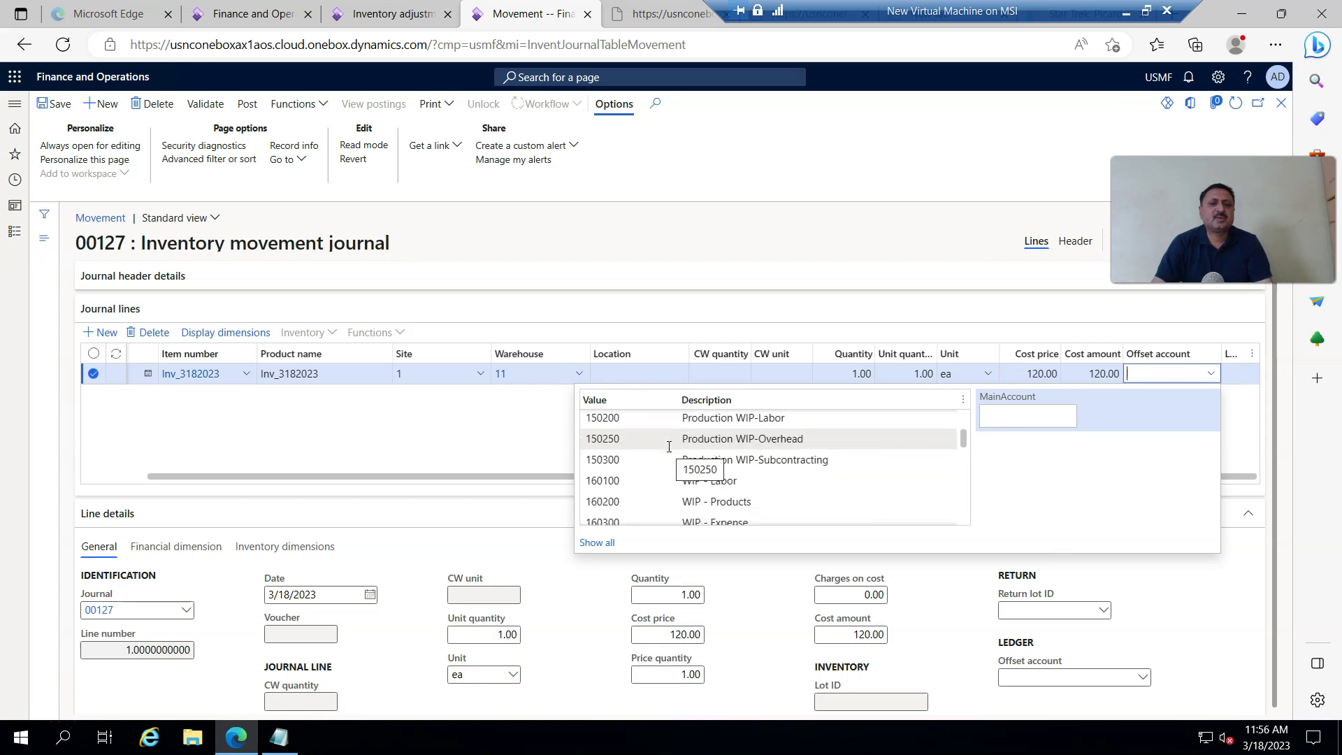
{"action": "scroll", "coordinate": [669, 445], "scroll_direction": "down", "scroll_amount": 3}
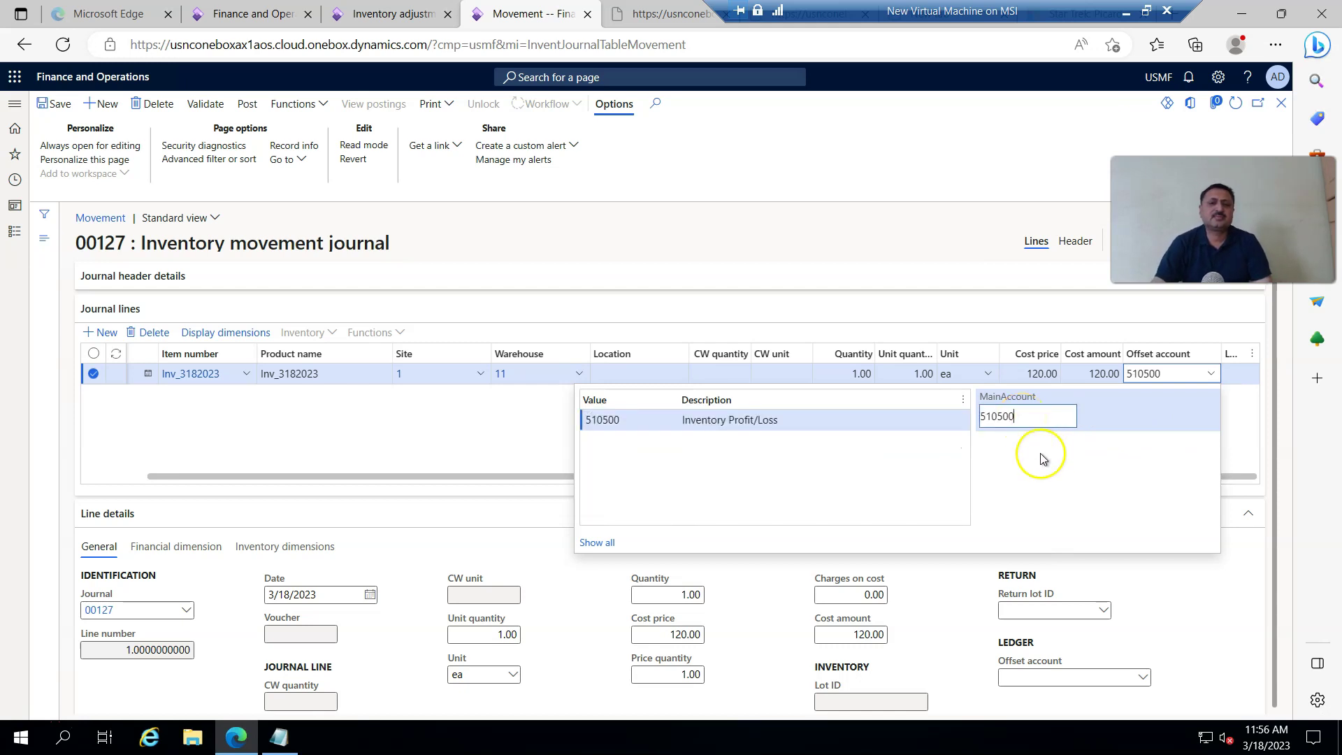
Step: Confirm main account 510500 as the line's offset account, and validate and post movement journal 00127
{"action": "left_click", "coordinate": [628, 420]}
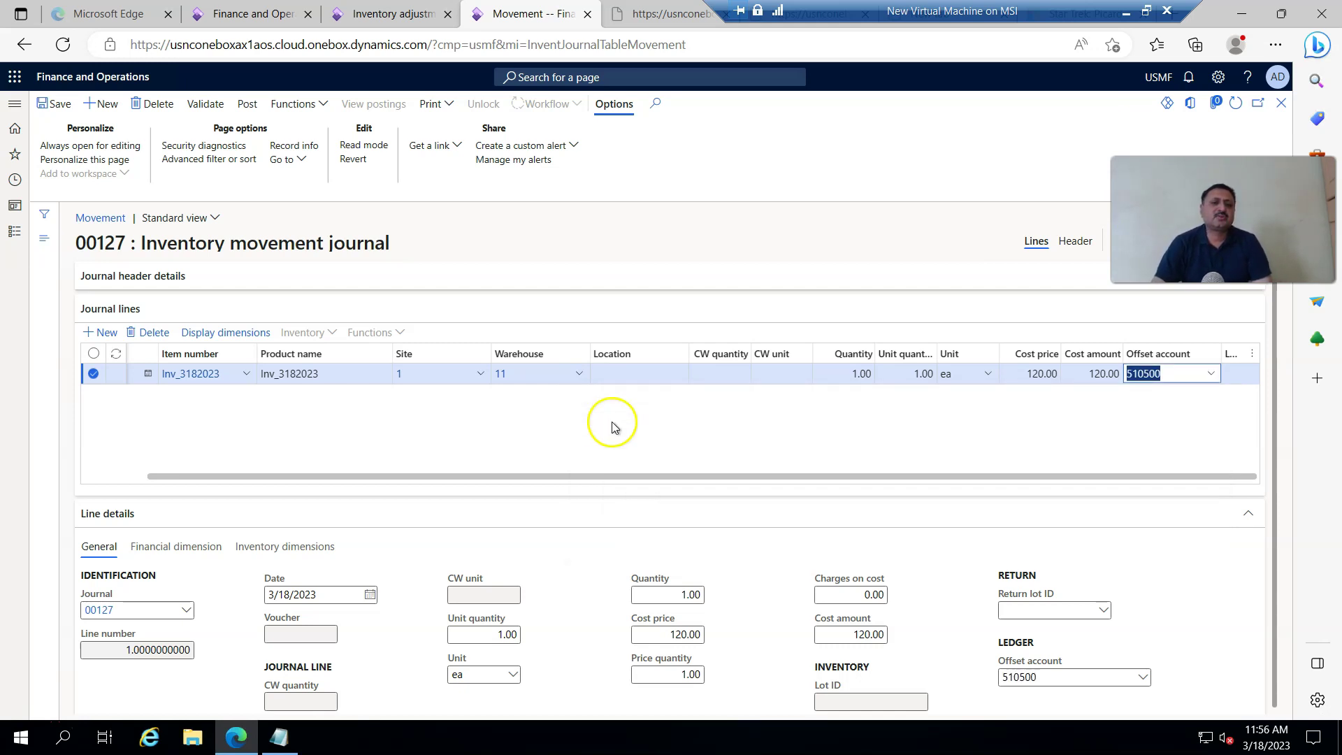
{"action": "left_click", "coordinate": [202, 104]}
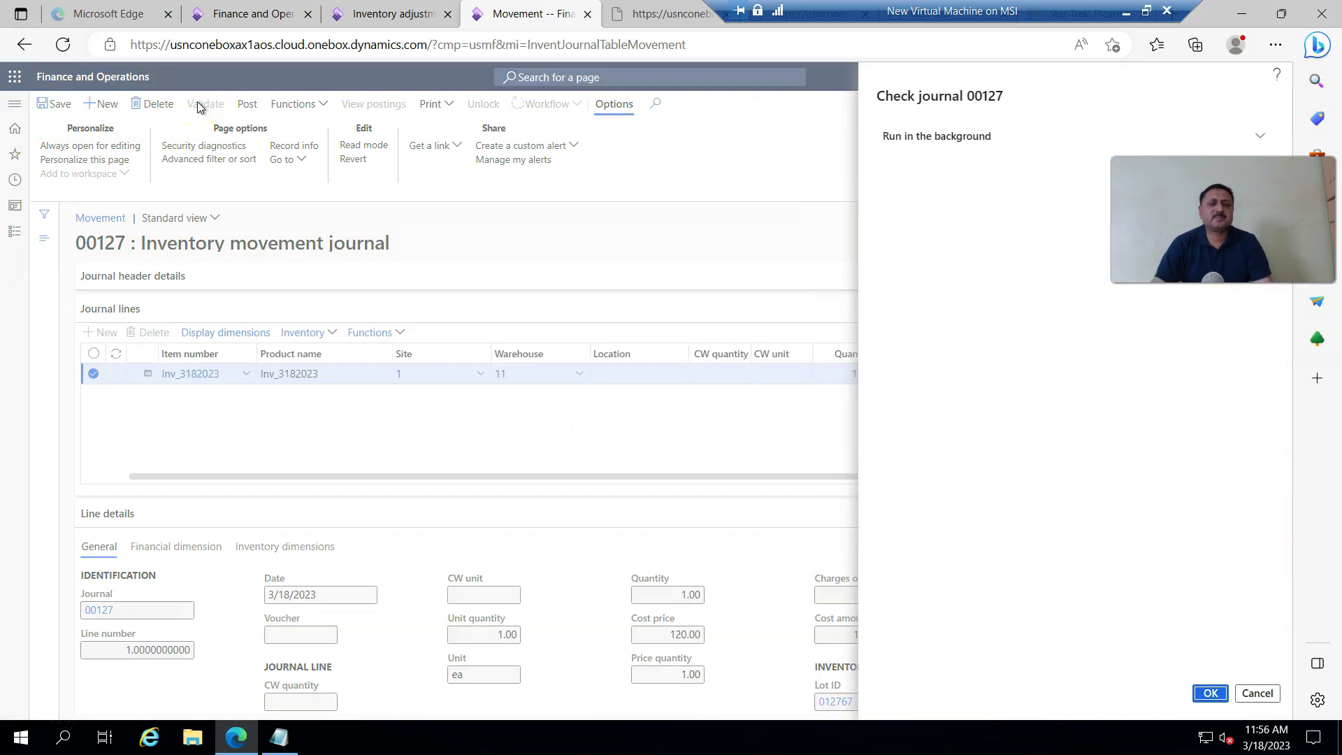
{"action": "left_click", "coordinate": [1206, 692]}
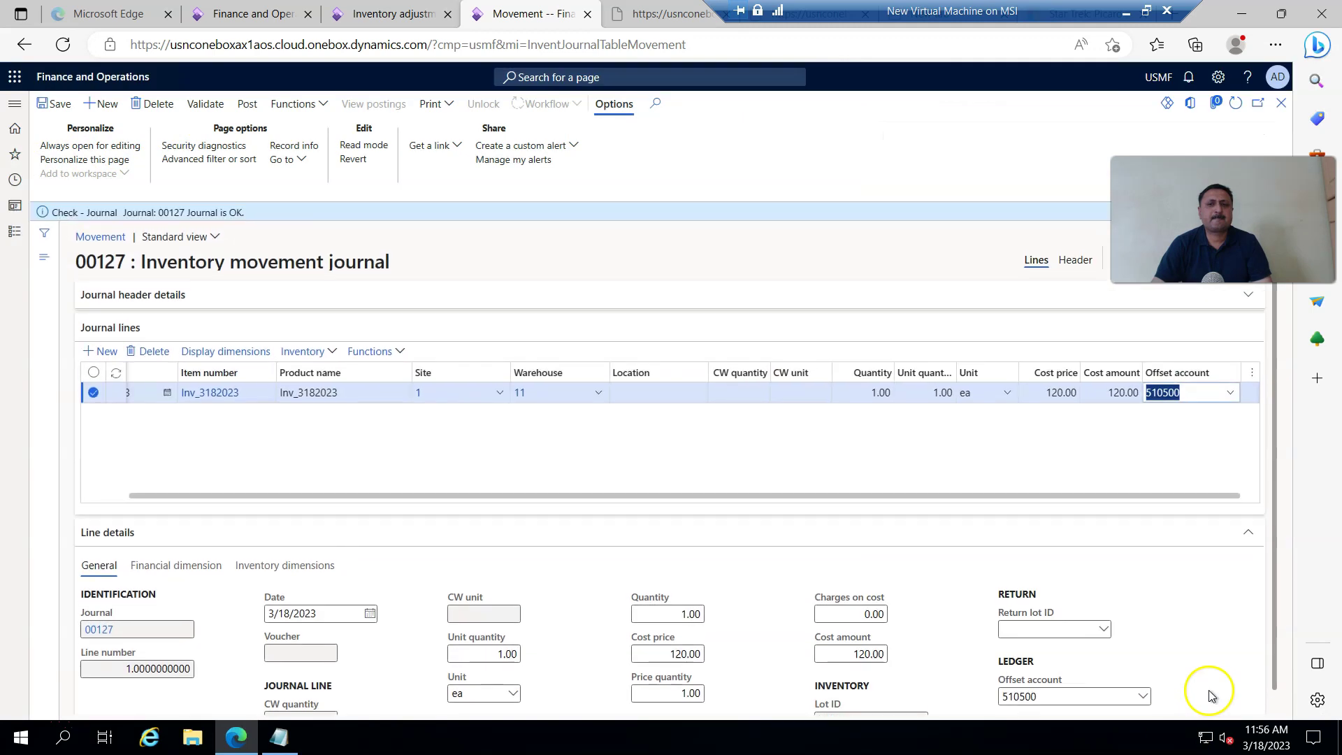
{"action": "left_click", "coordinate": [247, 104]}
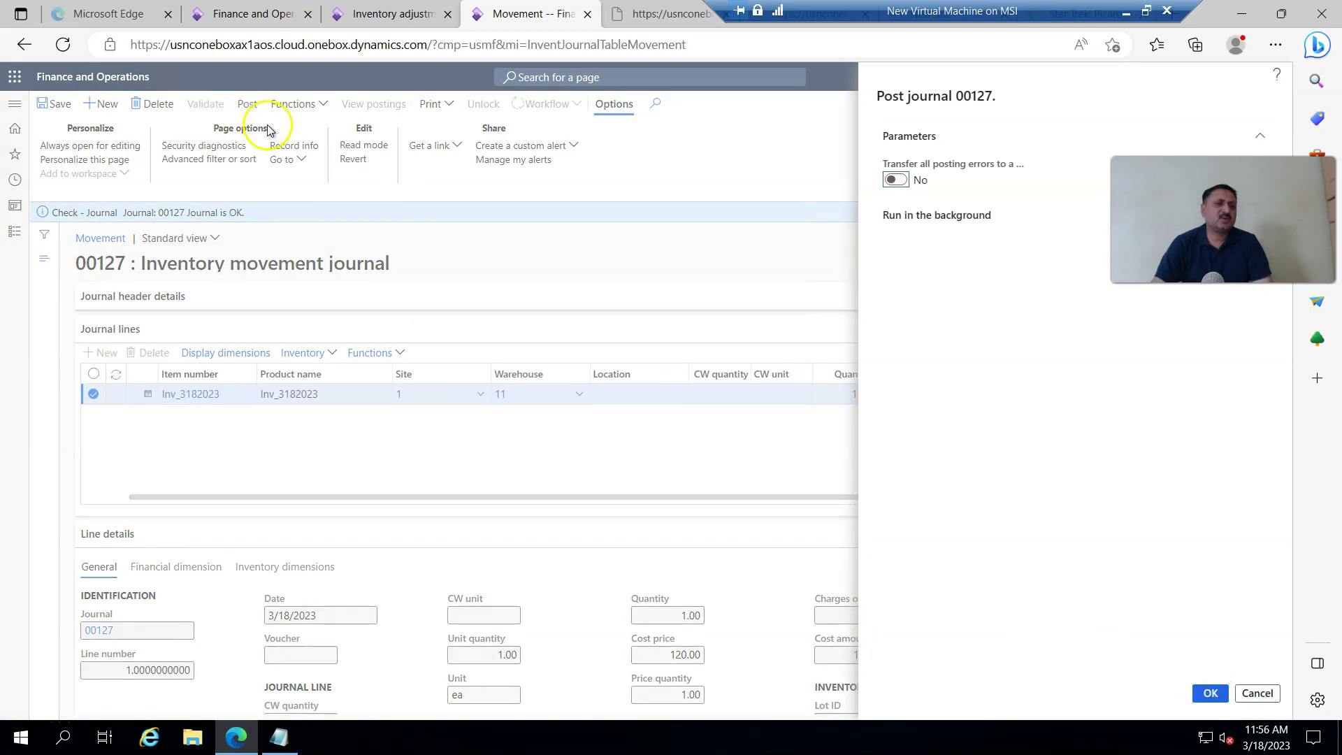
{"action": "left_click", "coordinate": [1210, 693]}
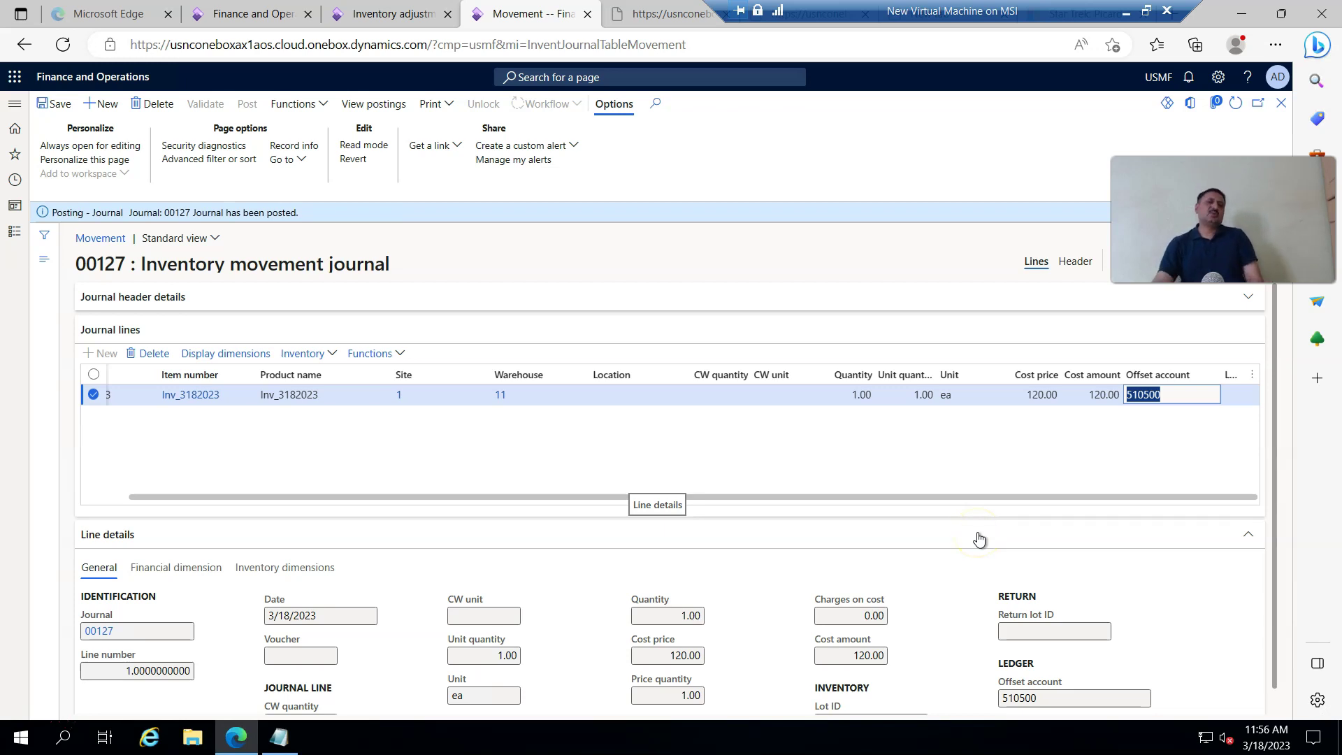
Step: Return to inventory adjustment journal 00126 and review the product details of item Inv_3182023 from its line
{"action": "left_click", "coordinate": [389, 15]}
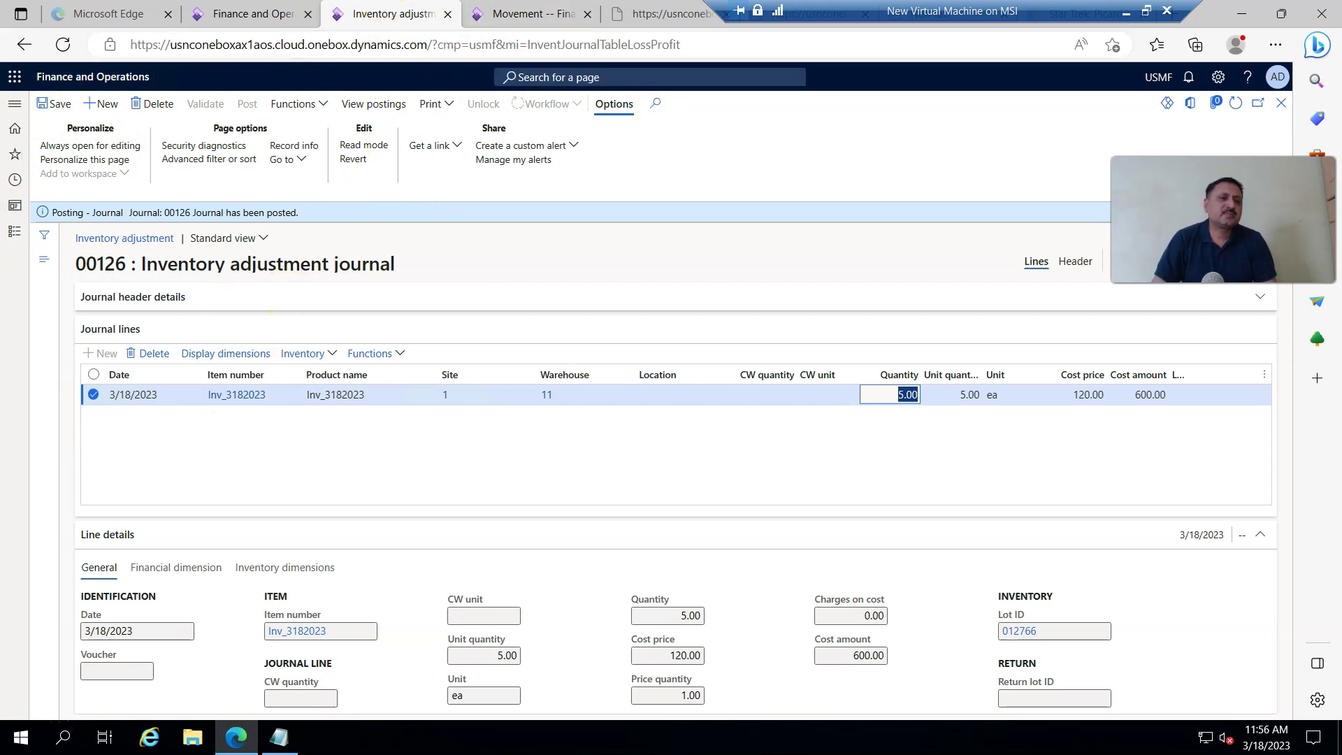
{"action": "left_click", "coordinate": [223, 399]}
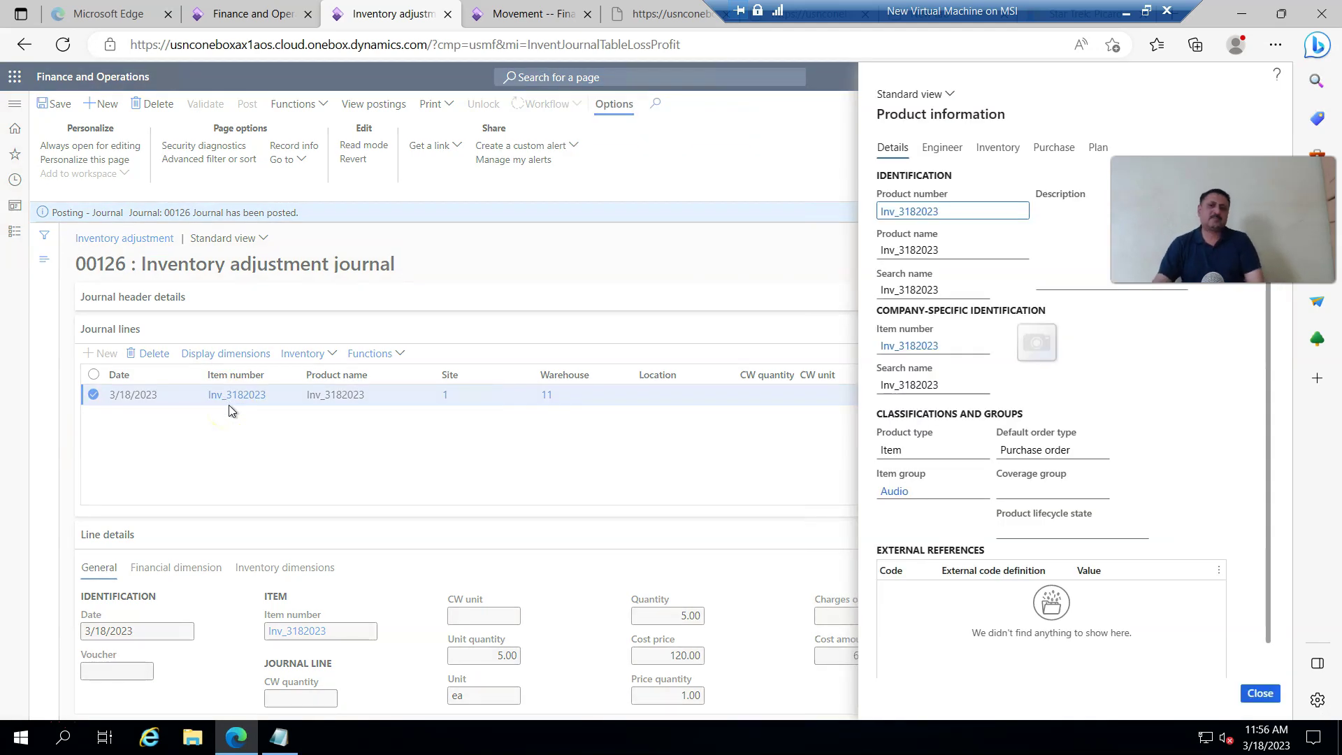
{"action": "scroll", "coordinate": [1141, 435], "scroll_direction": "down", "scroll_amount": 1}
{"action": "scroll", "coordinate": [1142, 434], "scroll_direction": "up", "scroll_amount": 1}
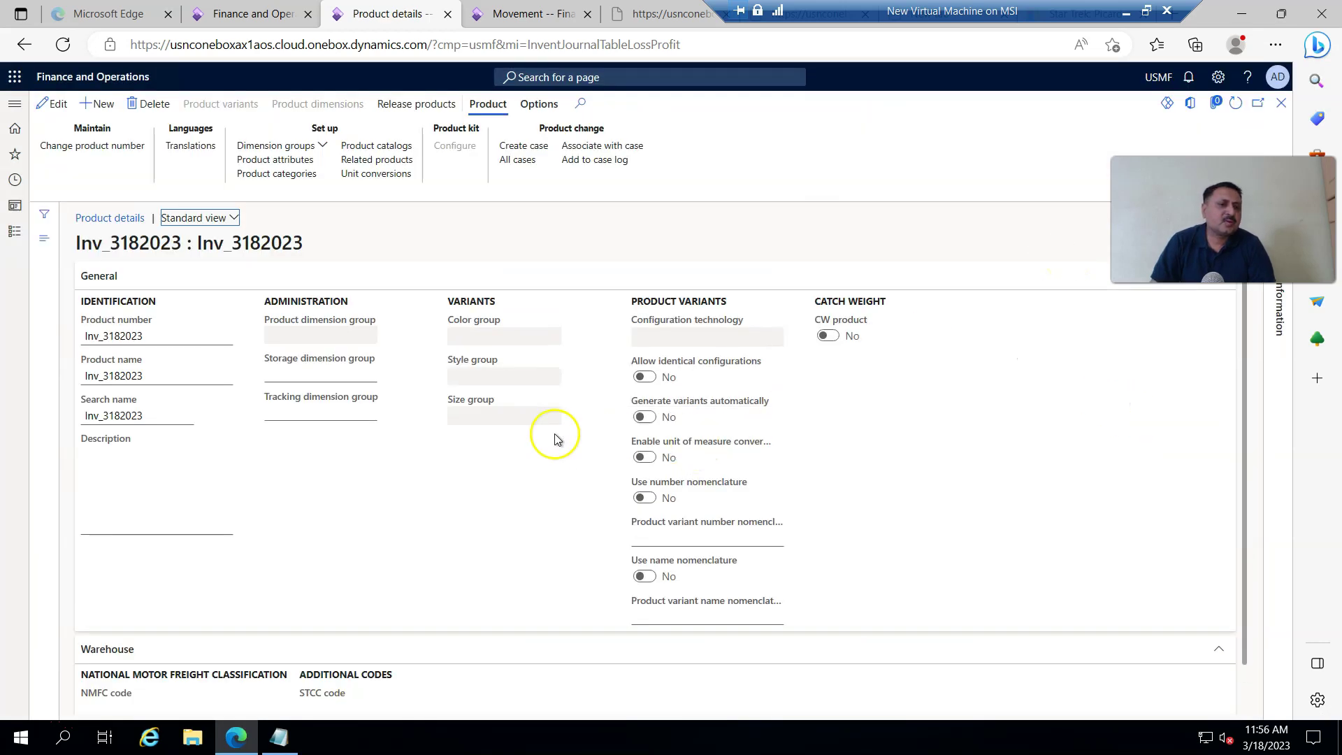
{"action": "scroll", "coordinate": [552, 447], "scroll_direction": "down", "scroll_amount": 1}
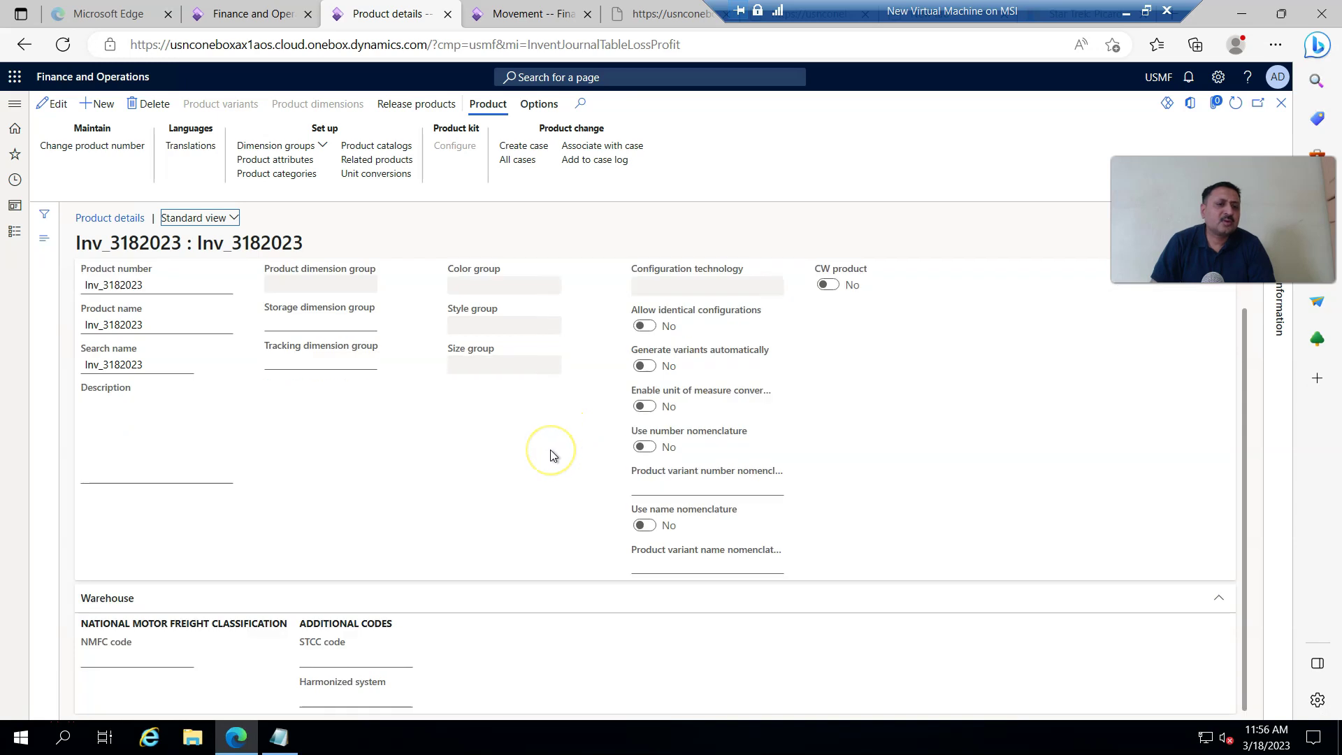
{"action": "scroll", "coordinate": [552, 454], "scroll_direction": "up", "scroll_amount": 1}
Step: Open the Released products list in Product information management
{"action": "left_click", "coordinate": [14, 230]}
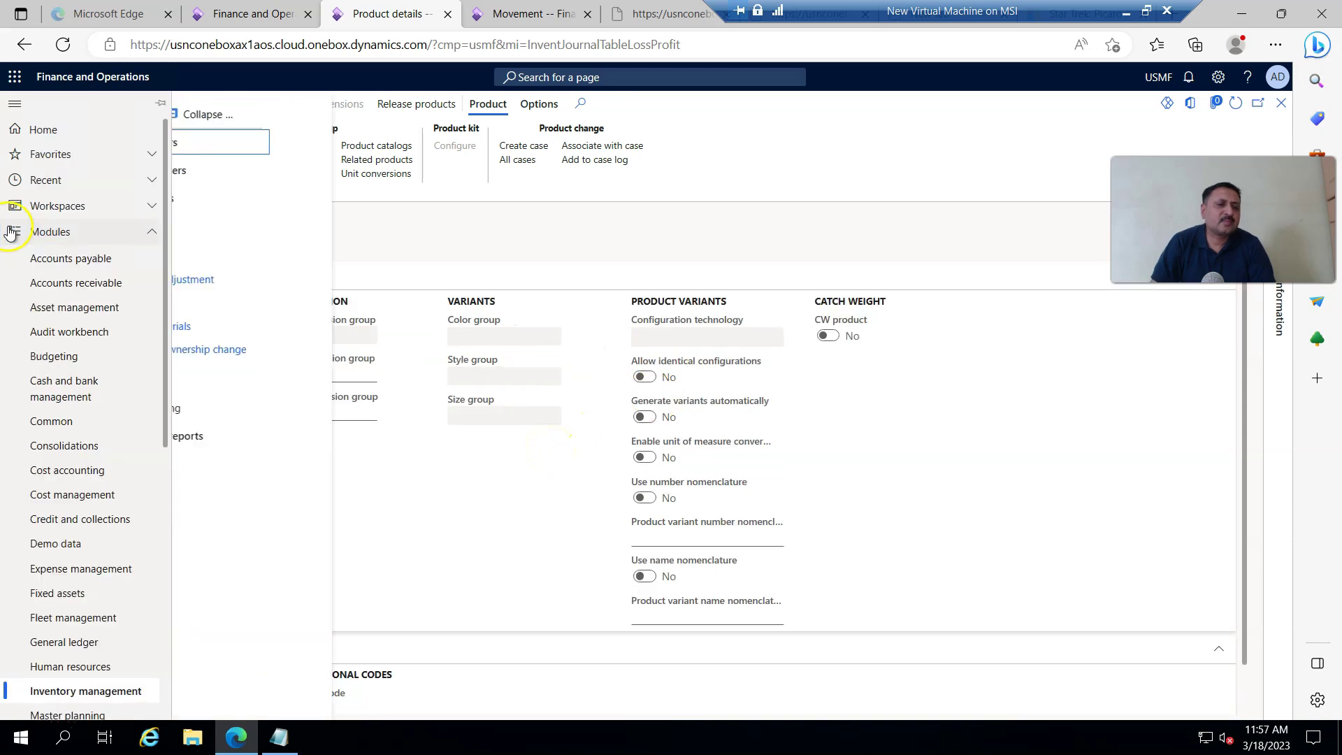
{"action": "scroll", "coordinate": [63, 503], "scroll_direction": "down", "scroll_amount": 3}
{"action": "left_click", "coordinate": [75, 567]}
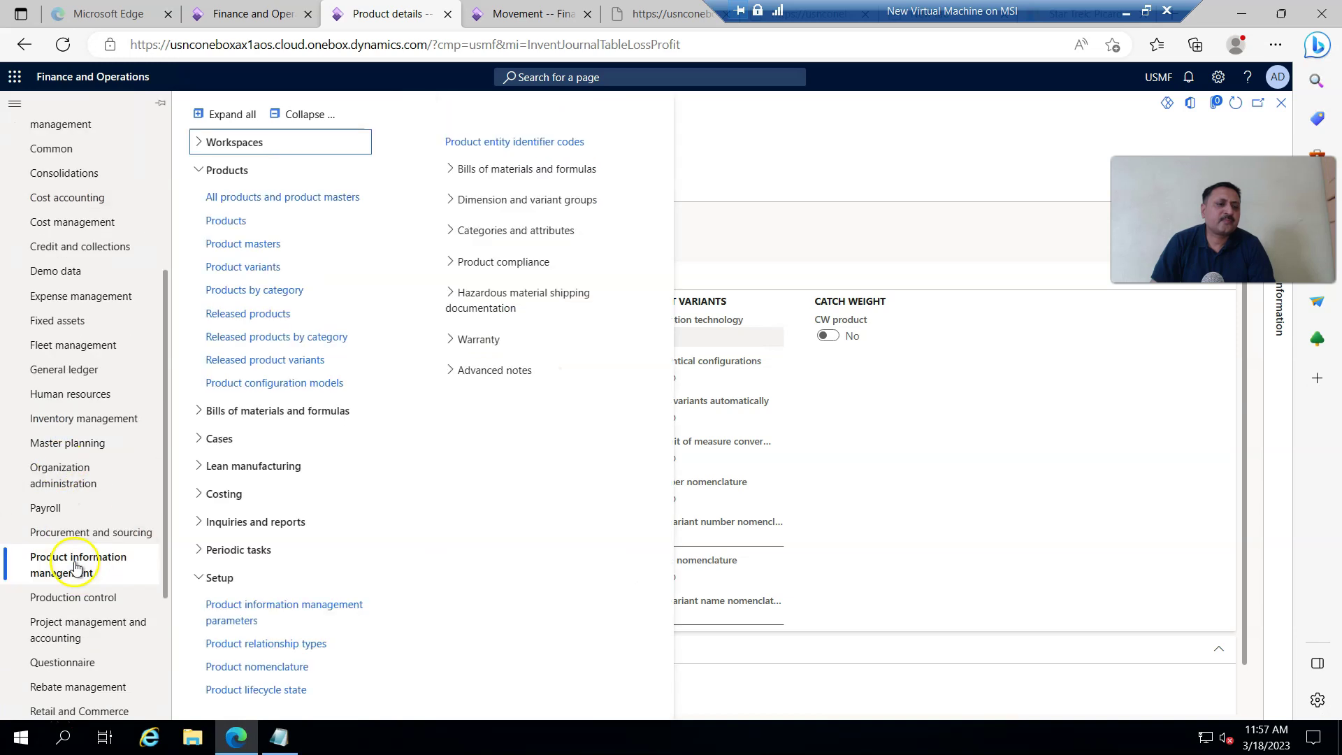
{"action": "left_click", "coordinate": [264, 313]}
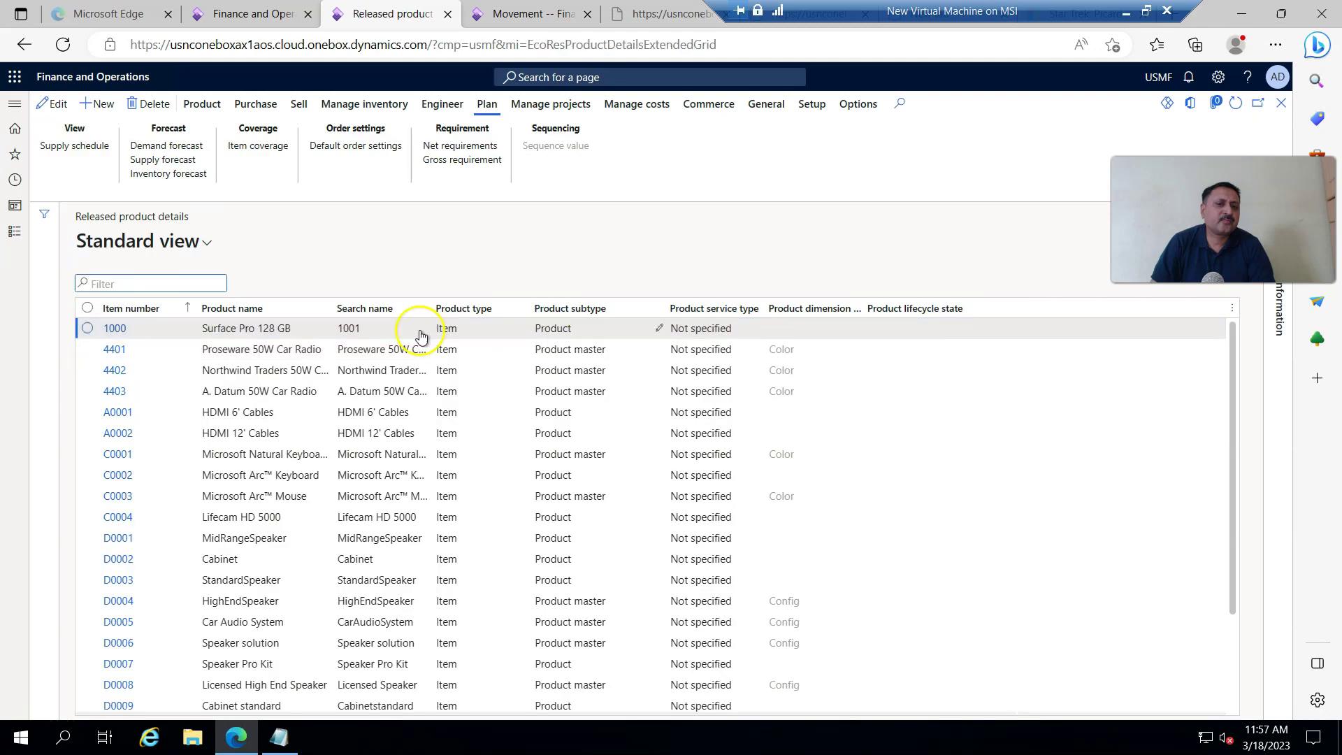
Step: Filter the released products to item numbers containing Inv and open the details of Inv_3182023
{"action": "left_click", "coordinate": [144, 308]}
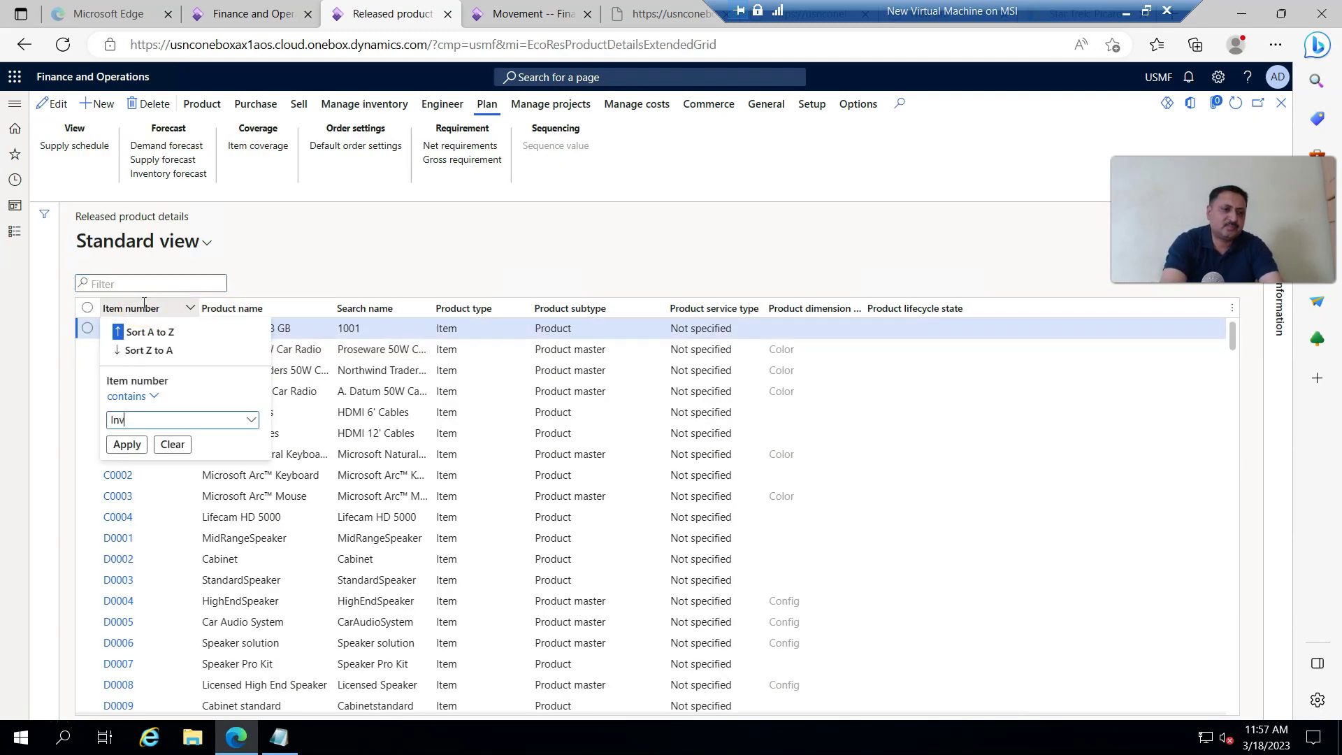
{"action": "left_click", "coordinate": [123, 444]}
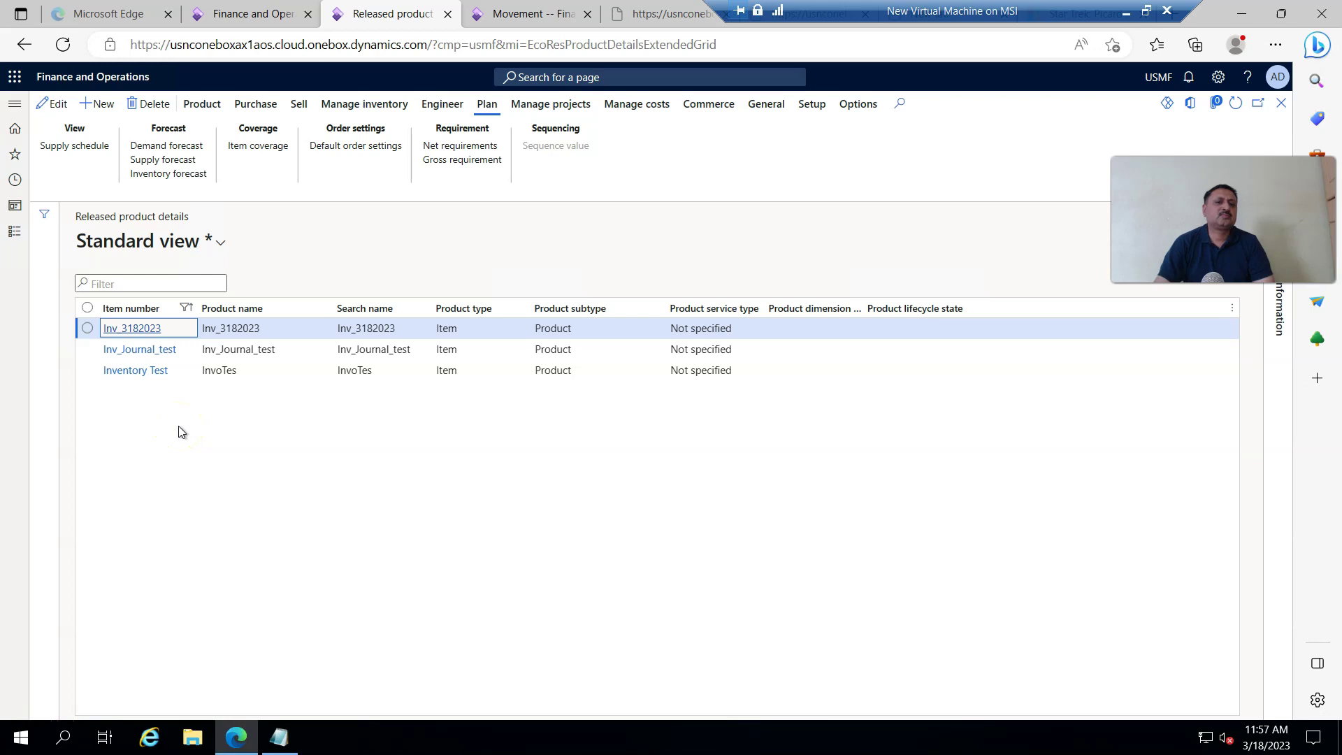
{"action": "left_click", "coordinate": [122, 326]}
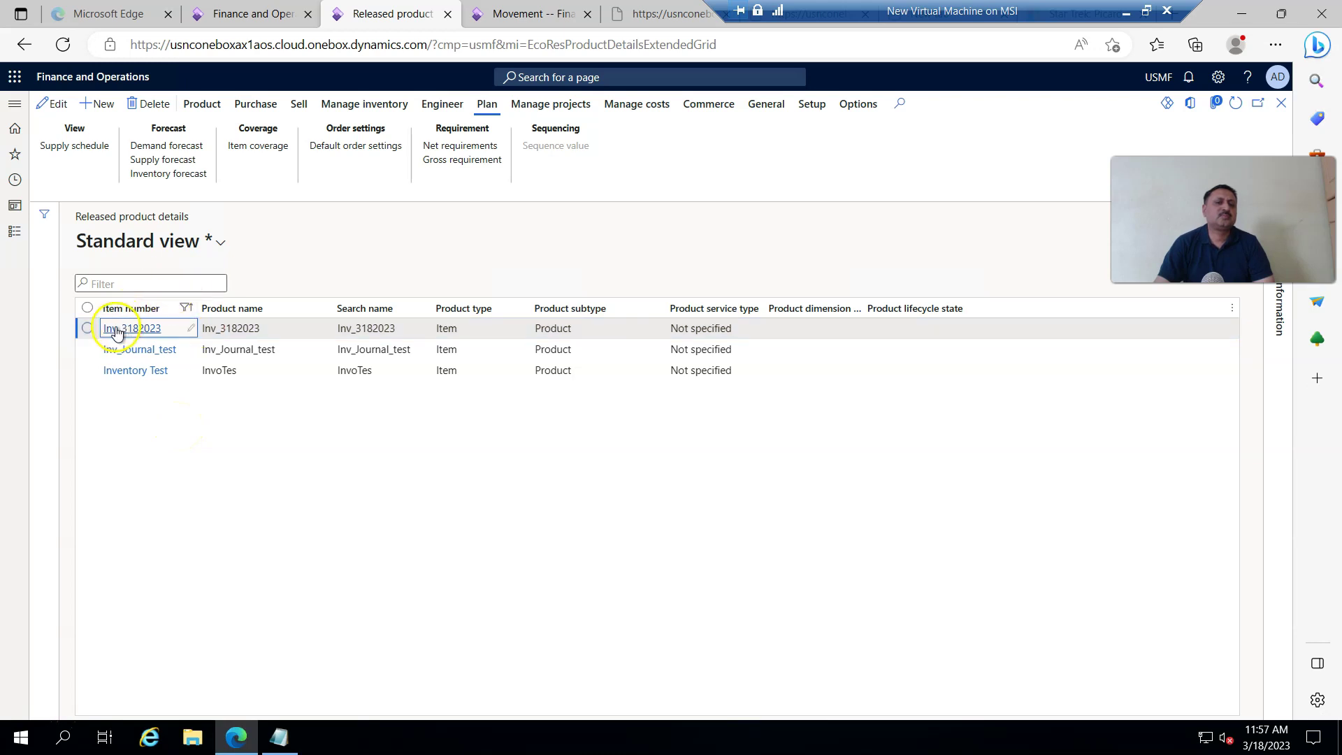
{"action": "left_click_drag", "start_coordinate": [114, 332], "coordinate": [119, 332]}
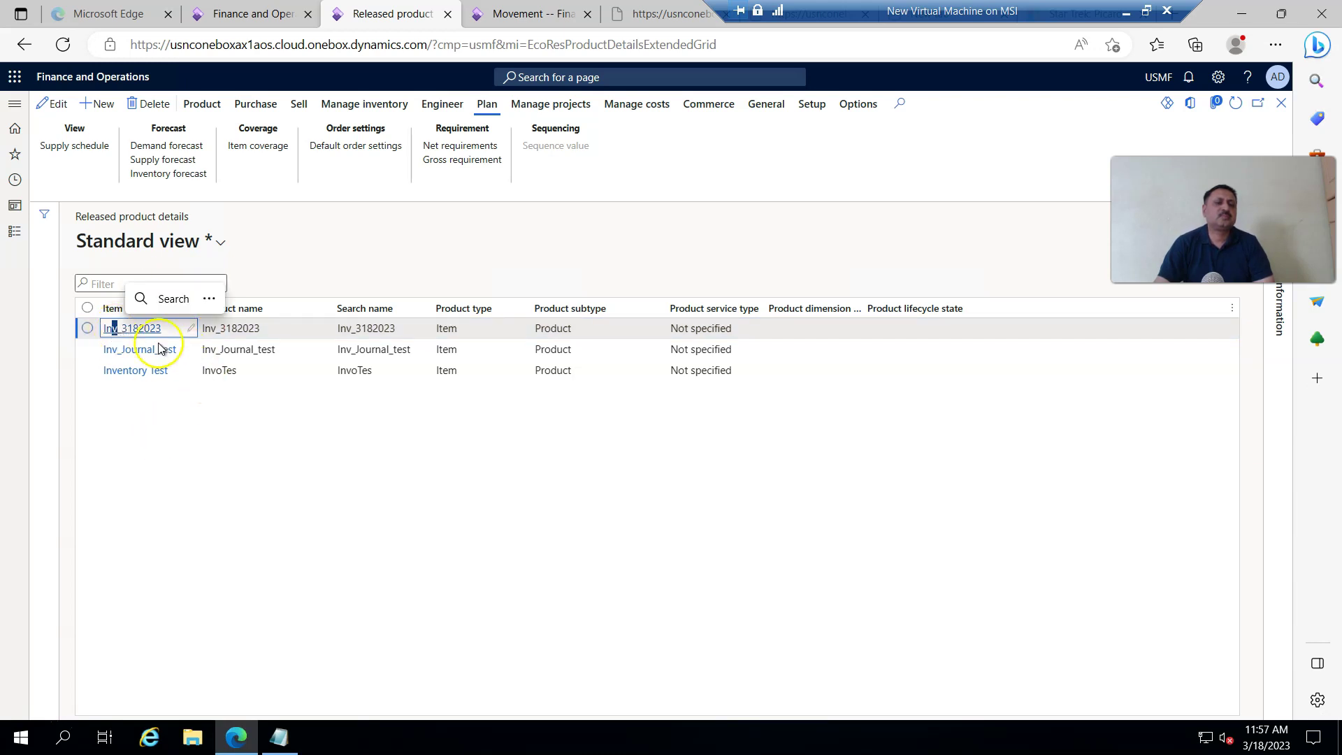
{"action": "left_click", "coordinate": [164, 392]}
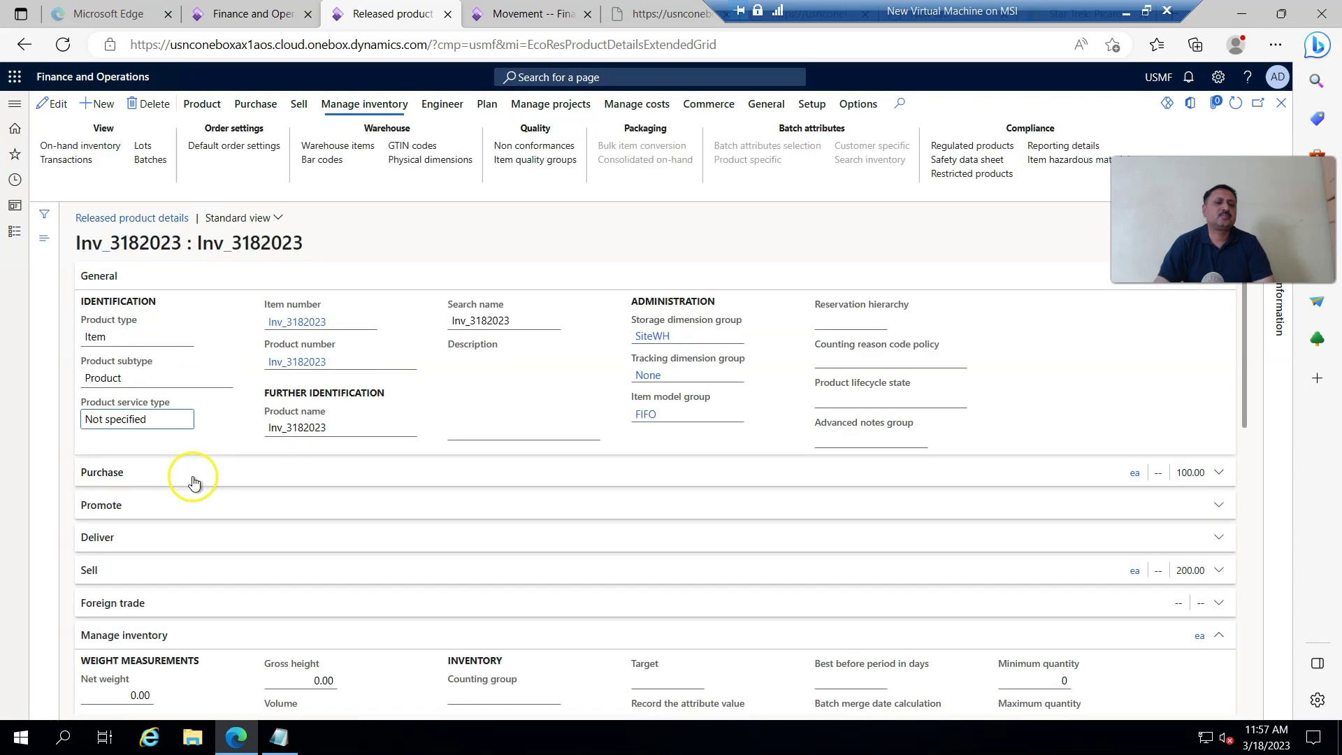
Step: Check the on-hand inventory of Inv_3182023 and its on-hand details, and return to the released product
{"action": "left_click", "coordinate": [68, 153]}
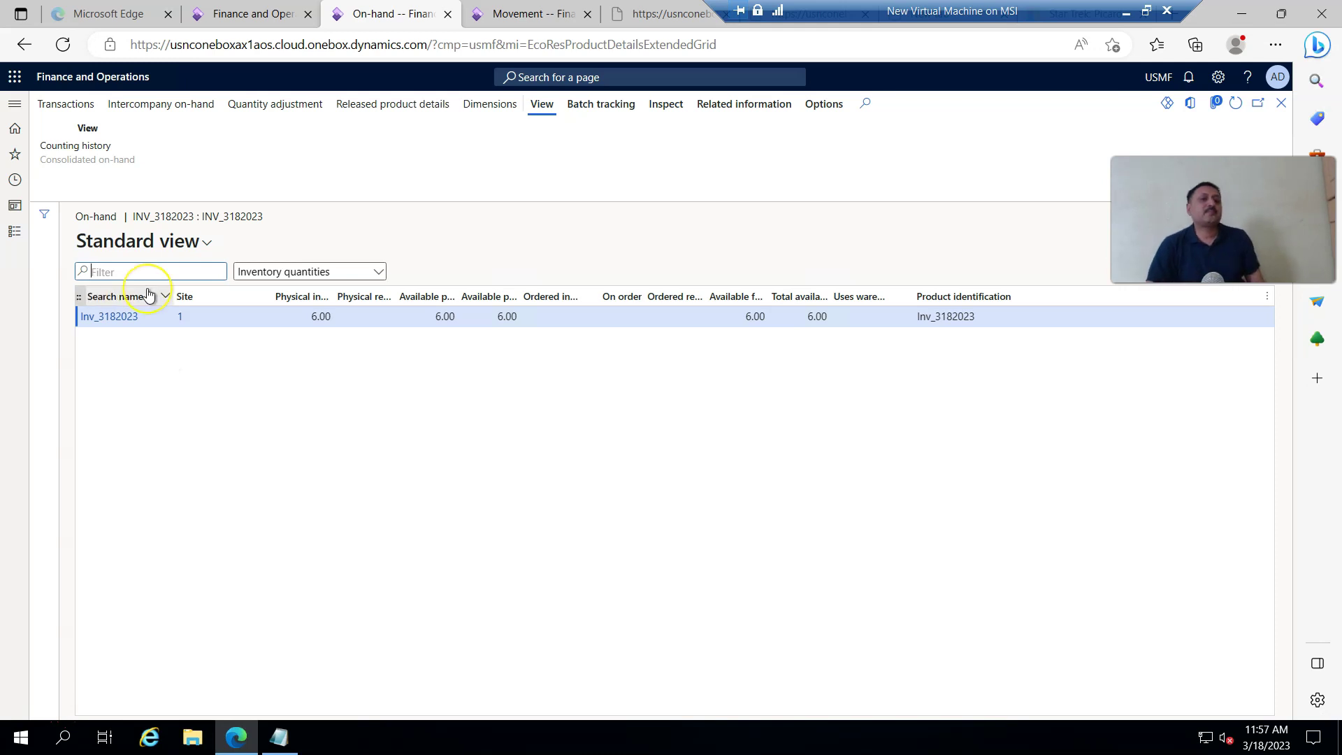
{"action": "left_click", "coordinate": [15, 238]}
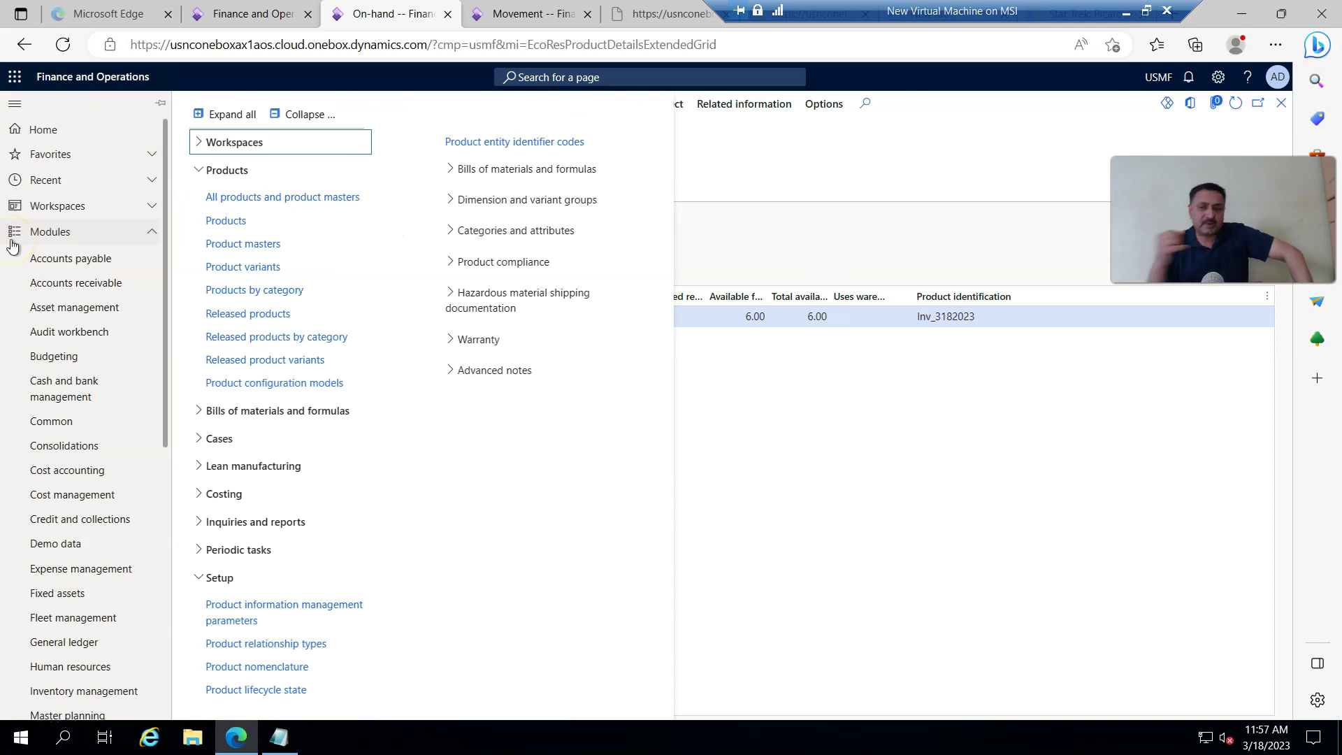
{"action": "left_click", "coordinate": [1130, 516]}
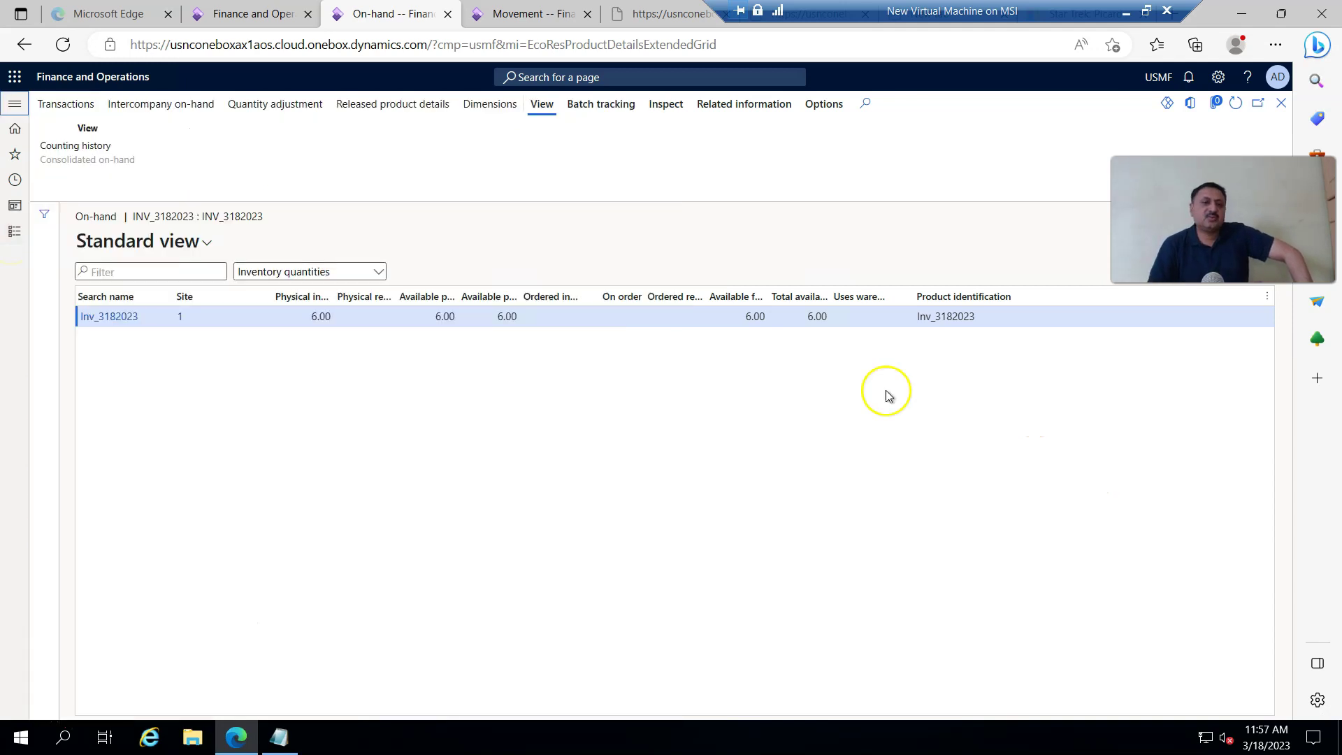
{"action": "left_click", "coordinate": [104, 320]}
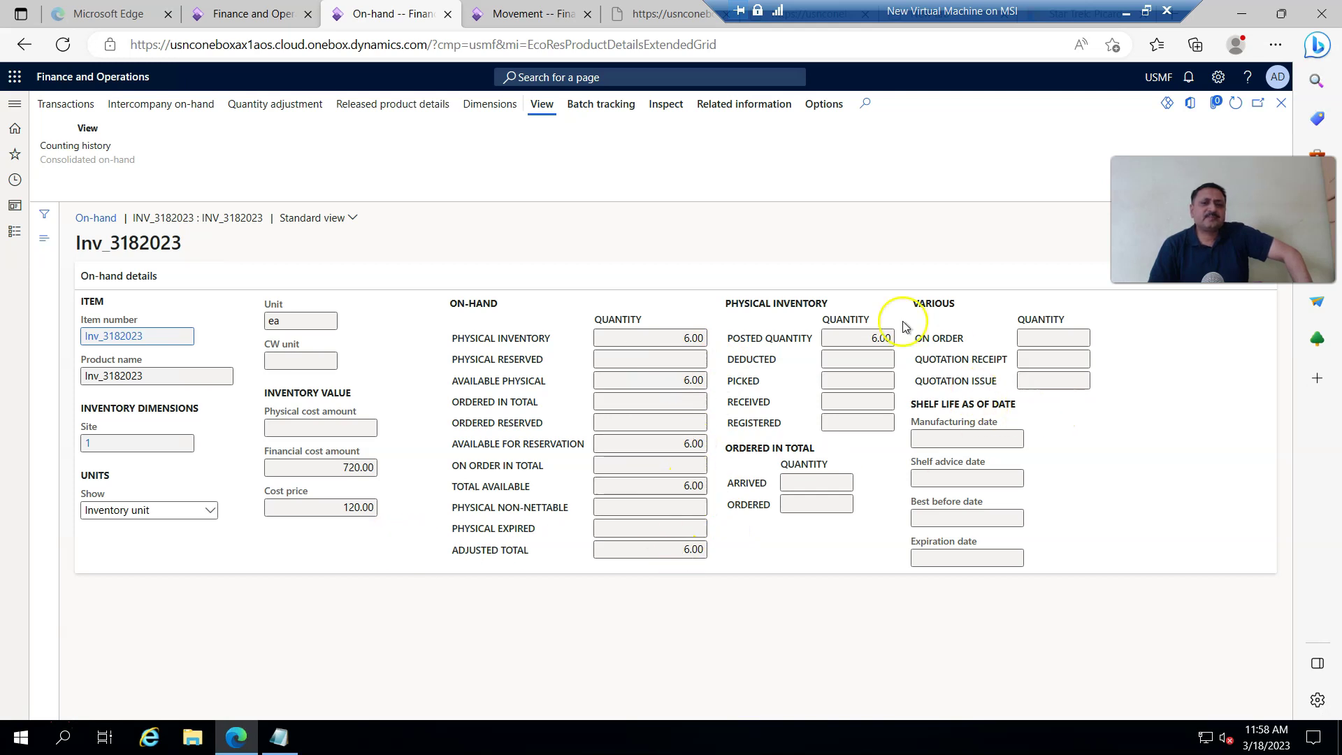
{"action": "left_click", "coordinate": [1281, 102]}
{"action": "left_click", "coordinate": [1281, 103]}
Step: Review the product's inventory transactions for journals 00126 and 00127, including references, quantities, cost amounts and warehouse
{"action": "left_click", "coordinate": [66, 160]}
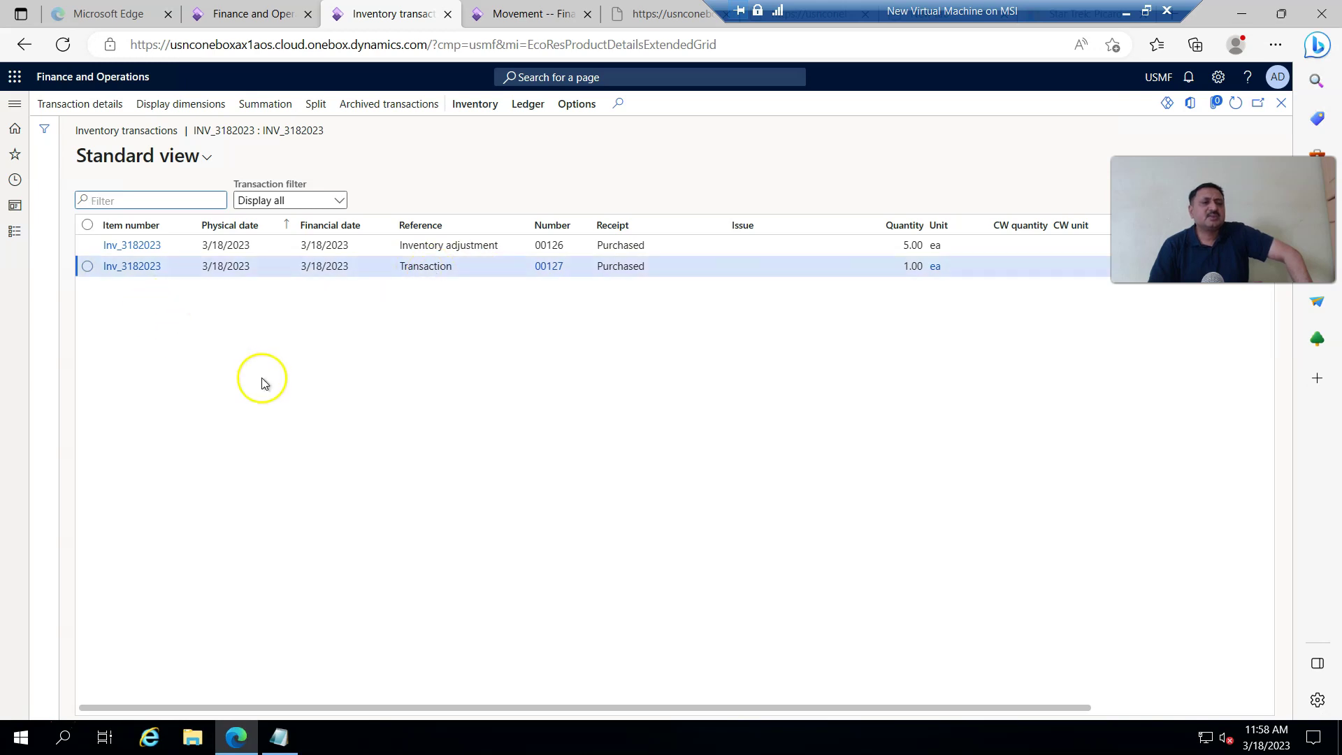
{"action": "left_click", "coordinate": [1279, 105]}
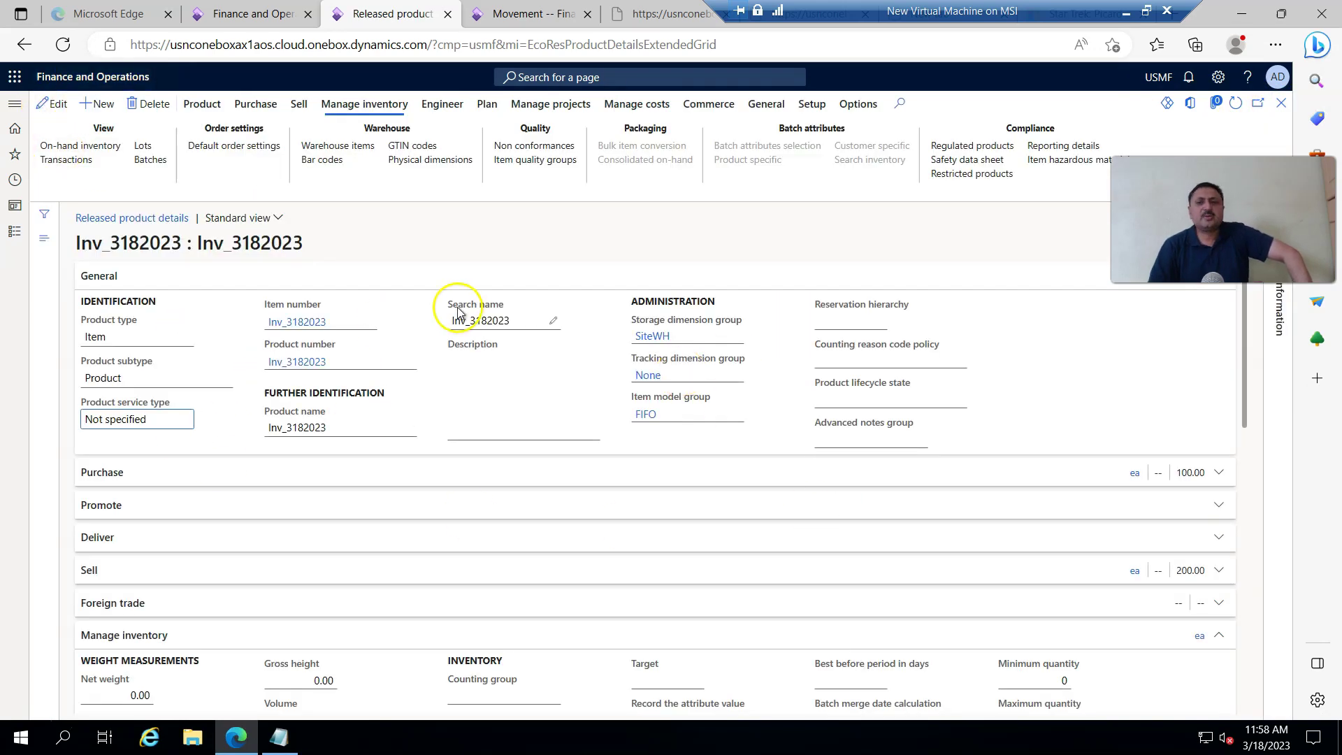
{"action": "left_click", "coordinate": [58, 161]}
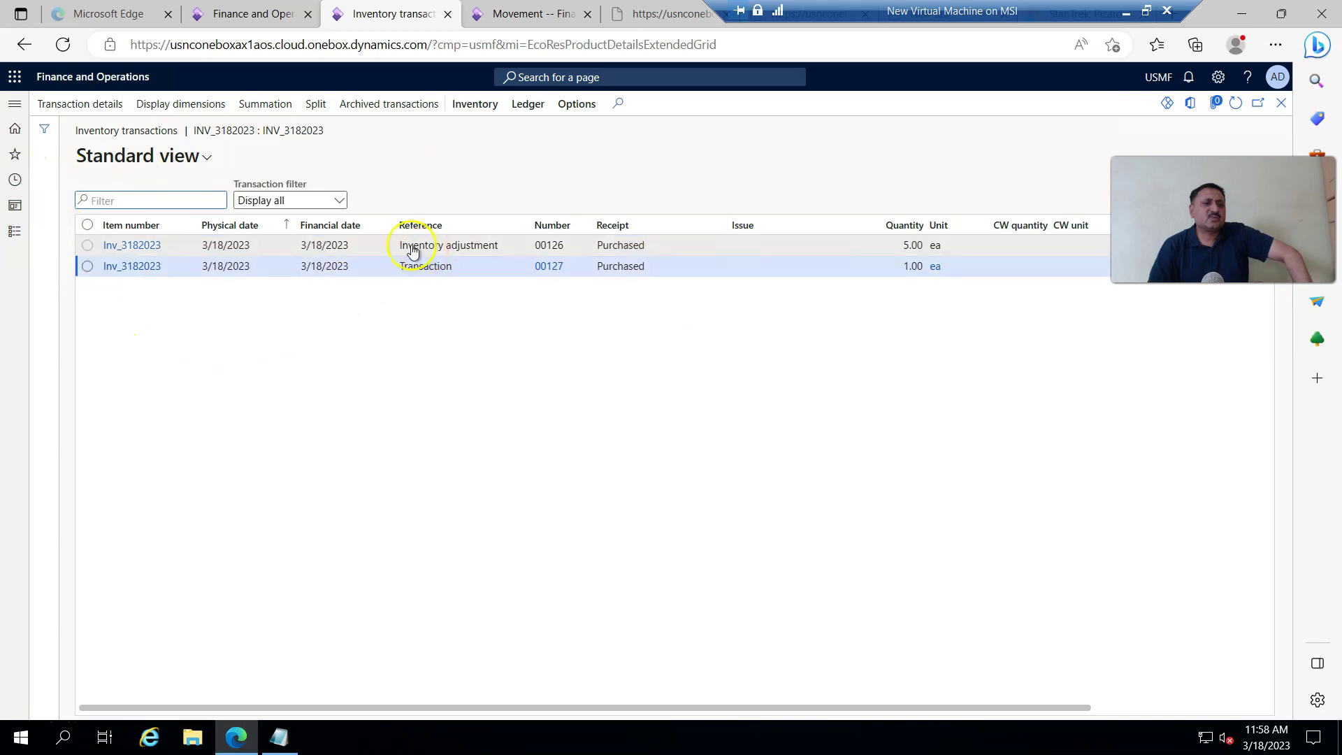
{"action": "left_click", "coordinate": [455, 260]}
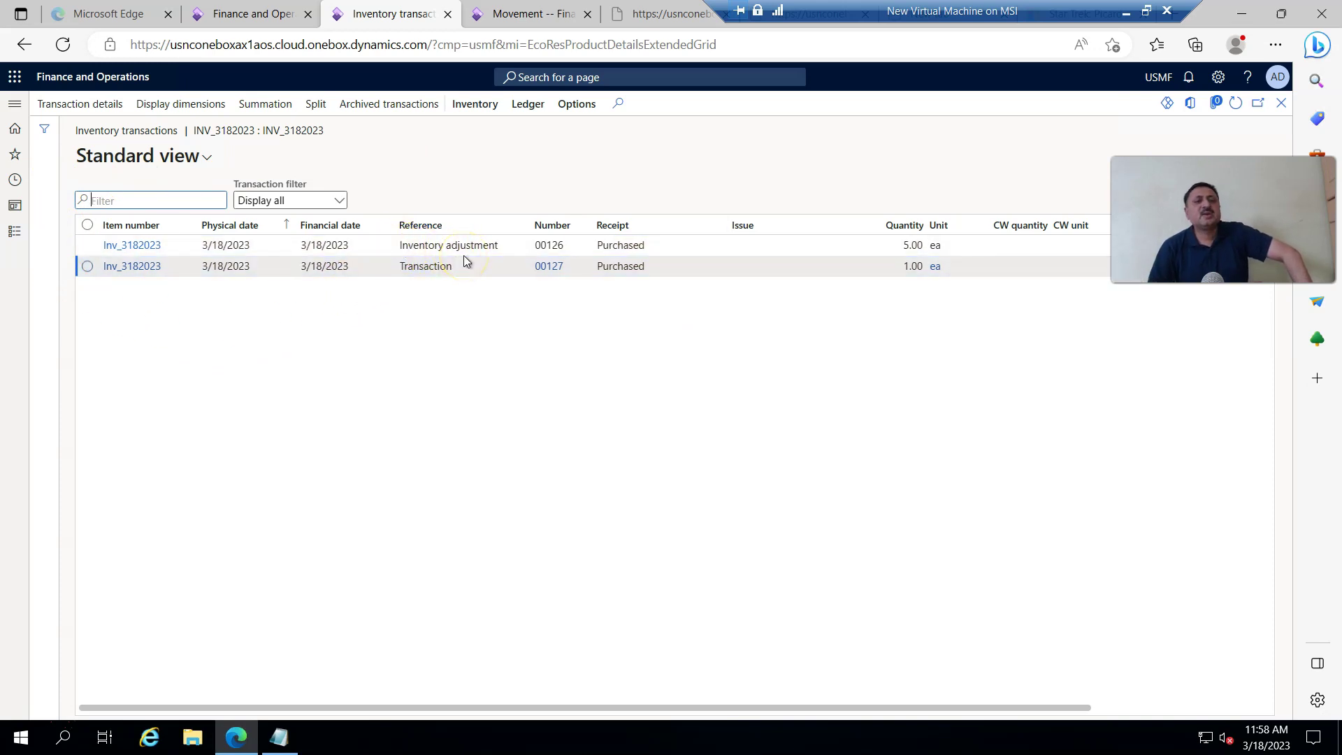
{"action": "left_click", "coordinate": [427, 274]}
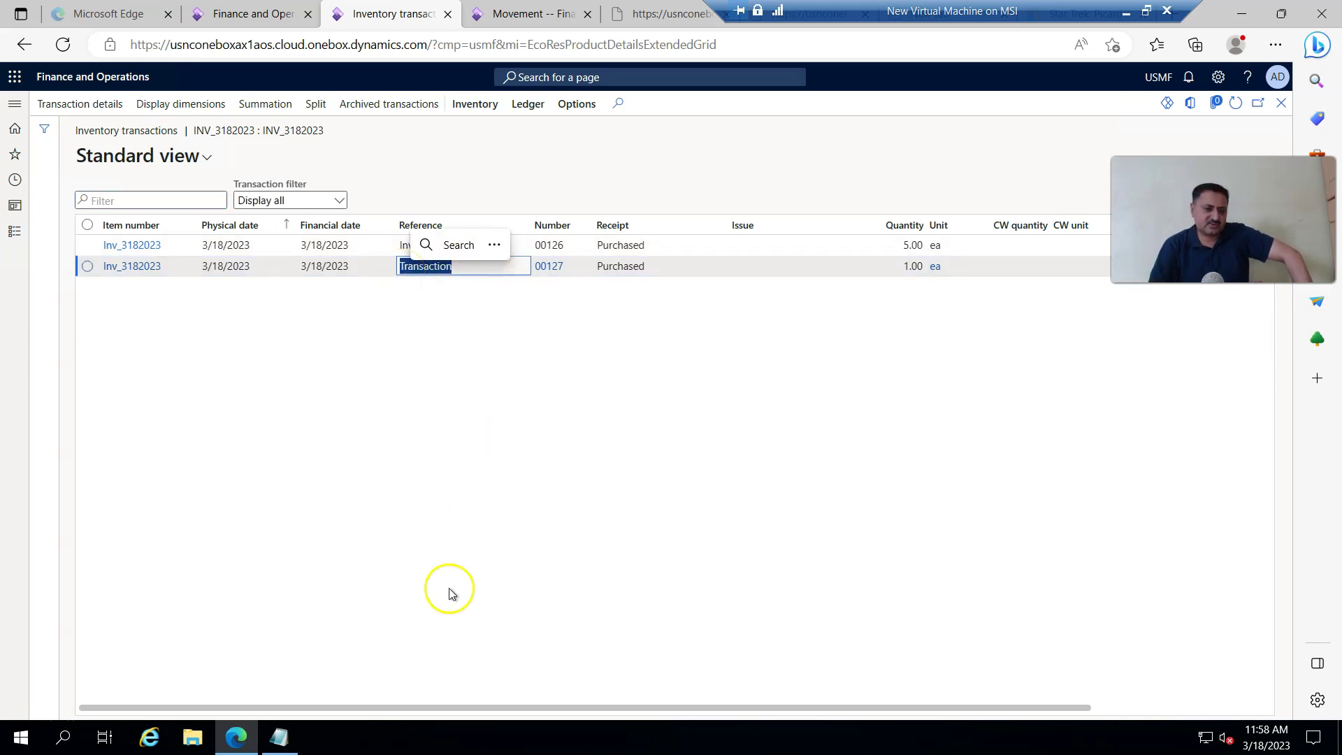
{"action": "left_click_drag", "start_coordinate": [578, 708], "coordinate": [926, 747]}
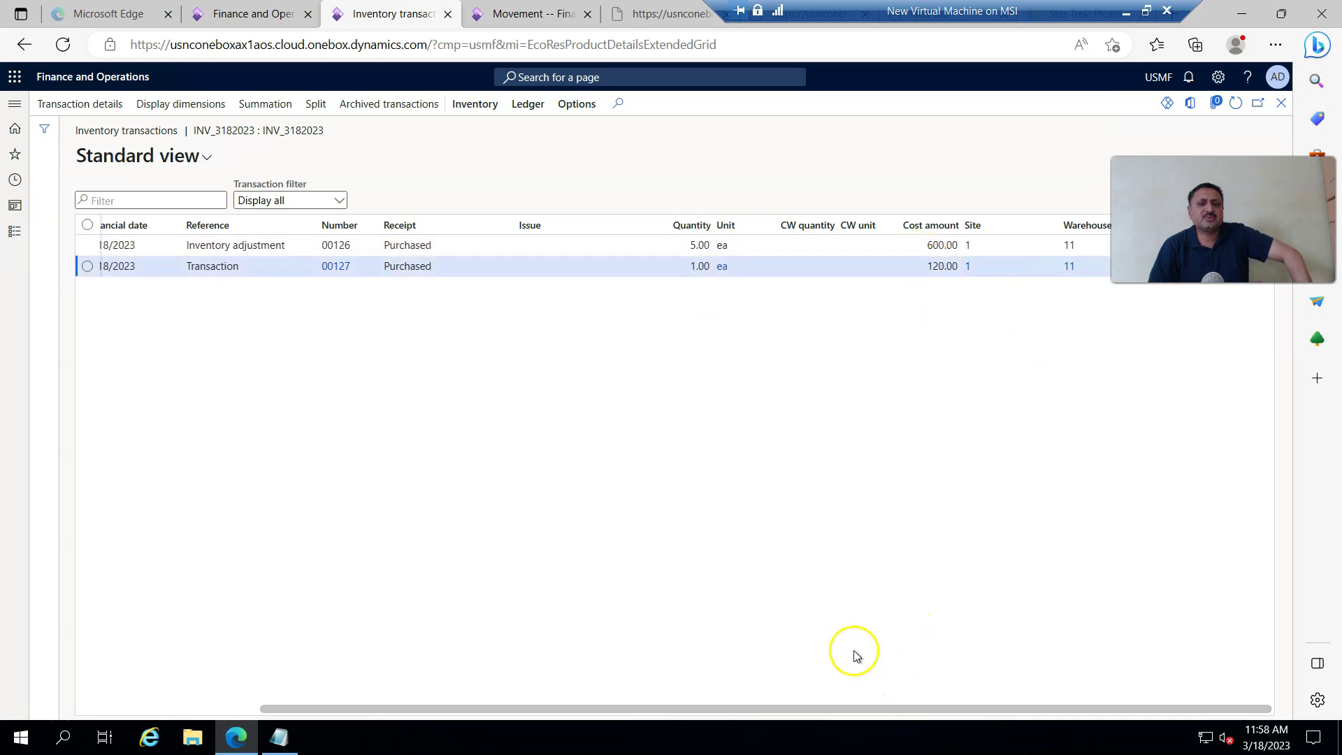
{"action": "left_click_drag", "start_coordinate": [860, 708], "coordinate": [510, 718]}
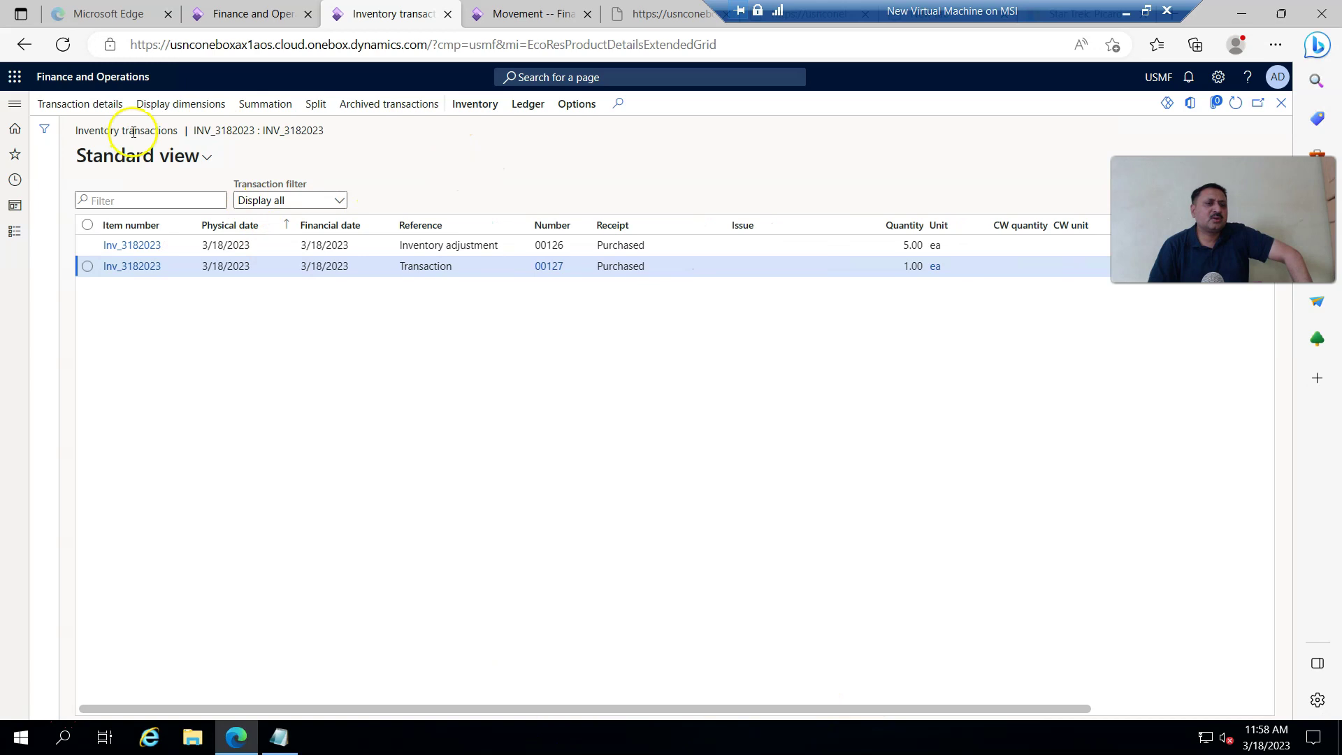
Step: Examine the transaction details of movement journal 00127, including the financial posting accounts and references, and return to the inventory transactions
{"action": "left_click", "coordinate": [102, 111]}
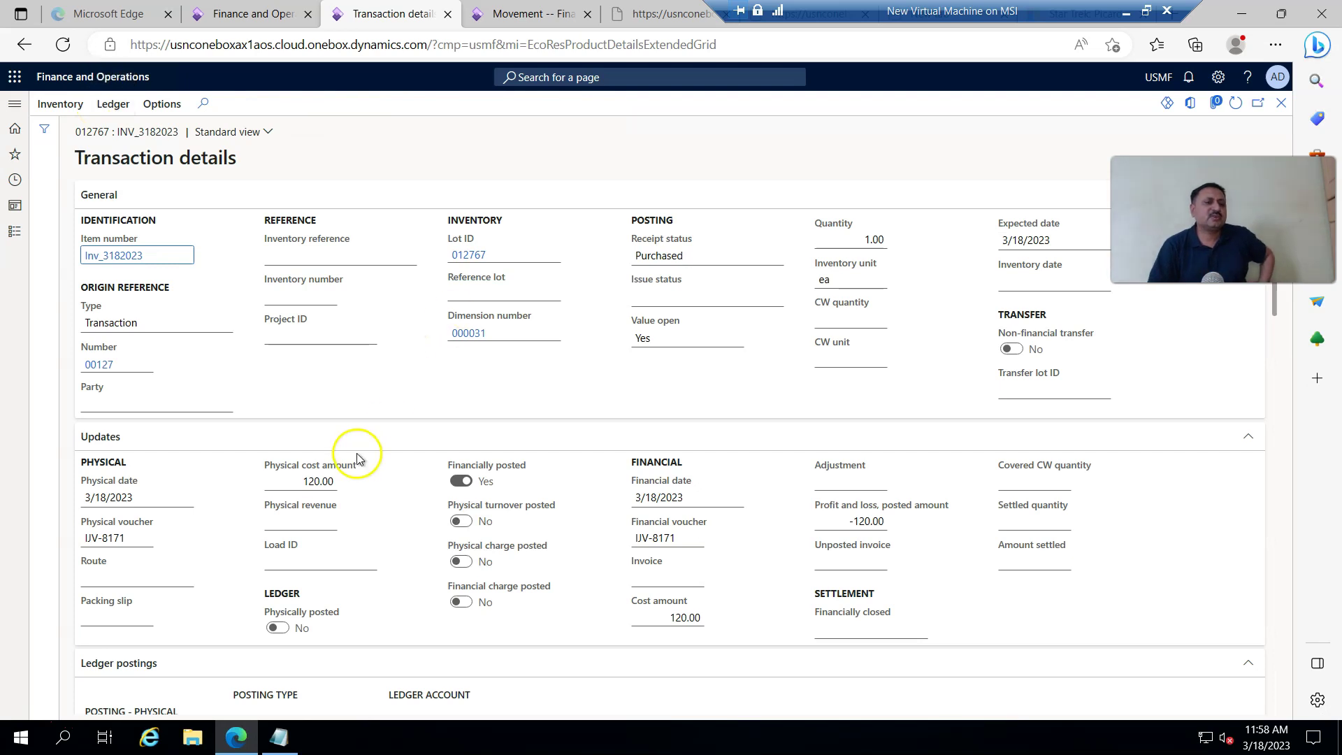
{"action": "scroll", "coordinate": [758, 385], "scroll_direction": "down", "scroll_amount": 5}
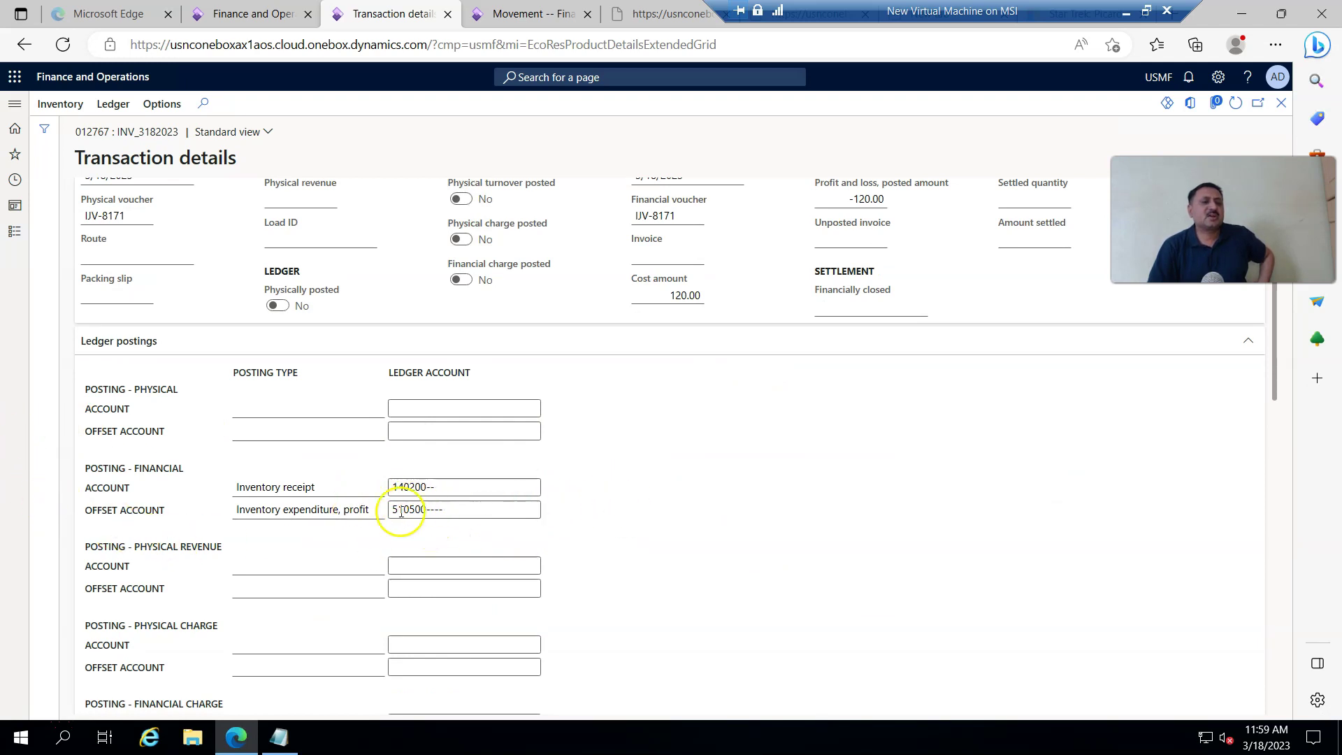
{"action": "scroll", "coordinate": [395, 514], "scroll_direction": "down", "scroll_amount": 10}
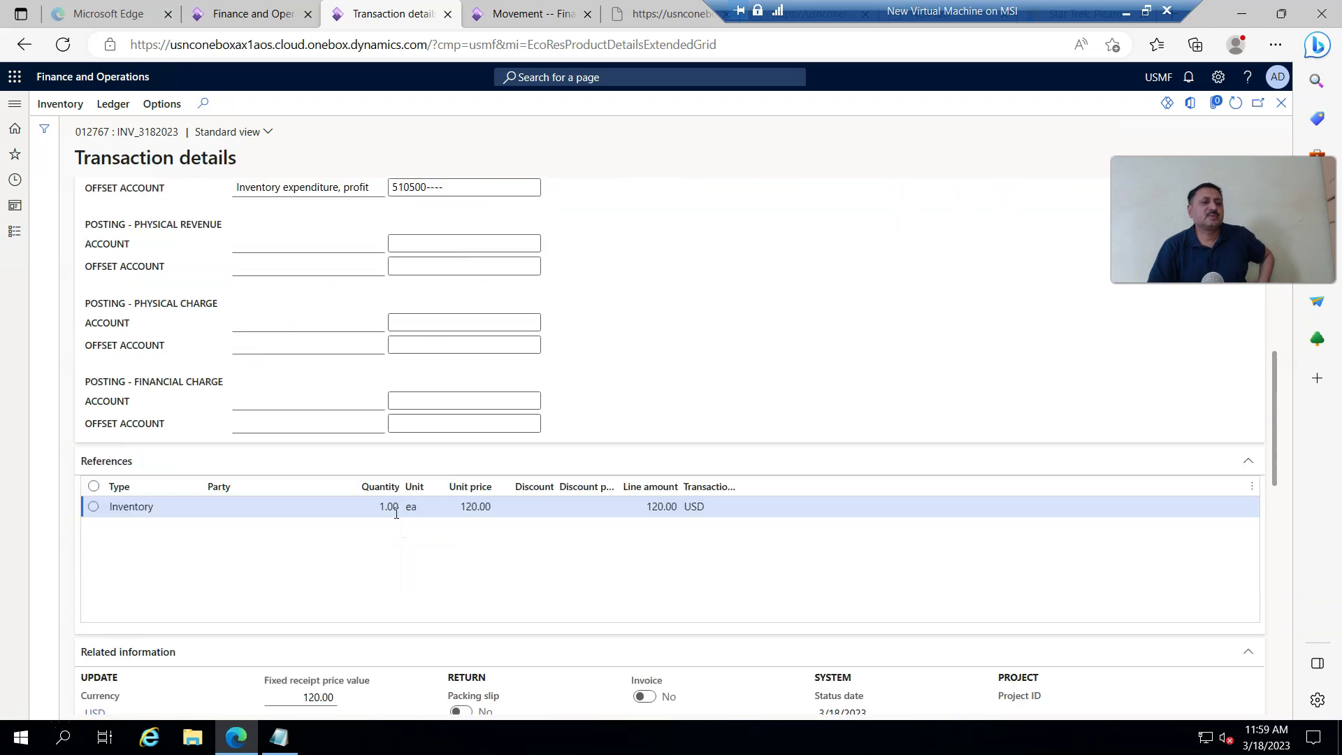
{"action": "scroll", "coordinate": [395, 517], "scroll_direction": "down", "scroll_amount": 5}
{"action": "scroll", "coordinate": [392, 515], "scroll_direction": "up", "scroll_amount": 6}
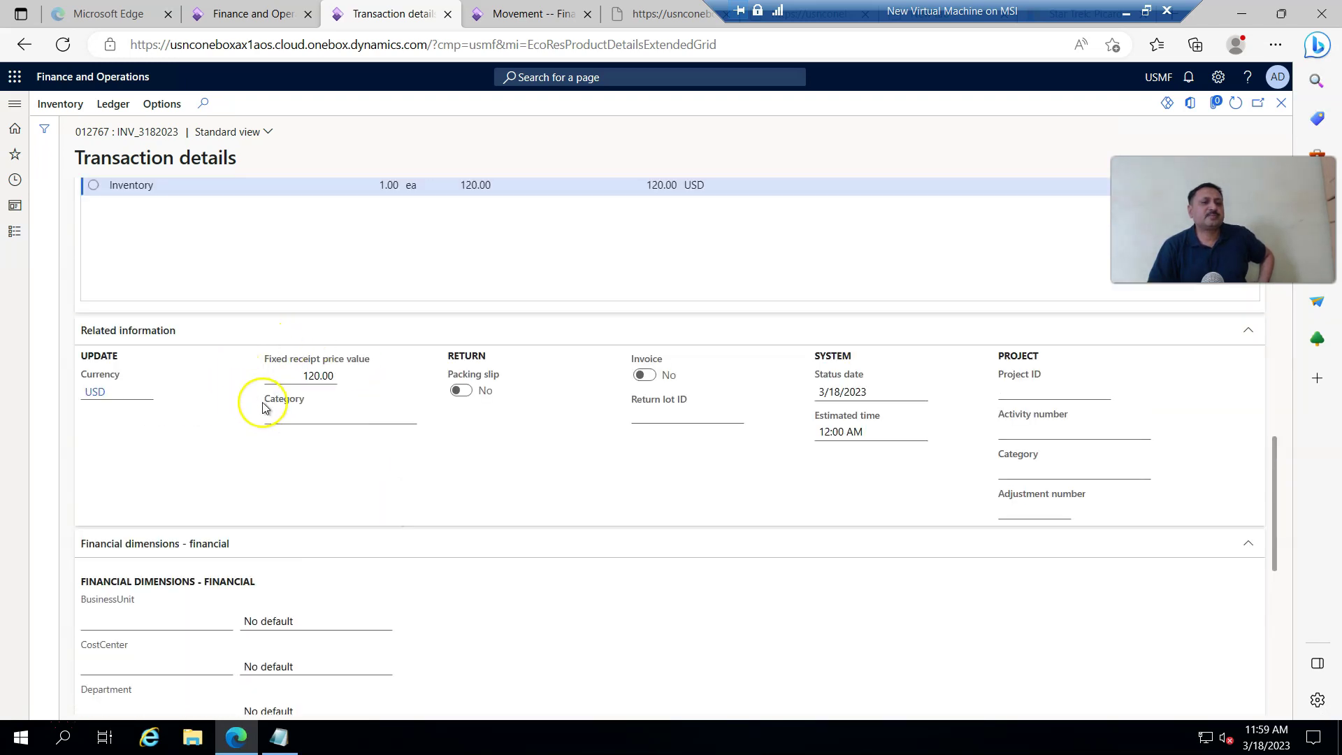
{"action": "scroll", "coordinate": [264, 398], "scroll_direction": "up", "scroll_amount": 10}
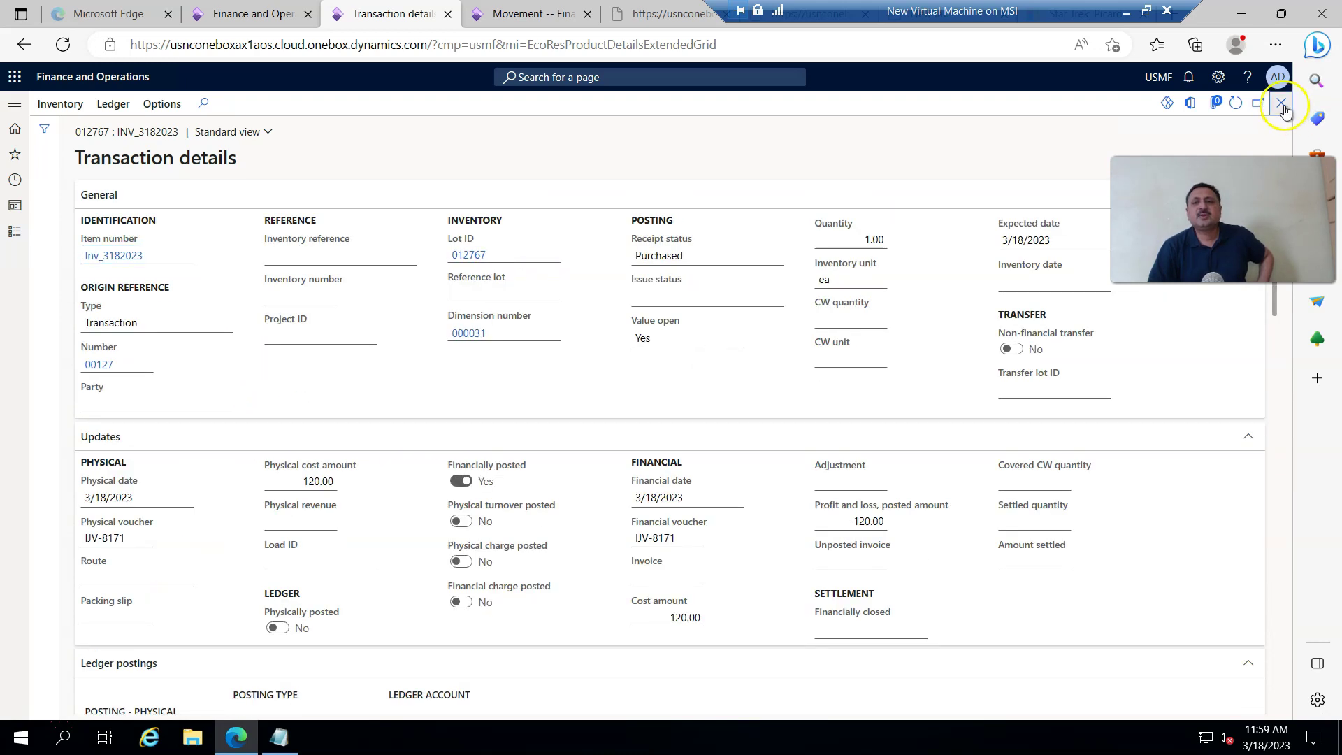
{"action": "left_click", "coordinate": [1281, 103]}
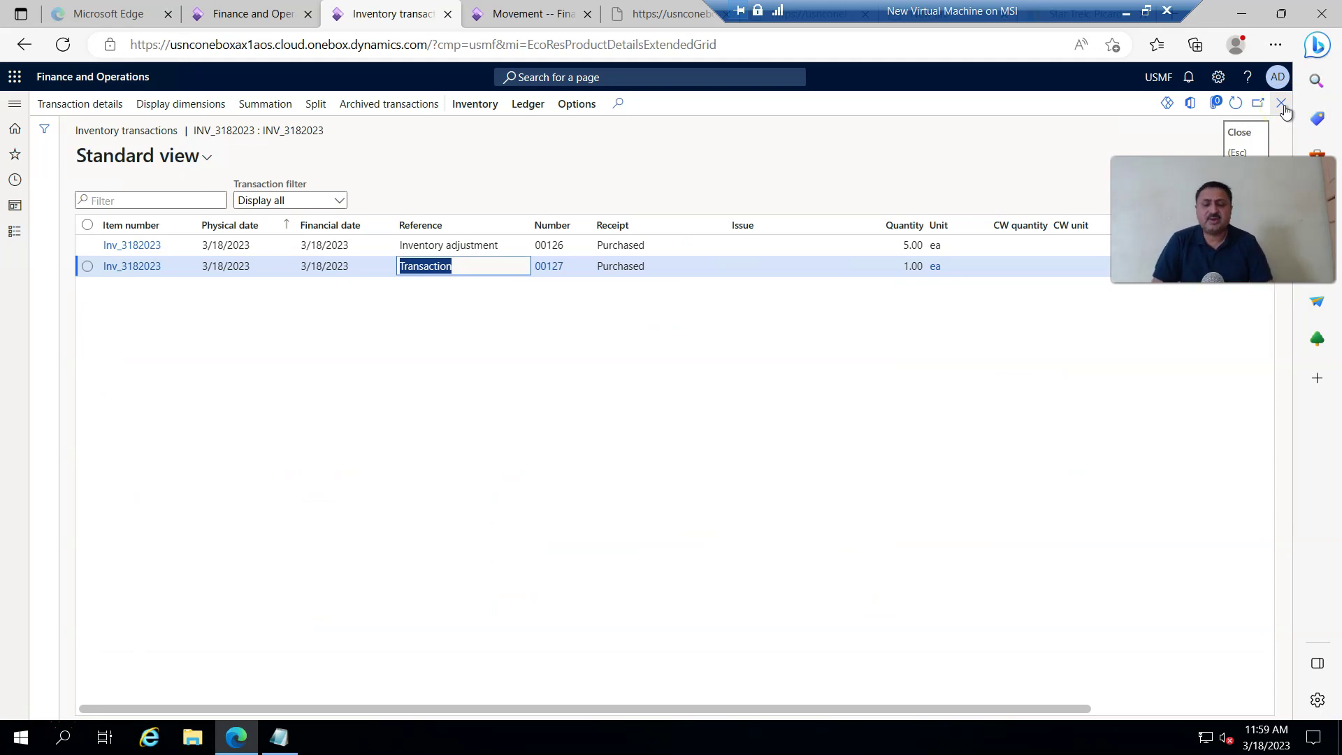
Step: Open the inventory adjustment journals under Inventory management's journal entries
{"action": "left_click", "coordinate": [13, 235]}
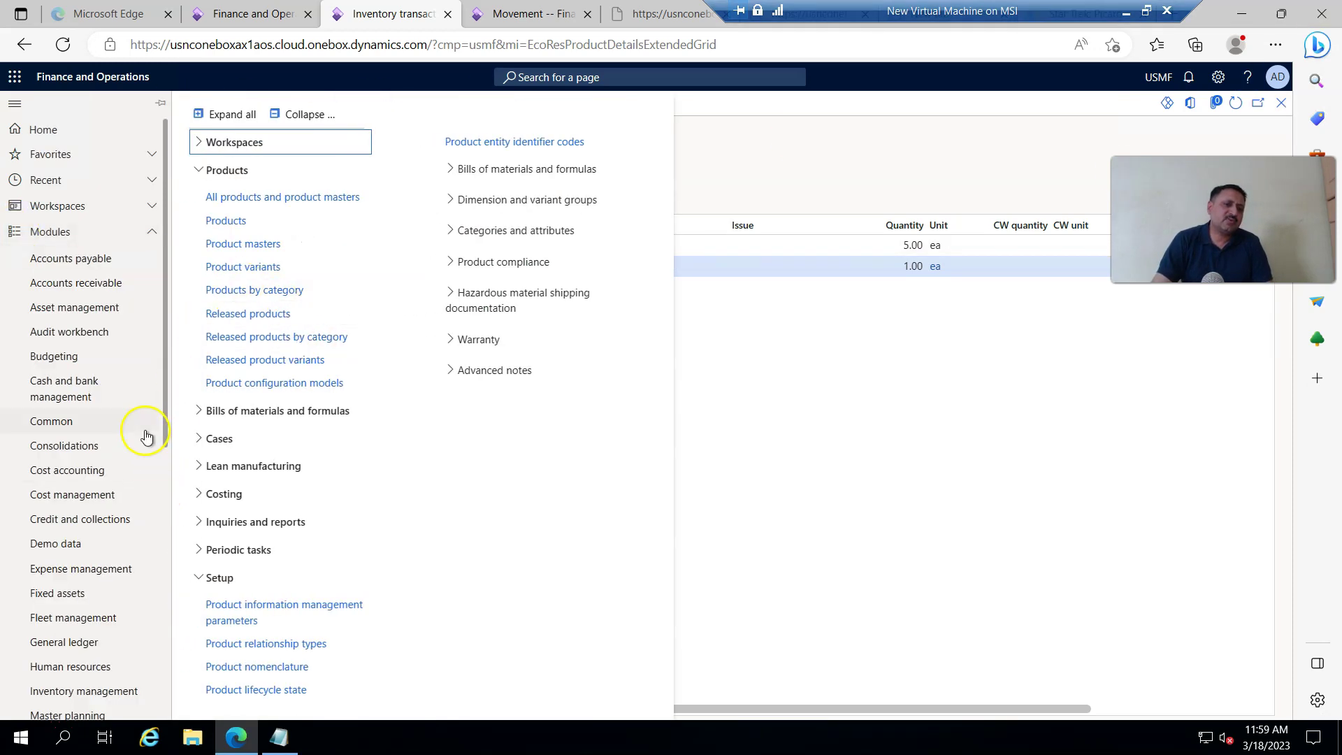
{"action": "scroll", "coordinate": [112, 517], "scroll_direction": "down", "scroll_amount": 3}
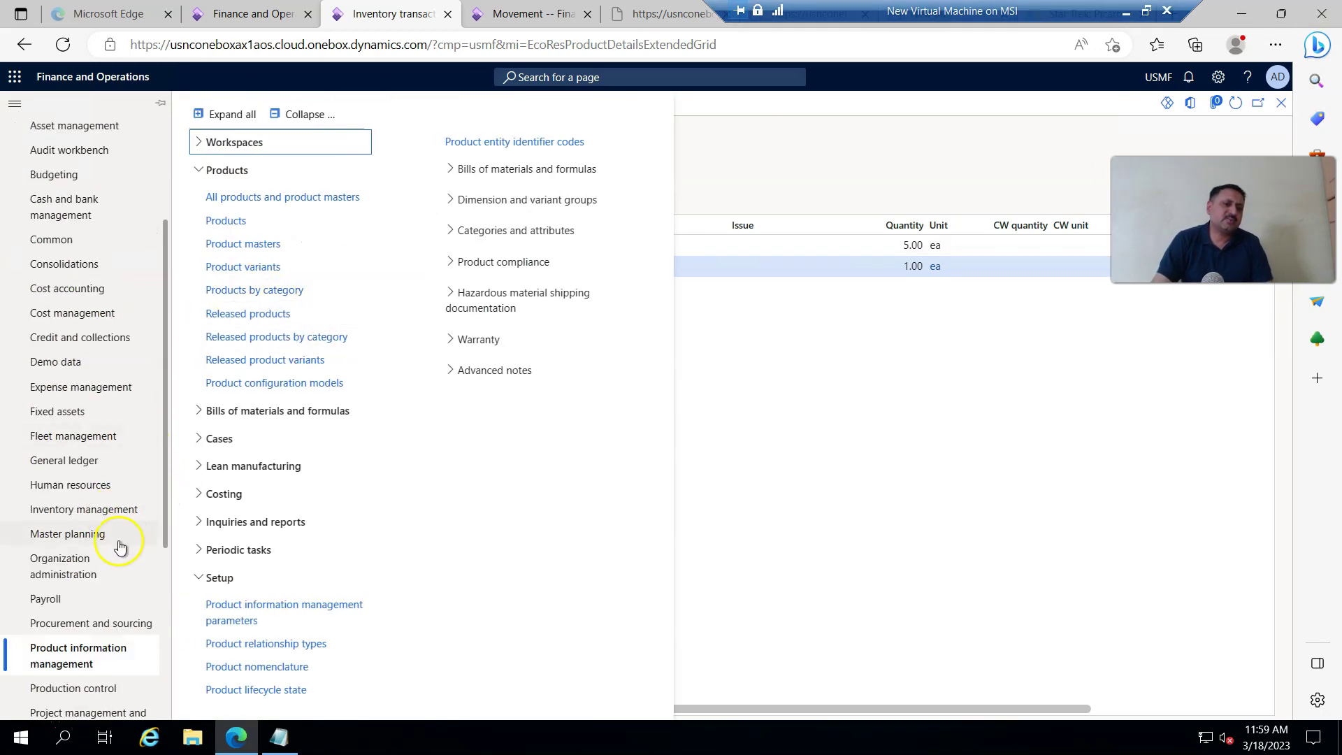
{"action": "left_click", "coordinate": [104, 517]}
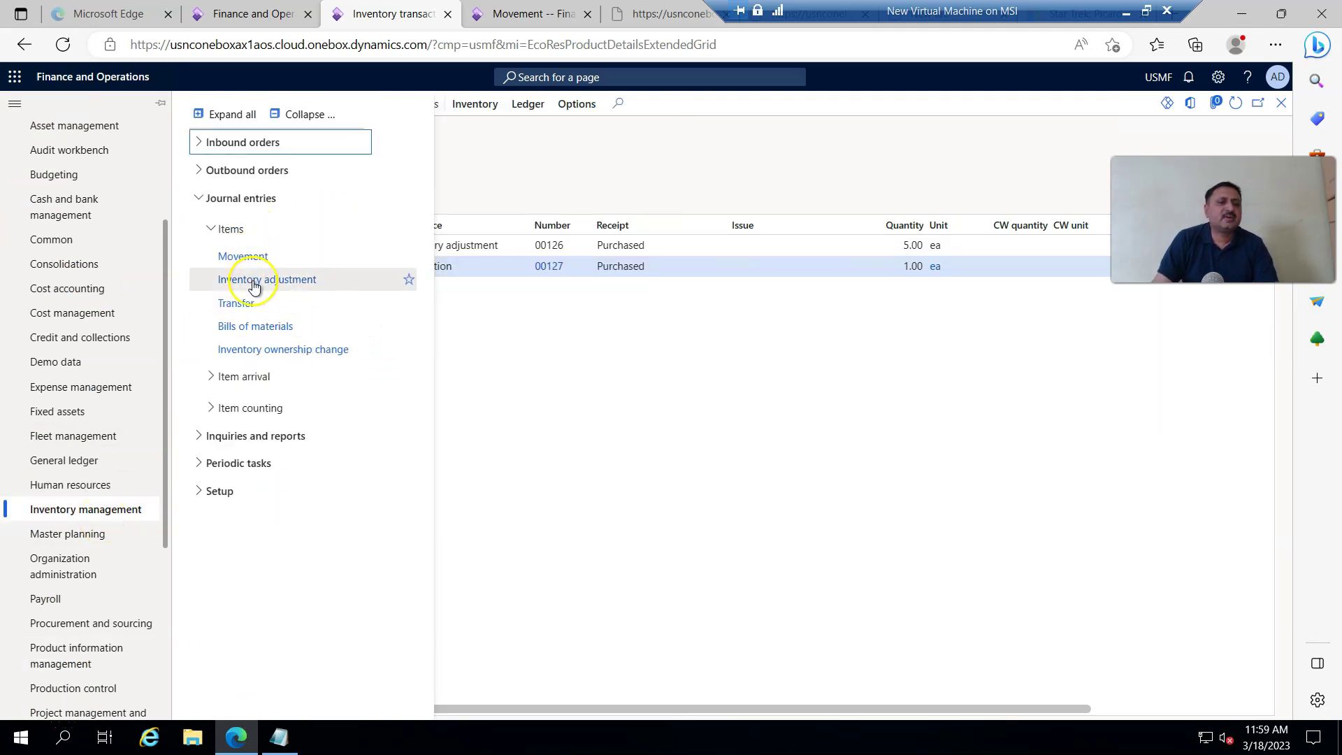
{"action": "key", "text": "alt+Left"}
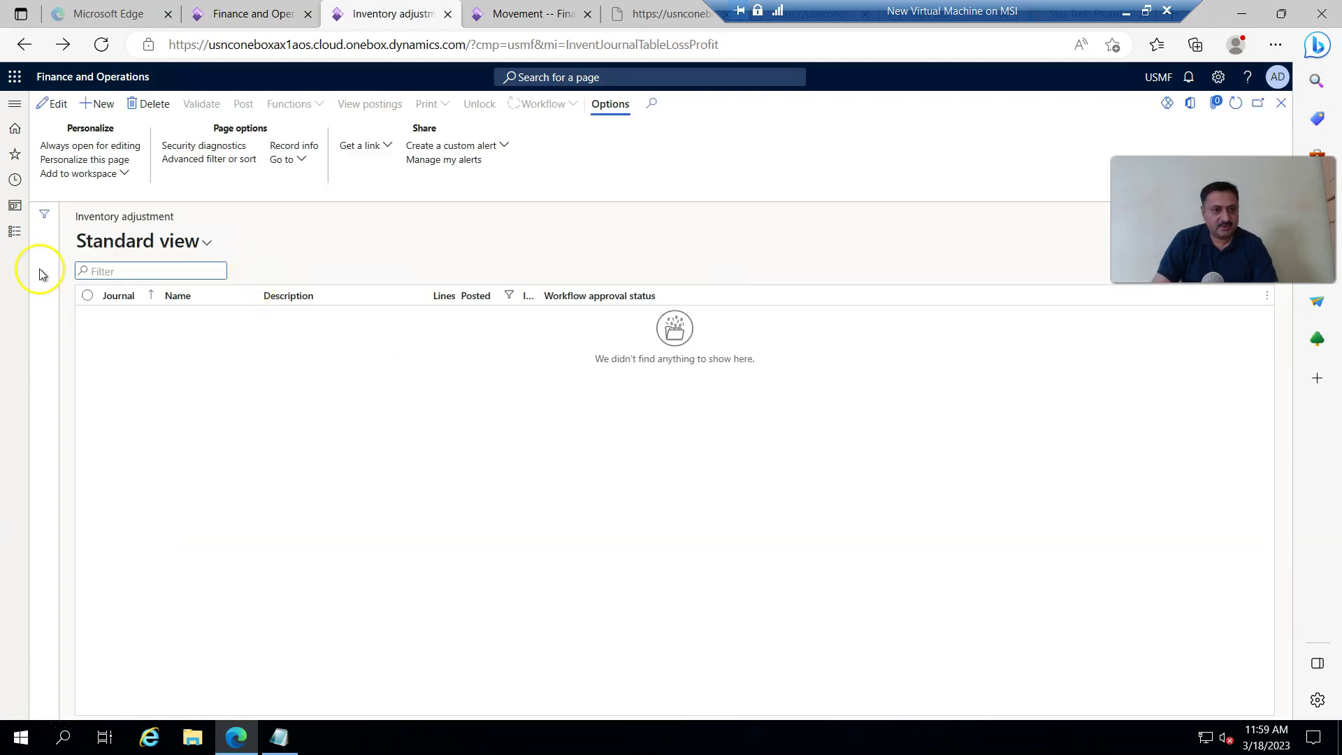
Step: Create an inventory adjustment journal with name IAdj, site 1 and warehouse 11
{"action": "left_click", "coordinate": [105, 104]}
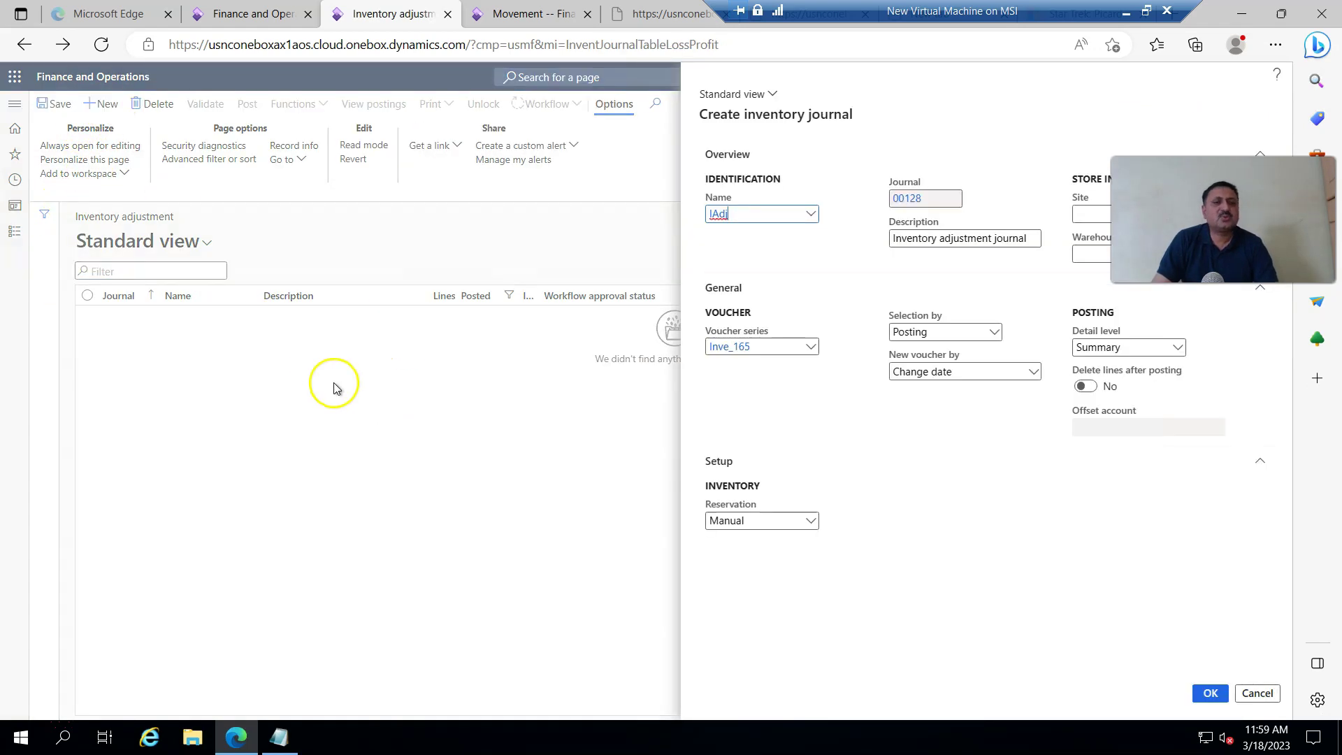
{"action": "left_click", "coordinate": [1081, 213]}
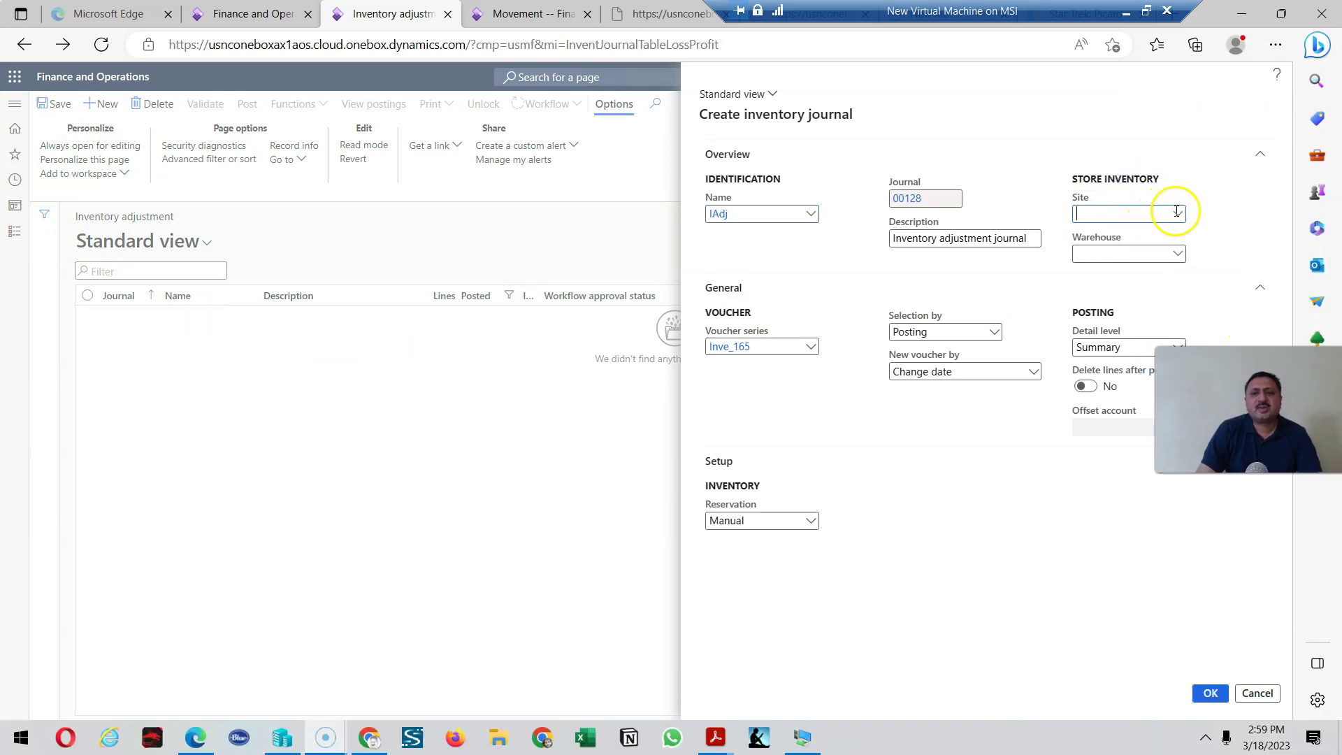
{"action": "left_click", "coordinate": [1177, 212]}
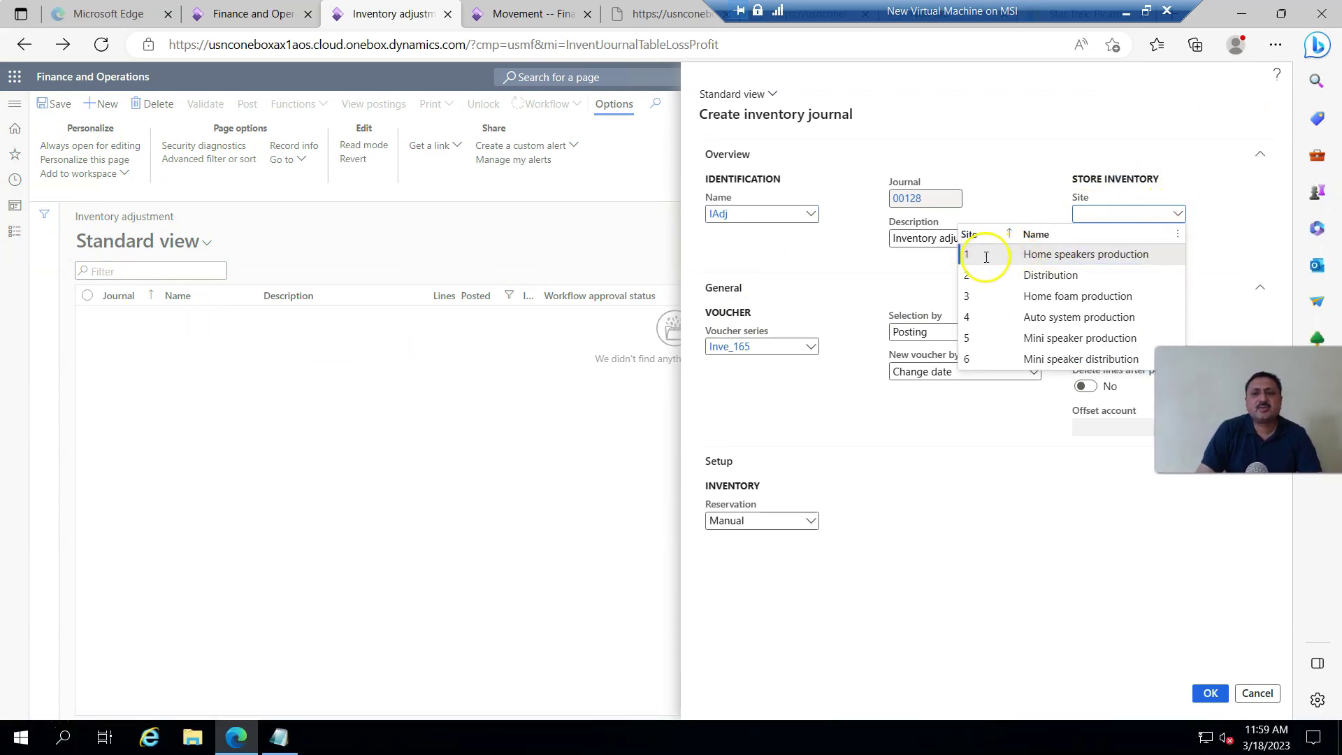
{"action": "left_click", "coordinate": [1126, 255]}
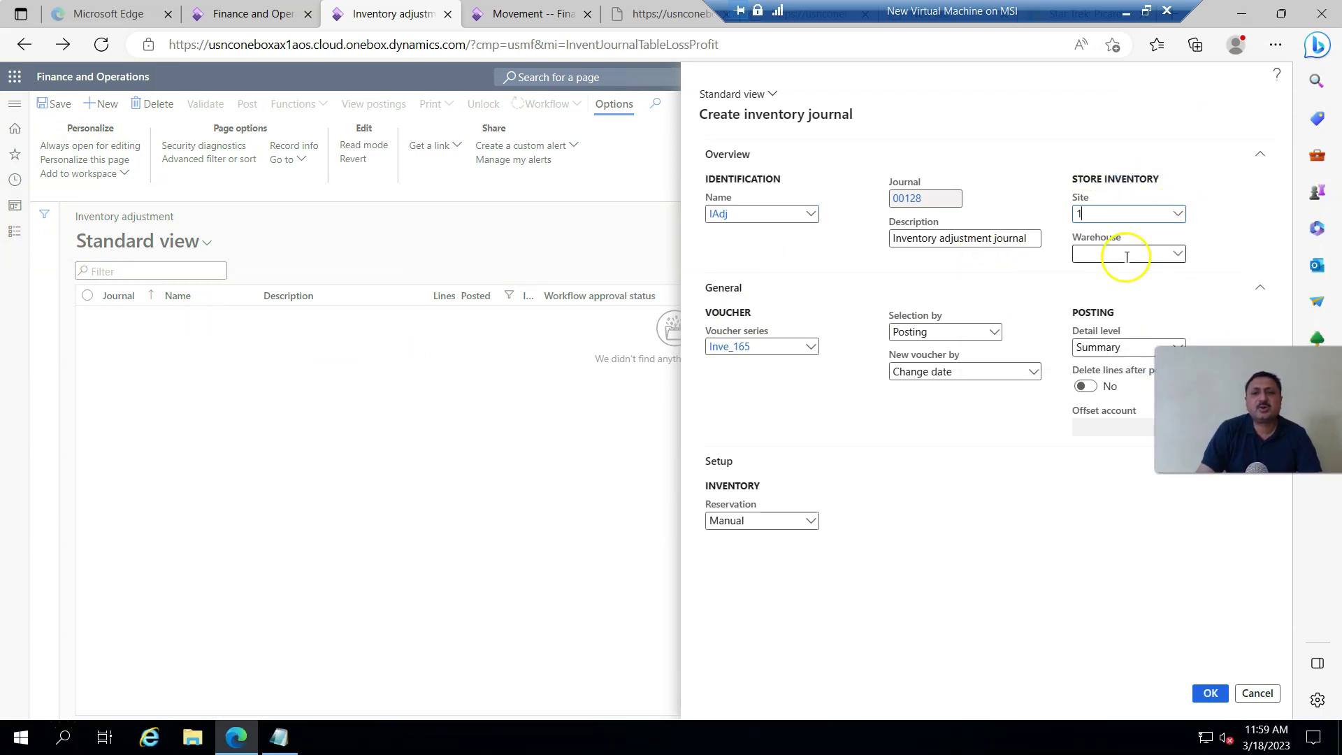
{"action": "left_click", "coordinate": [1178, 254]}
{"action": "left_click", "coordinate": [854, 300]}
{"action": "left_click", "coordinate": [1208, 696]}
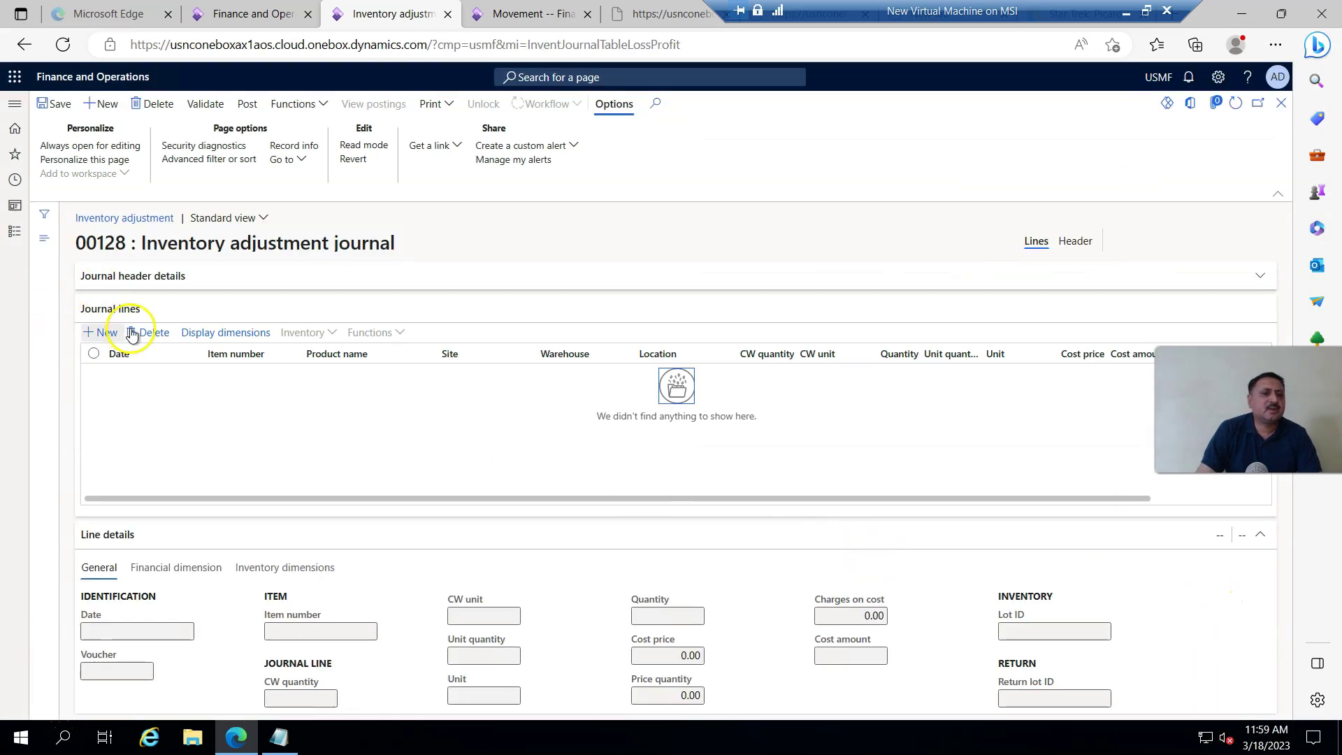
Step: Add a line to journal 00128 for item Inv_3182023, filtering the item lookup by item number
{"action": "left_click", "coordinate": [101, 332]}
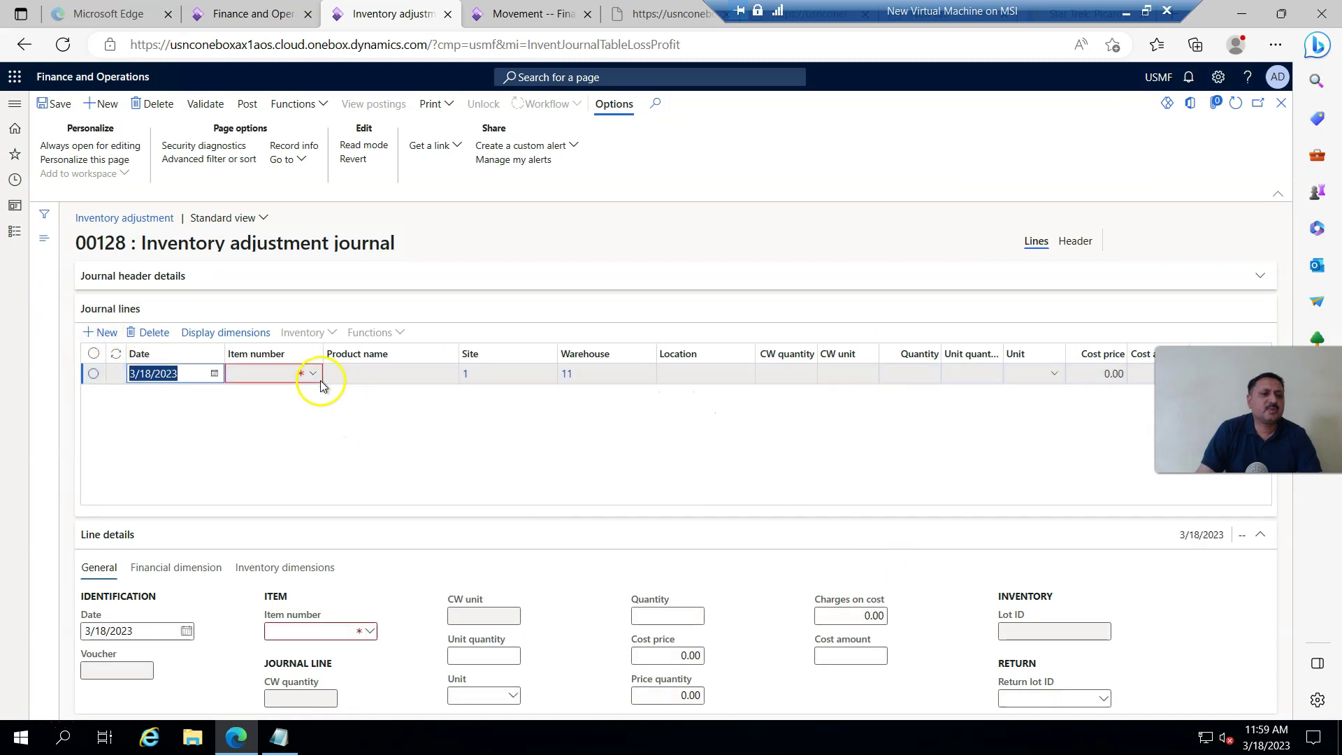
{"action": "left_click", "coordinate": [314, 376]}
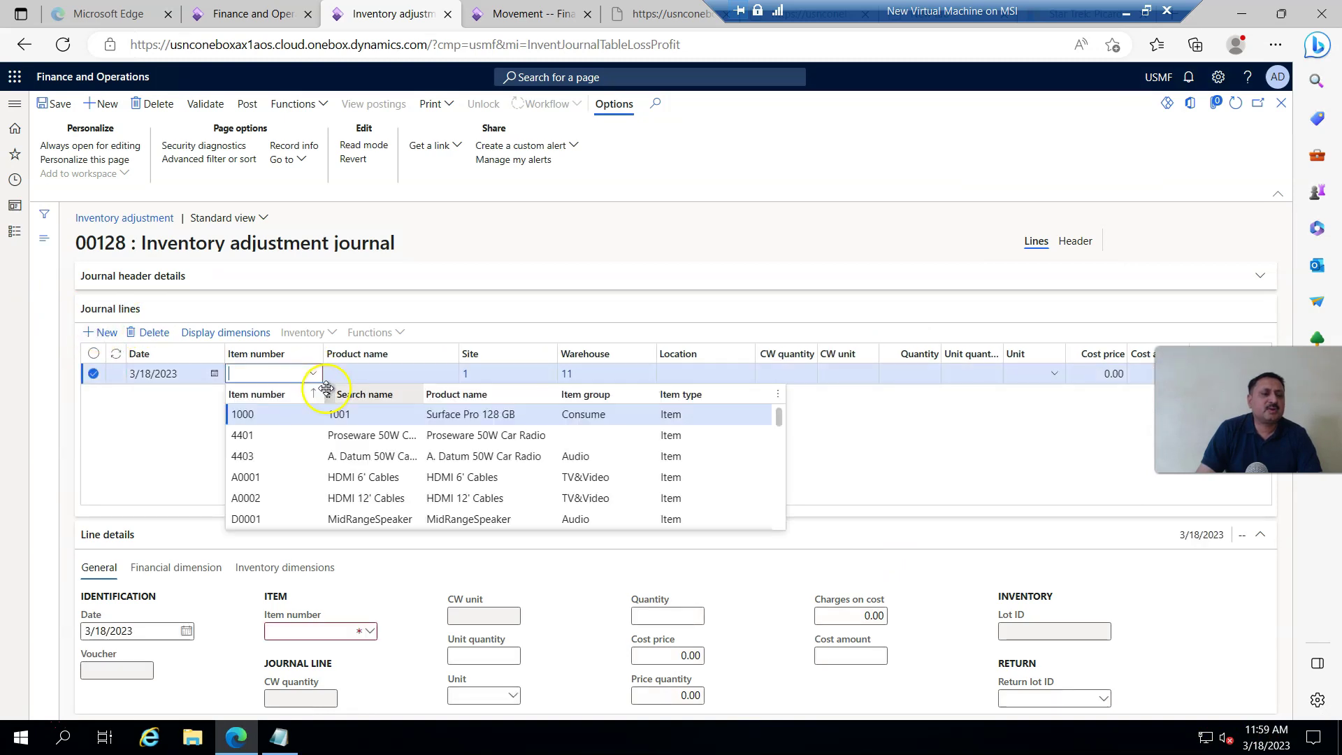
{"action": "left_click", "coordinate": [260, 393]}
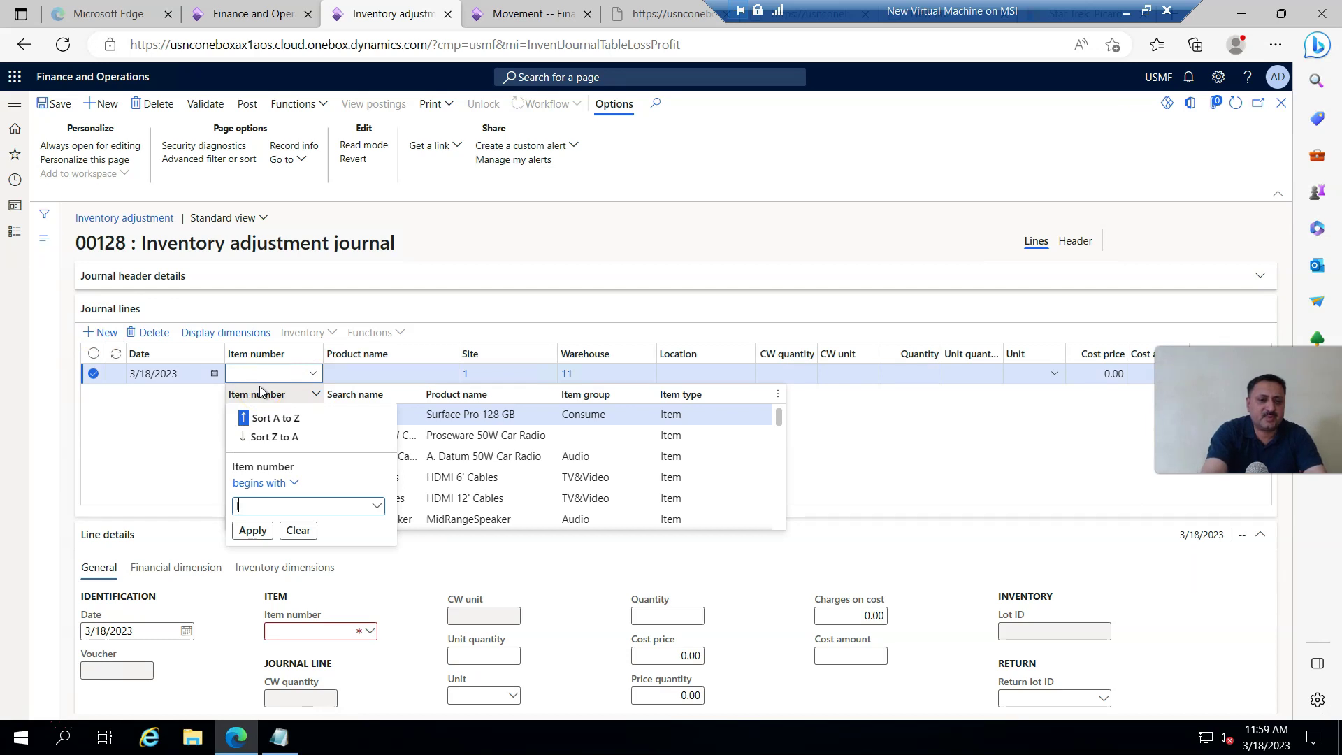
{"action": "left_click", "coordinate": [253, 530]}
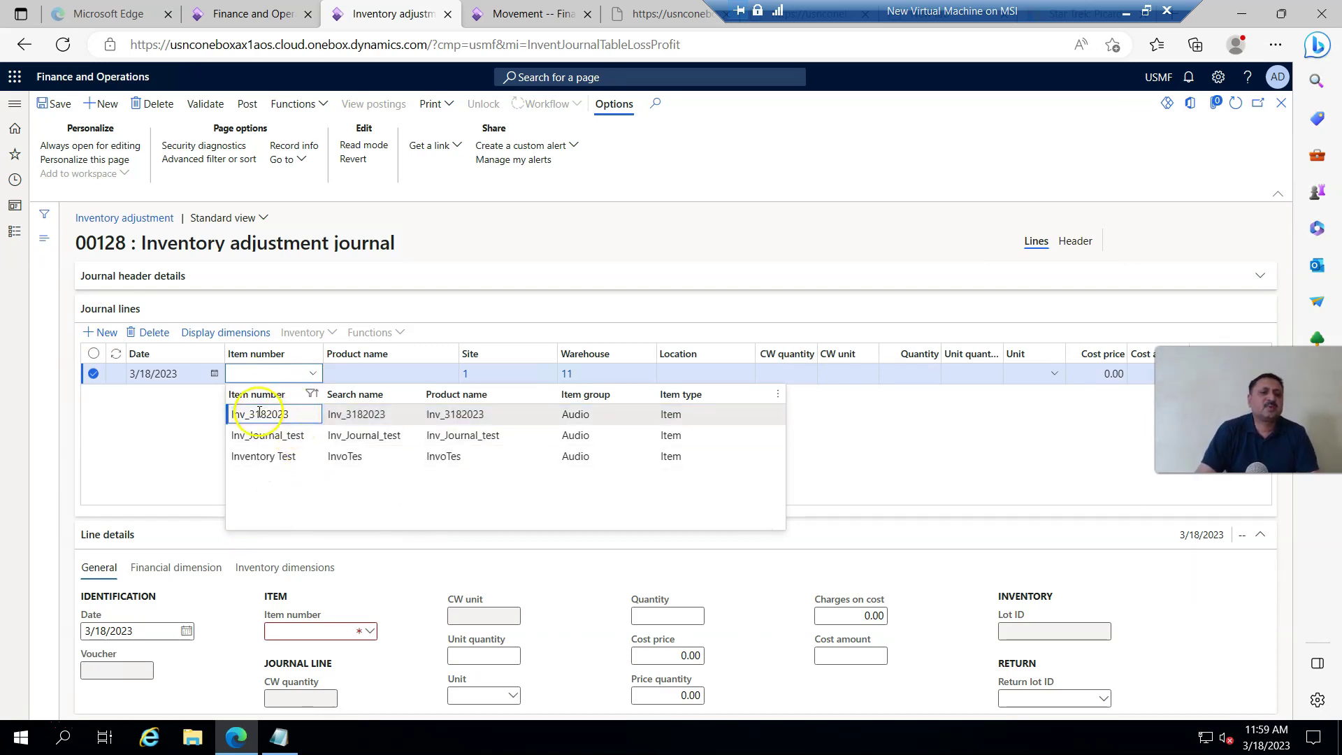
{"action": "left_click", "coordinate": [625, 414]}
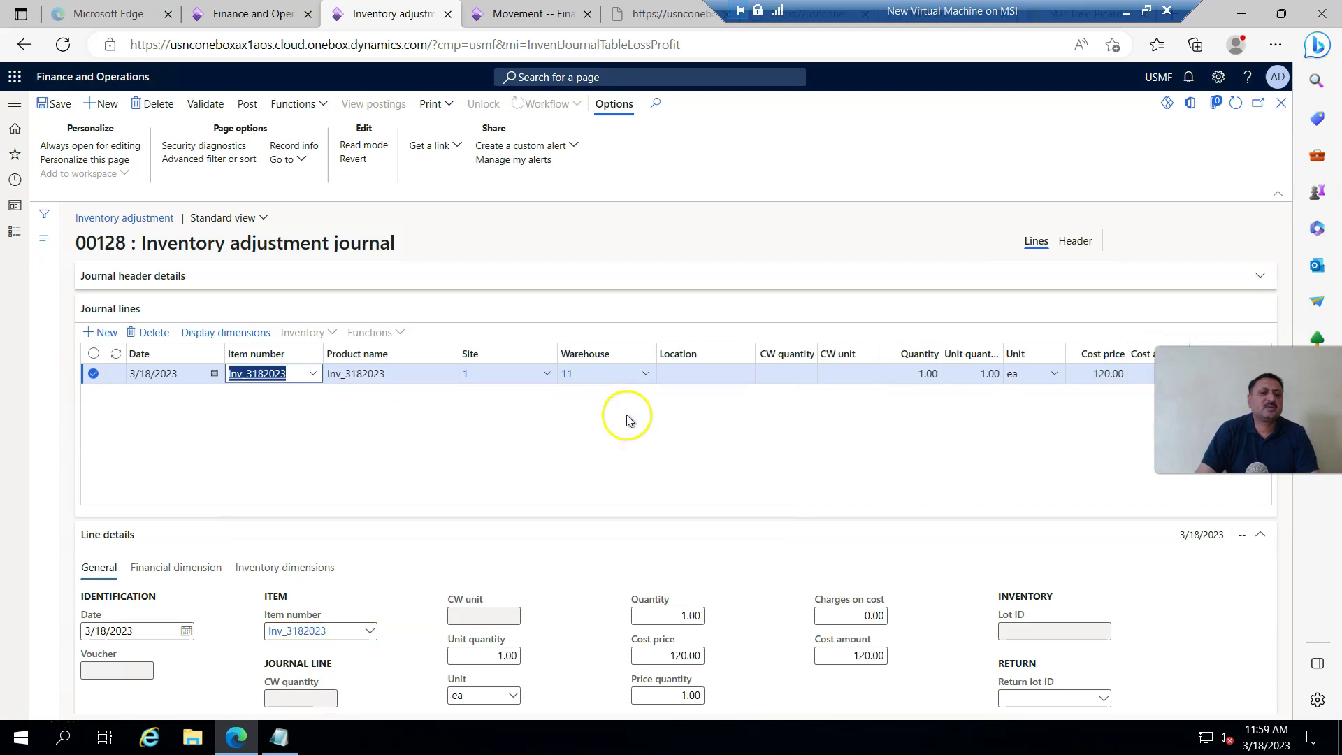
Step: Set the journal line's quantity to -5 and check its cost amount and cost price
{"action": "left_click", "coordinate": [923, 374]}
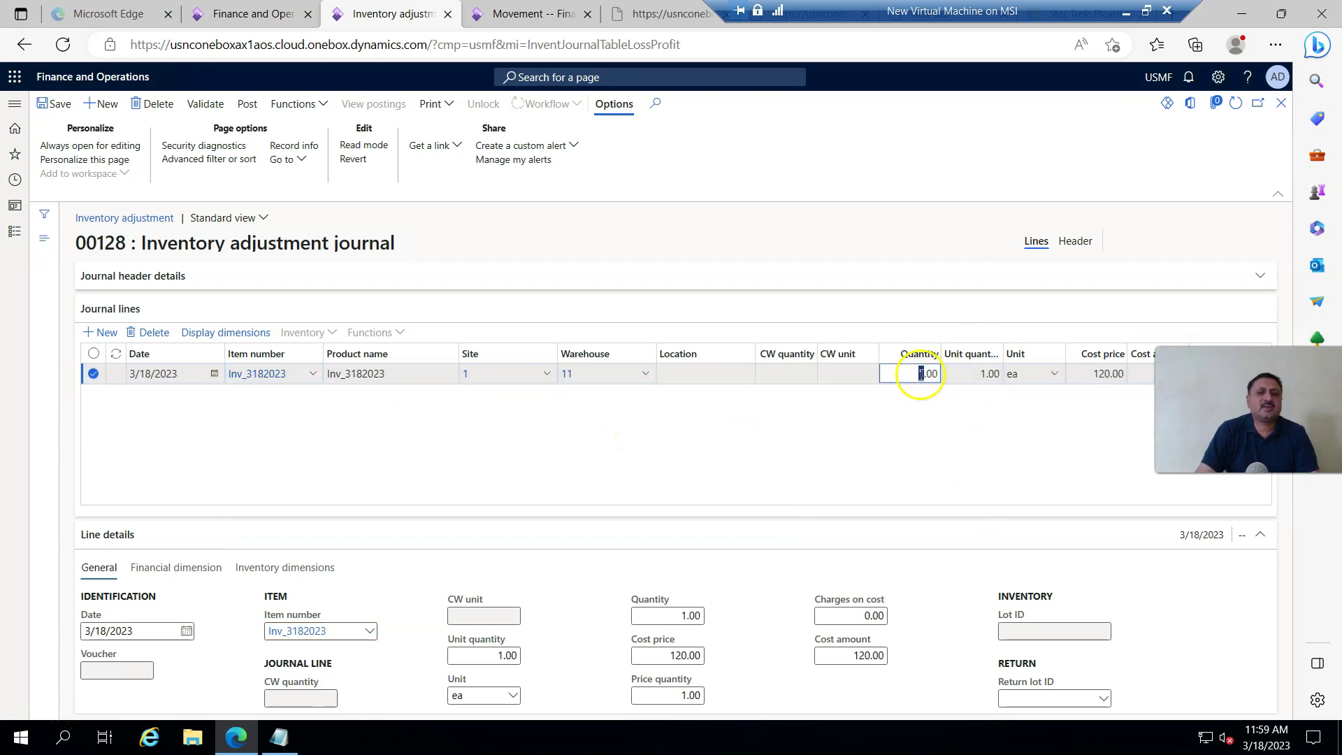
{"action": "type", "text": "5"}
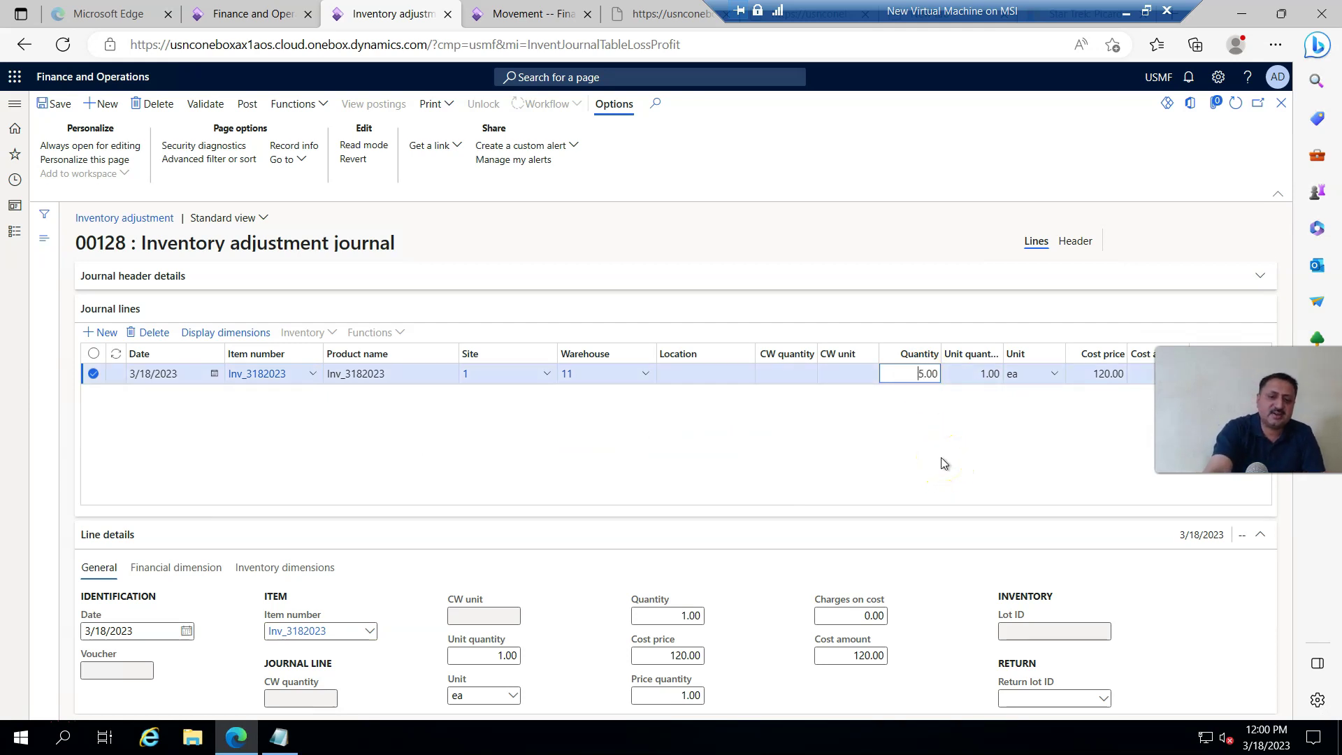
{"action": "left_click", "coordinate": [944, 463]}
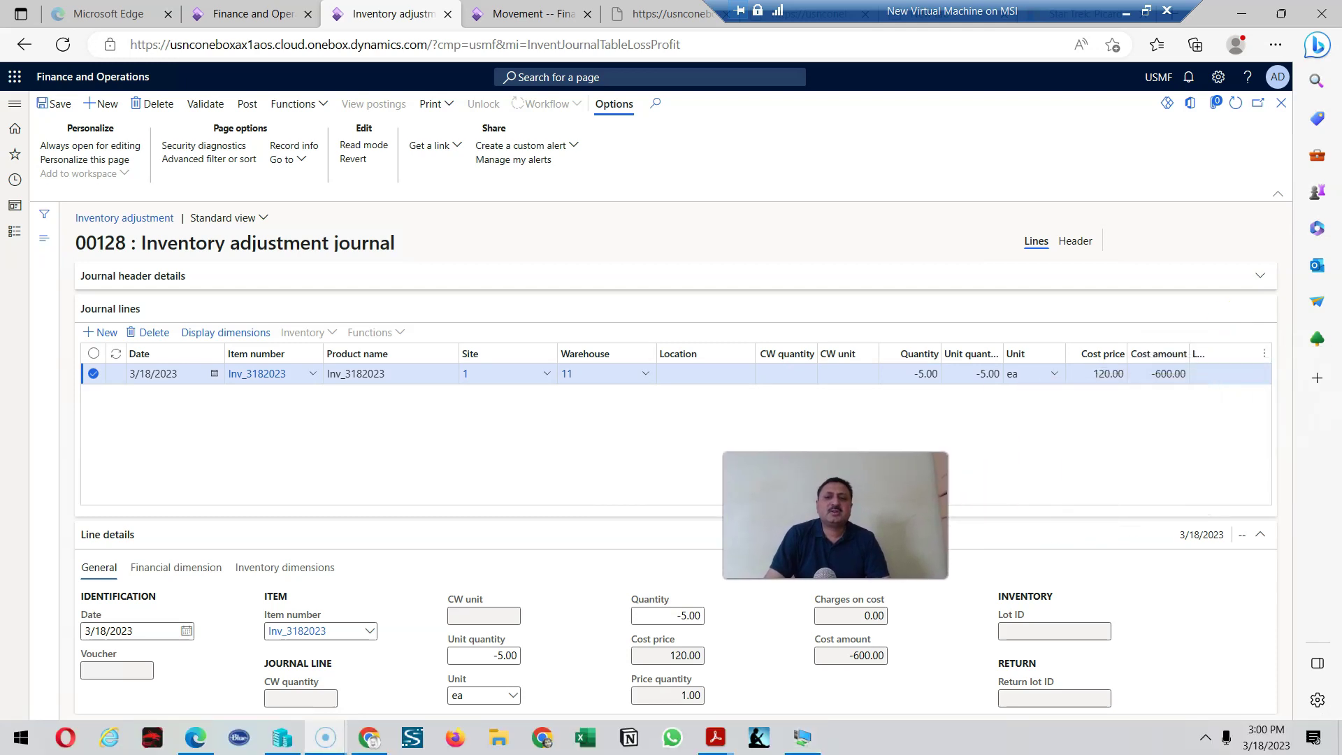
{"action": "left_click", "coordinate": [1161, 377]}
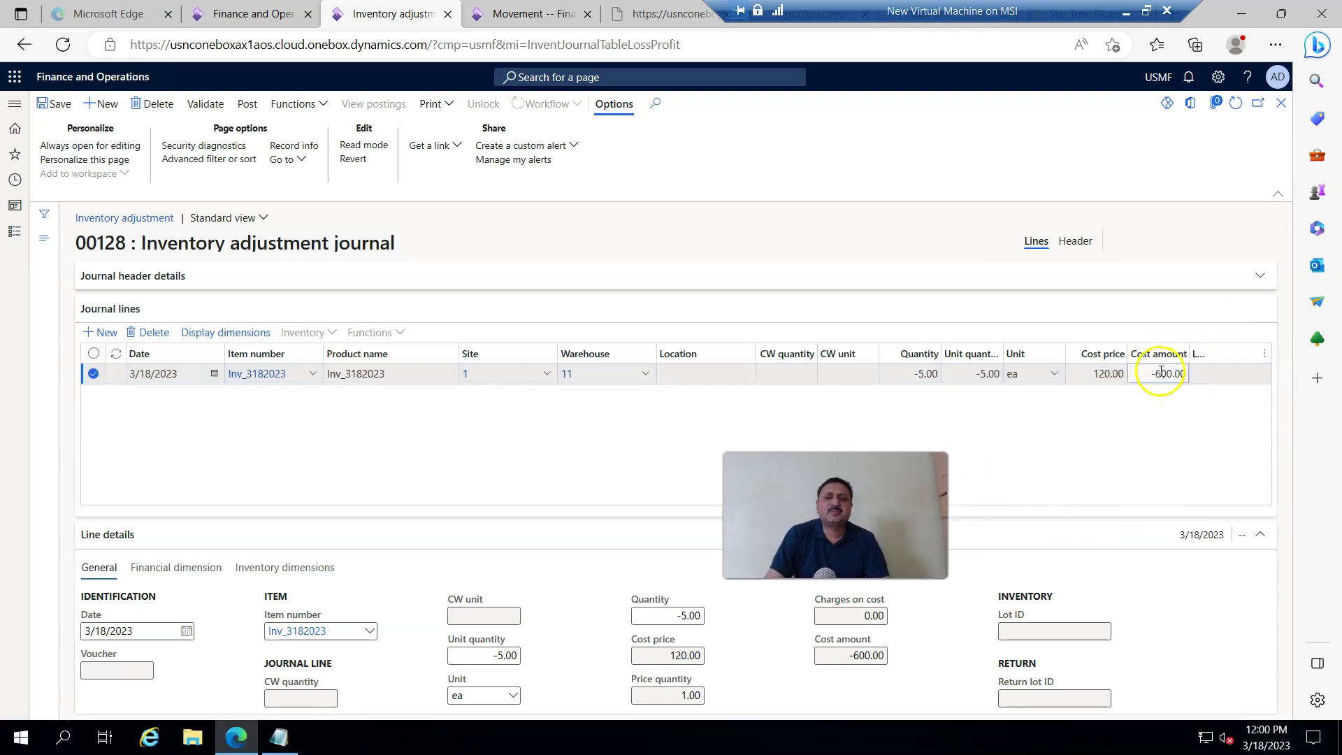
{"action": "left_click", "coordinate": [1092, 373]}
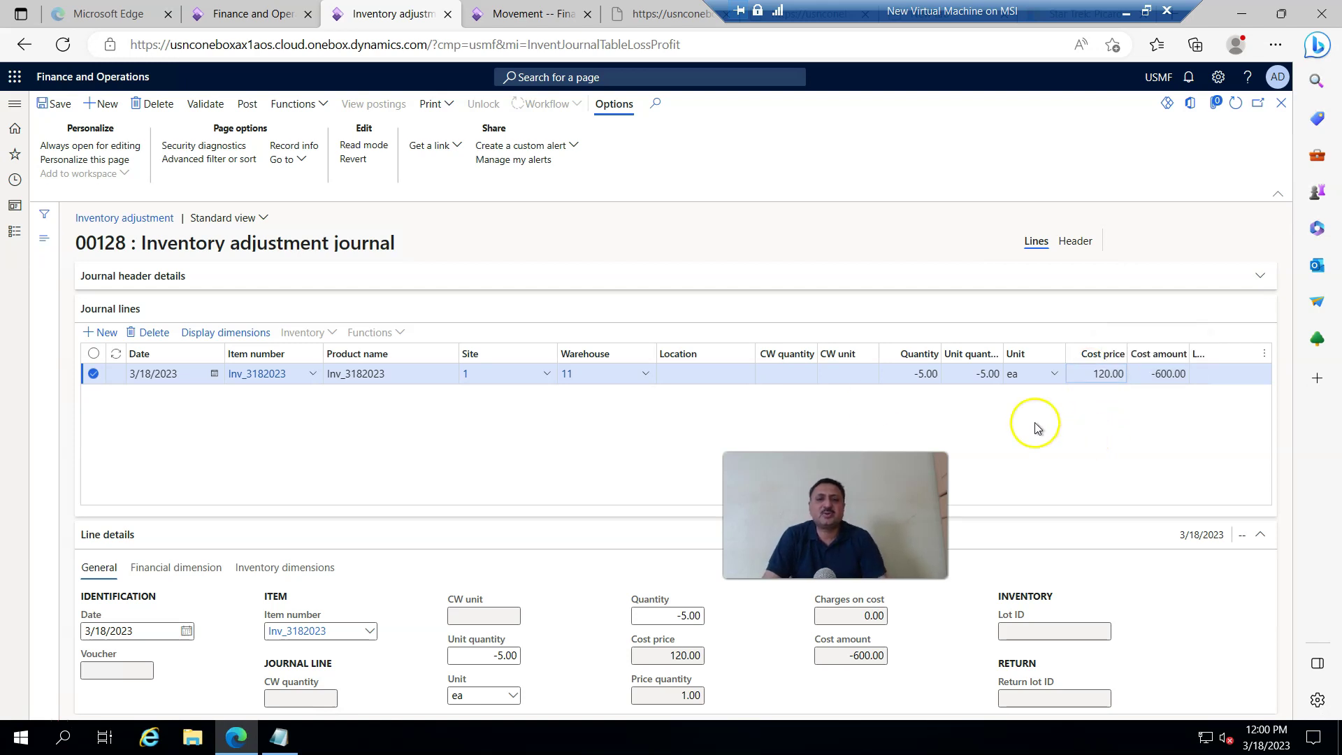
Step: Try the line with quantity 5 and cost price 150, and delete the line from journal 00128
{"action": "left_click", "coordinate": [905, 375]}
{"action": "left_click_drag", "start_coordinate": [905, 375], "coordinate": [951, 377]}
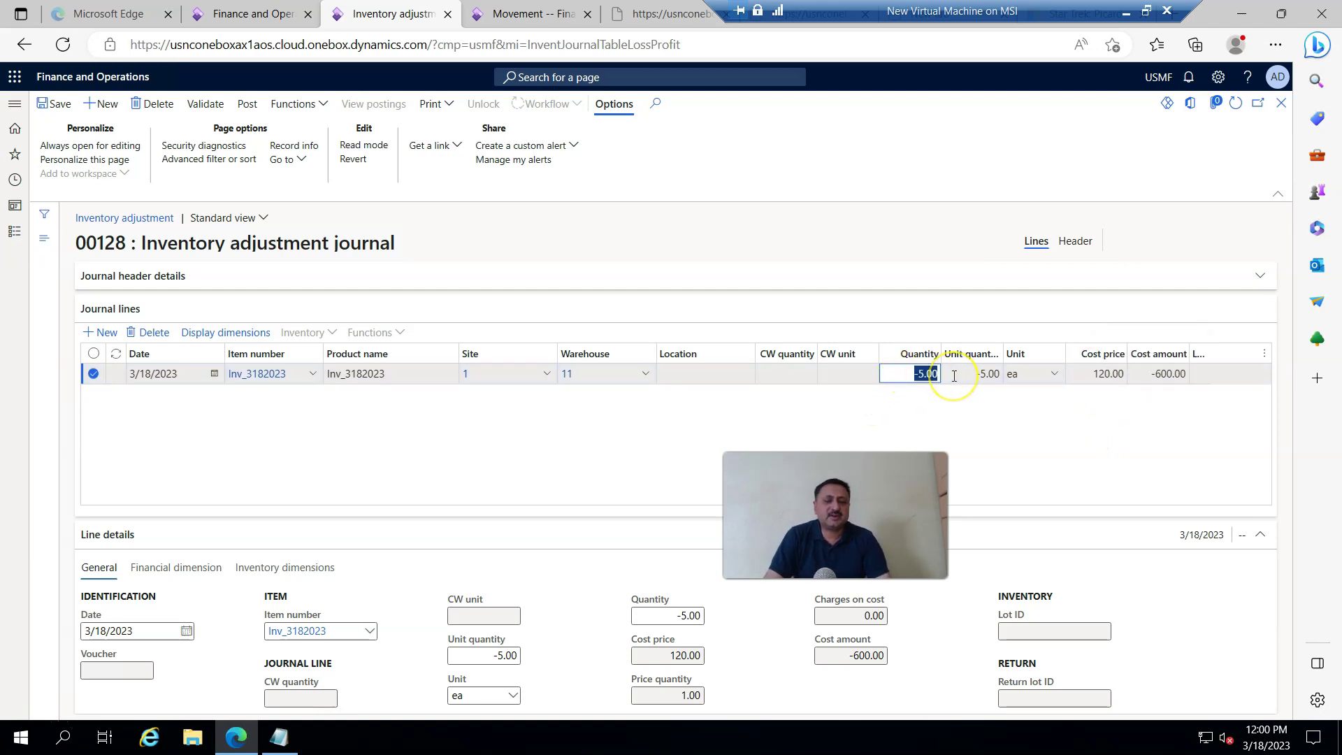
{"action": "left_click", "coordinate": [987, 411]}
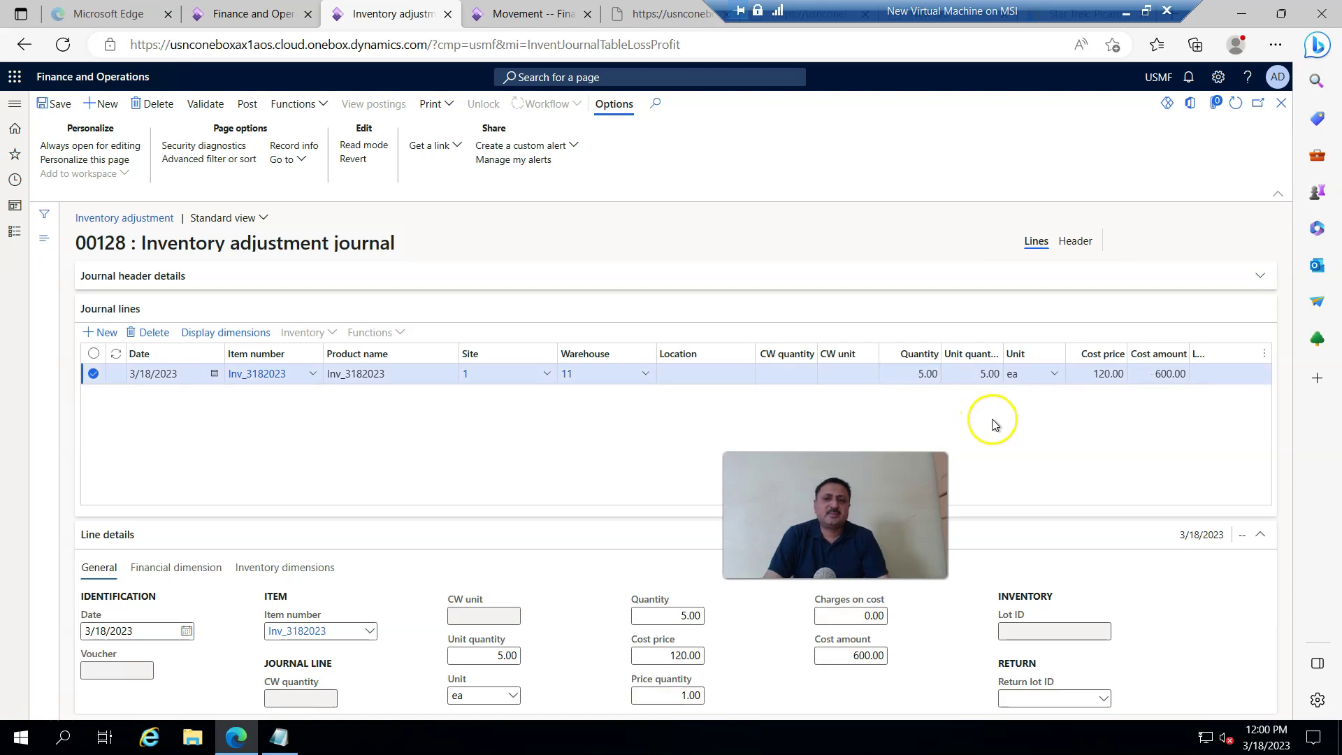
{"action": "left_click", "coordinate": [1091, 378]}
{"action": "left_click", "coordinate": [1095, 396]}
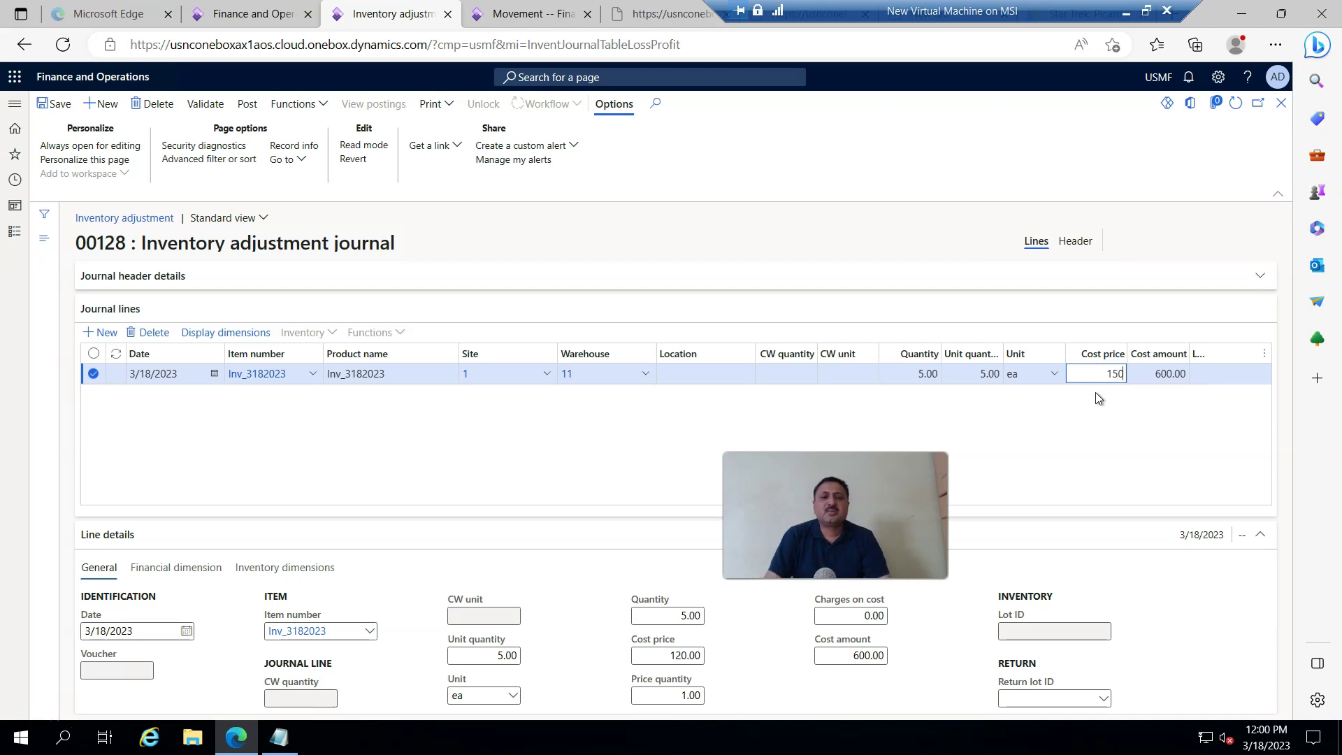
{"action": "left_click", "coordinate": [148, 333]}
{"action": "left_click", "coordinate": [222, 441]}
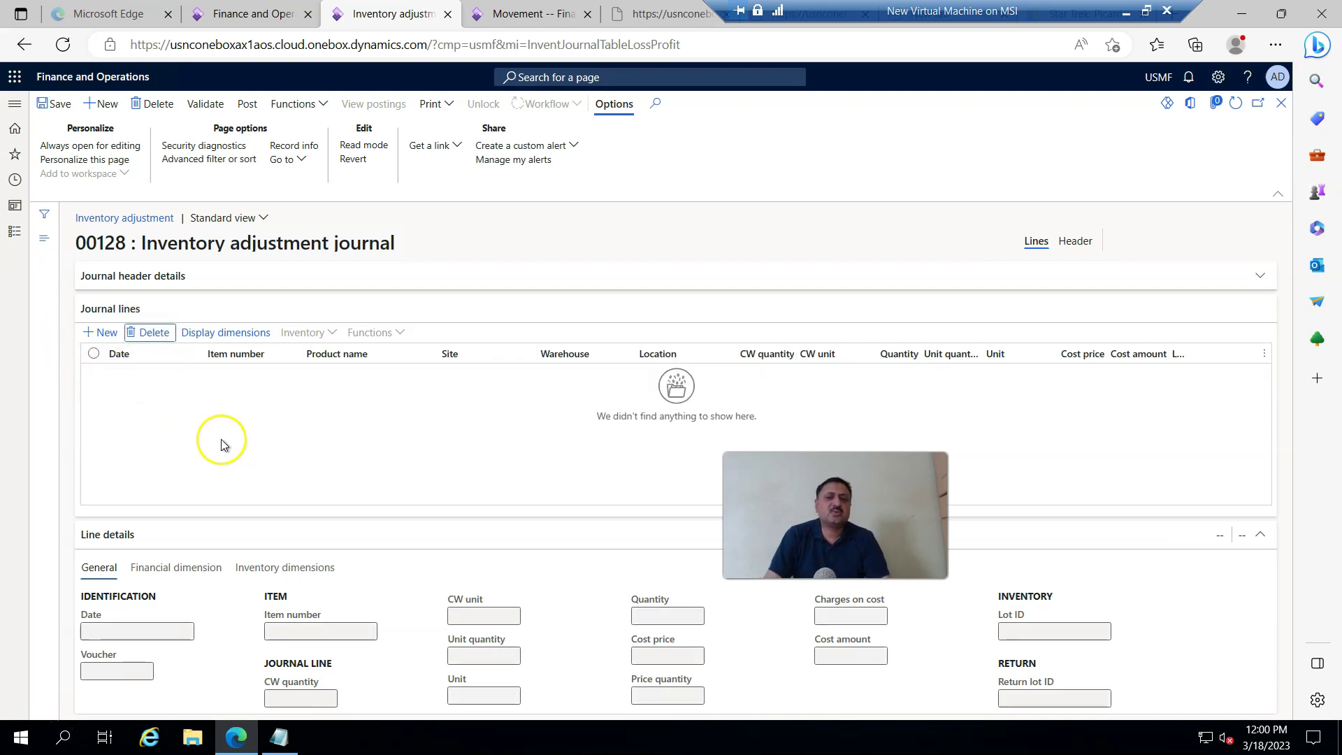
Step: Add a new journal line and look up item Inv_3182023 using the text Inv
{"action": "left_click", "coordinate": [102, 333]}
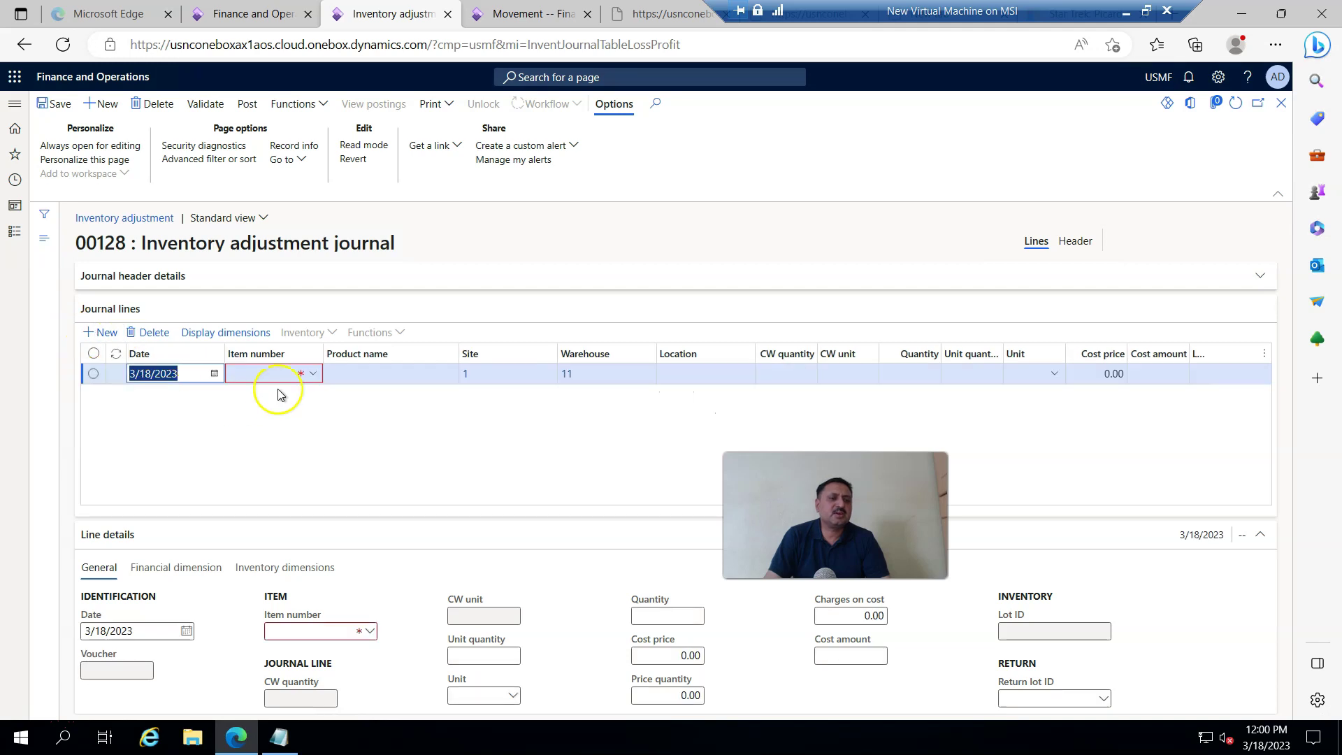
{"action": "left_click", "coordinate": [312, 375]}
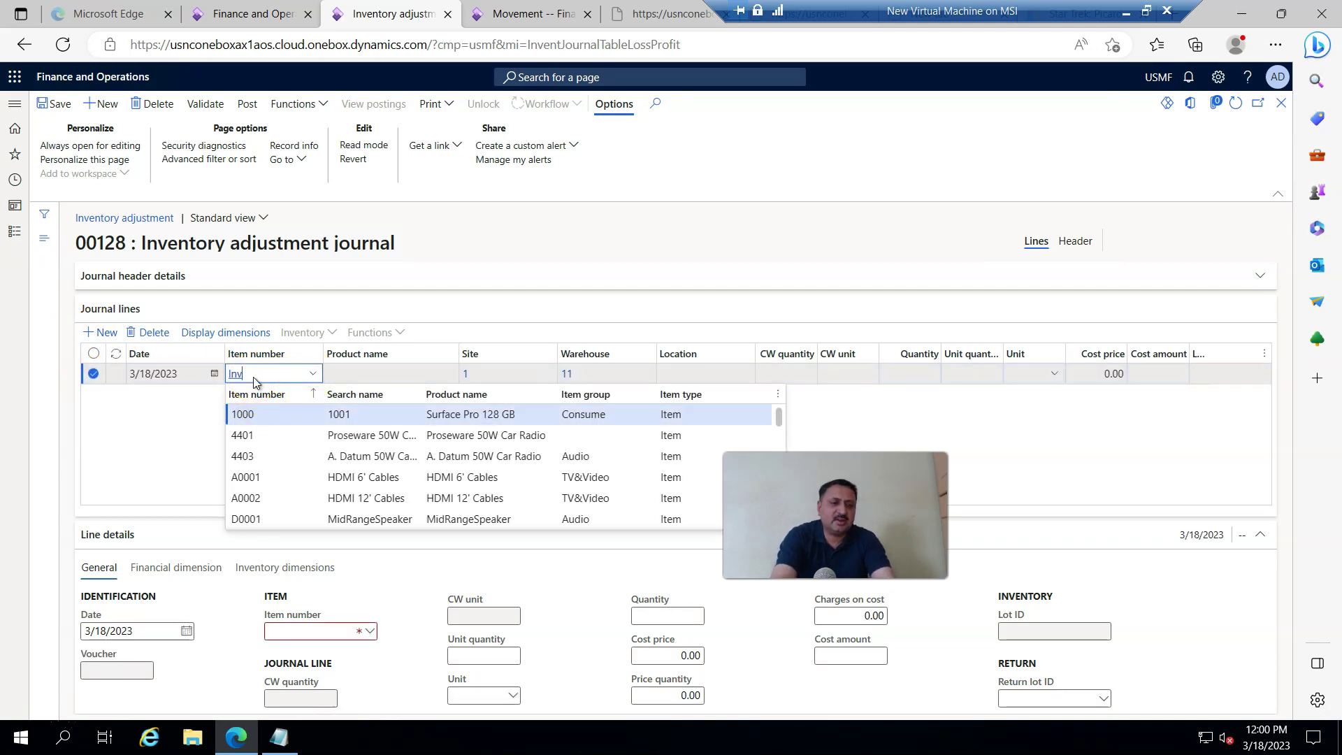
{"action": "type", "text": "Inv"}
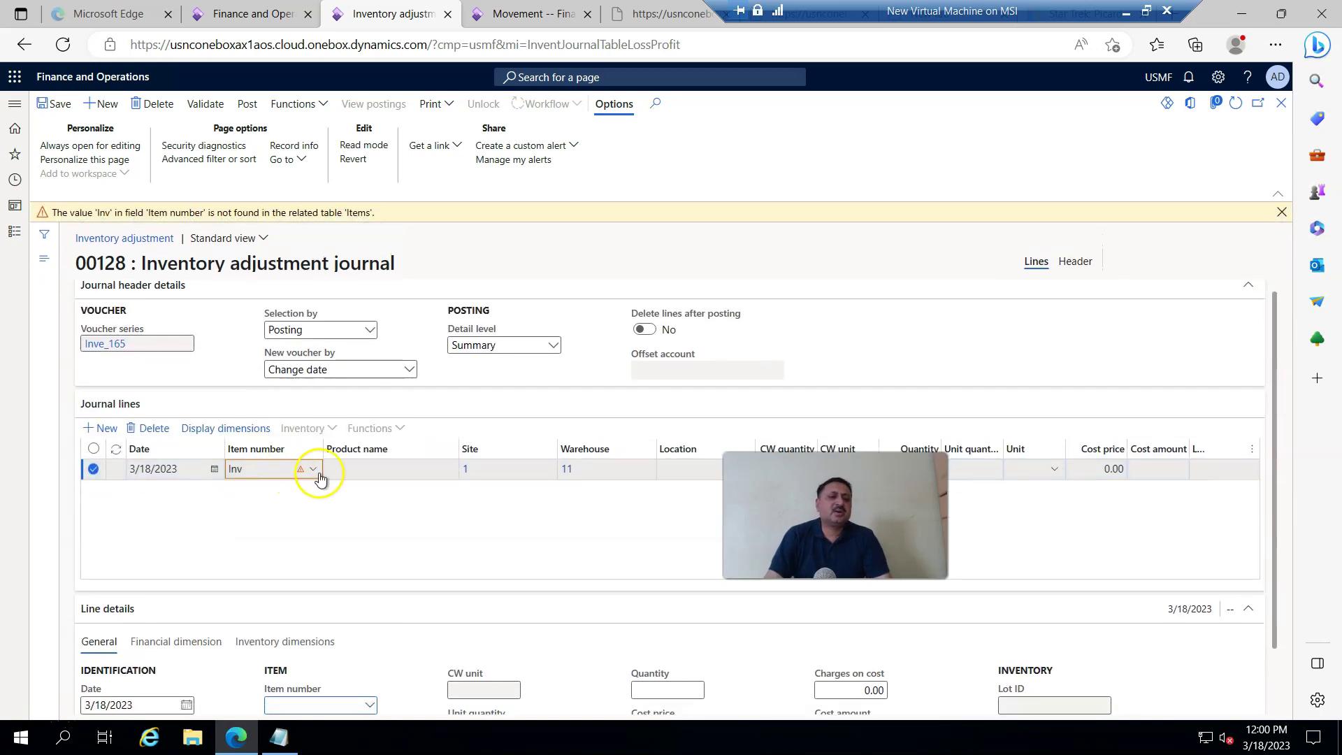
{"action": "left_click", "coordinate": [314, 469]}
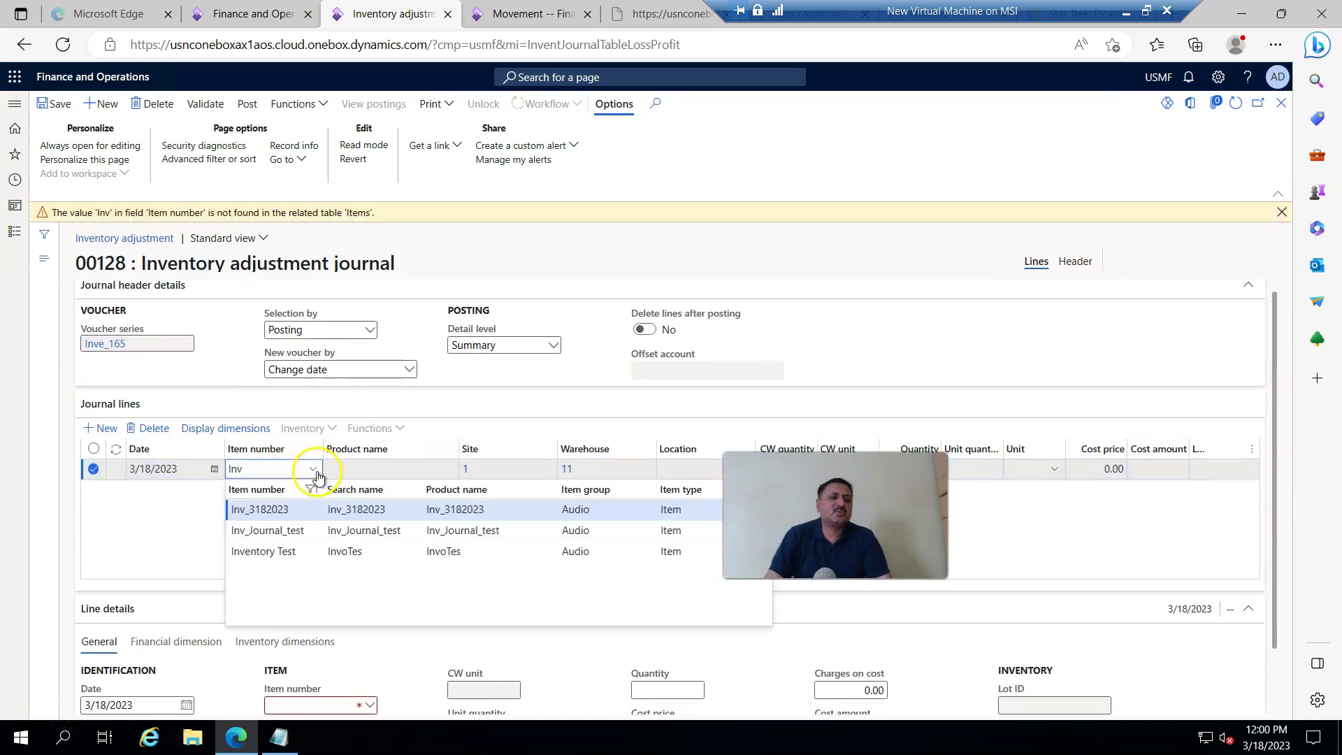
{"action": "left_click", "coordinate": [260, 511]}
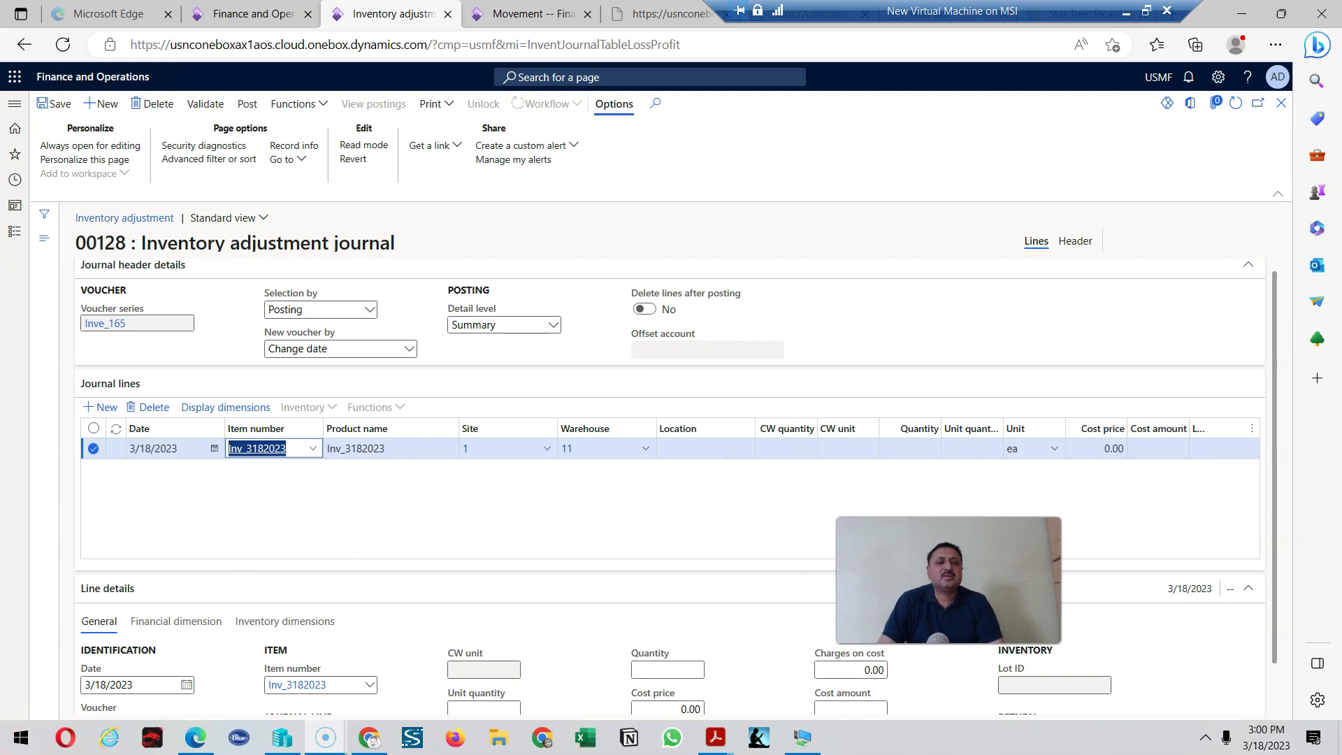
Step: Set the new line's quantity to -5 and check its cost price and line details
{"action": "left_click", "coordinate": [919, 450]}
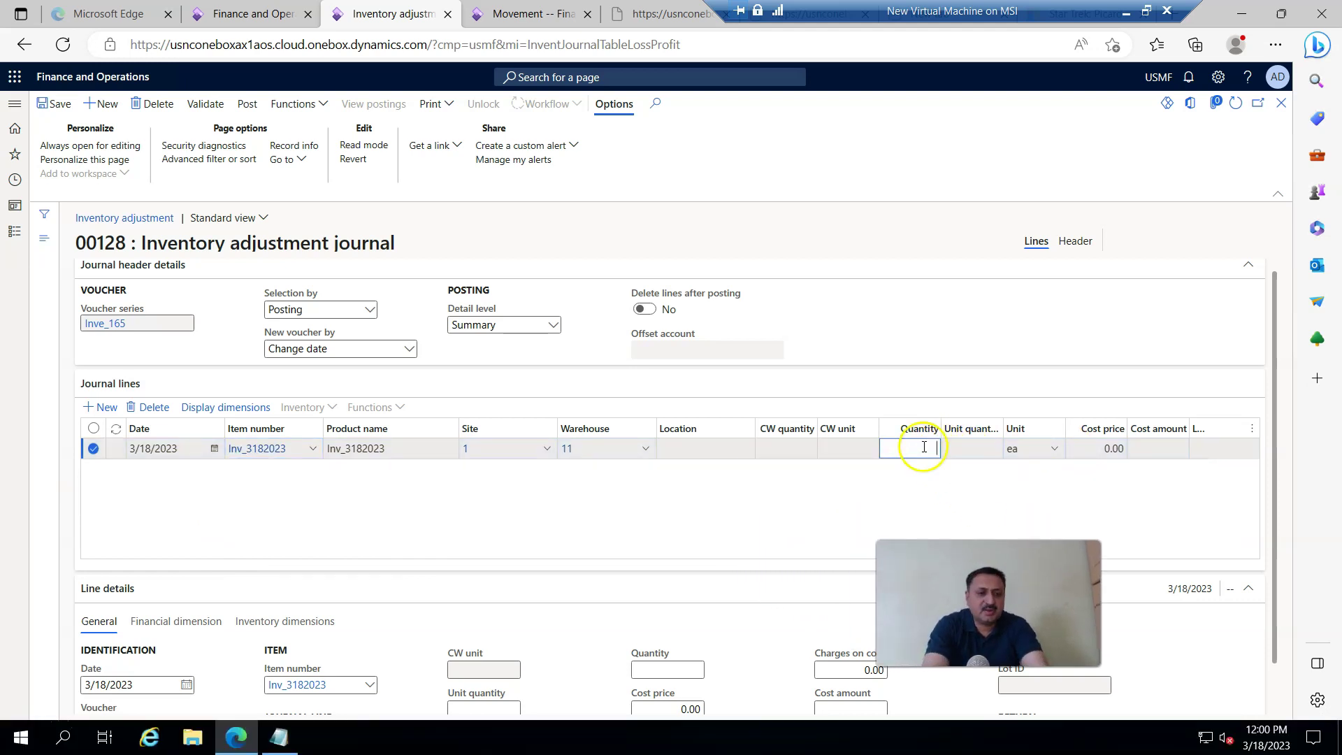
{"action": "key", "text": "Tab"}
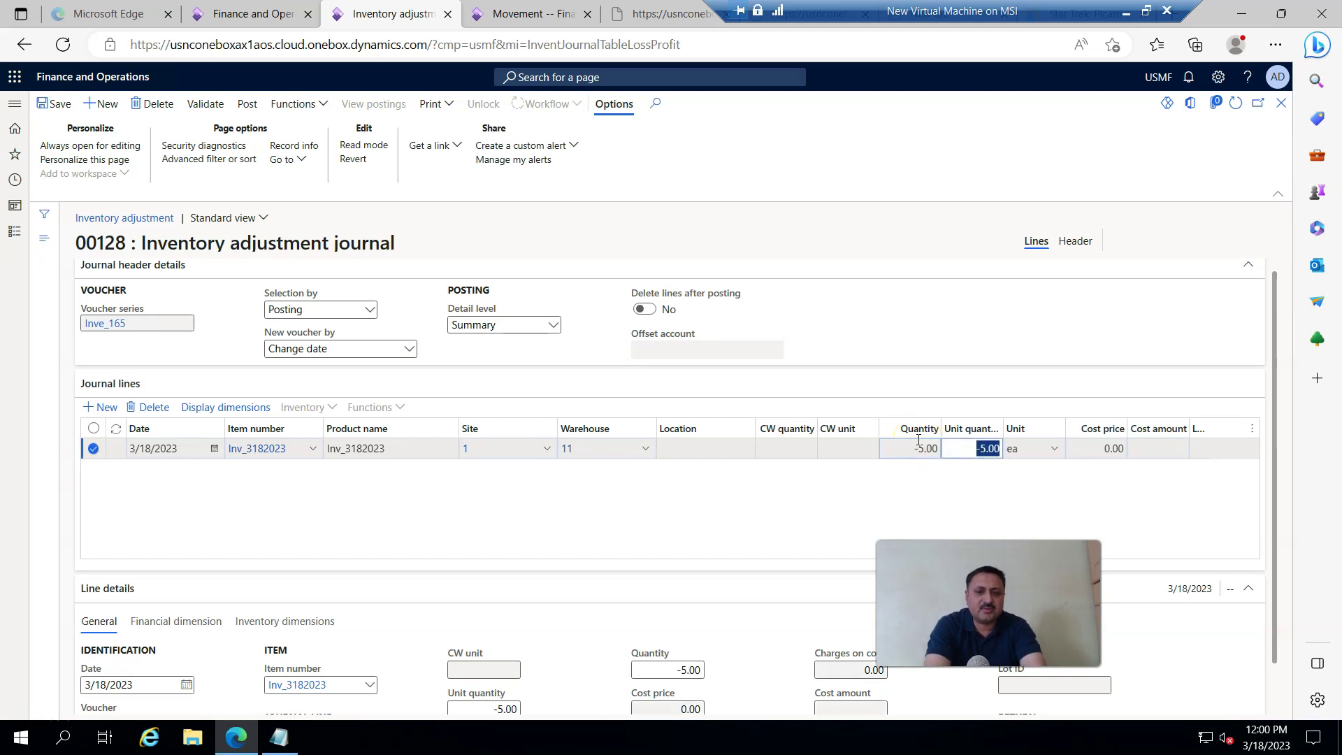
{"action": "left_click", "coordinate": [1097, 479]}
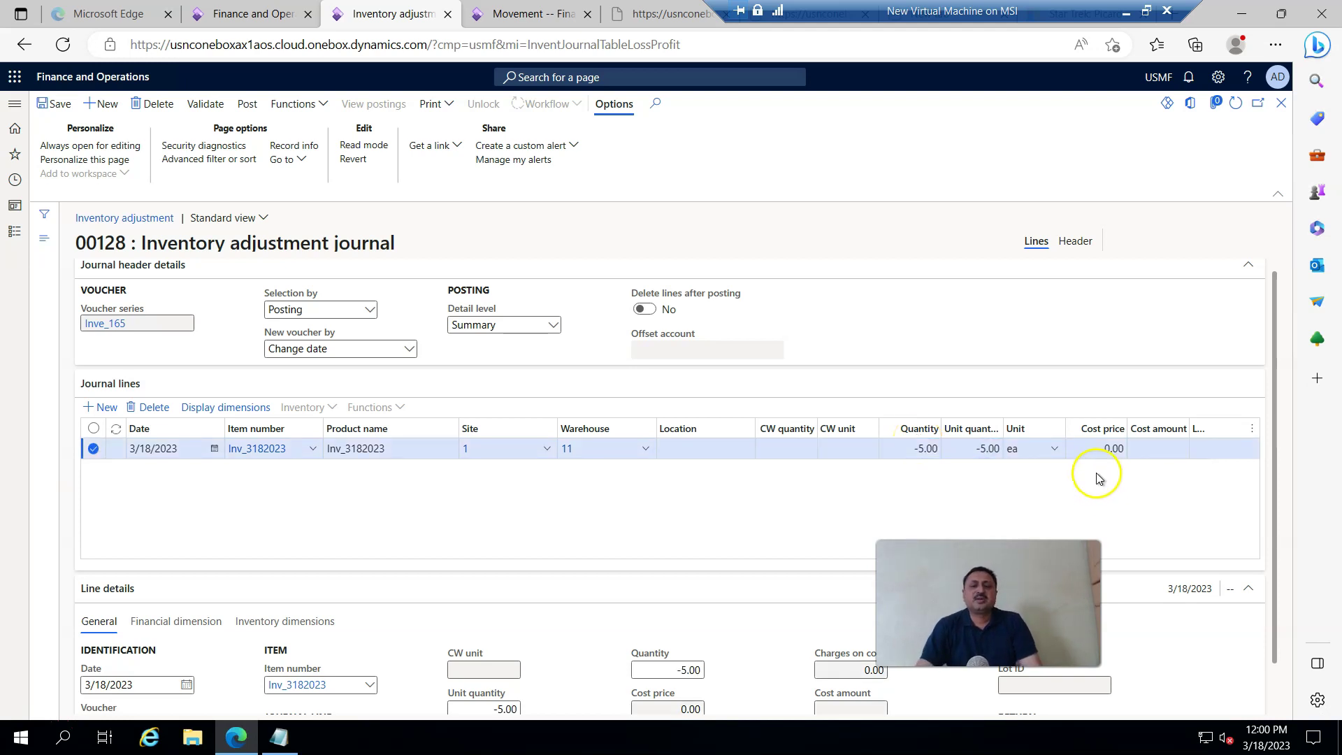
{"action": "scroll", "coordinate": [717, 470], "scroll_direction": "down", "scroll_amount": 1}
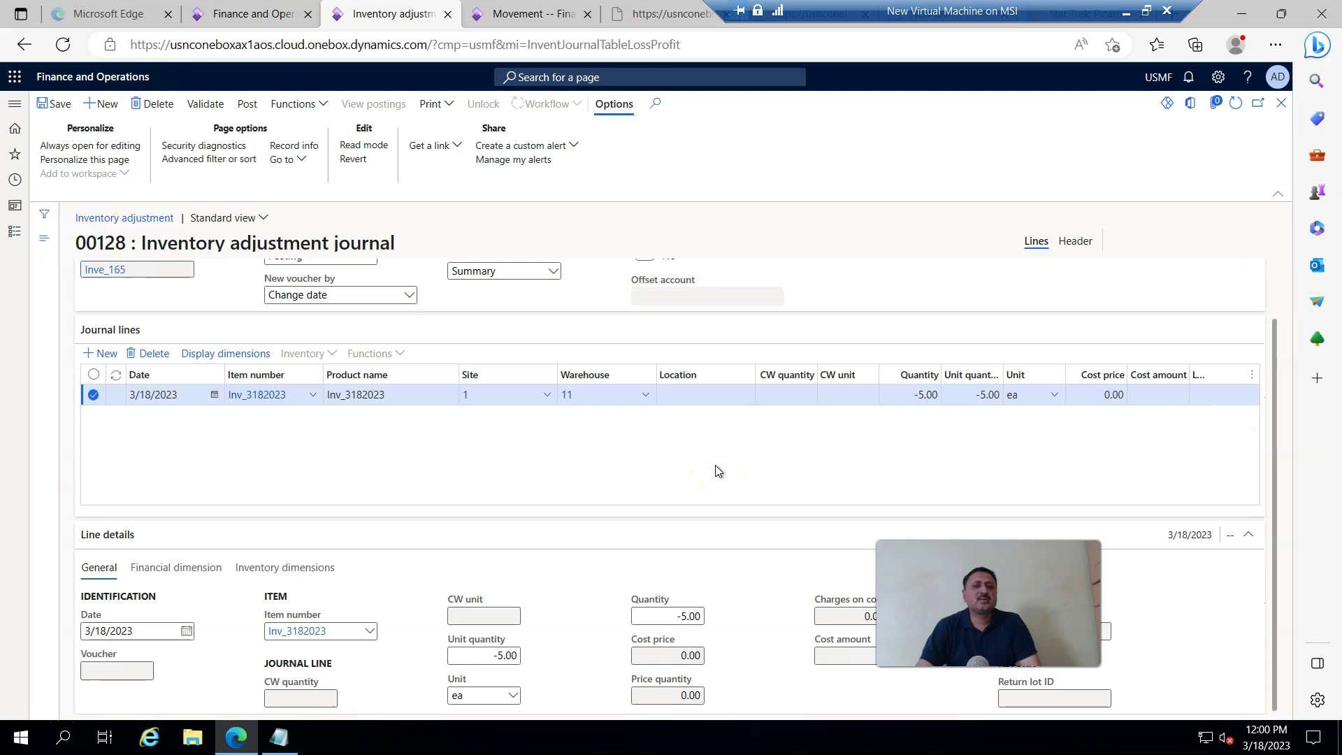
{"action": "scroll", "coordinate": [717, 471], "scroll_direction": "up", "scroll_amount": 1}
{"action": "left_click", "coordinate": [1098, 461]}
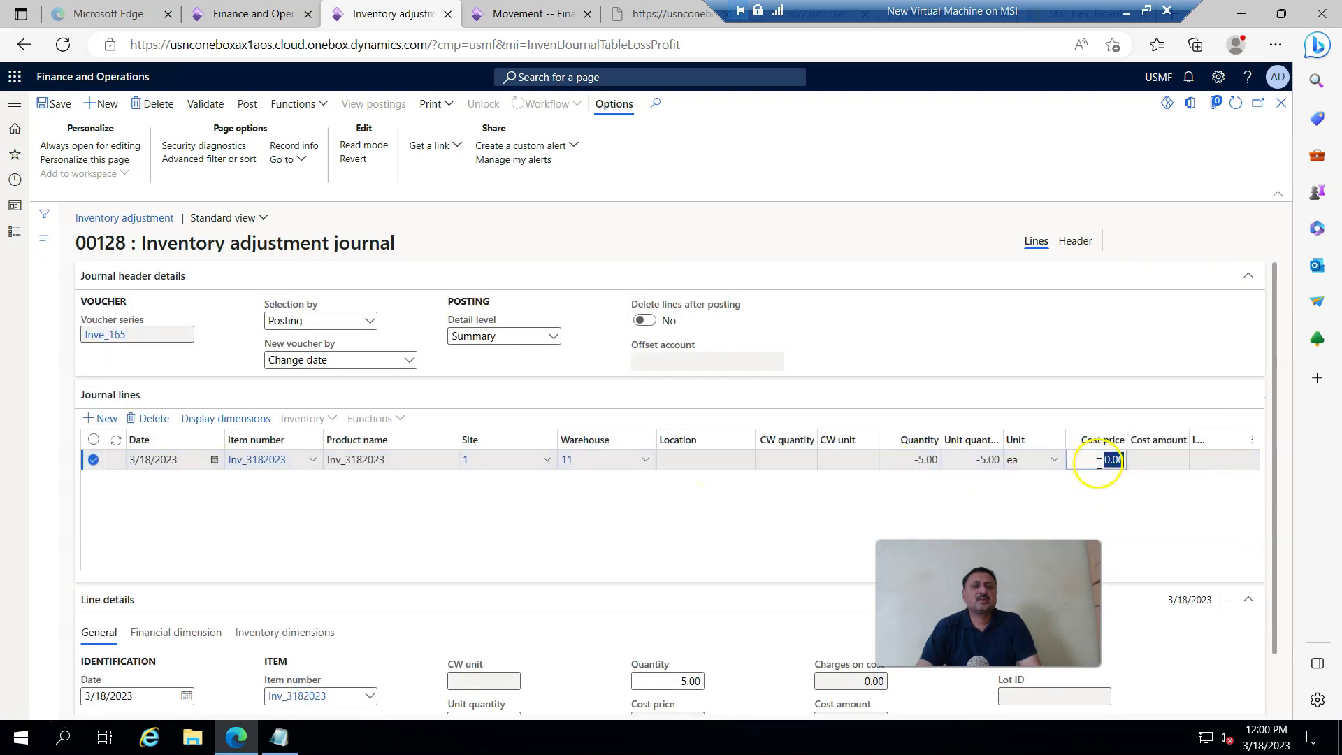
Step: Delete the Inv_3182023 line with quantity -5 from journal 00128
{"action": "left_click", "coordinate": [903, 461]}
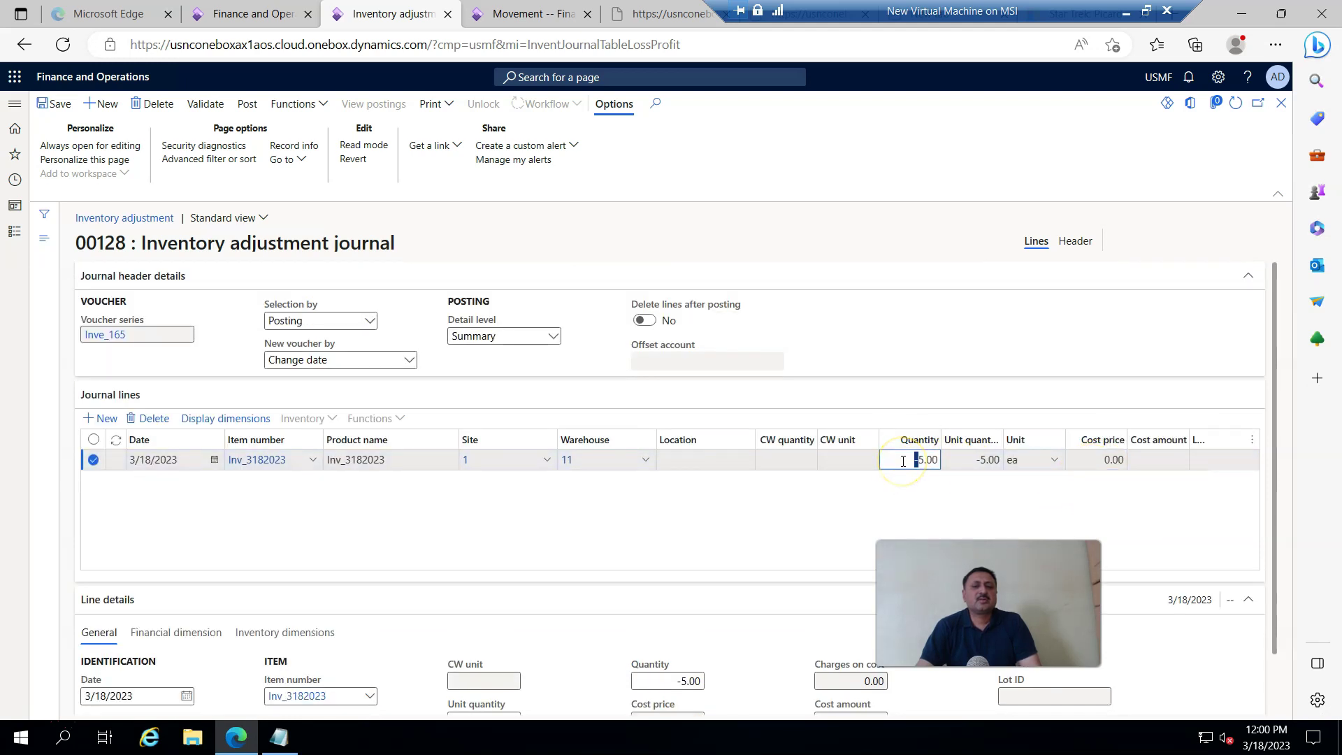
{"action": "left_click", "coordinate": [642, 480]}
{"action": "left_click", "coordinate": [163, 422]}
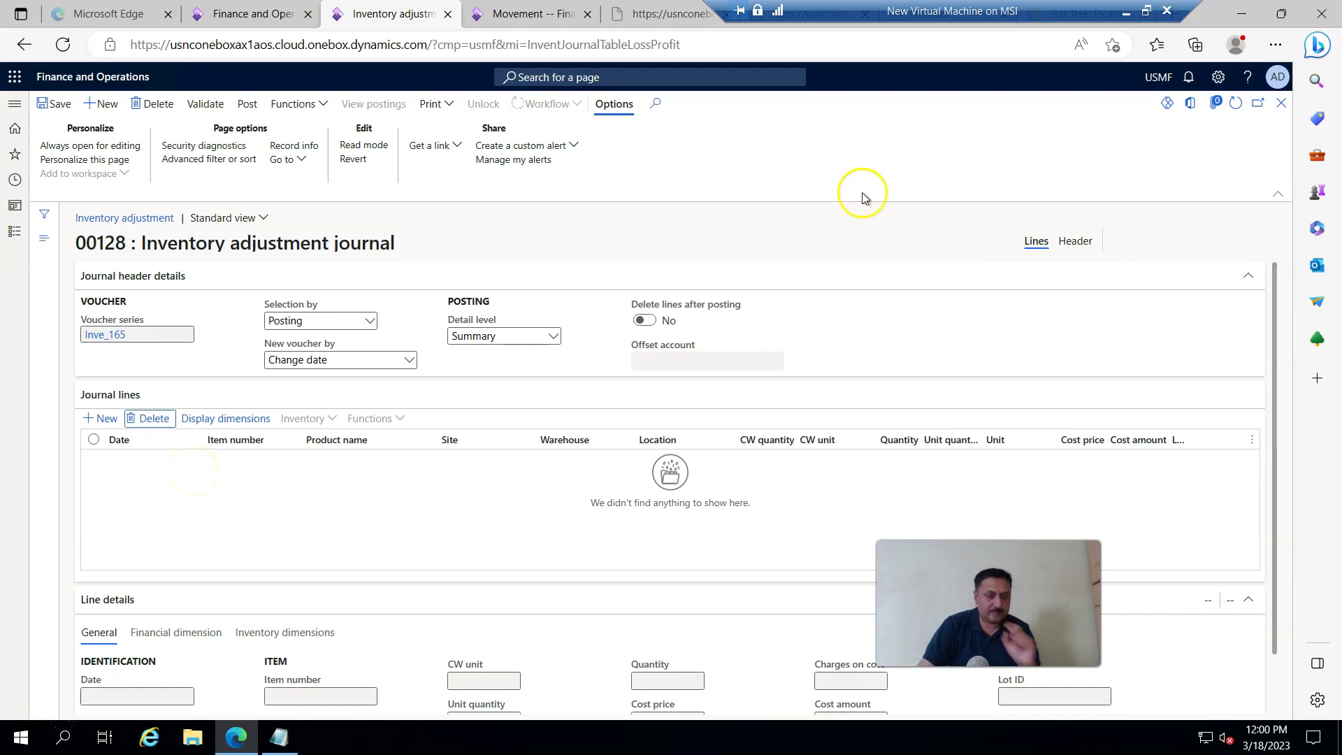
Step: Refresh journal 00128 and add a line for item Inv_3182023, filtering the item lookup by numbers beginning with I
{"action": "left_click", "coordinate": [1236, 103]}
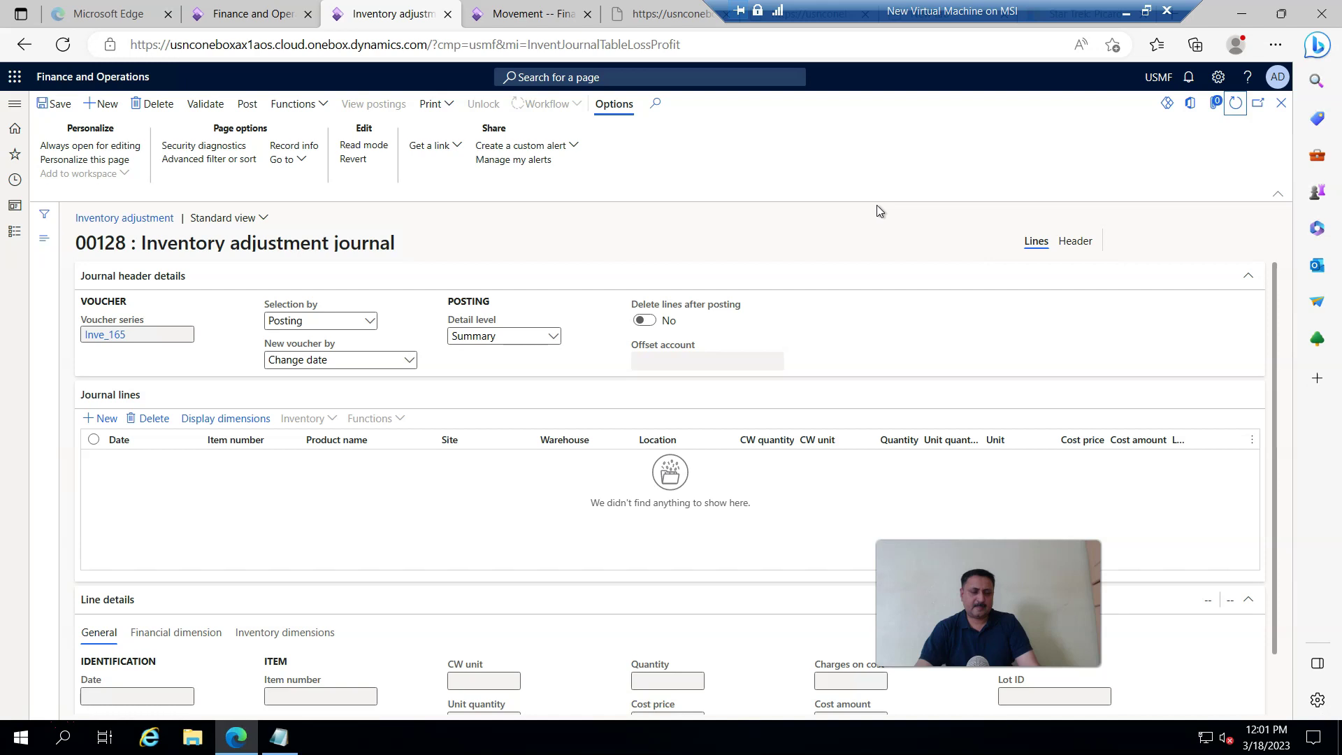
{"action": "left_click", "coordinate": [104, 417]}
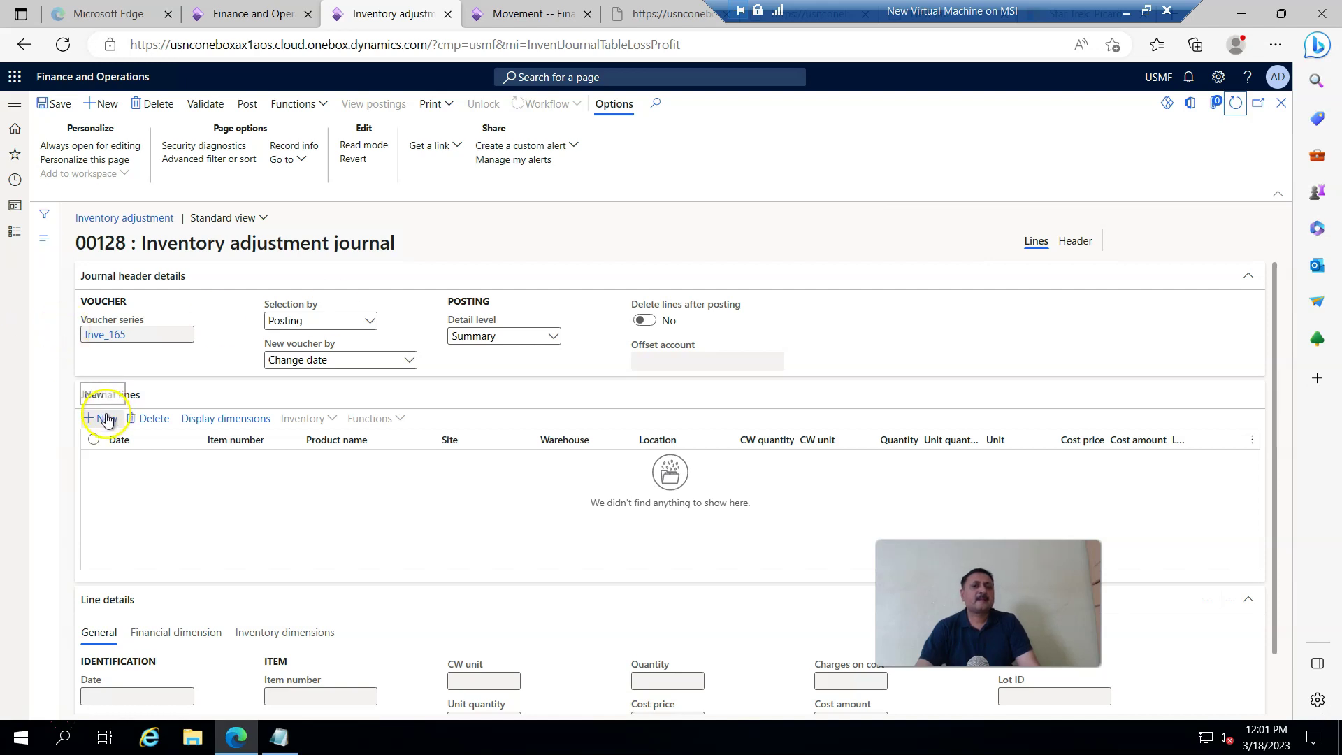
{"action": "left_click", "coordinate": [312, 460]}
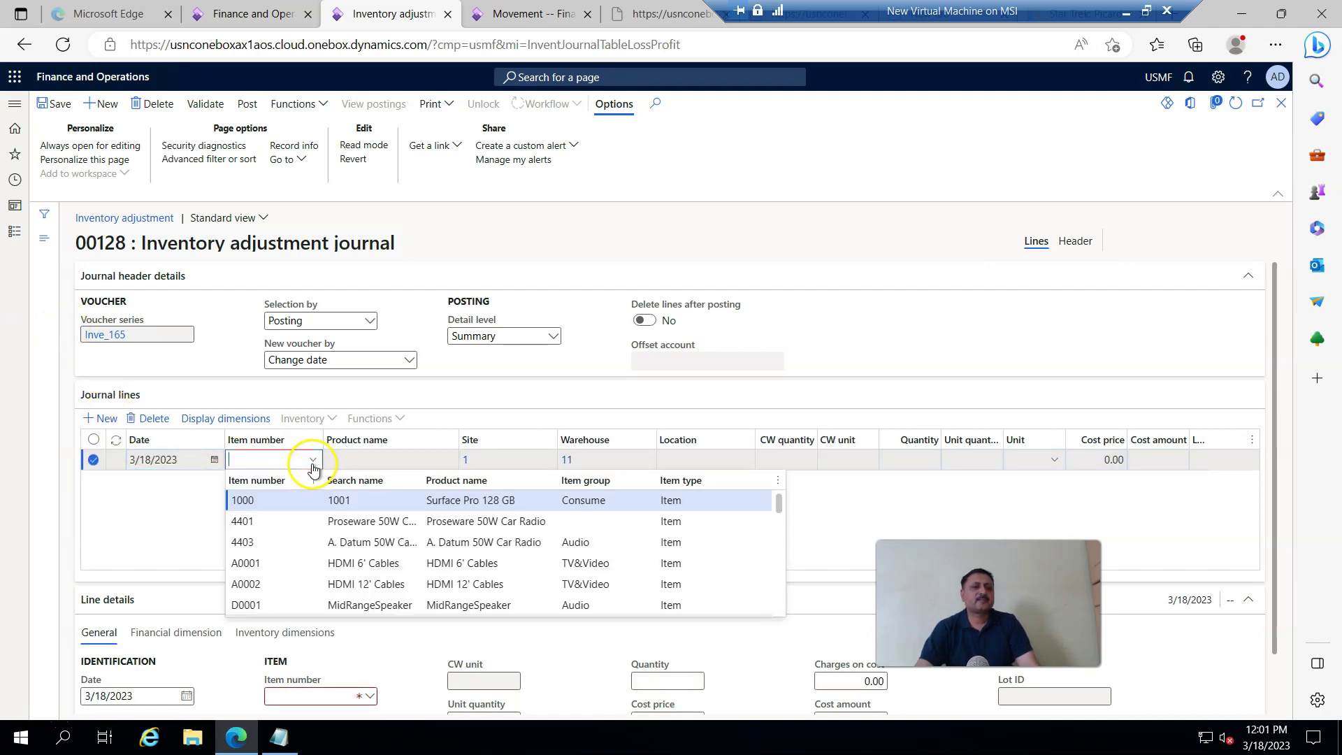
{"action": "left_click", "coordinate": [264, 482]}
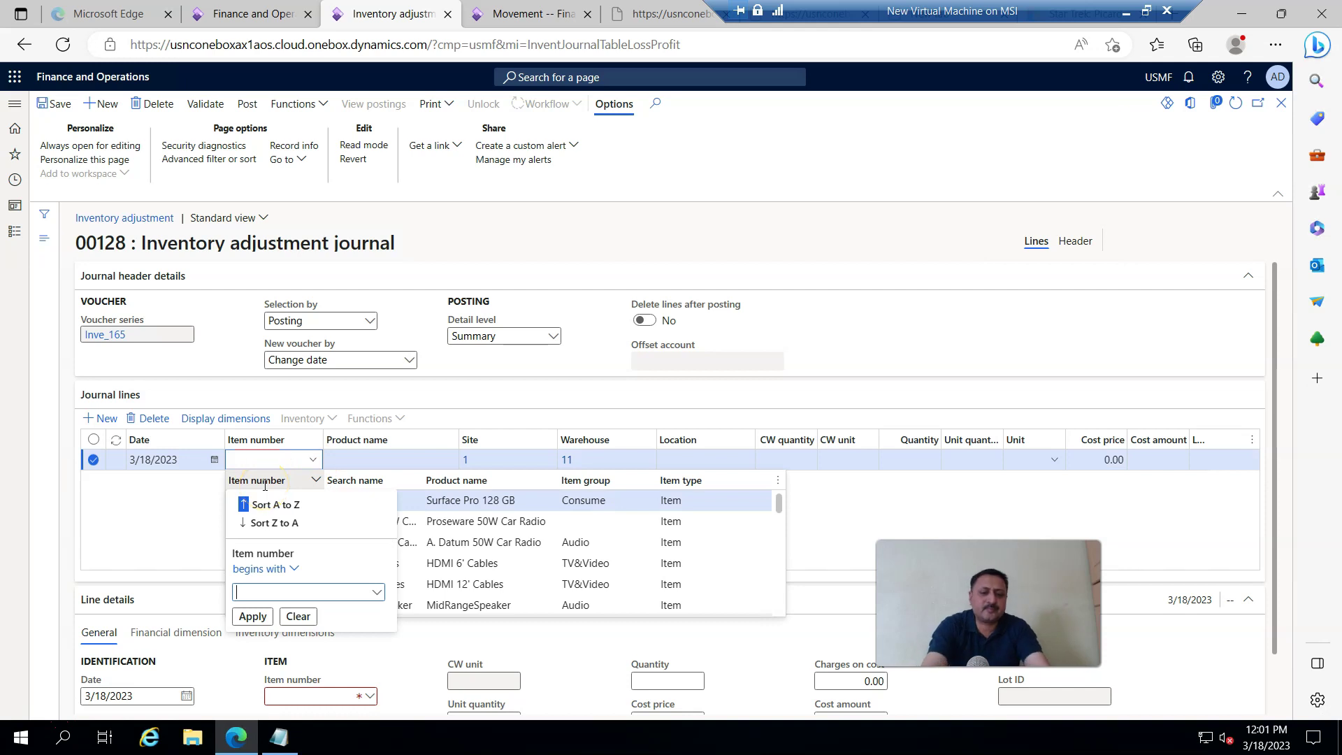
{"action": "type", "text": "I"}
{"action": "key", "text": "Return"}
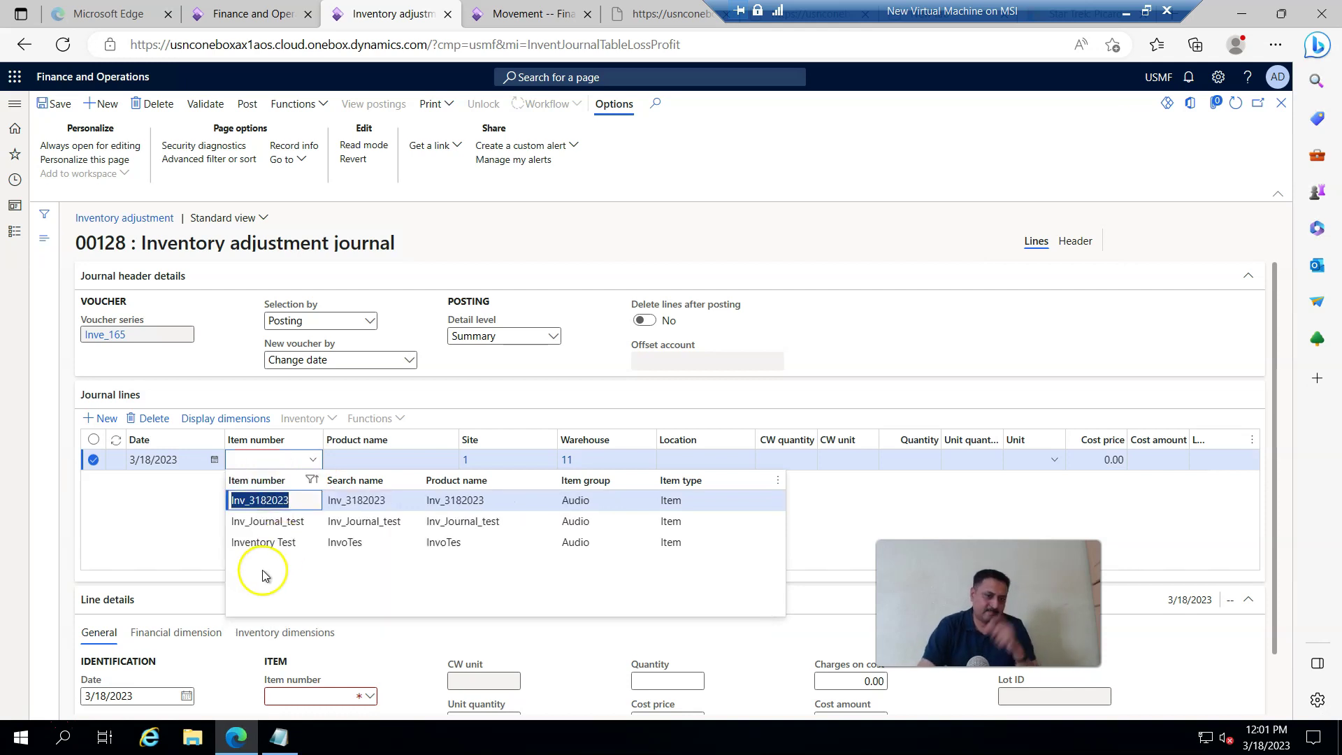
{"action": "left_click", "coordinate": [231, 501]}
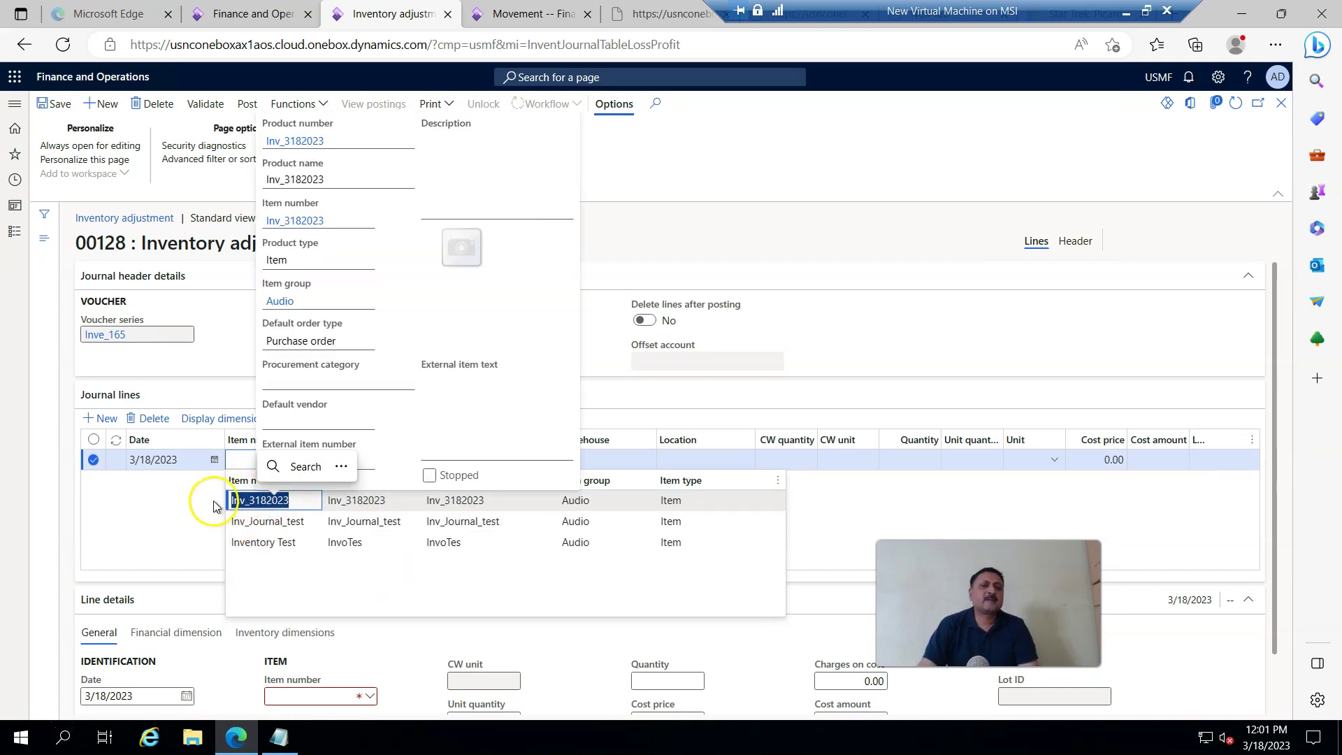
{"action": "left_click", "coordinate": [385, 502]}
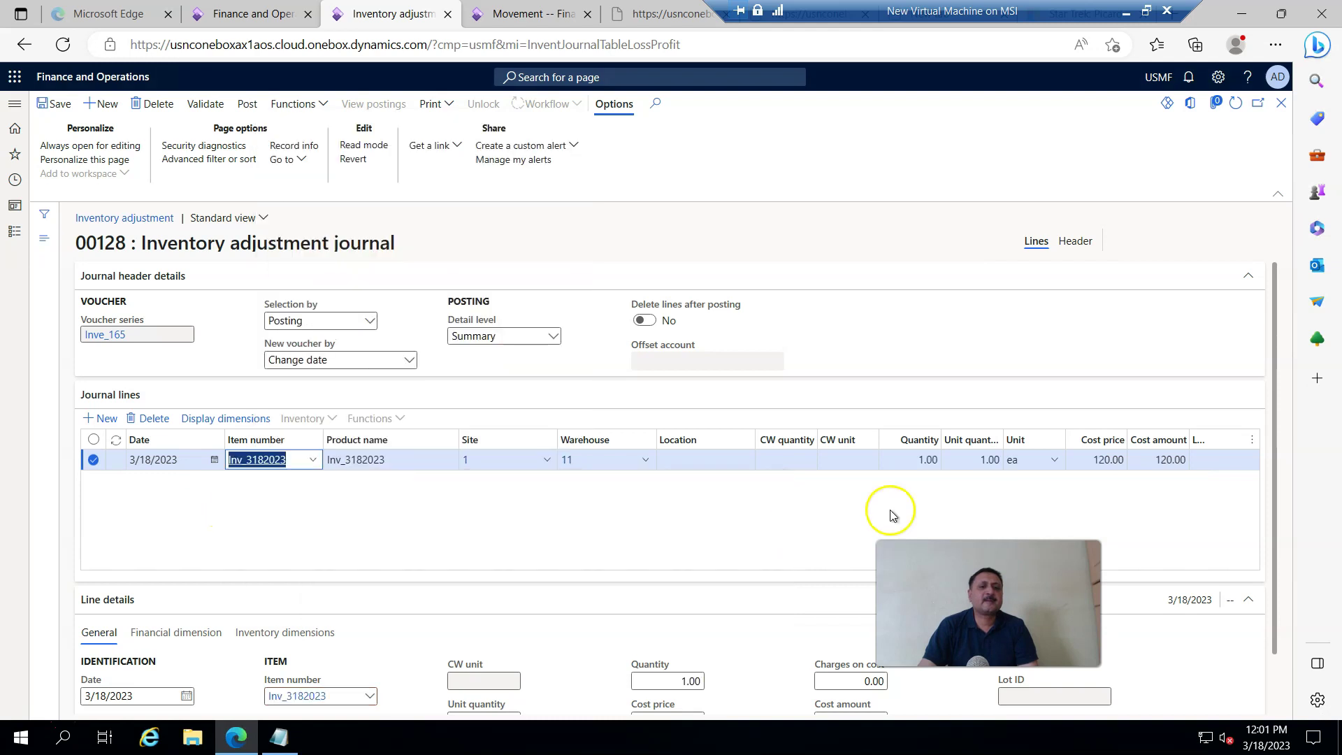
Step: Set the Inv_3182023 line's quantity to -5, check its cost price, and save the journal
{"action": "left_click", "coordinate": [929, 459]}
{"action": "key", "text": "BackSpace"}
{"action": "type", "text": "-5"}
{"action": "key", "text": "Tab"}
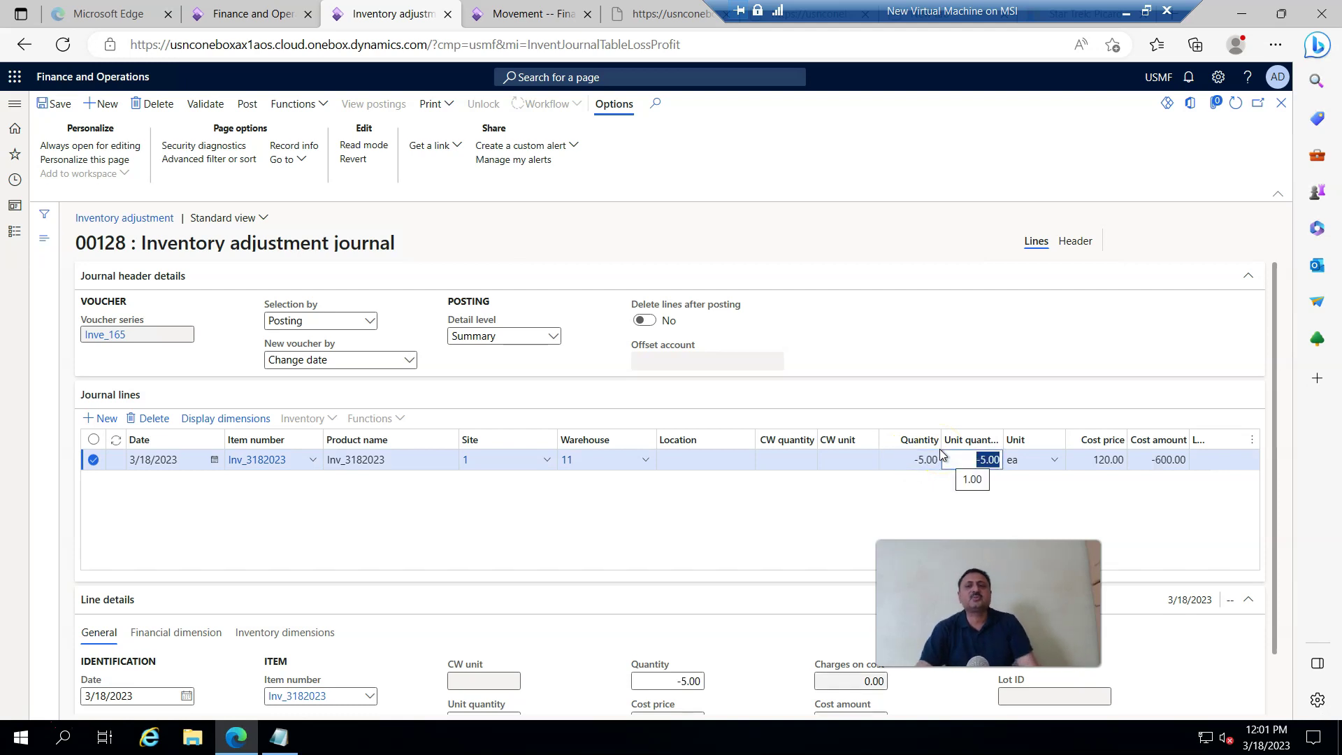
{"action": "left_click", "coordinate": [1096, 460]}
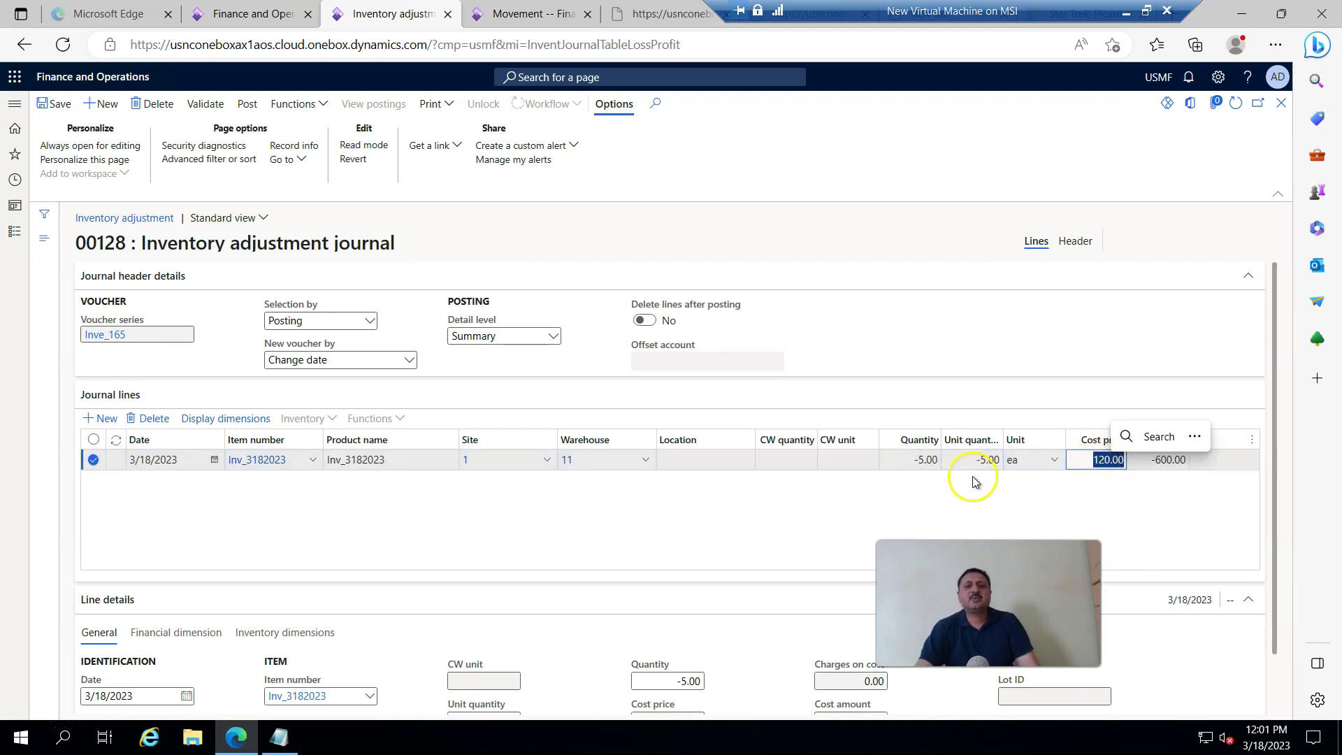
{"action": "left_click", "coordinate": [976, 482]}
{"action": "left_click", "coordinate": [54, 104]}
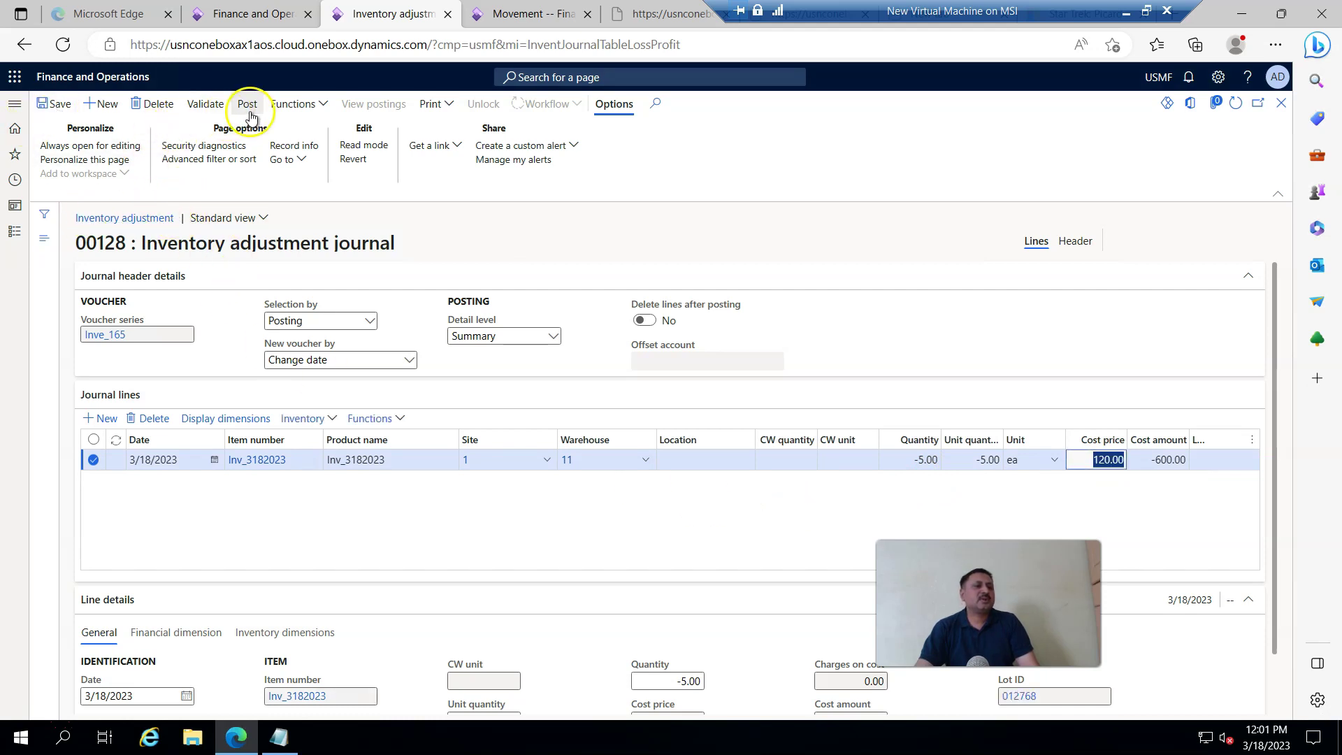
Step: Validate and post inventory adjustment journal 00128
{"action": "left_click", "coordinate": [205, 106]}
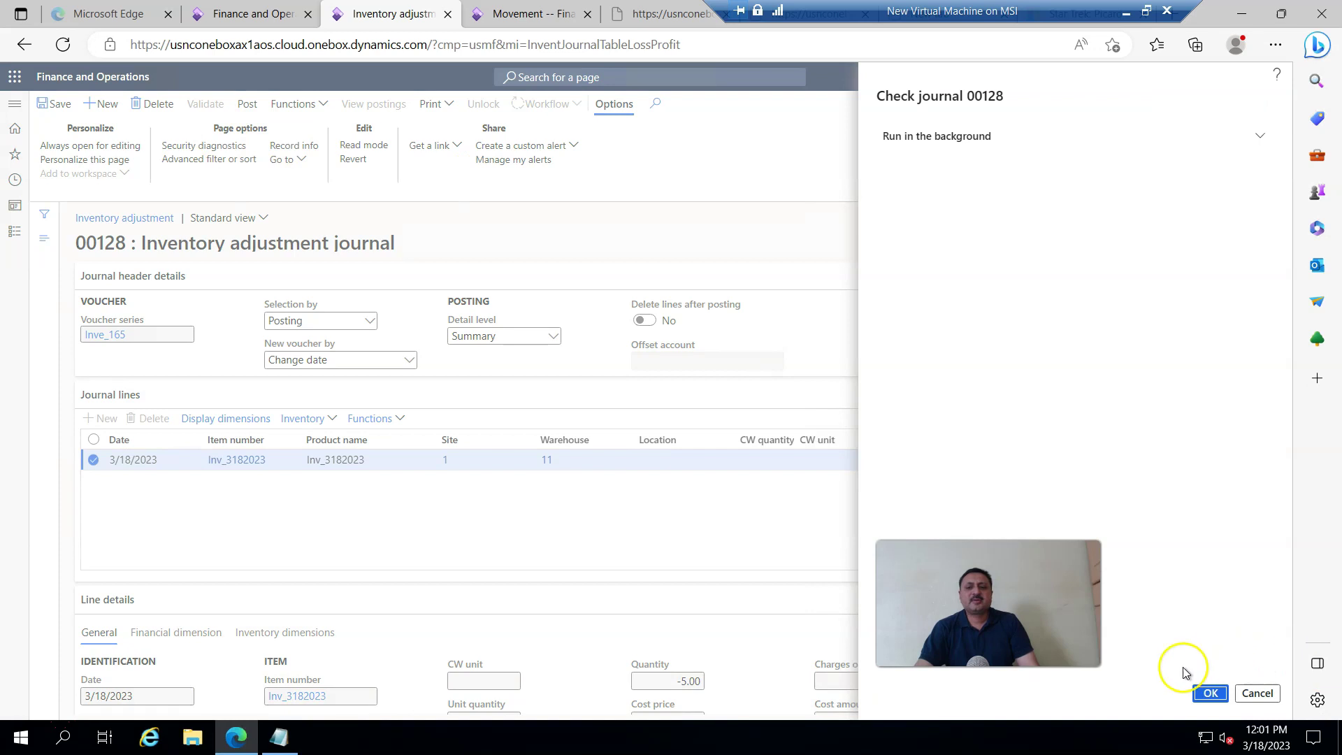
{"action": "left_click", "coordinate": [1210, 693]}
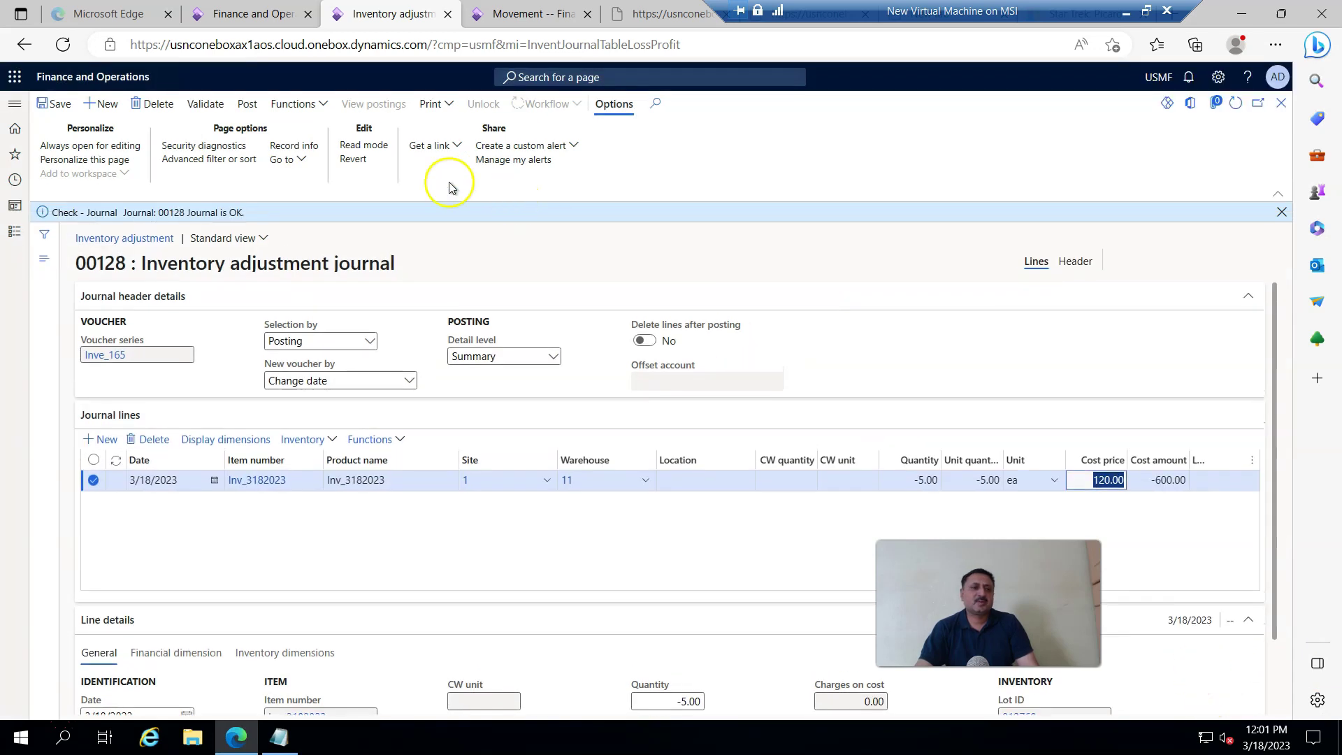
{"action": "left_click", "coordinate": [247, 105]}
{"action": "left_click", "coordinate": [1207, 693]}
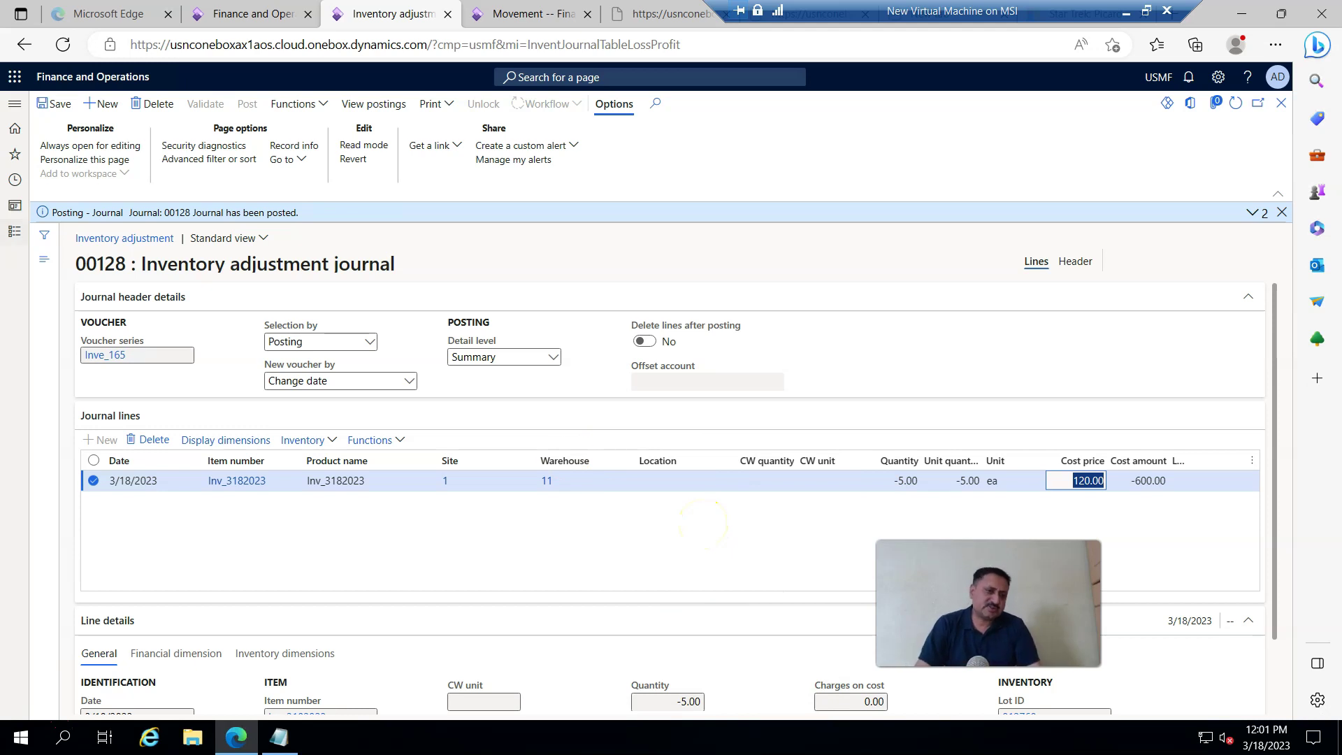
Step: Create an inventory movement journal with name IMov, site 1 and warehouse 11
{"action": "left_click", "coordinate": [10, 235]}
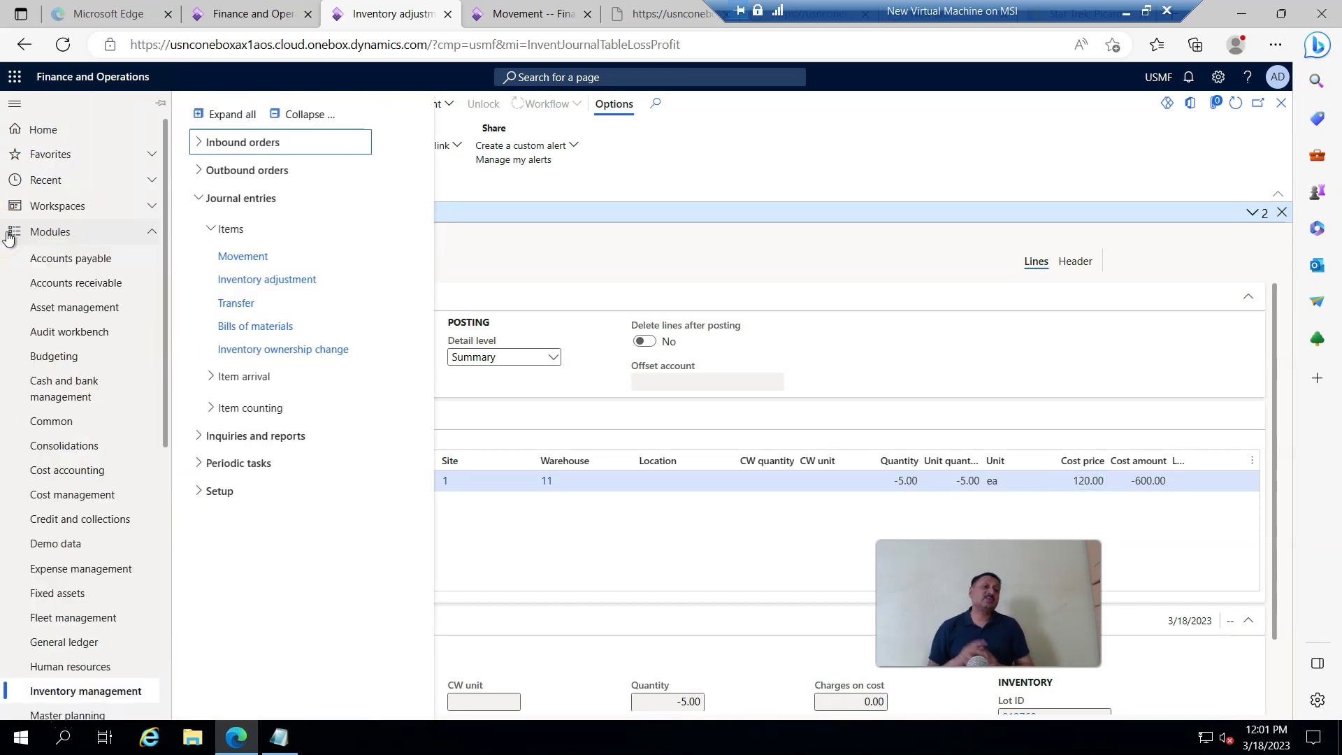
{"action": "left_click", "coordinate": [220, 258]}
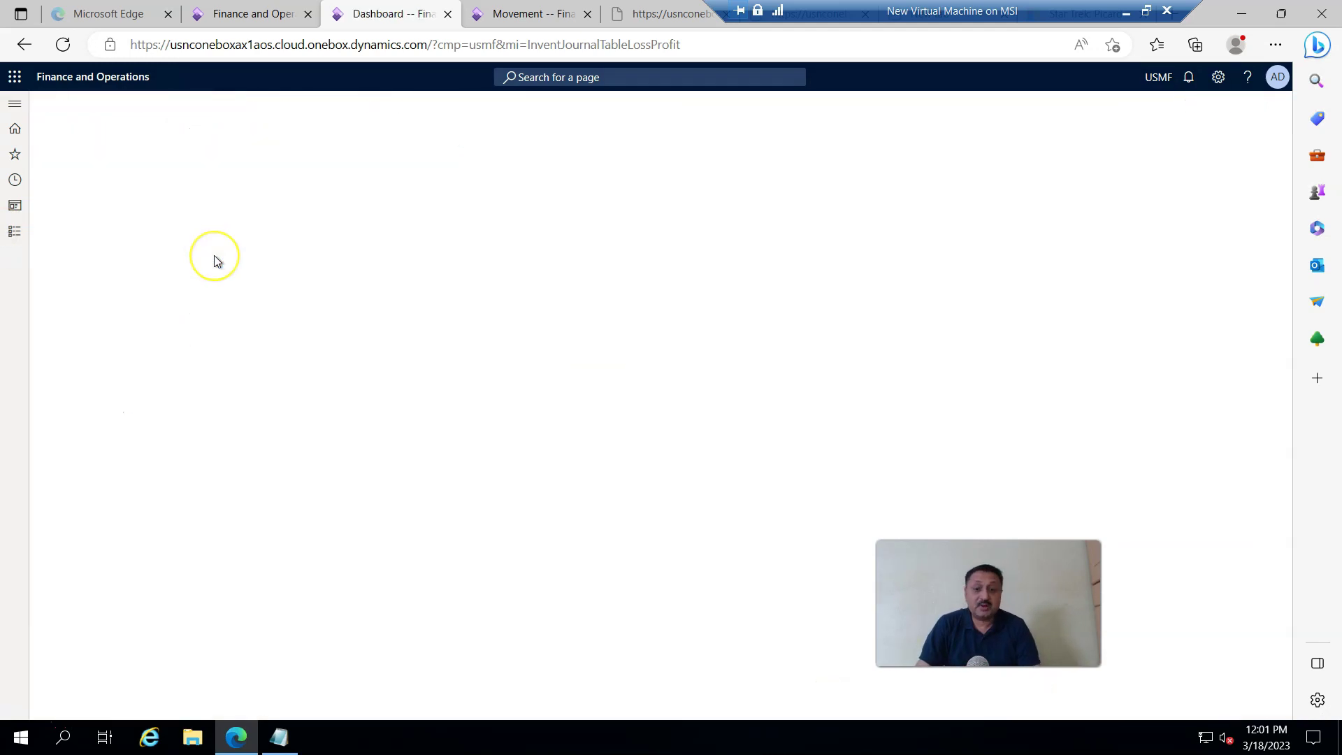
{"action": "left_click", "coordinate": [100, 104]}
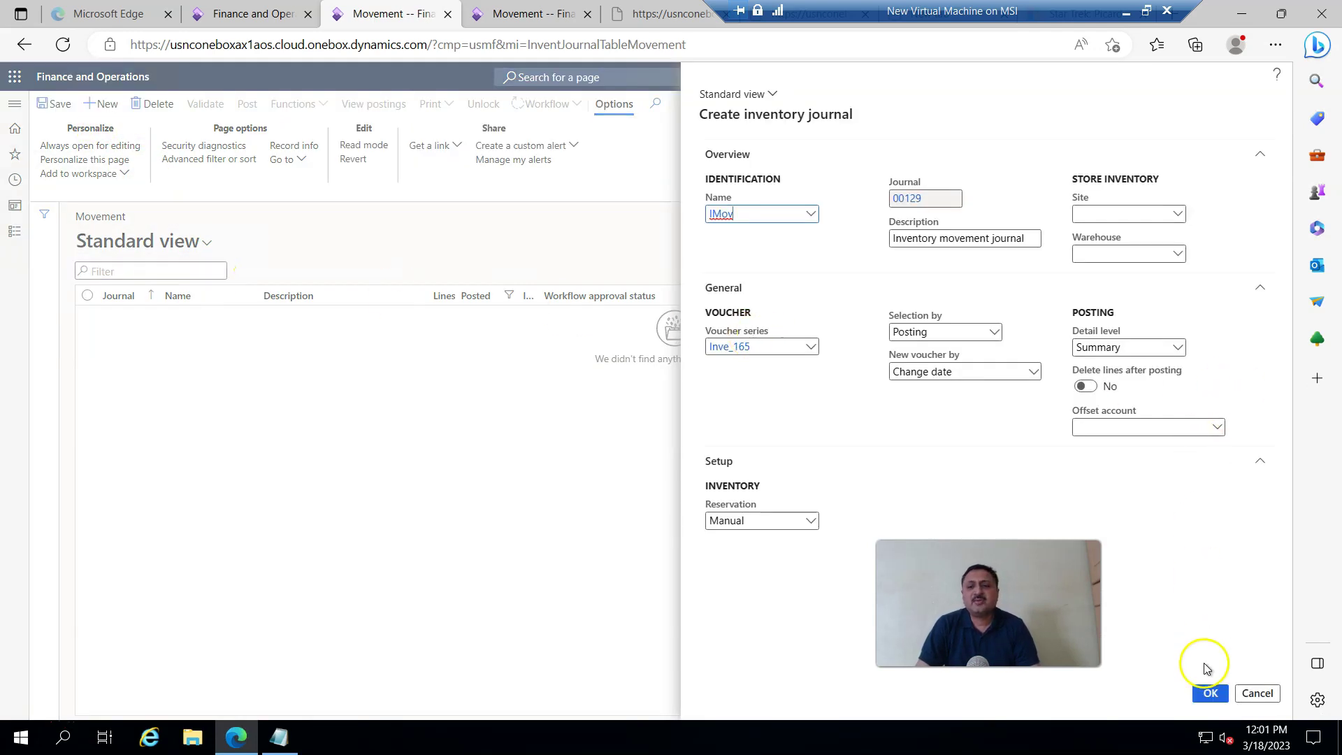
{"action": "left_click", "coordinate": [1178, 214]}
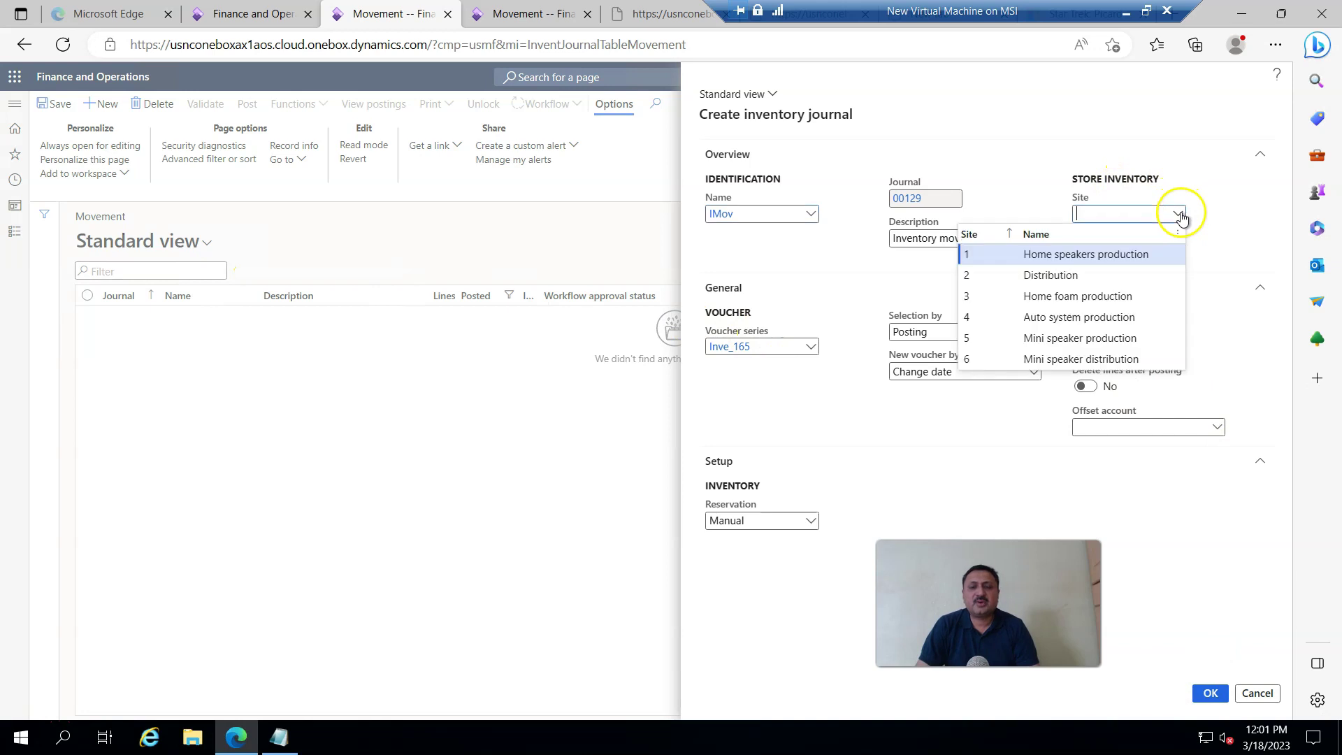
{"action": "left_click", "coordinate": [974, 255]}
{"action": "left_click", "coordinate": [1177, 253]}
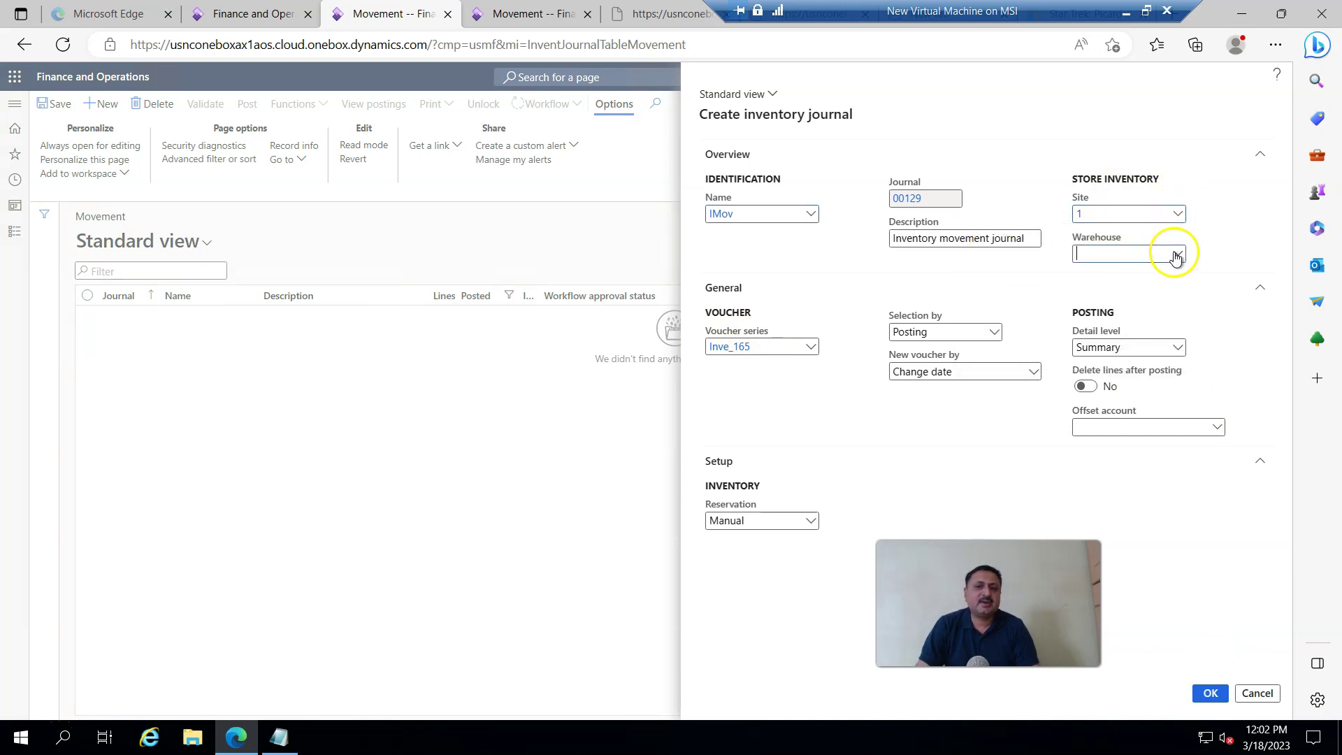
{"action": "left_click", "coordinate": [845, 303]}
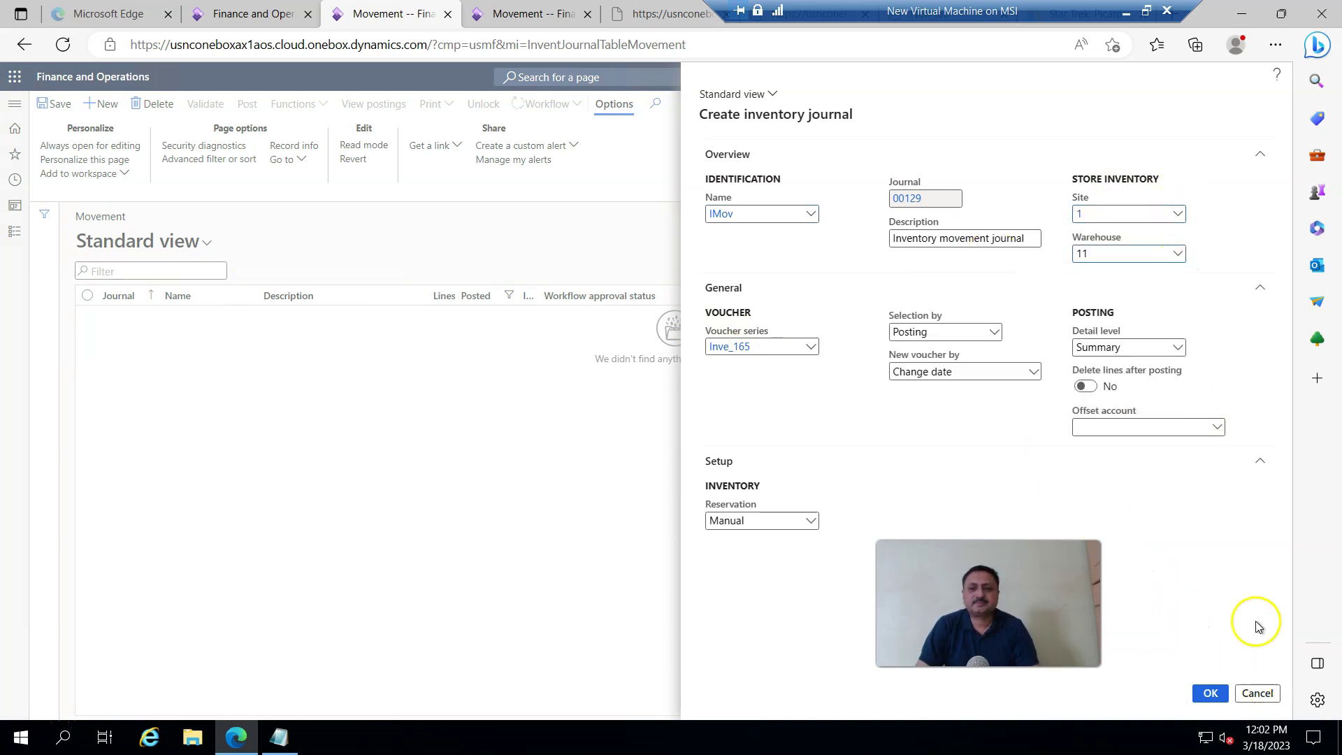
{"action": "left_click", "coordinate": [1209, 692]}
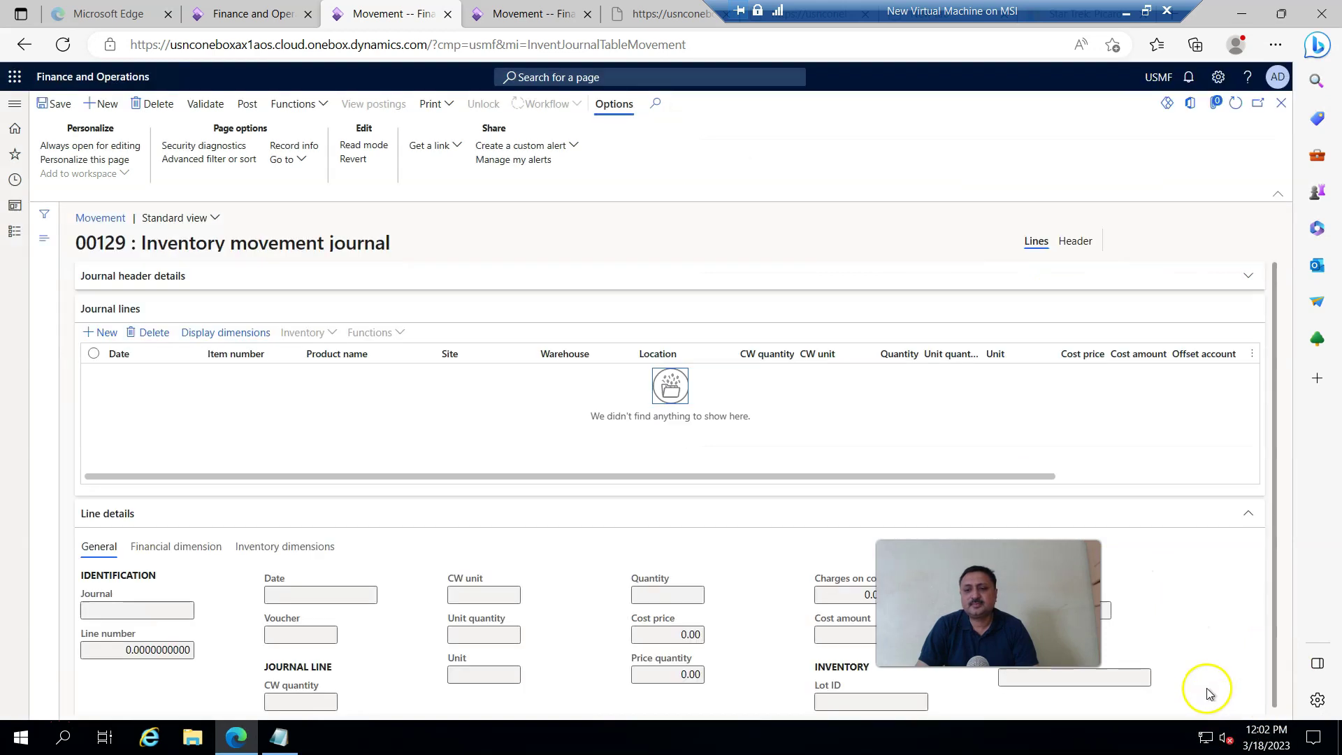
Step: Add a line for item Inv_3182023 to movement journal 00129 and set its quantity to -1
{"action": "left_click", "coordinate": [101, 332]}
{"action": "left_click", "coordinate": [312, 374]}
{"action": "left_click", "coordinate": [279, 397]}
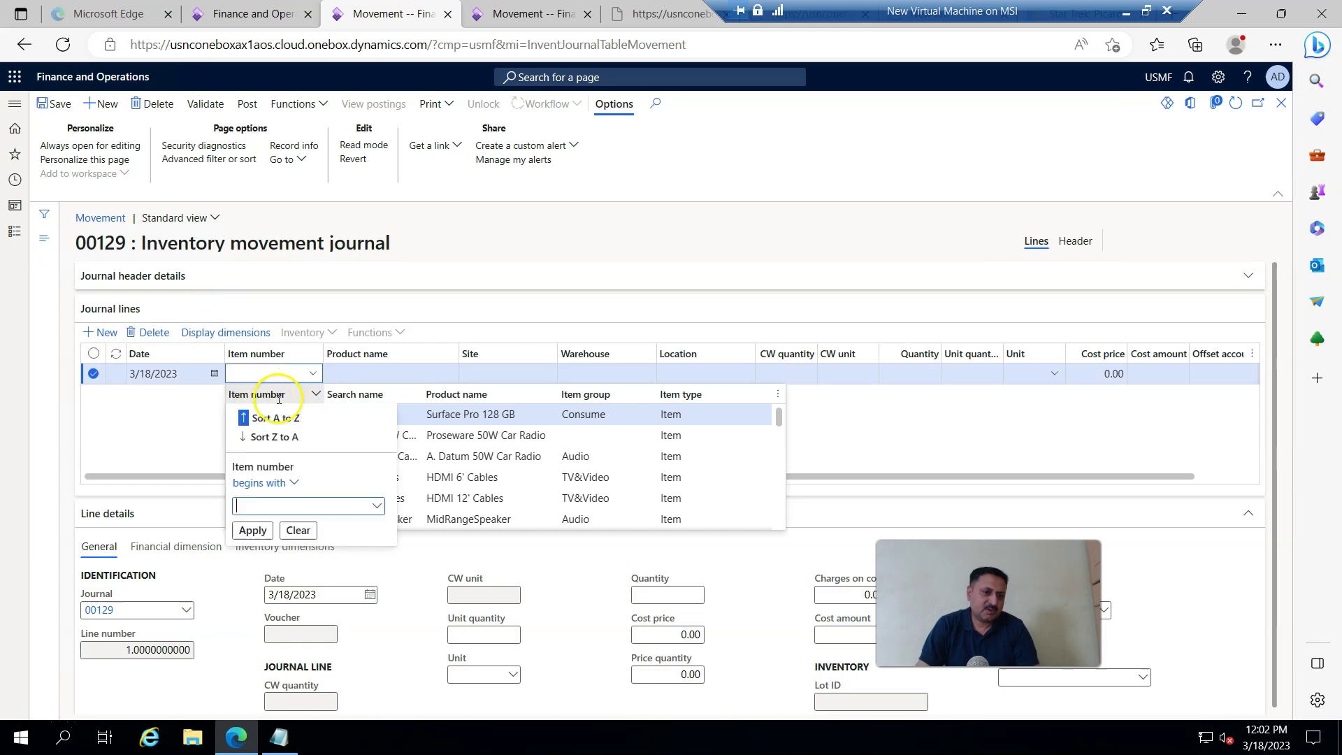
{"action": "key", "text": "Return"}
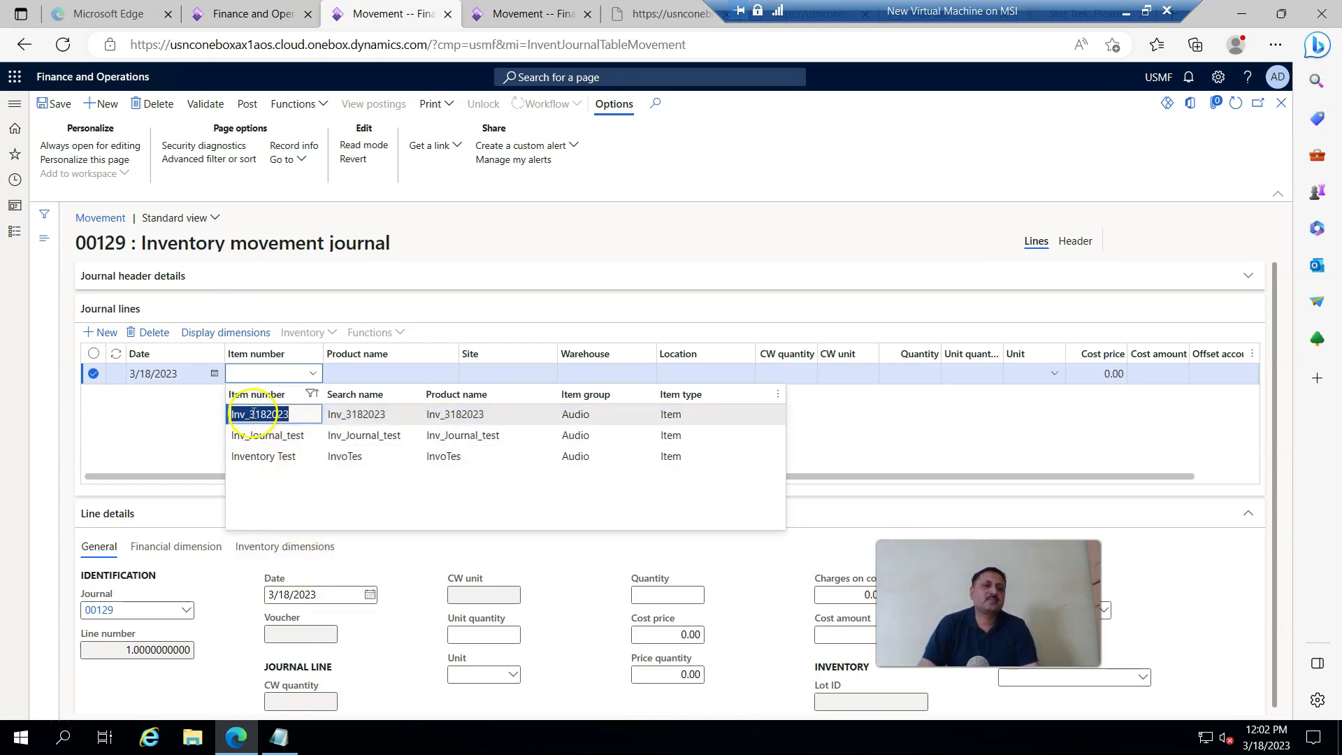
{"action": "left_click", "coordinate": [731, 415]}
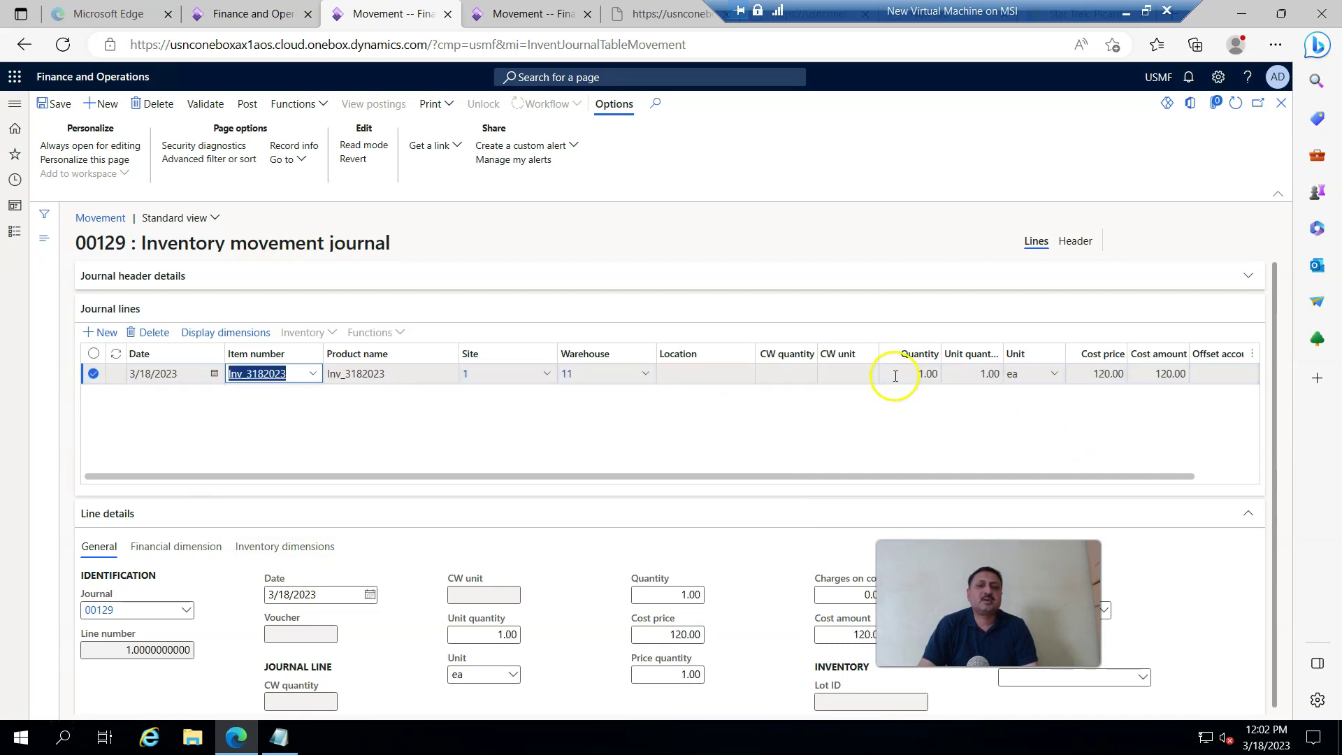
{"action": "left_click", "coordinate": [923, 374]}
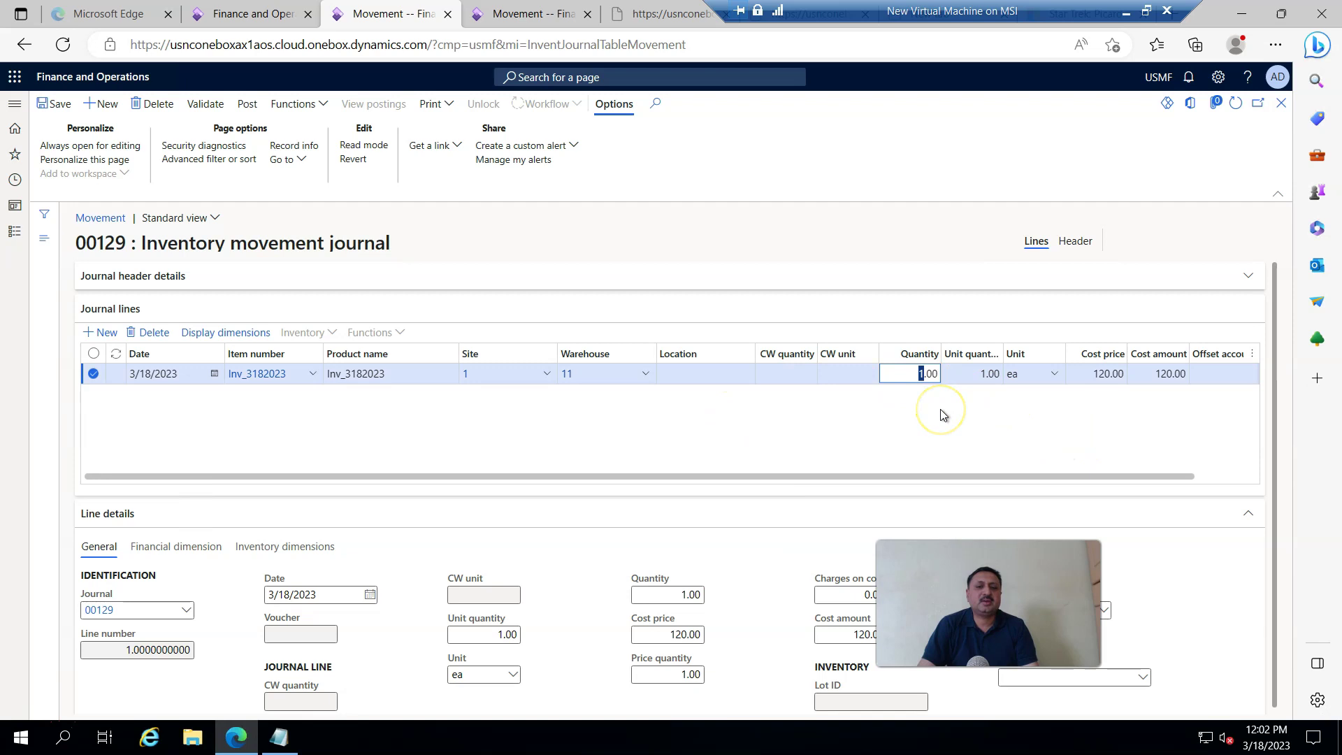
{"action": "key", "text": "Tab"}
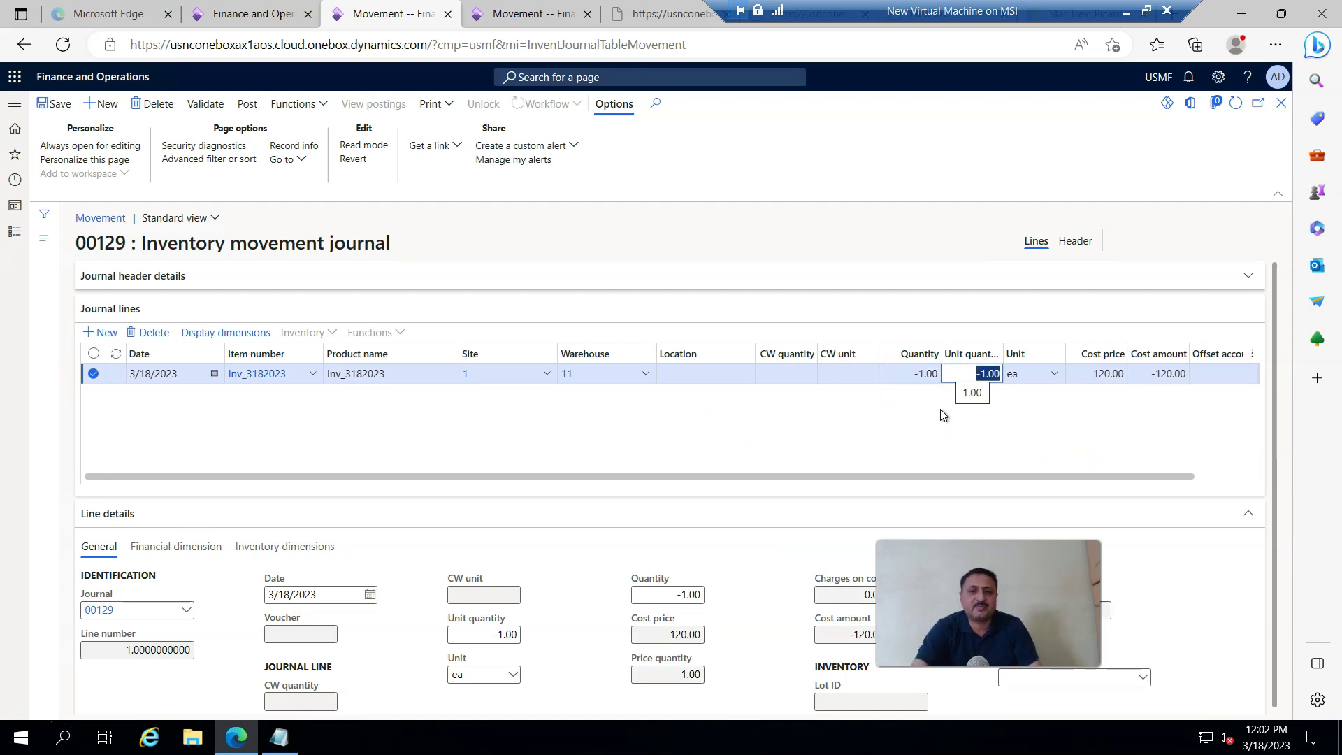
Step: Copy main account 510500 from Notepad into the movement journal line's offset account
{"action": "left_click_drag", "start_coordinate": [994, 478], "coordinate": [1141, 464]}
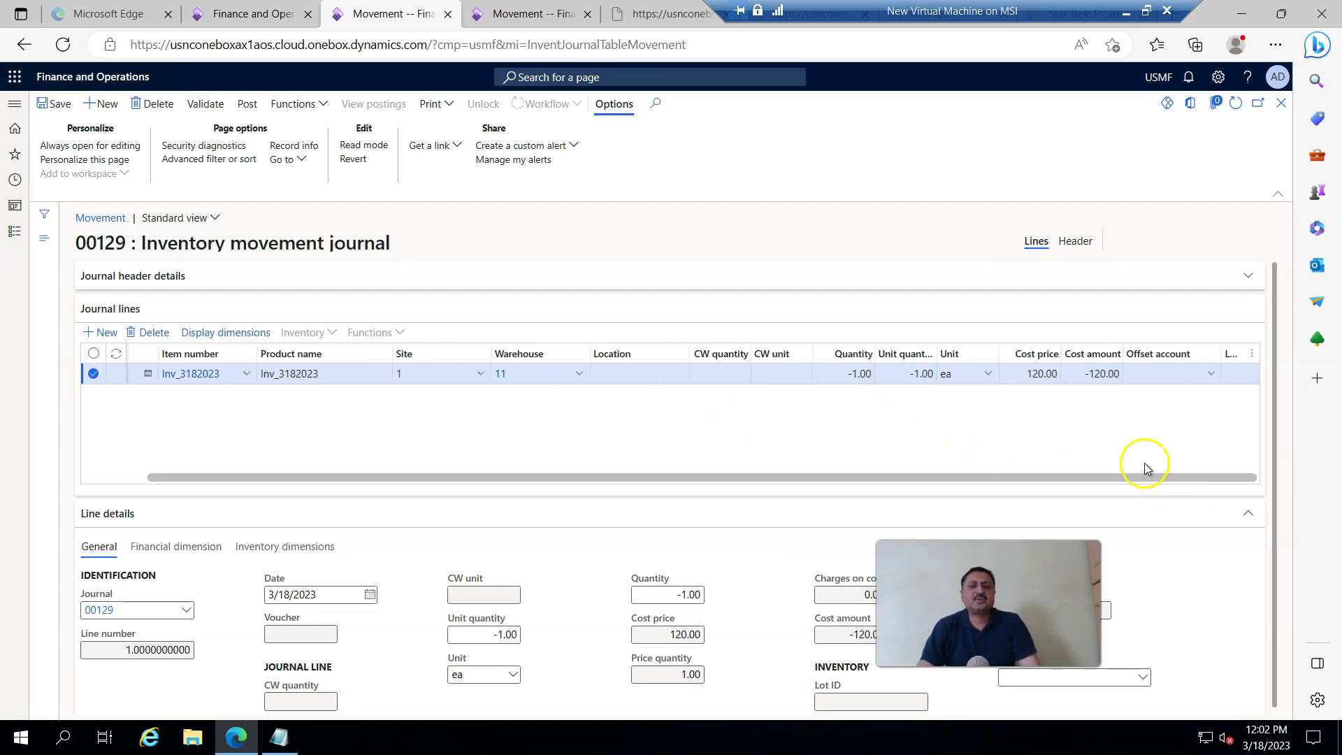
{"action": "left_click", "coordinate": [1166, 374]}
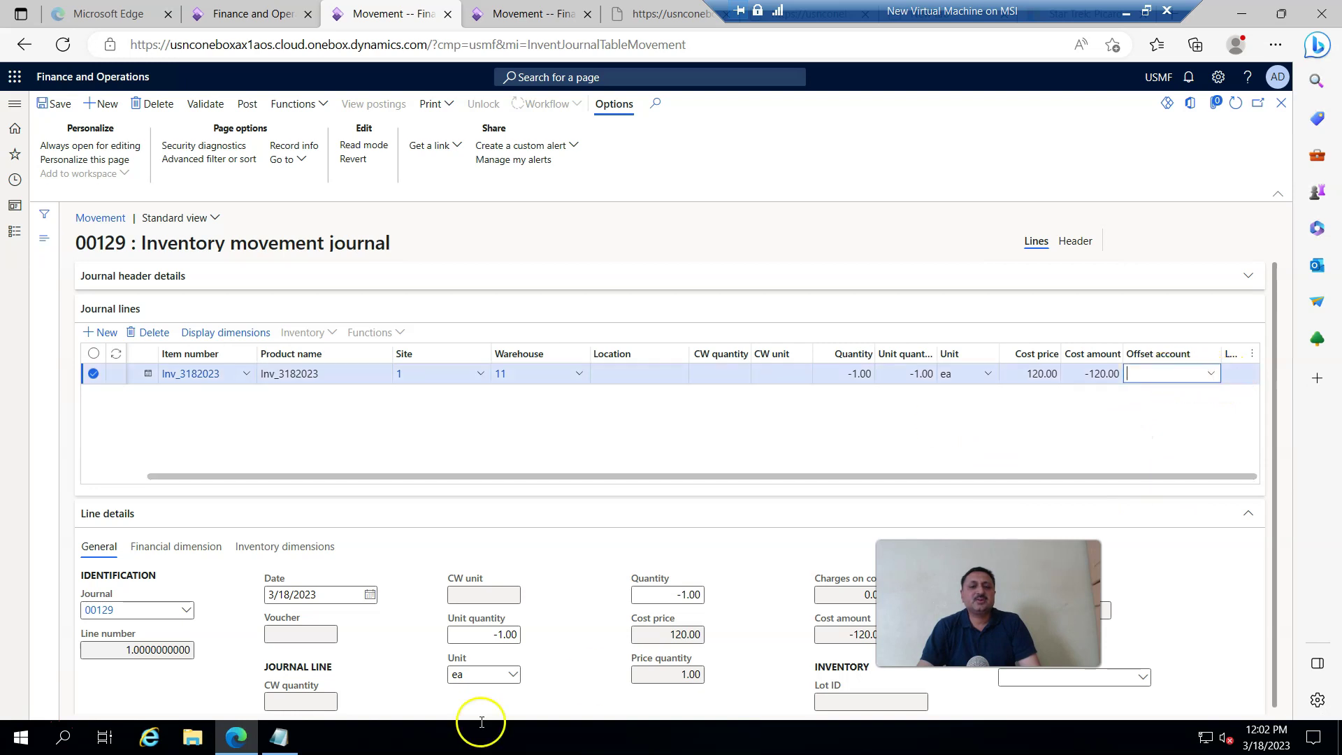
{"action": "left_click", "coordinate": [308, 742]}
{"action": "left_click", "coordinate": [305, 209]}
{"action": "left_click_drag", "start_coordinate": [325, 208], "coordinate": [261, 208]}
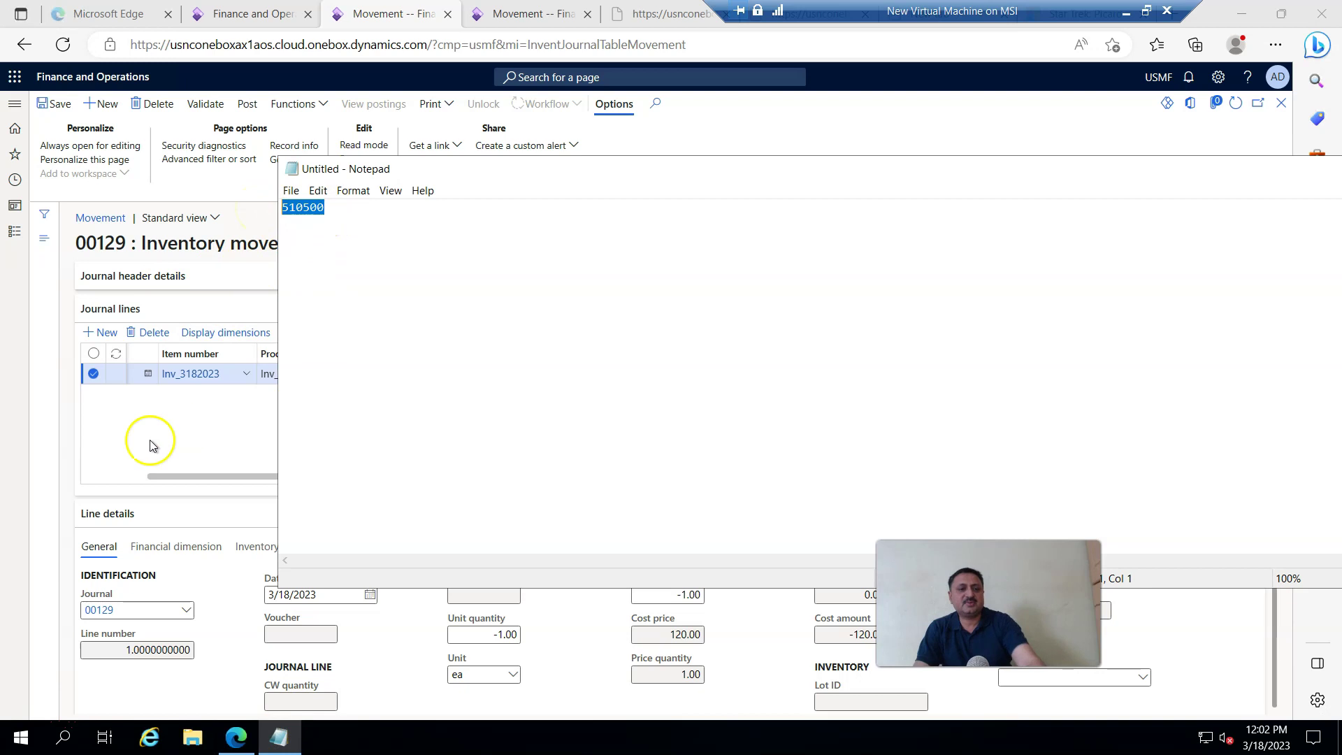
{"action": "left_click", "coordinate": [128, 443]}
{"action": "left_click", "coordinate": [1166, 381]}
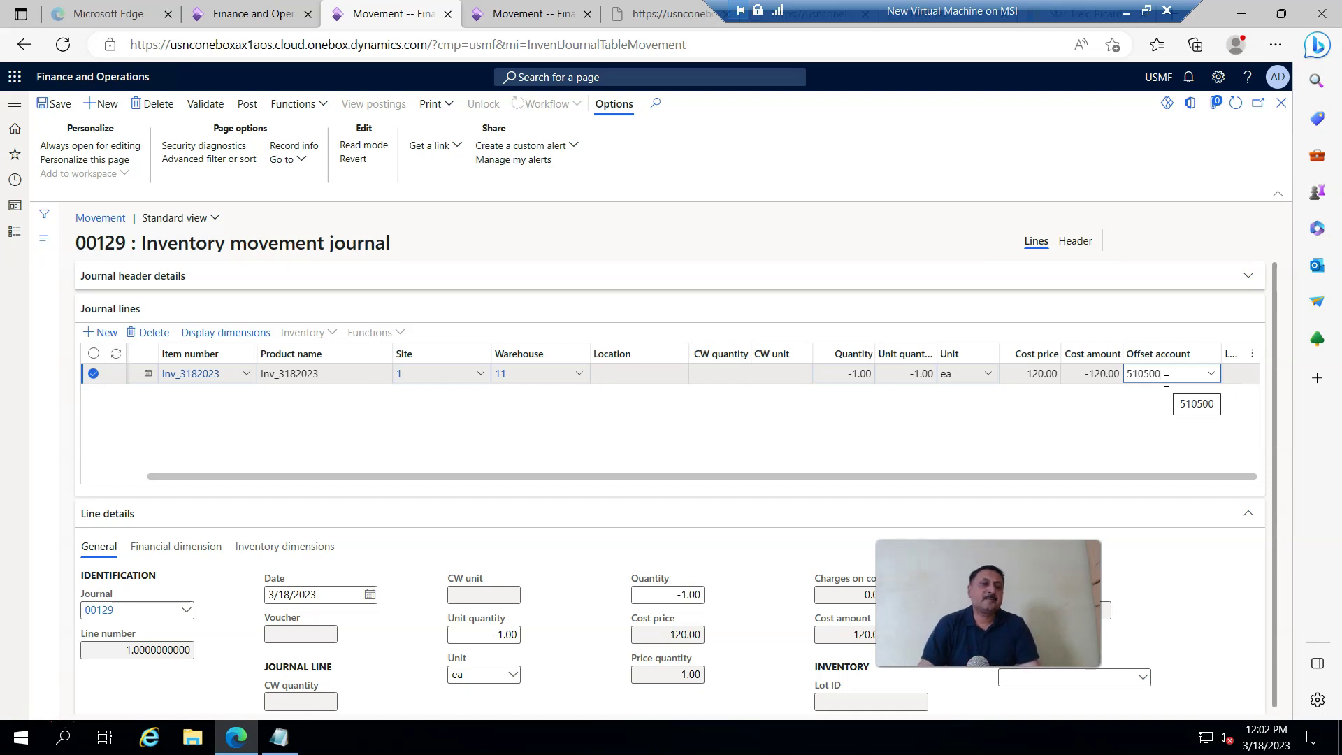
Step: Save, validate and post inventory movement journal 00129
{"action": "left_click", "coordinate": [56, 104]}
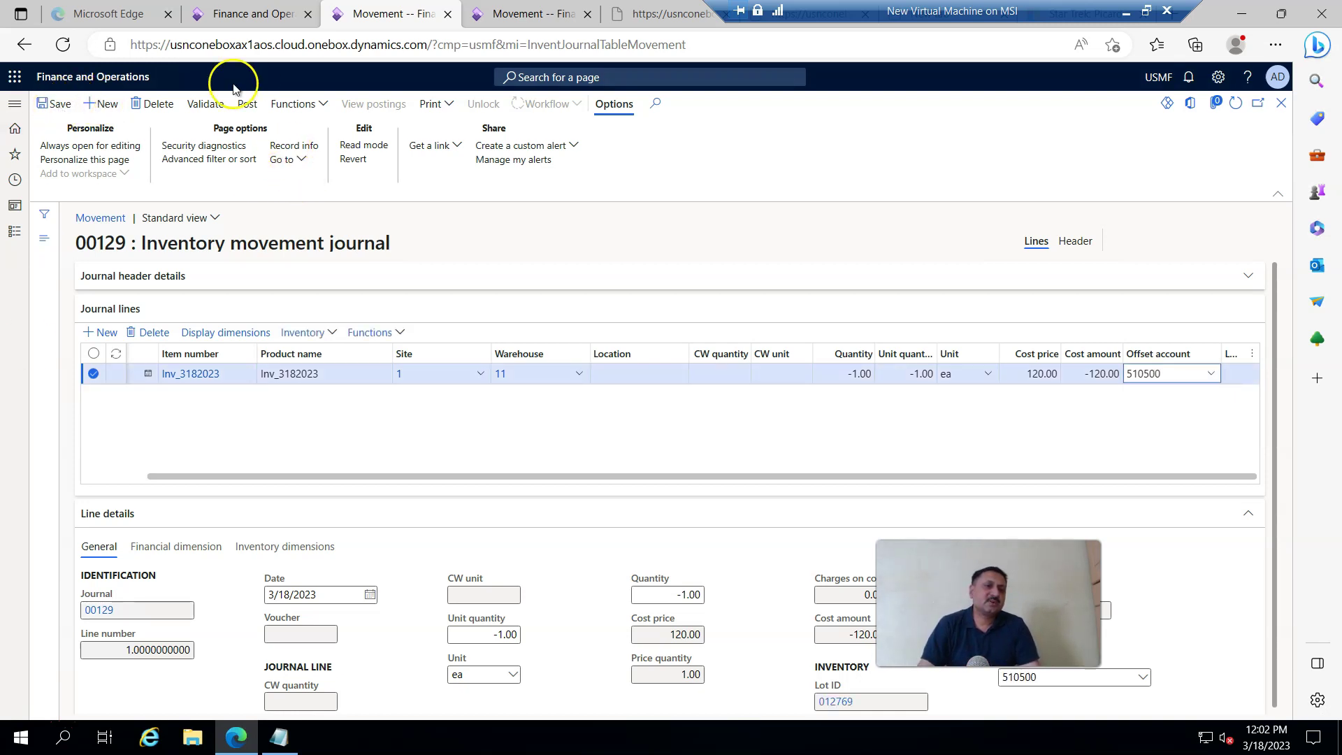
{"action": "left_click", "coordinate": [208, 104]}
{"action": "left_click", "coordinate": [1211, 693]}
{"action": "left_click", "coordinate": [249, 105]}
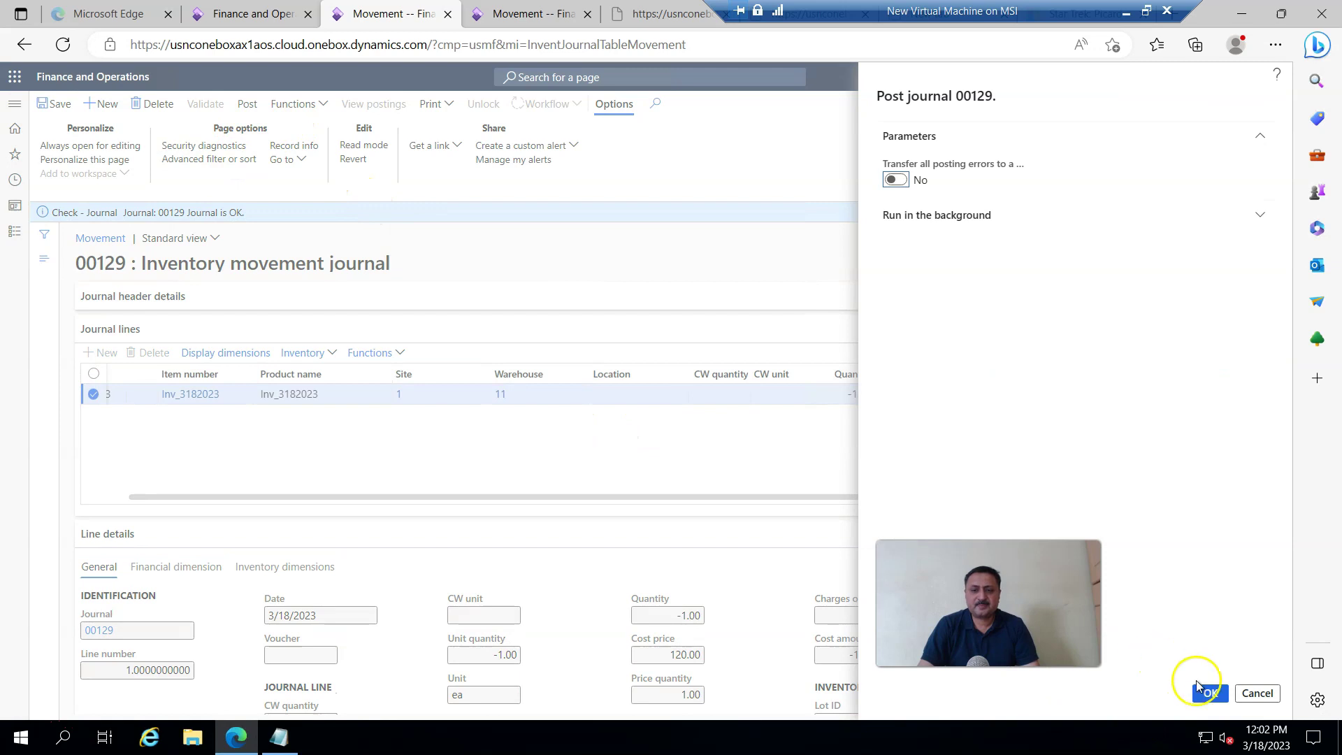
{"action": "left_click", "coordinate": [1210, 693]}
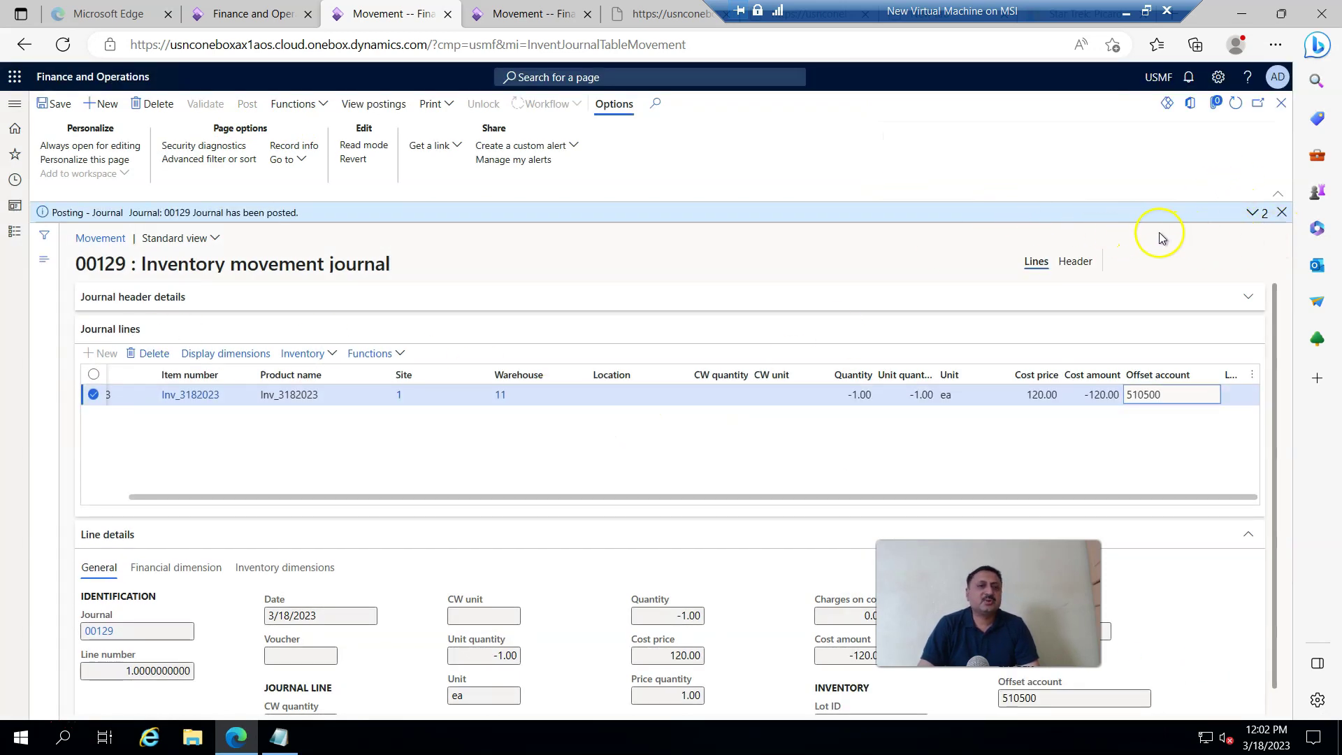
Step: Check posted movement journal 00127, return to journal 00129, and view the product details of item Inv_3182023 from its line
{"action": "left_click", "coordinate": [539, 13]}
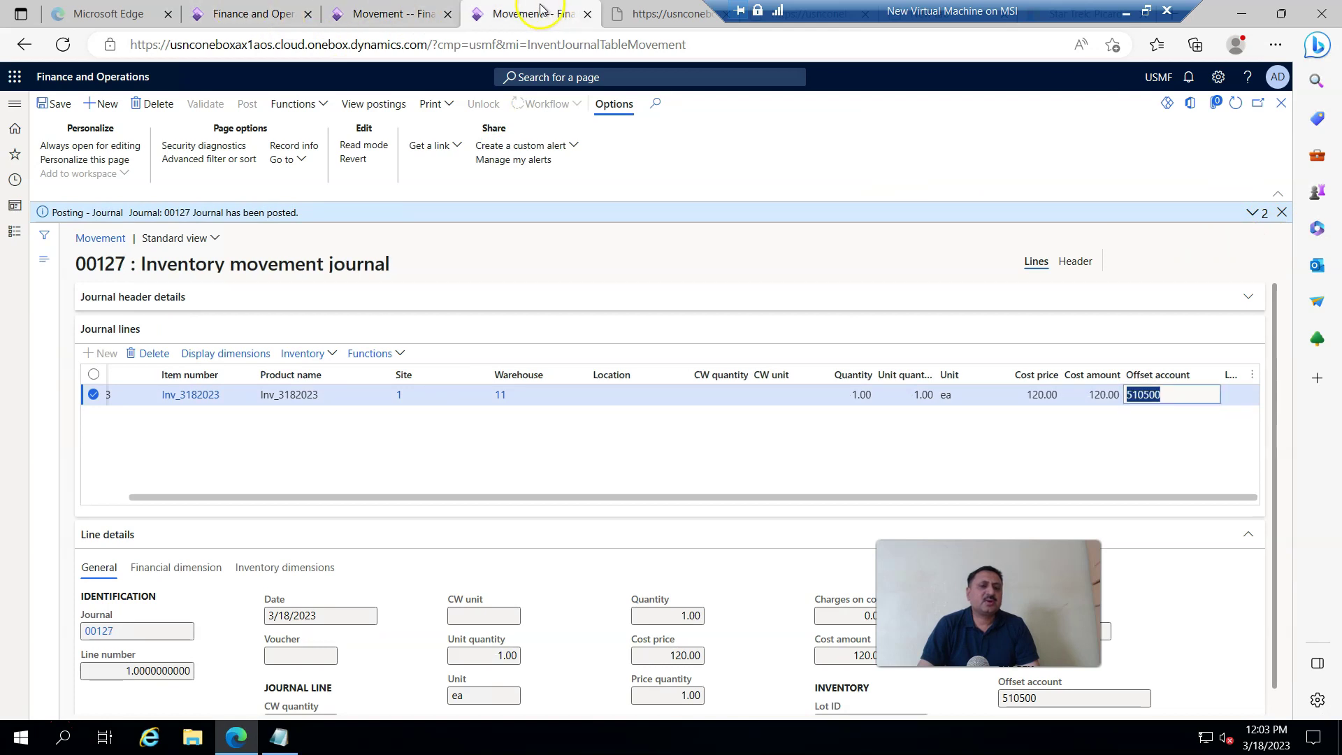
{"action": "left_click", "coordinate": [391, 14]}
{"action": "left_click", "coordinate": [195, 396]}
{"action": "left_click", "coordinate": [903, 219]}
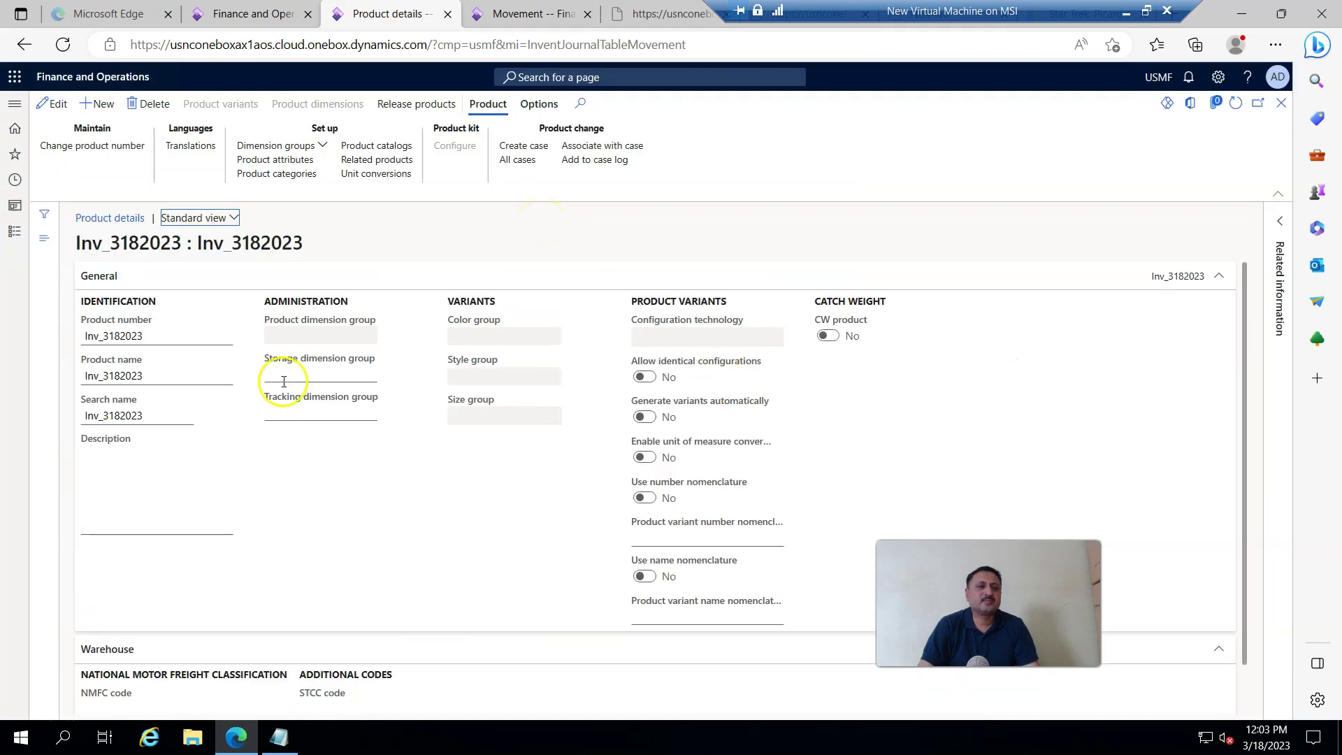
{"action": "scroll", "coordinate": [716, 408], "scroll_direction": "down", "scroll_amount": 1}
{"action": "scroll", "coordinate": [716, 408], "scroll_direction": "up", "scroll_amount": 1}
Step: Open the released product Inv_3182023 from the released products list in Product information management
{"action": "left_click", "coordinate": [15, 233]}
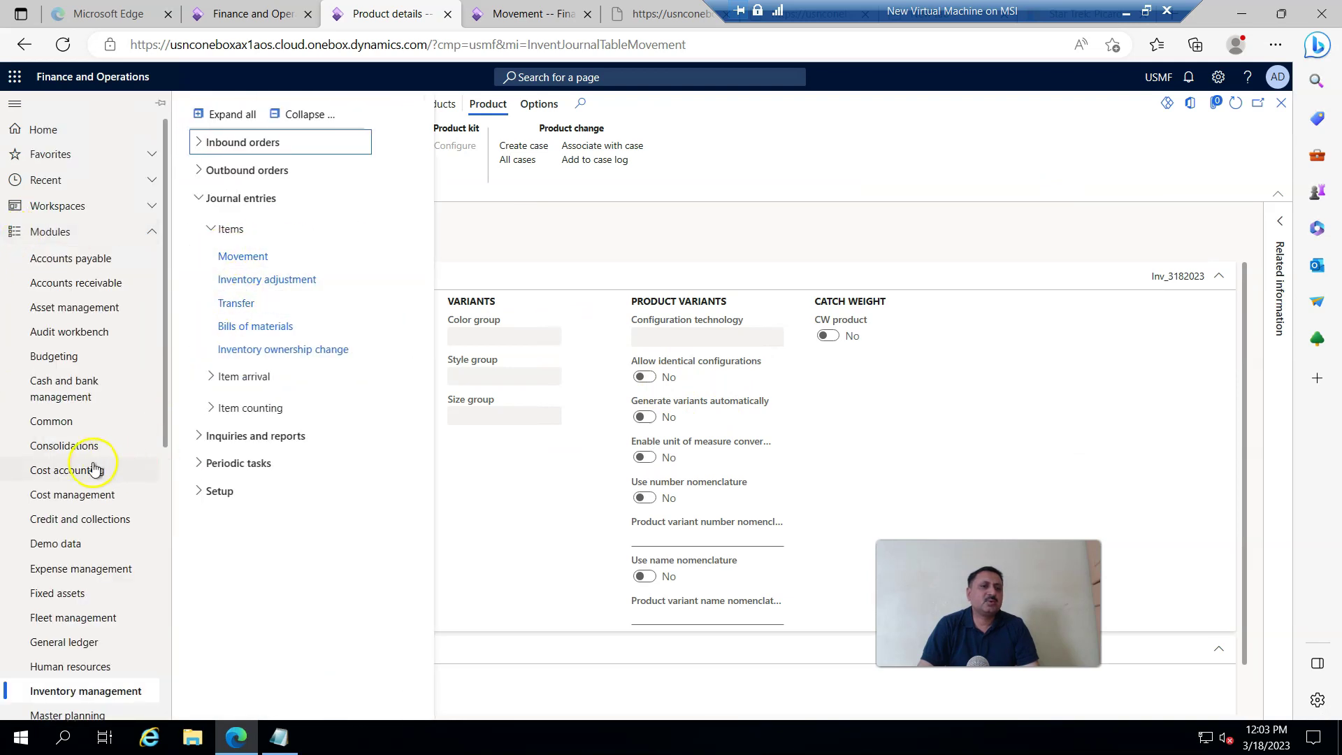
{"action": "scroll", "coordinate": [90, 349], "scroll_direction": "down", "scroll_amount": 3}
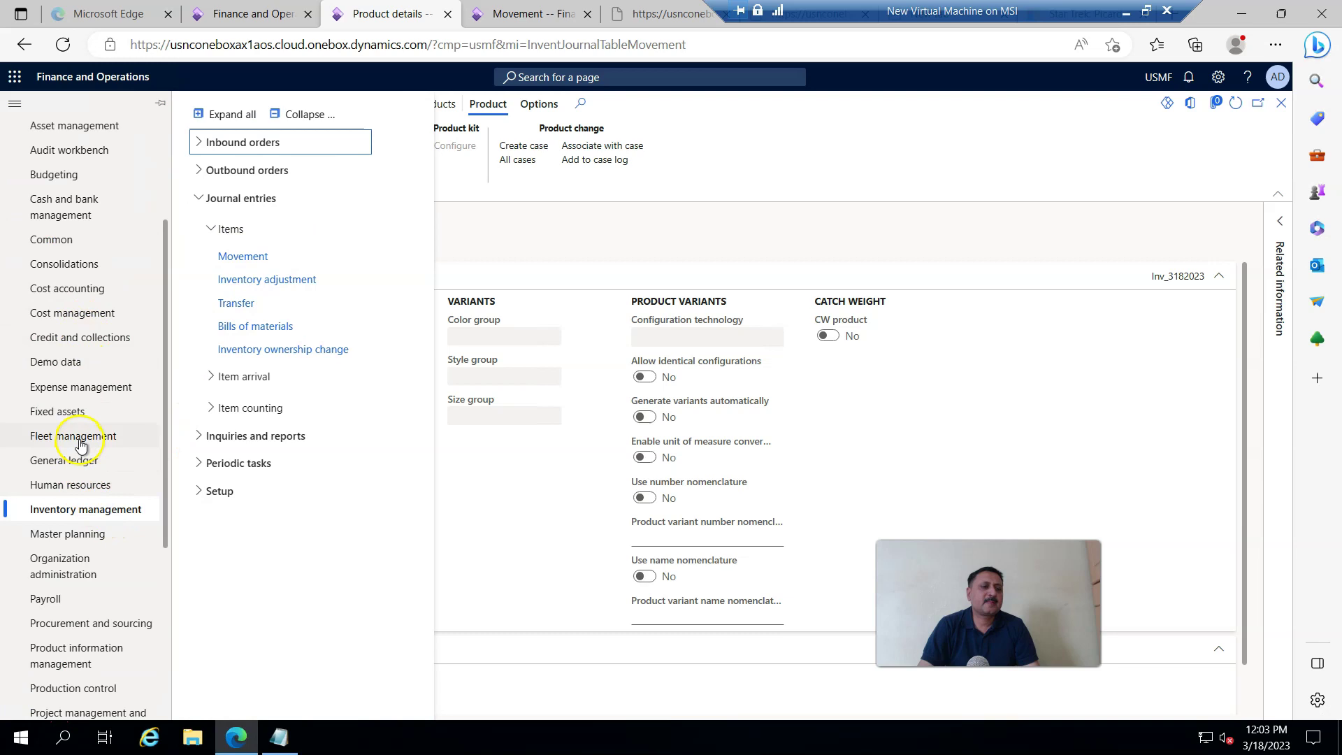
{"action": "scroll", "coordinate": [90, 398], "scroll_direction": "down", "scroll_amount": 3}
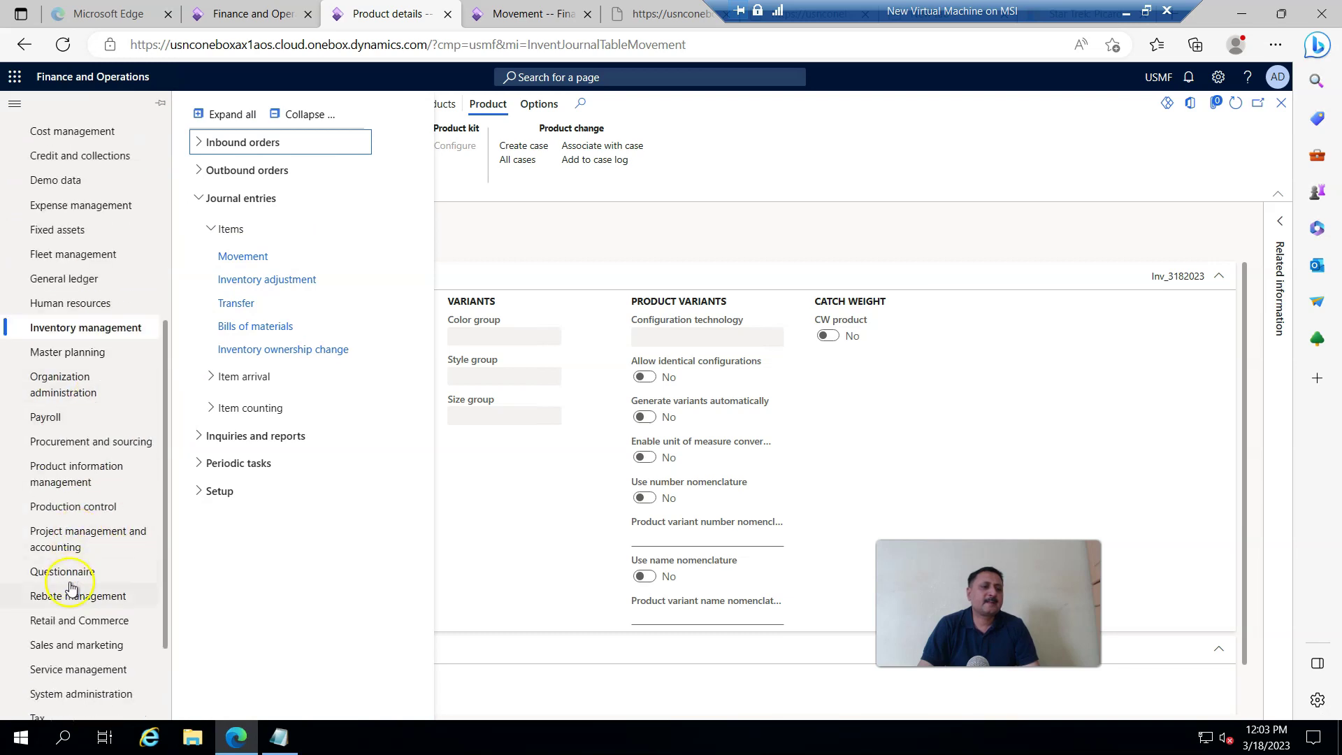
{"action": "left_click", "coordinate": [70, 478]}
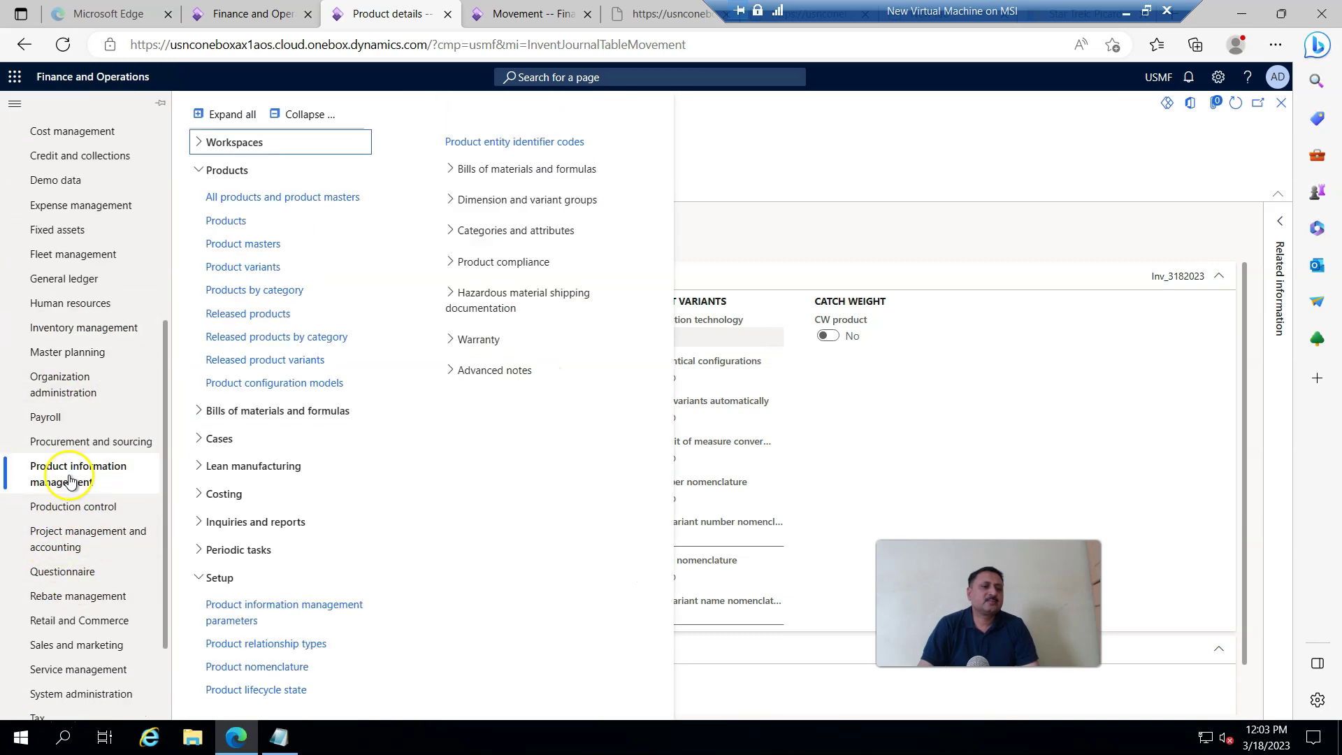
{"action": "left_click", "coordinate": [251, 315]}
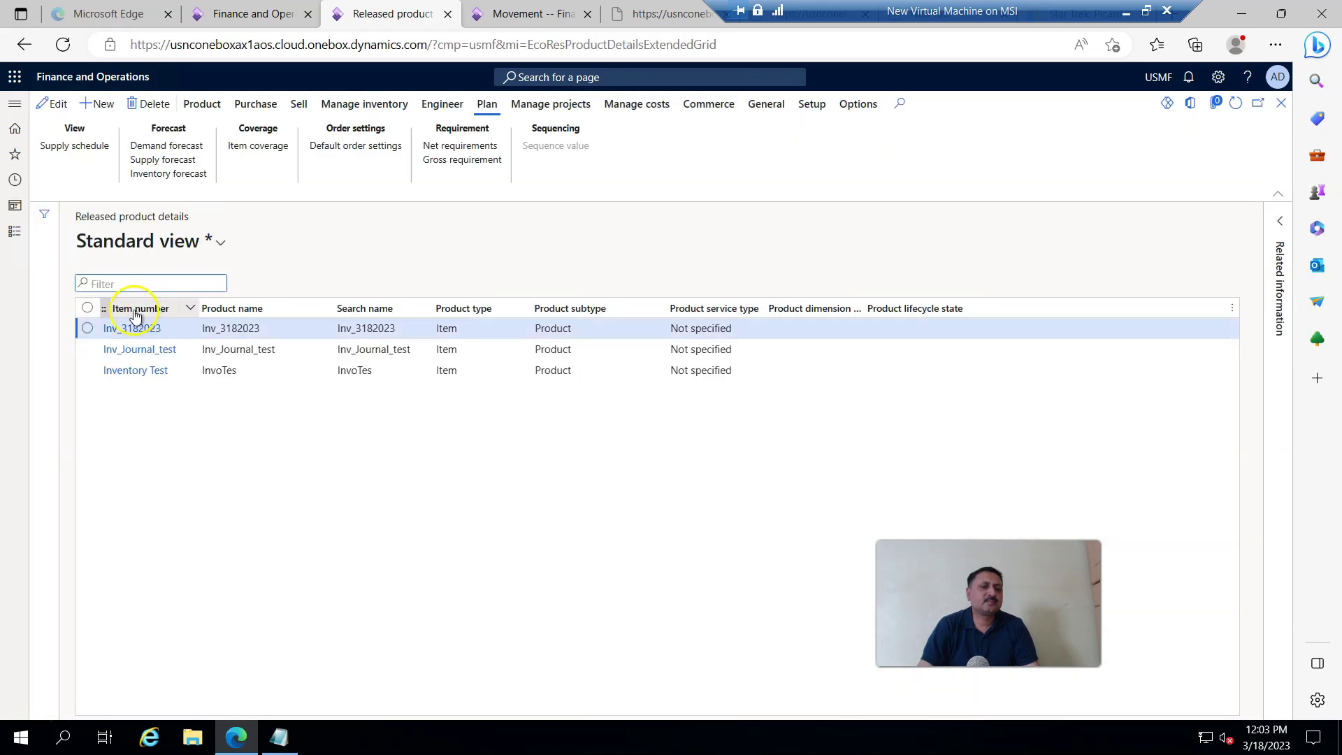
{"action": "left_click", "coordinate": [141, 339]}
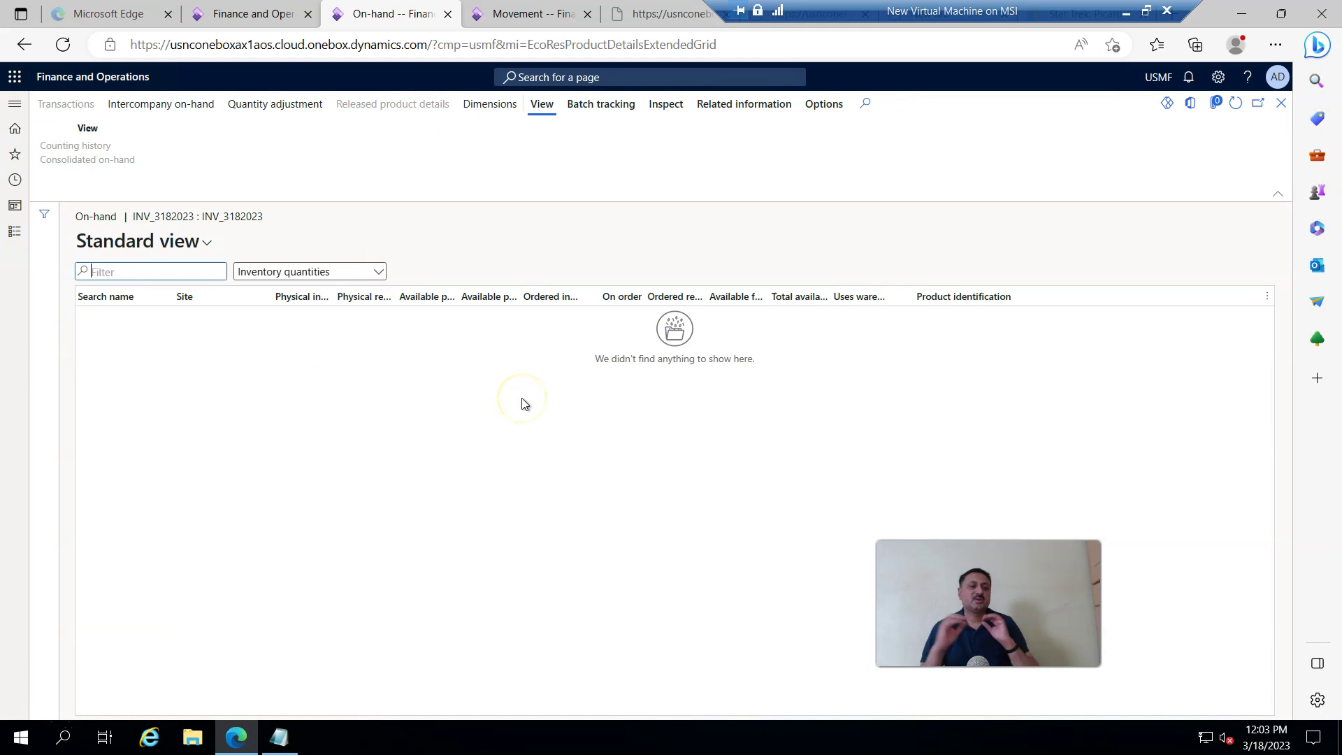
Step: Check the on-hand inventory of released product Inv_3182023 and return to its product details
{"action": "left_click", "coordinate": [1281, 102]}
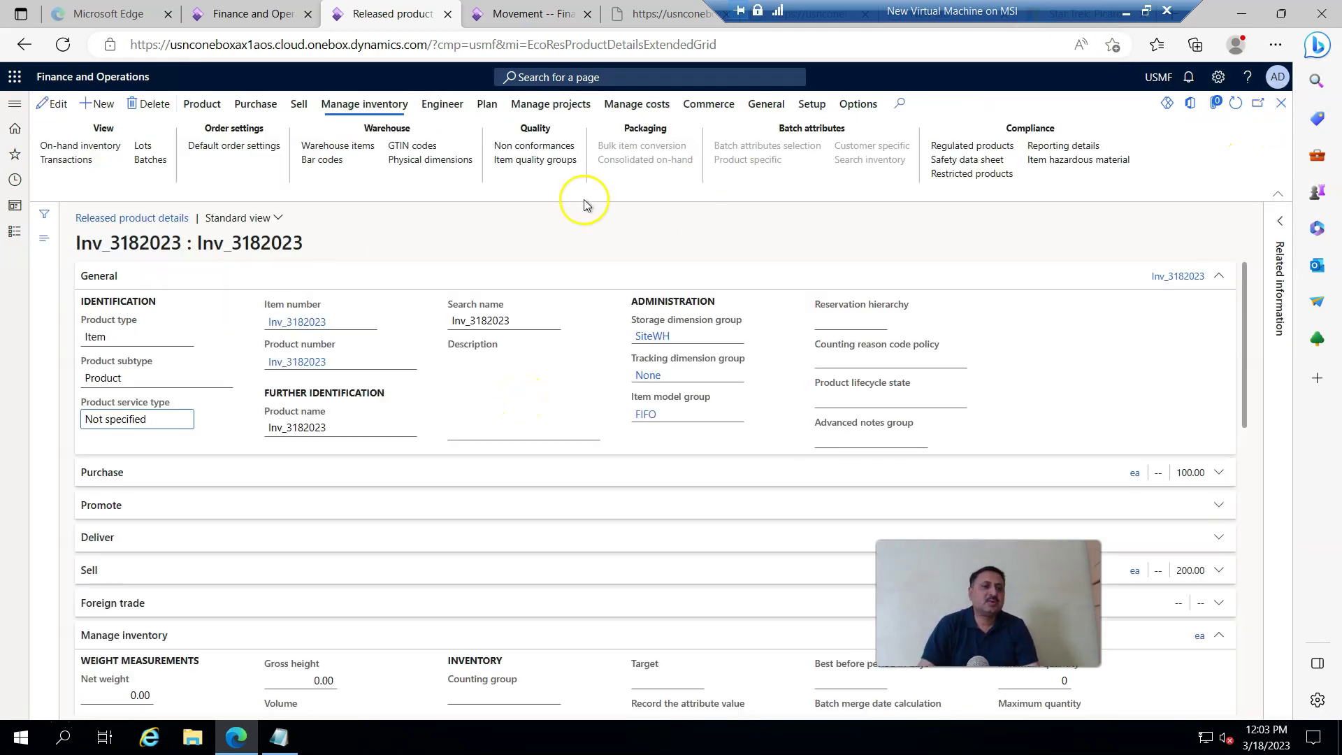
{"action": "left_click", "coordinate": [78, 145]}
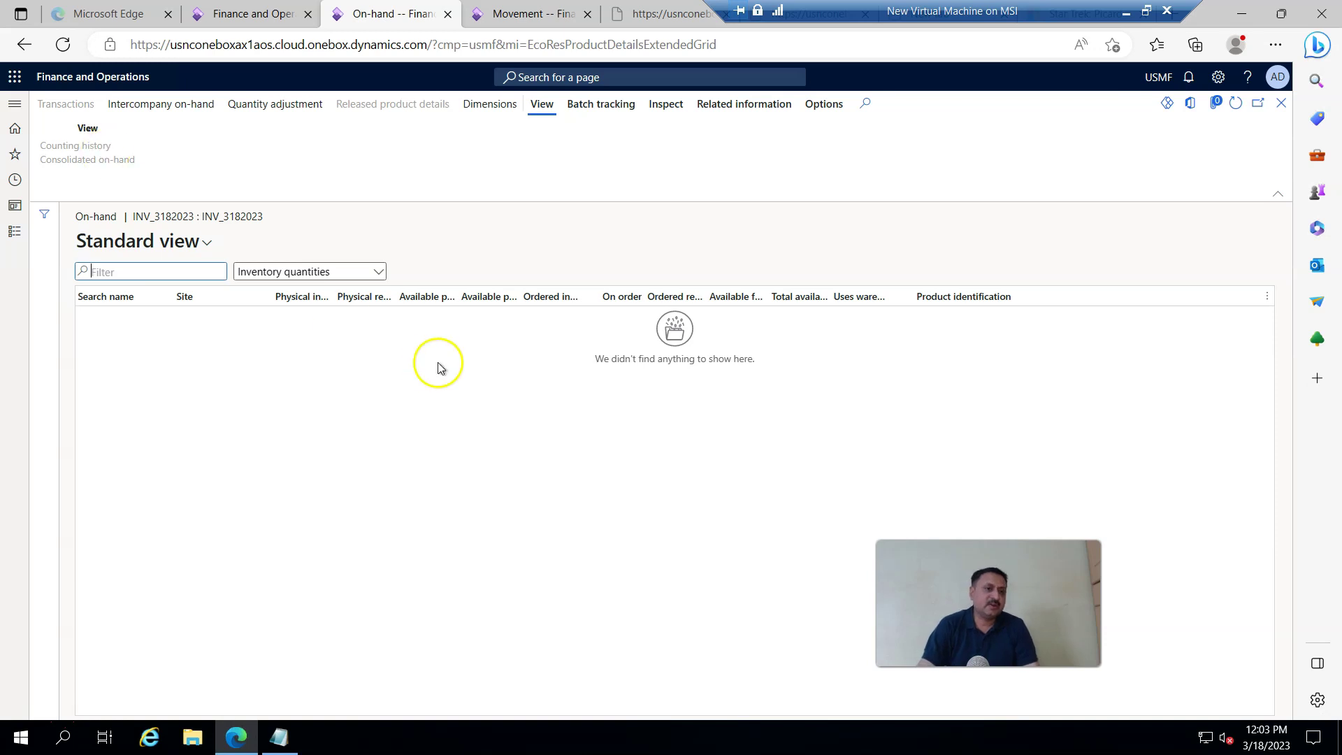
{"action": "left_click", "coordinate": [1281, 105]}
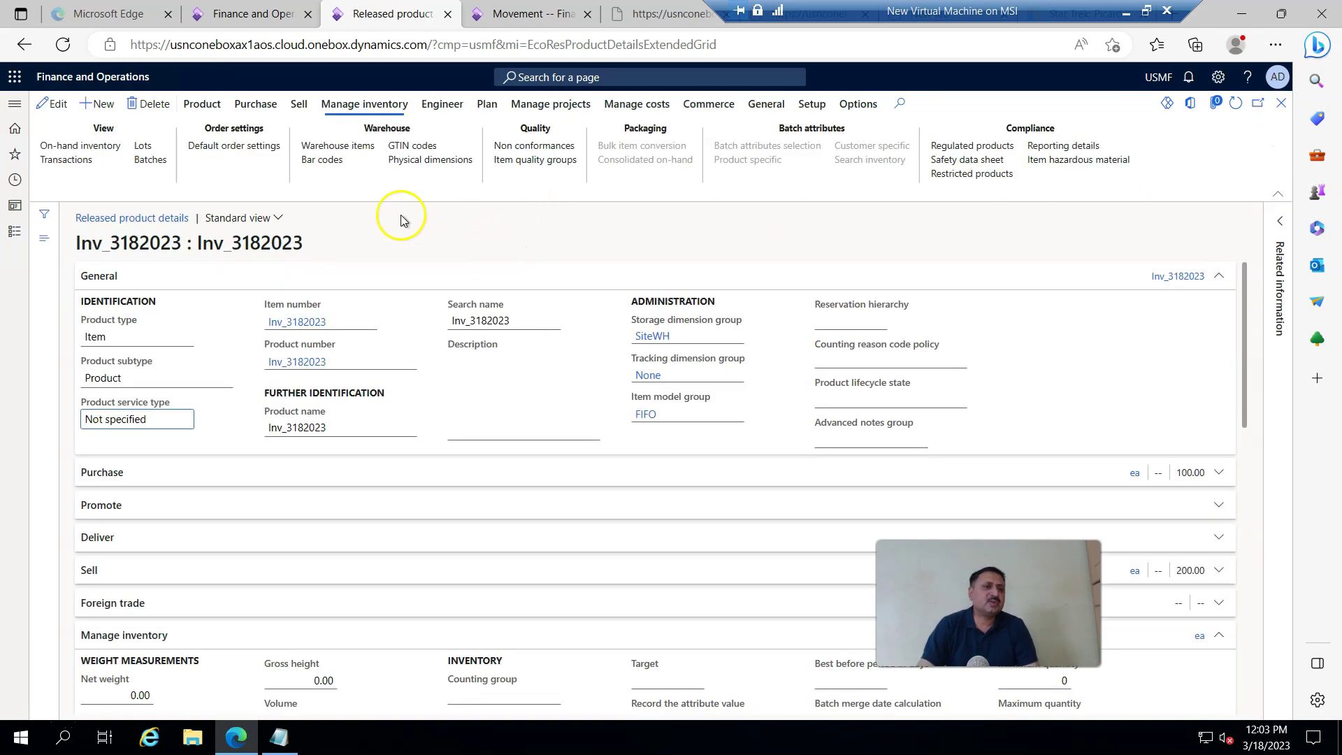
Step: View the inventory transactions of Inv_3182023 and examine the financial ledger postings in the details of transaction 00129
{"action": "left_click", "coordinate": [63, 161]}
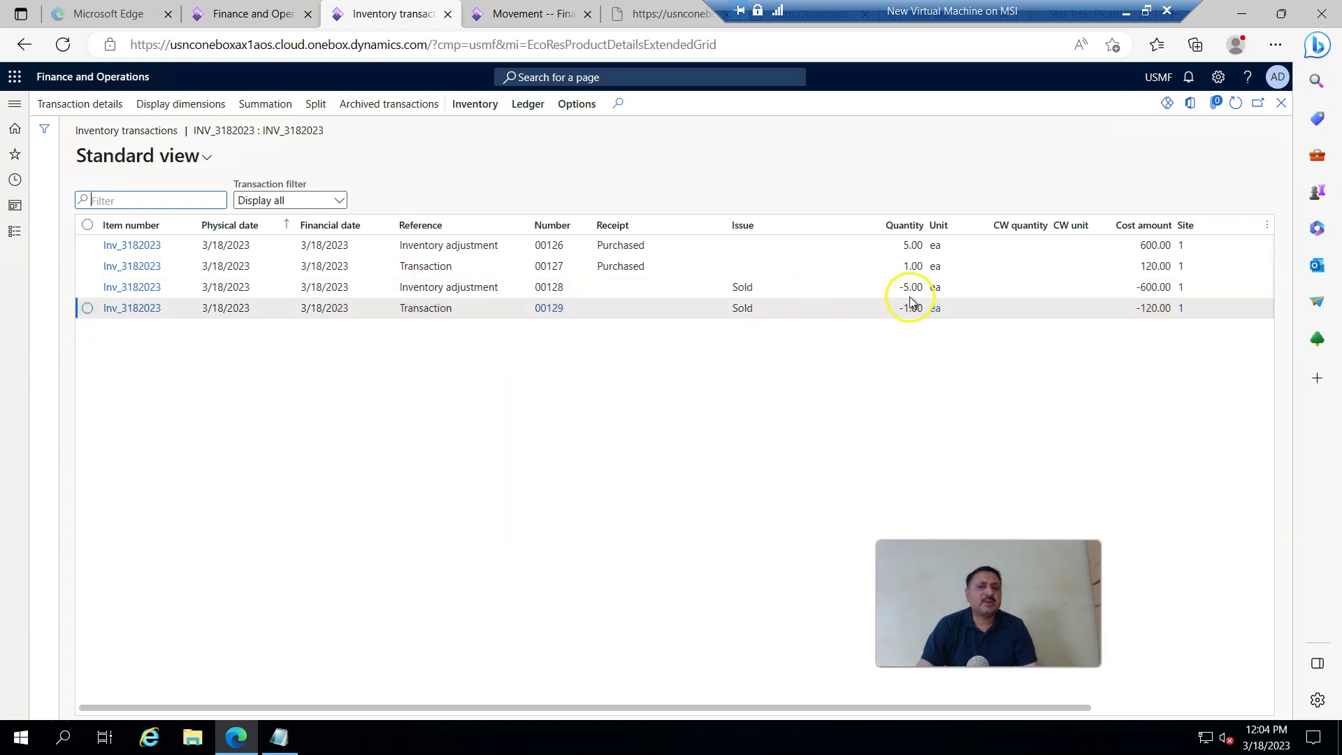
{"action": "left_click", "coordinate": [451, 309]}
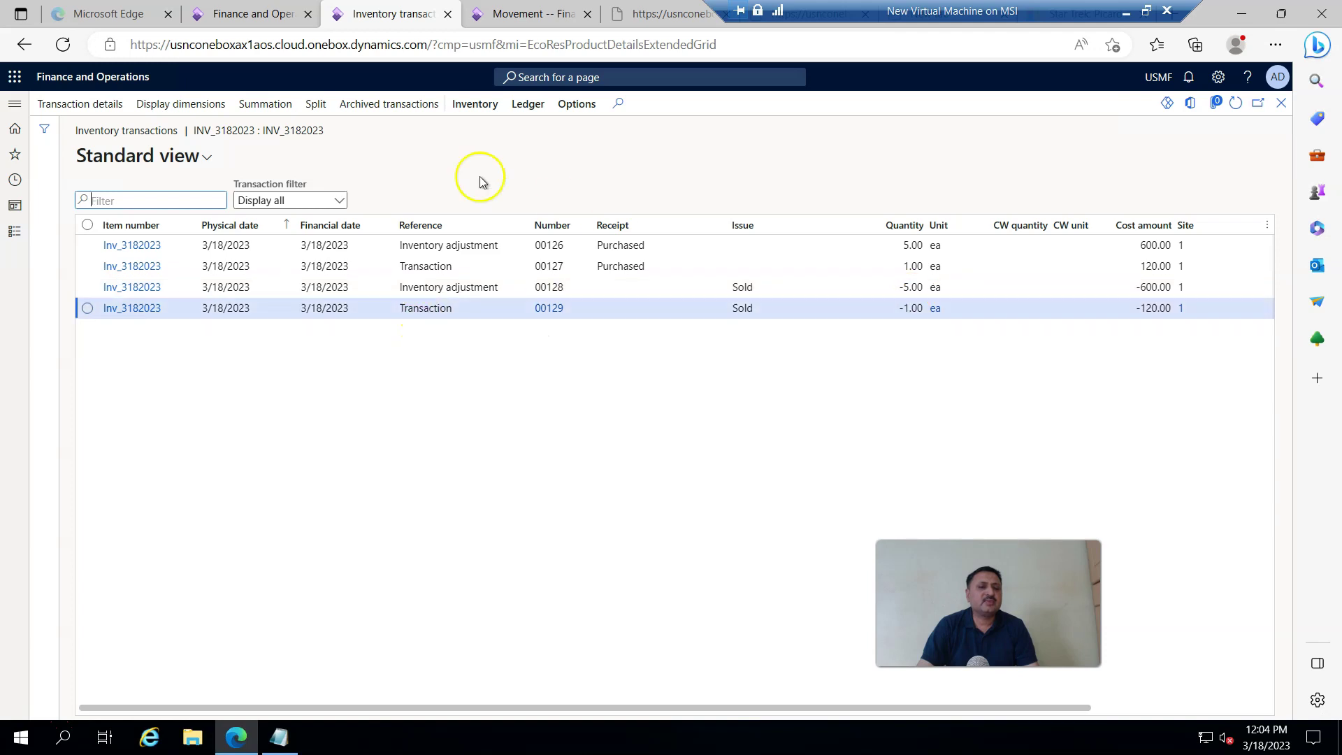
{"action": "left_click", "coordinate": [414, 316]}
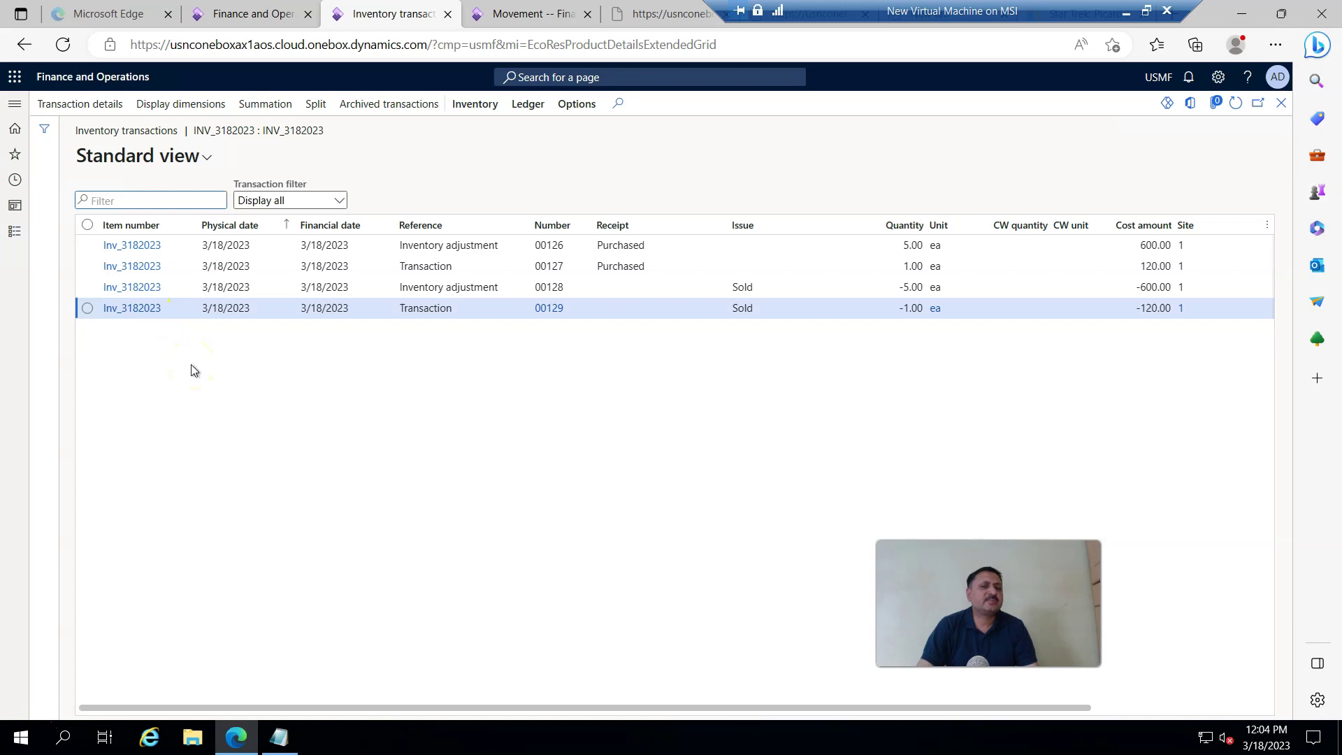
{"action": "scroll", "coordinate": [238, 394], "scroll_direction": "down", "scroll_amount": 5}
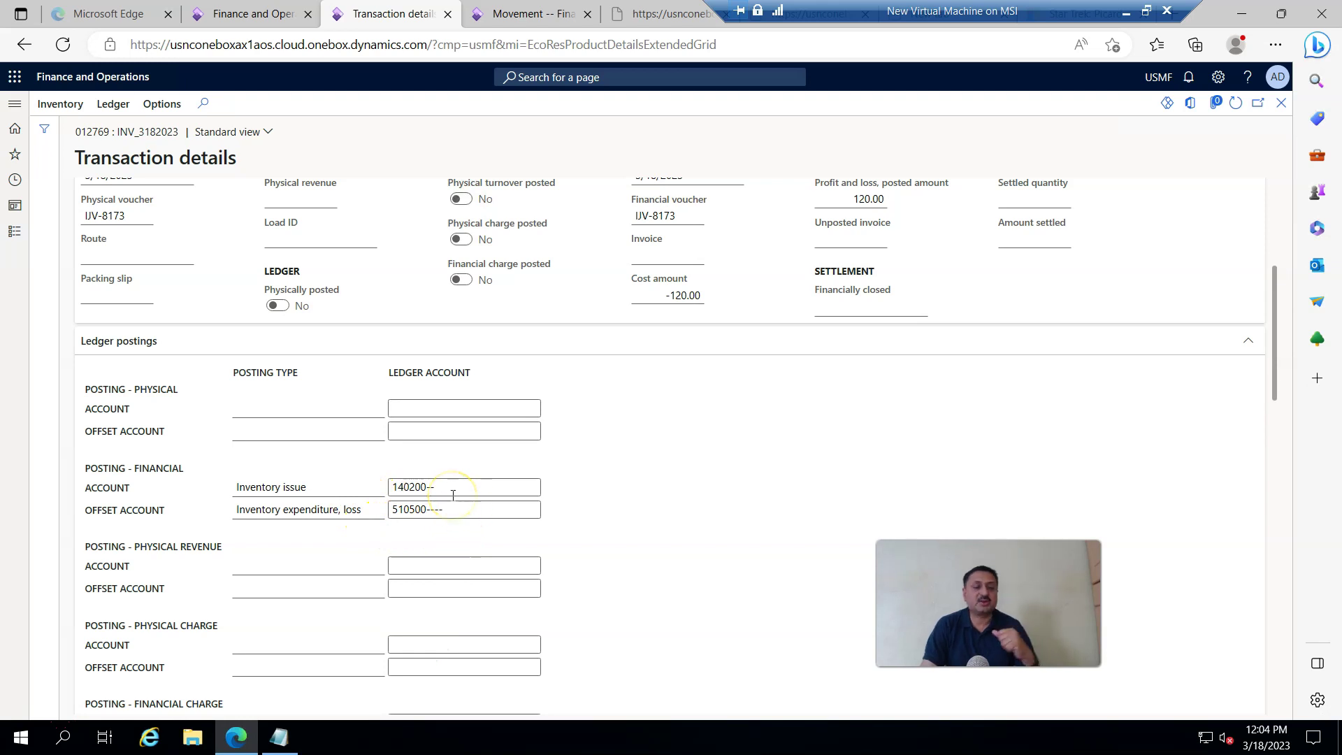
{"action": "mouse_move", "coordinate": [453, 495]}
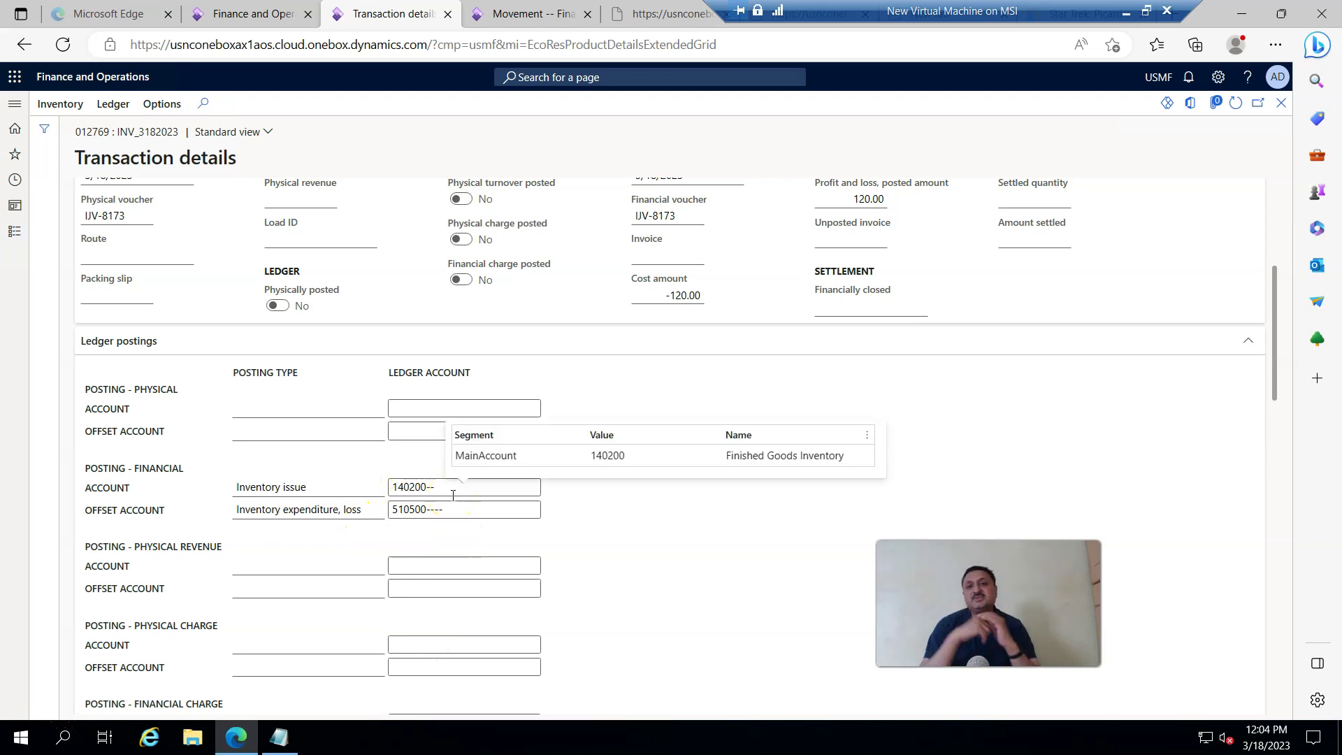